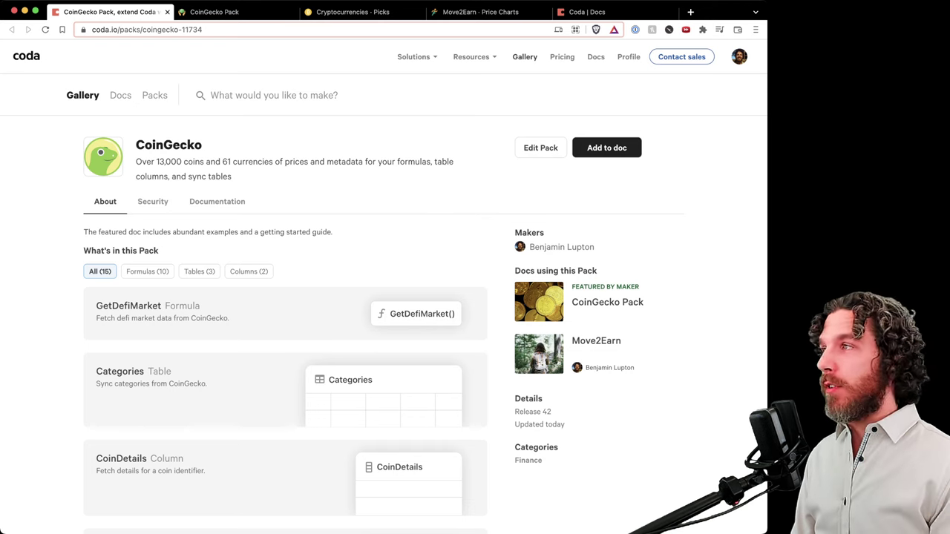
Look through the formulas, tables and columns listed on the CoinGecko pack's overview page
left_click_drag(147, 161, 195, 162)
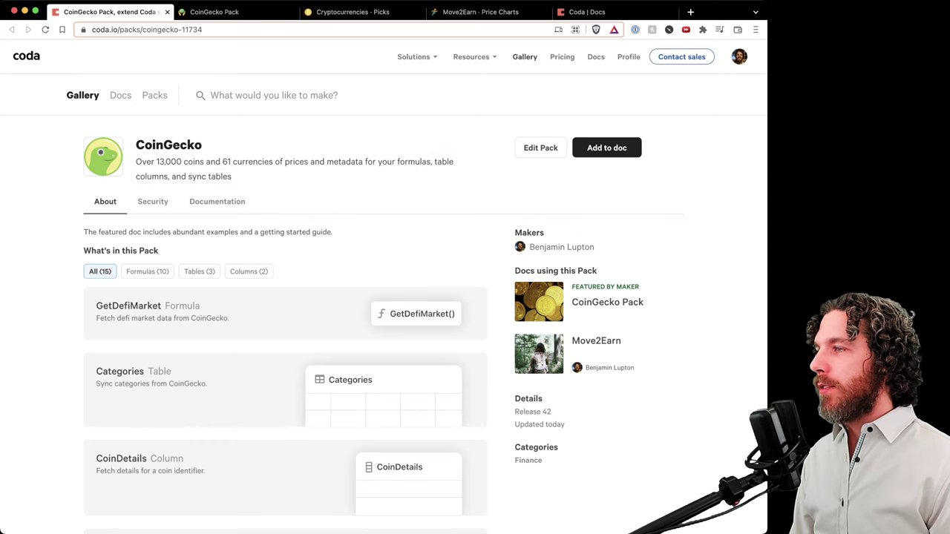
scroll(384, 289, "down", 3)
scroll(384, 290, "down", 6)
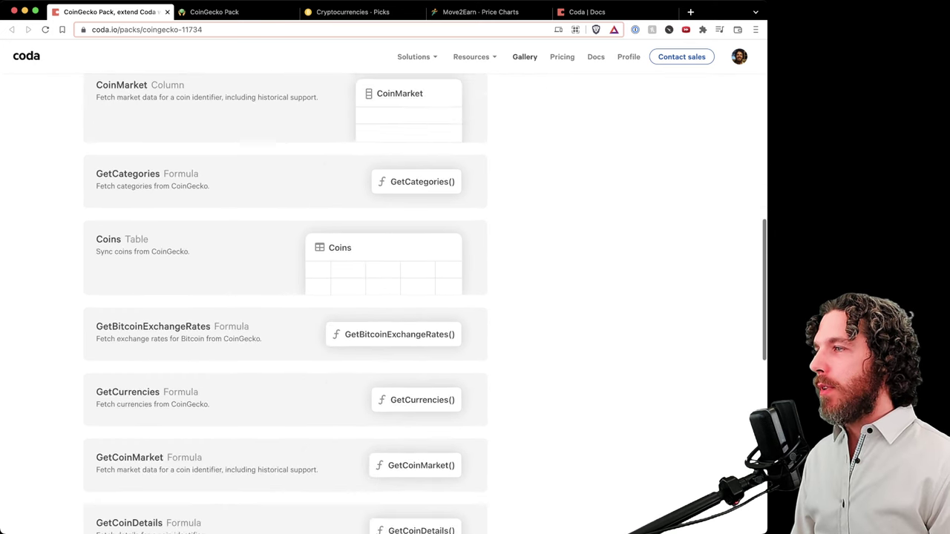
scroll(384, 289, "up", 8)
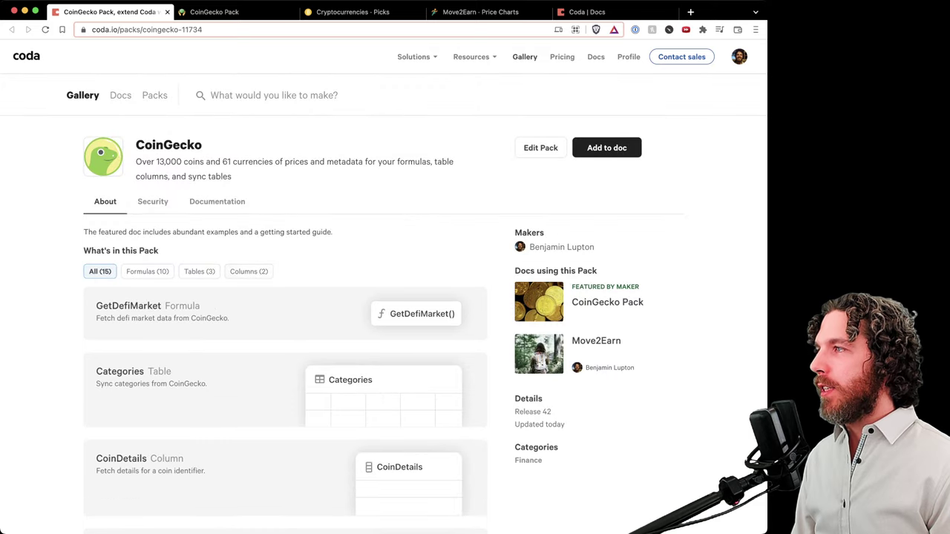
Read the CoinGecko pack's documentation, covering its pack tables, formulas and column formats
left_click(217, 202)
scroll(222, 232, "down", 1)
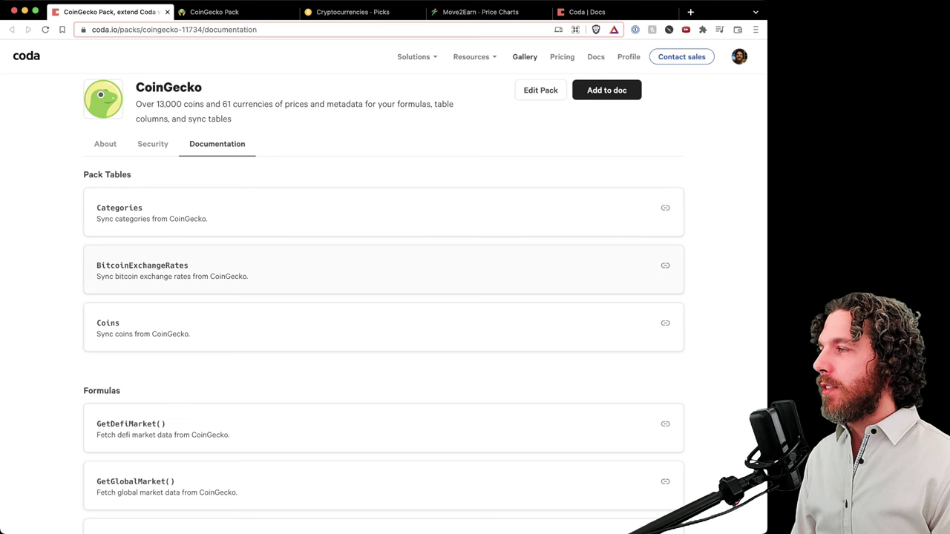
scroll(384, 304, "down", 5)
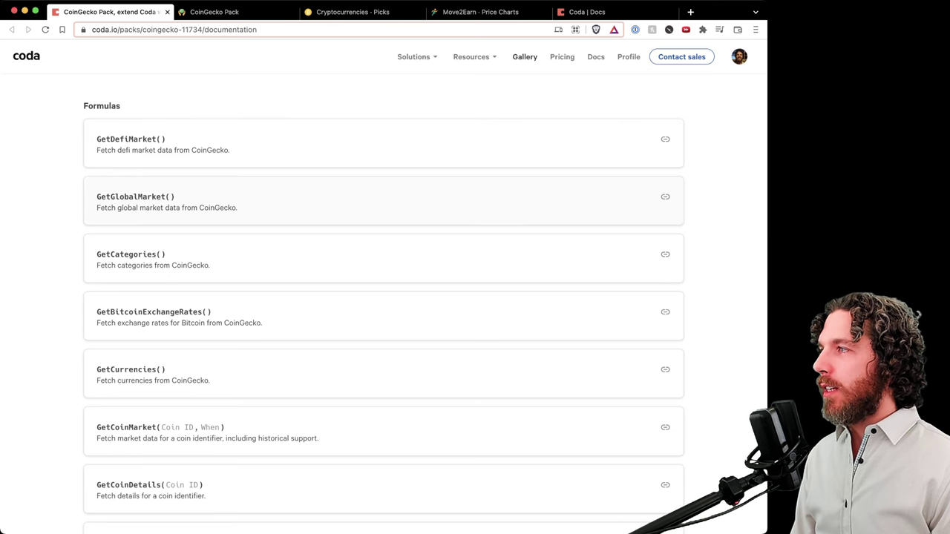
scroll(384, 181, "down", 3)
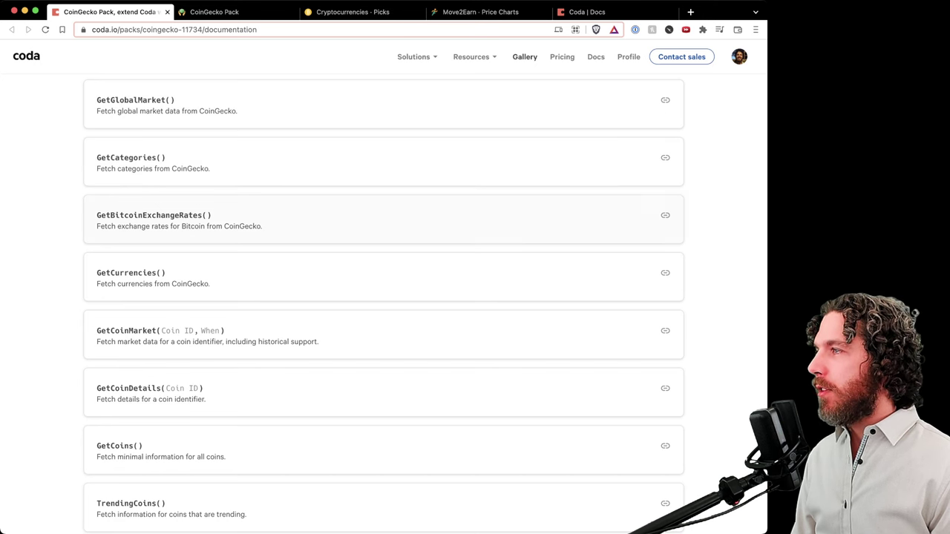
scroll(384, 219, "down", 3)
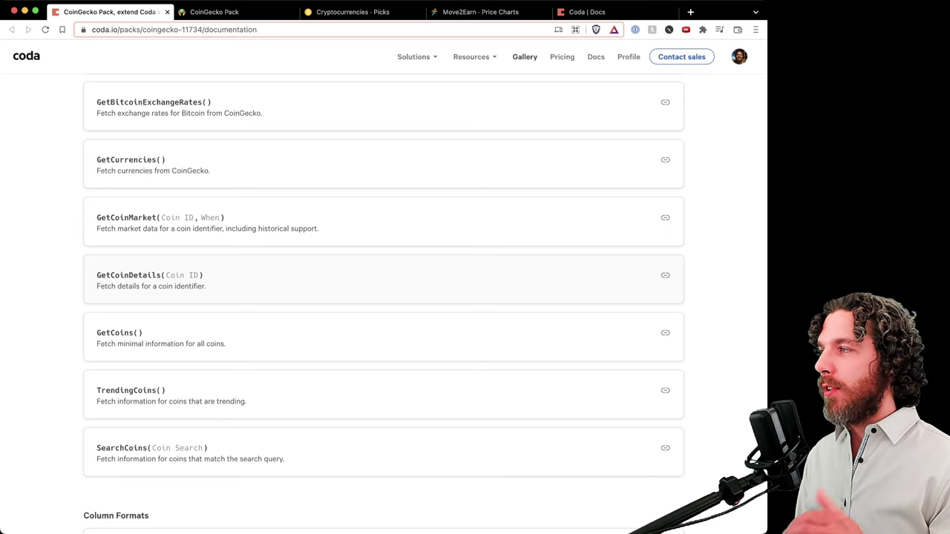
scroll(384, 320, "down", 2)
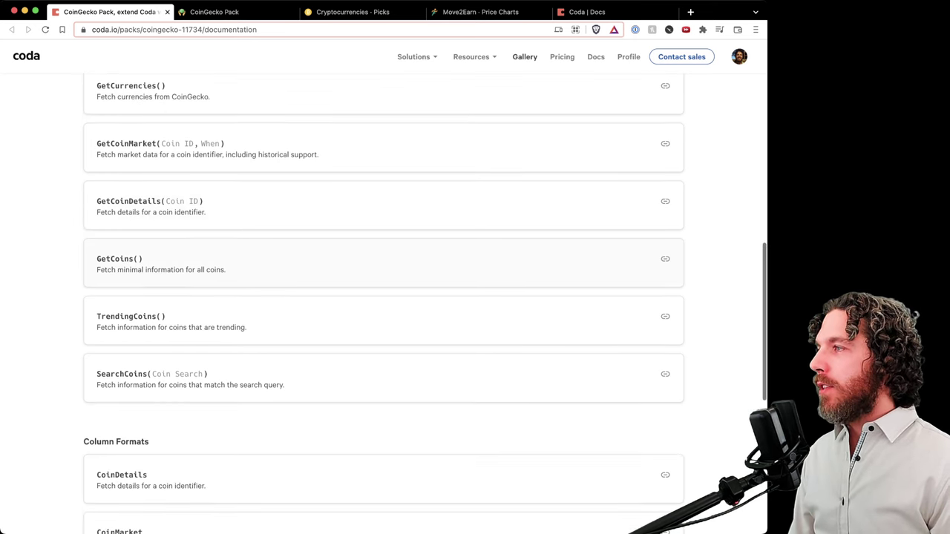
scroll(383, 319, "down", 2)
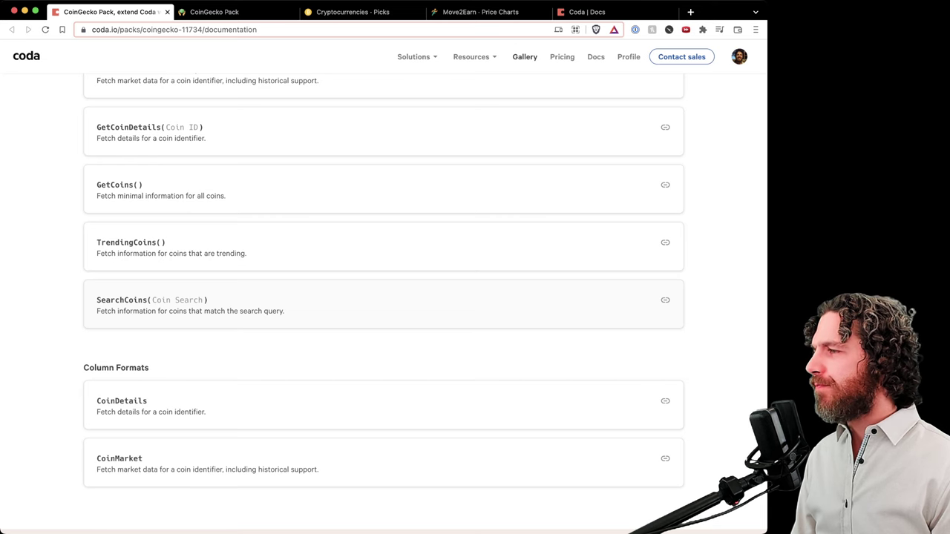
scroll(384, 305, "down", 3)
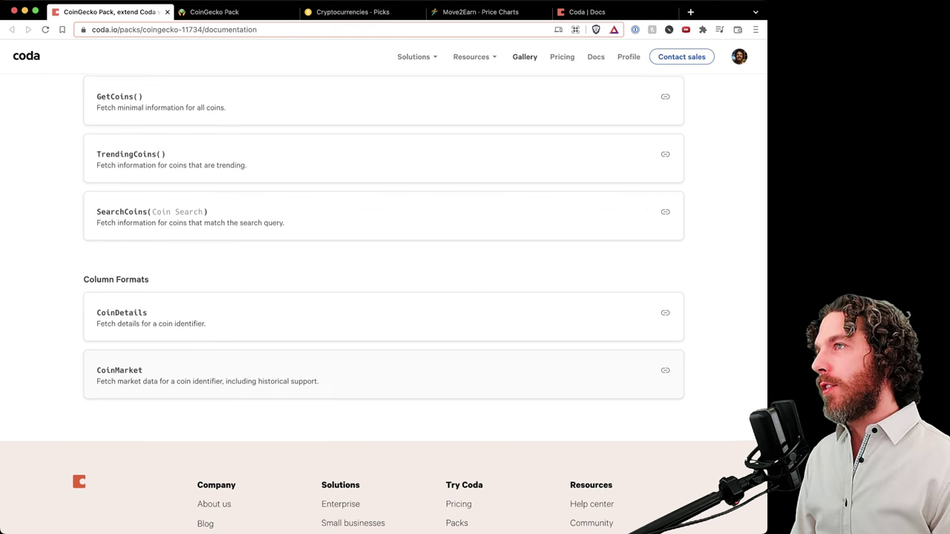
scroll(383, 297, "up", 15)
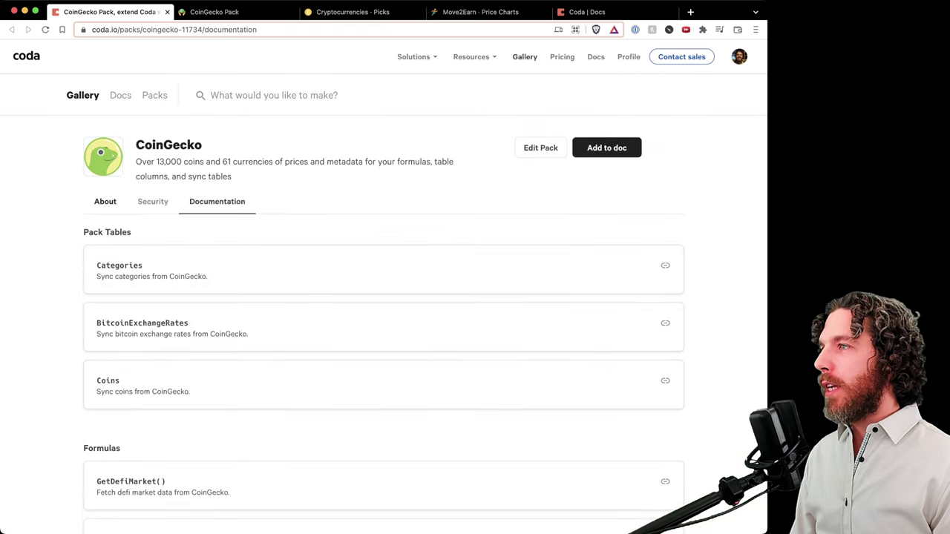
Open the featured CoinGecko Pack doc from the pack's overview and examine its Defi Market, Global Market and Categories sections
left_click(106, 202)
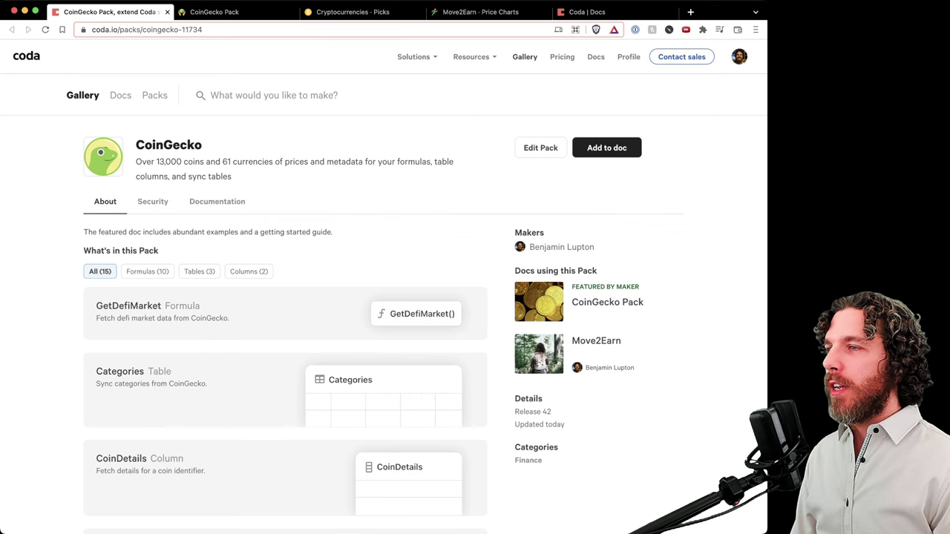
left_click(607, 302)
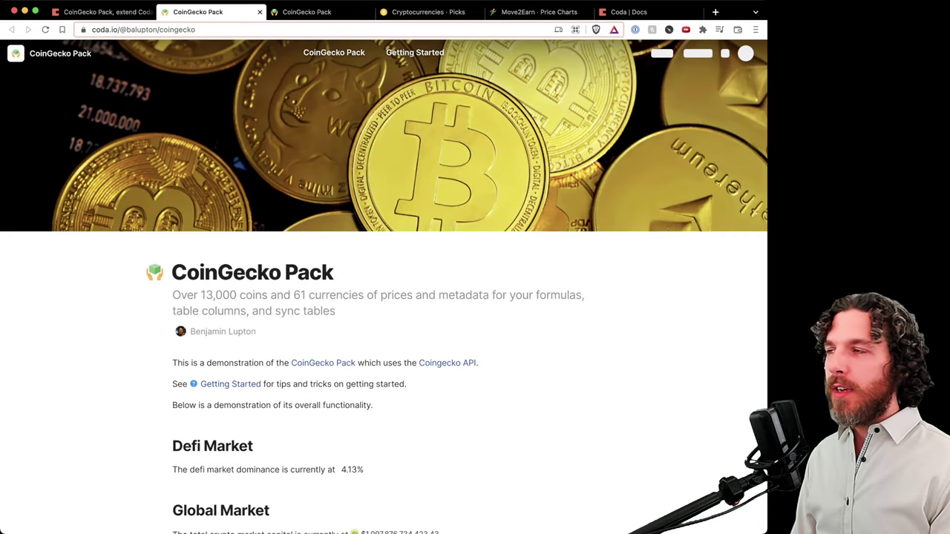
scroll(384, 287, "down", 4)
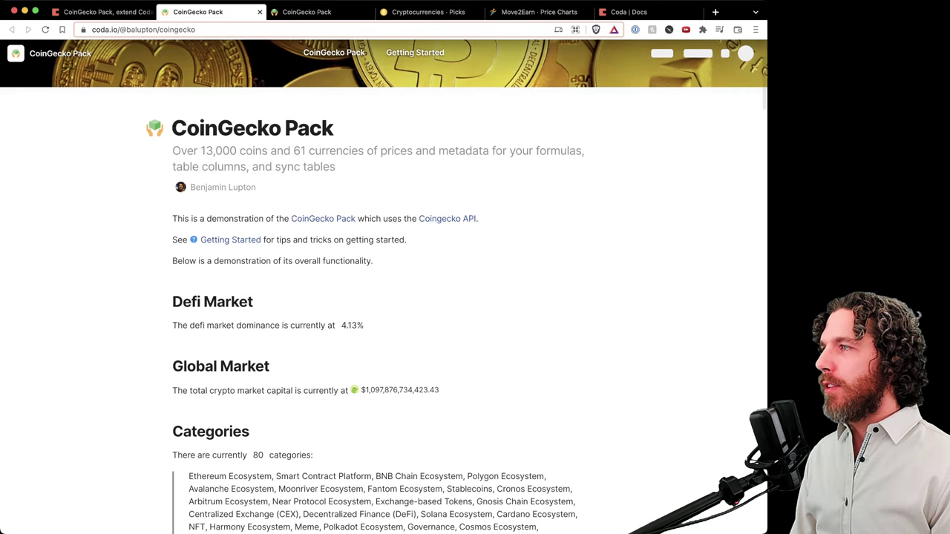
scroll(384, 287, "up", 4)
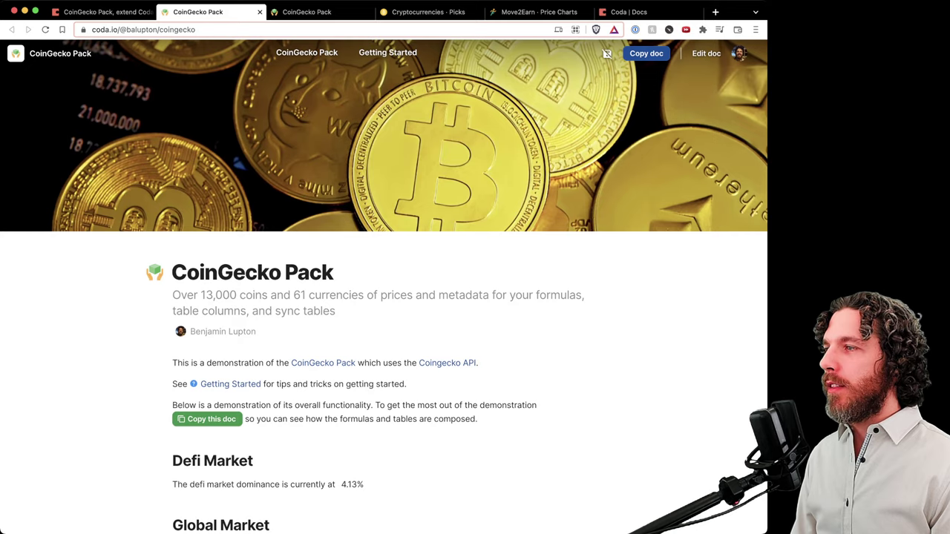
scroll(384, 286, "down", 3)
scroll(384, 287, "down", 1)
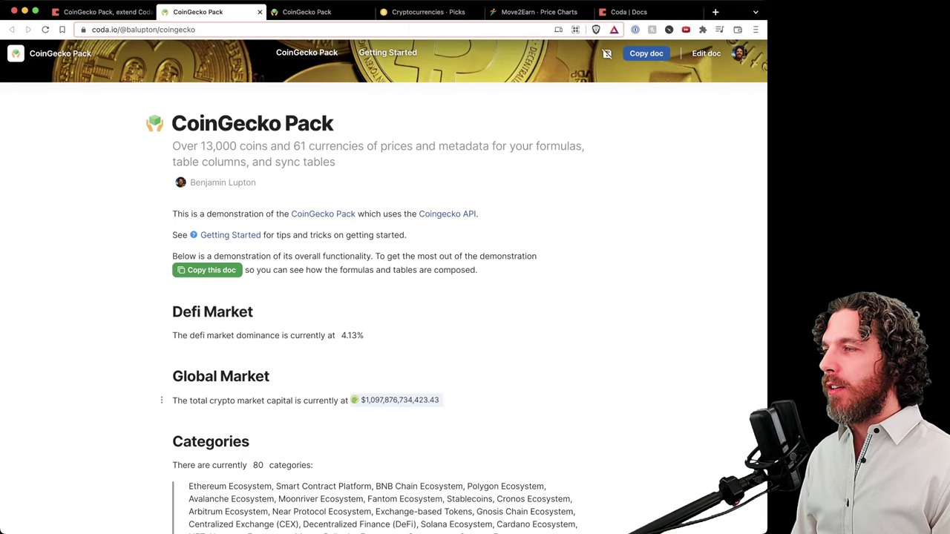
scroll(383, 286, "down", 3)
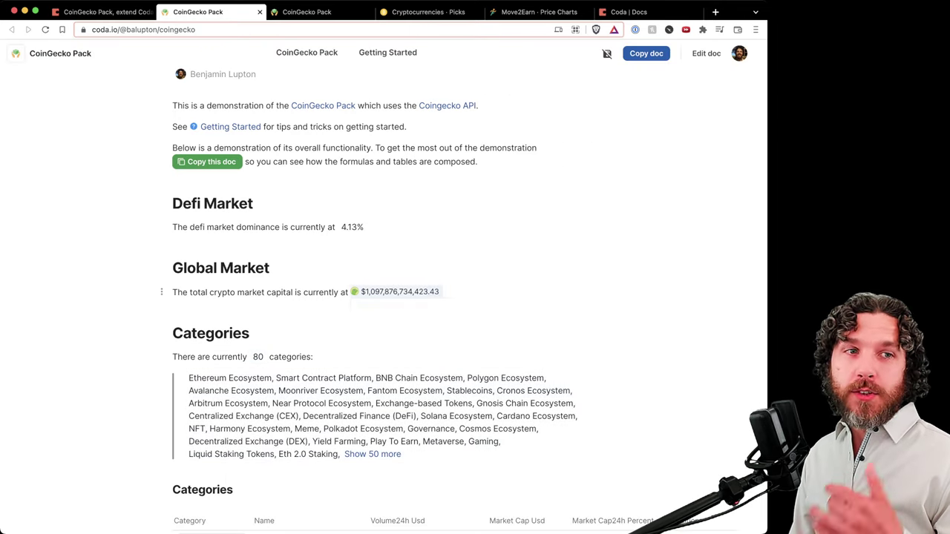
mouse_move(396, 292)
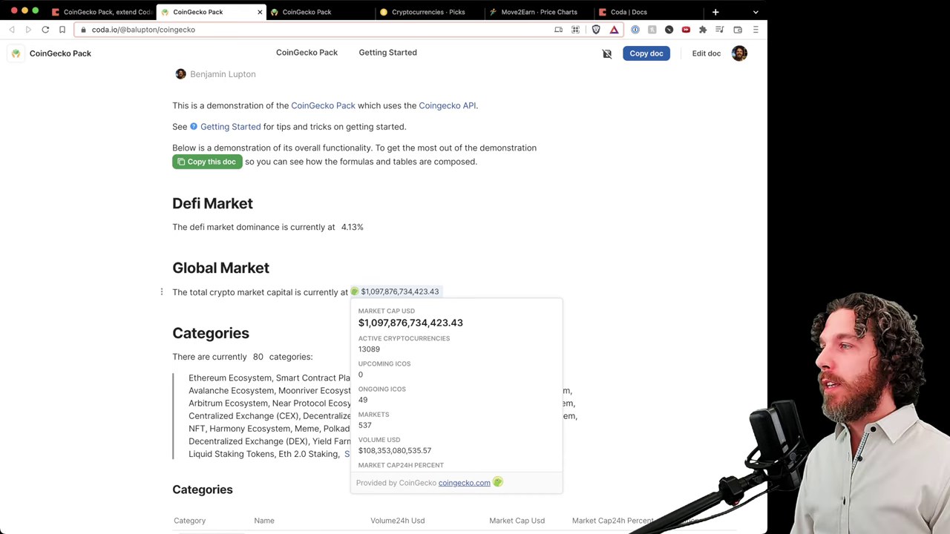
scroll(397, 297, "up", 1)
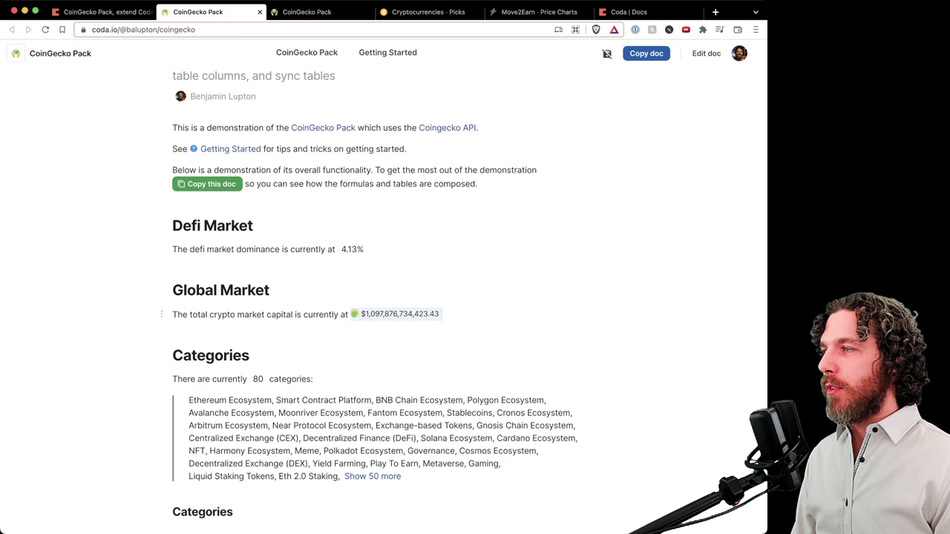
mouse_move(324, 401)
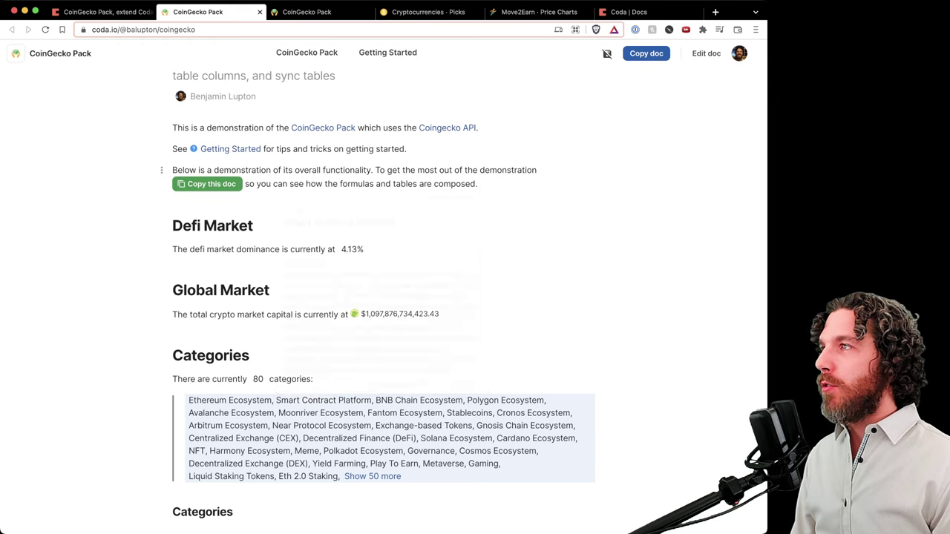
Copy the published CoinGecko Pack doc into the Packs folder under the name Copy of CoinGecko Pack
scroll(397, 297, "up", 3)
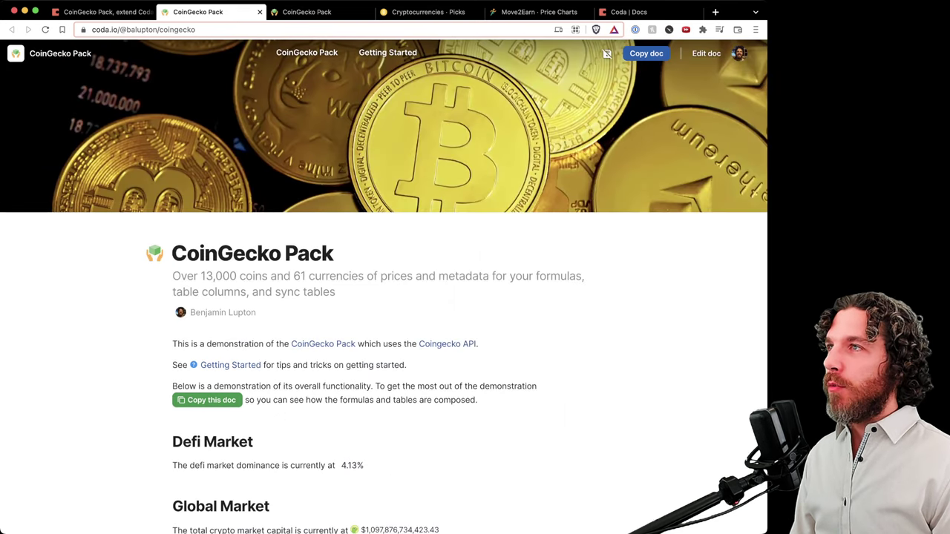
left_click(647, 54)
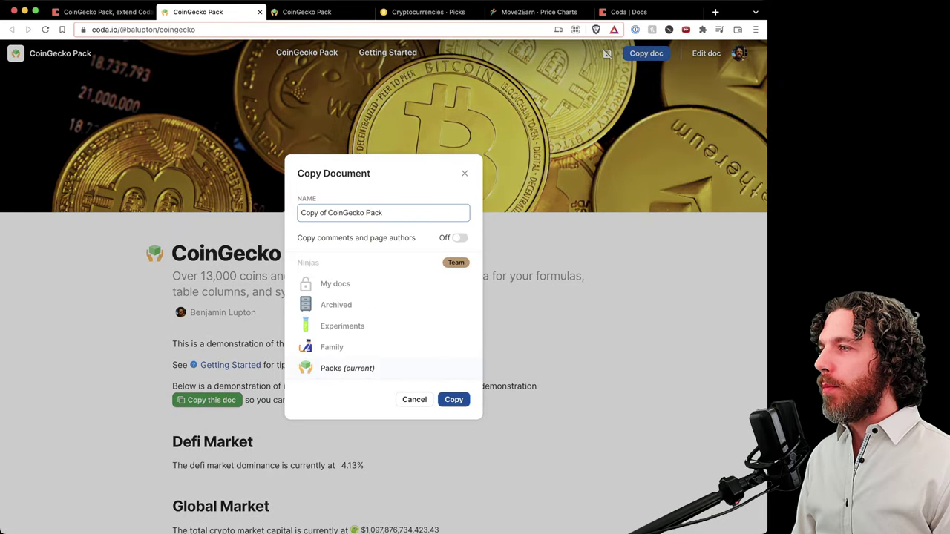
left_click(453, 399)
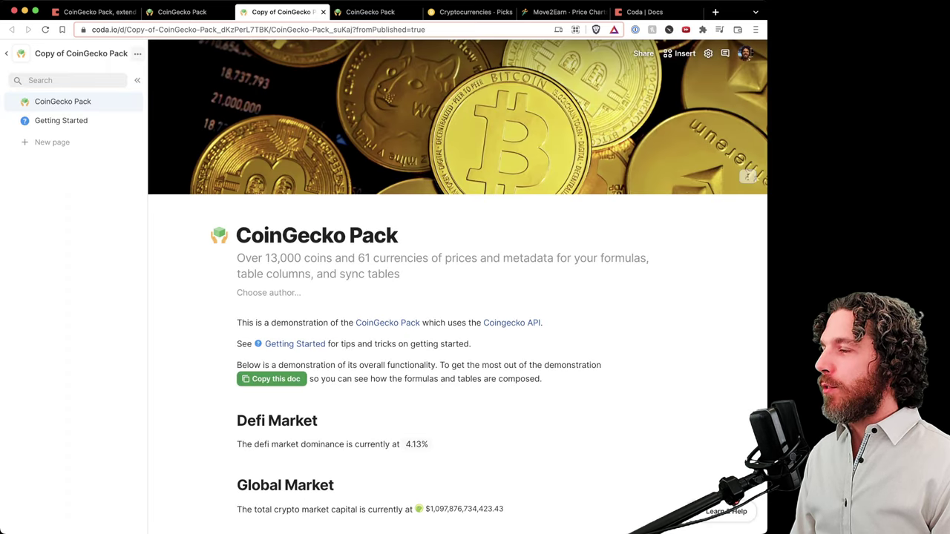
Inspect the formulas behind the defi market dominance and total crypto market capital values in the copied doc
scroll(457, 297, "down", 4)
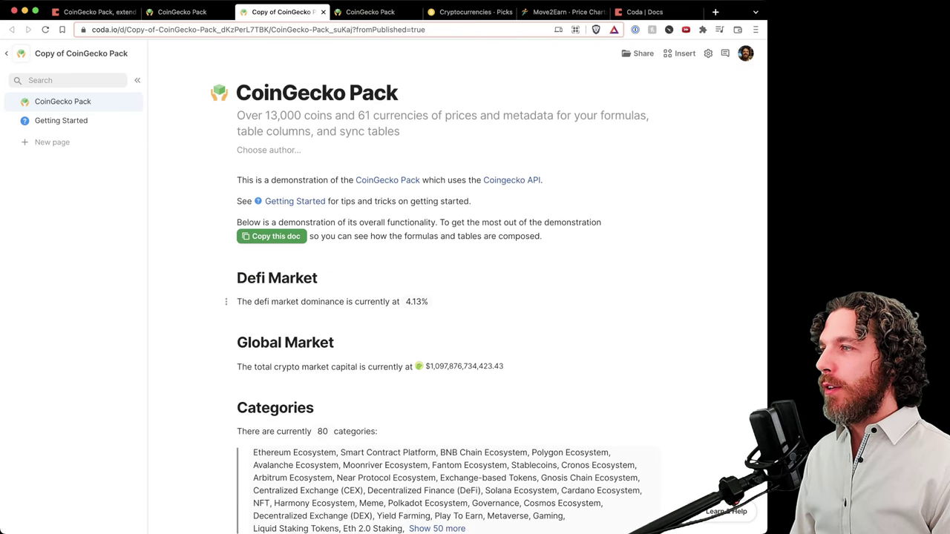
left_click(417, 301)
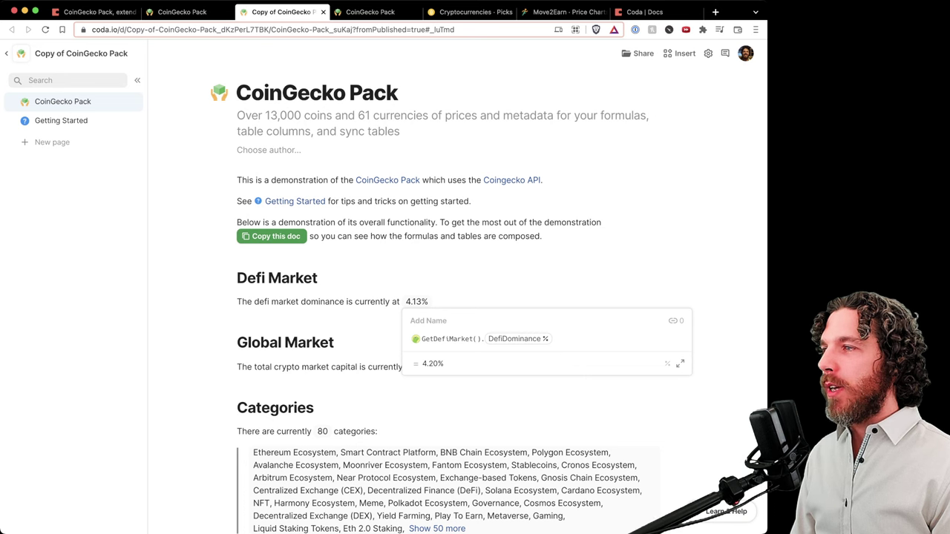
left_click(326, 367)
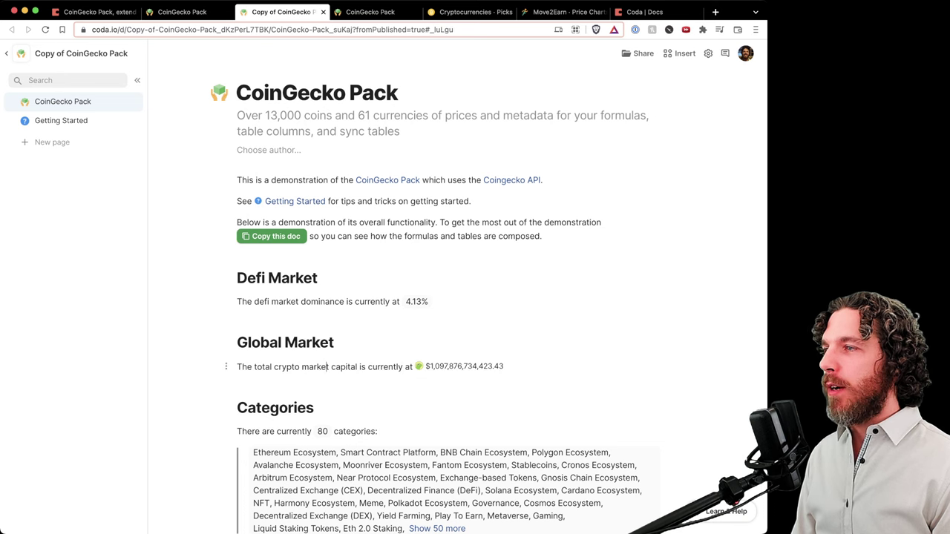
left_click(464, 366)
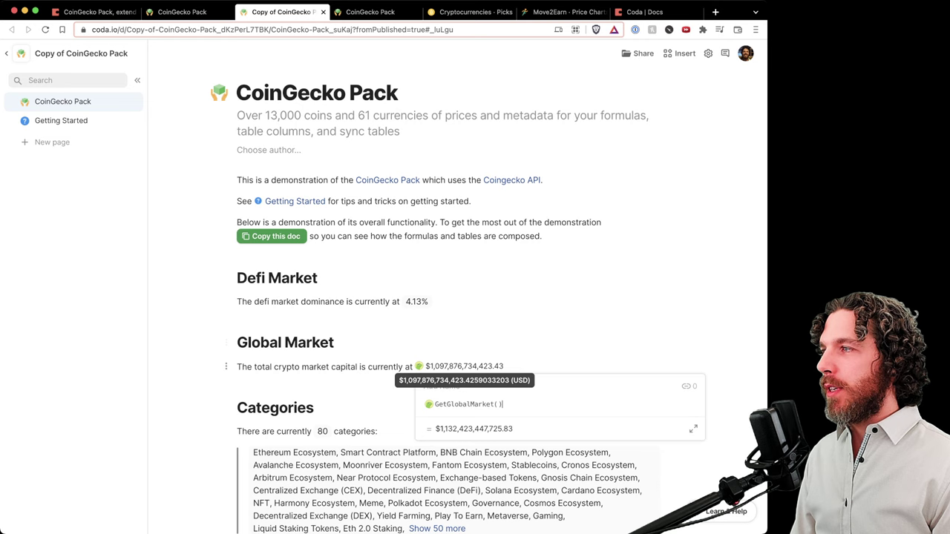
left_click(237, 343)
left_click(334, 302)
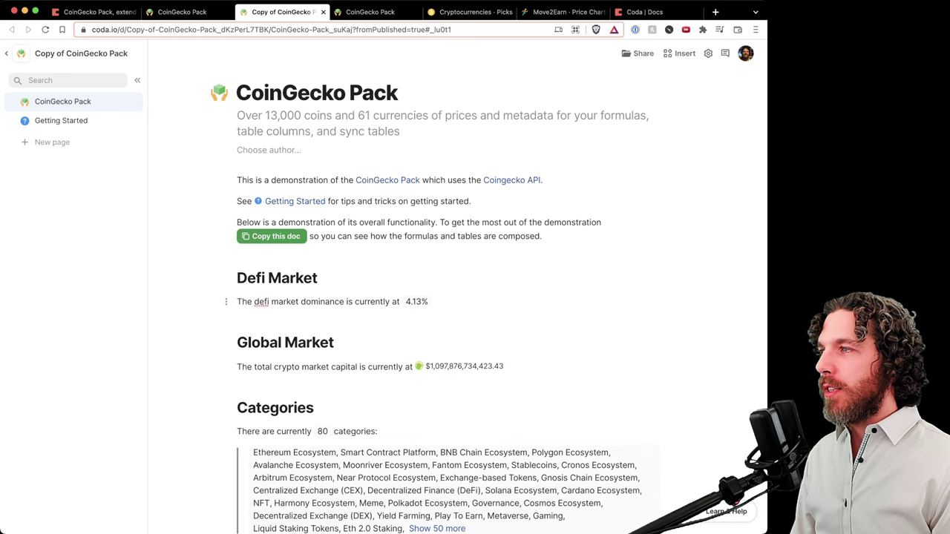
Remove the DefiDominance property from the defi market dominance formula, leaving only GetDefiMarket()
mouse_move(417, 301)
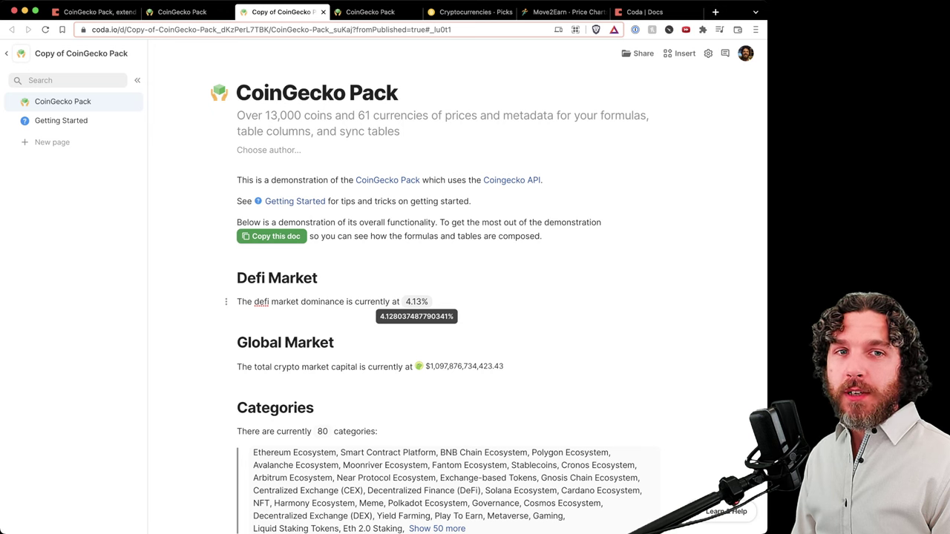
left_click(416, 302)
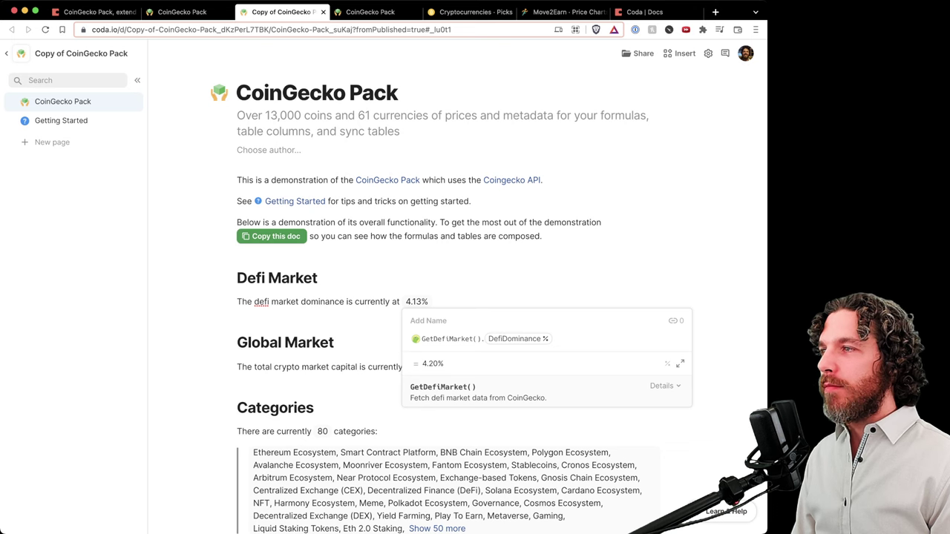
left_click(515, 340)
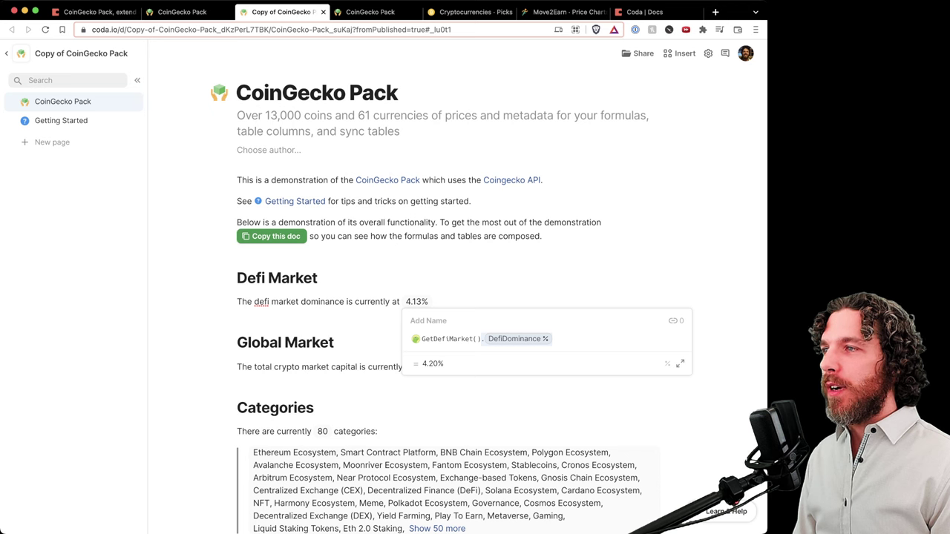
key("BackSpace")
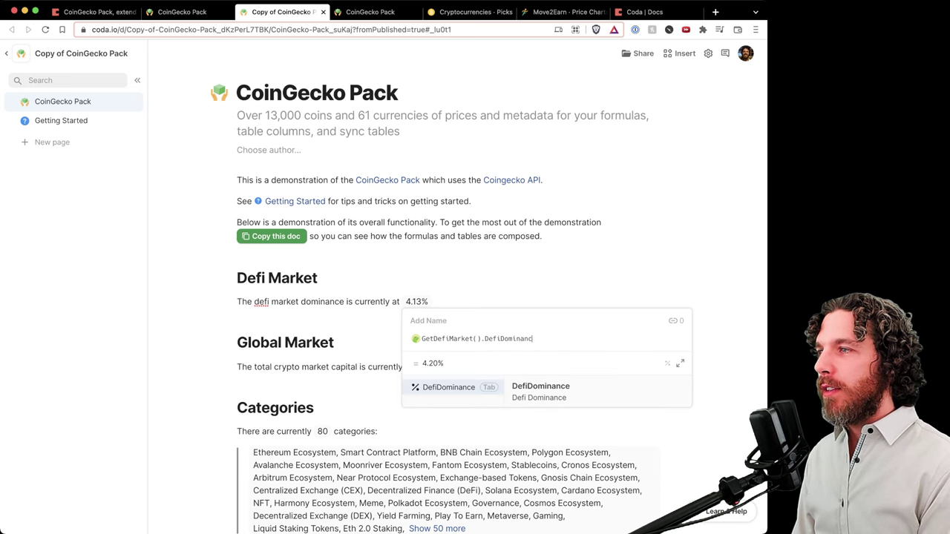
key("BackSpace")
key("BackSpace")
key("BackSpace")
key("BackSpace")
key("BackSpace")
key("BackSpace")
key("BackSpace")
key("BackSpace")
key("BackSpace")
key("BackSpace")
key("BackSpace")
key("BackSpace")
key("BackSpace")
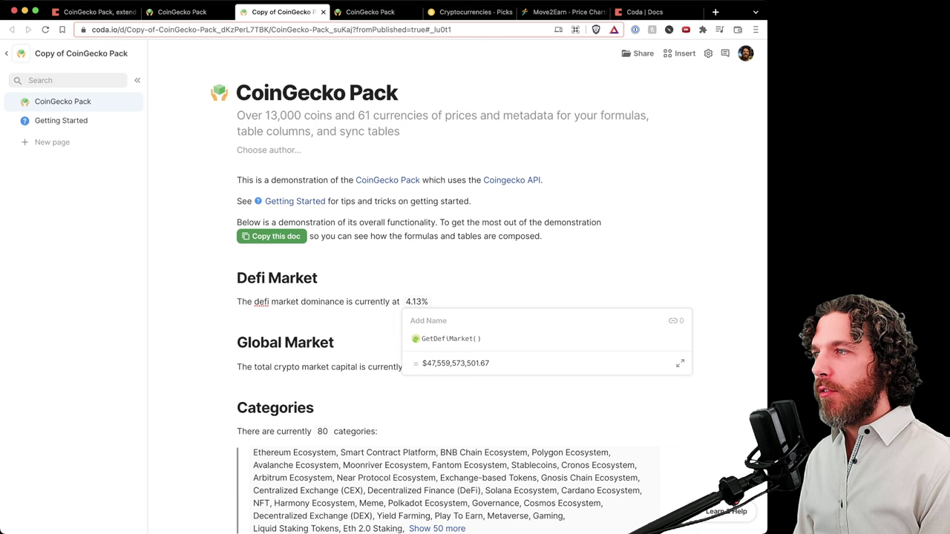
Browse the properties available for GetDefiMarket() and complete the defi market dominance formula with DefiDominance
type(".")
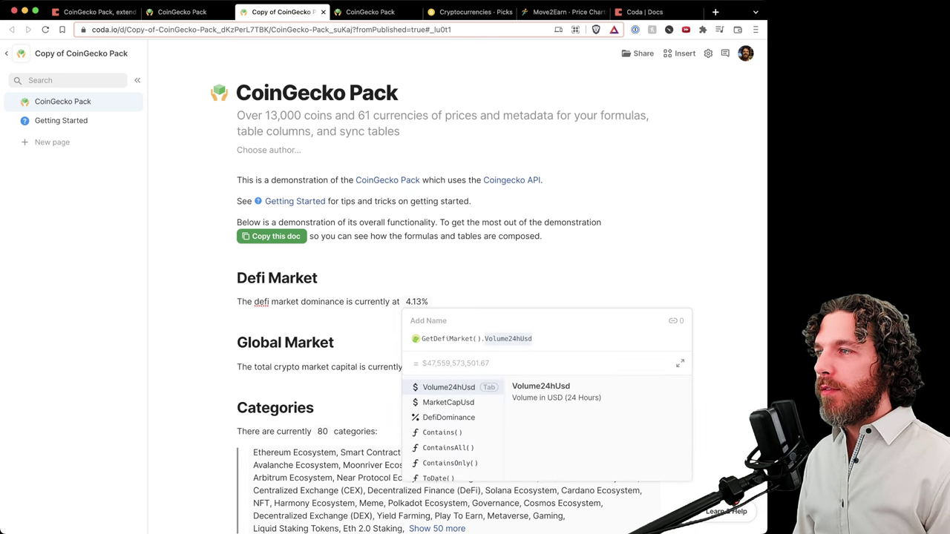
key("Down")
key("Down")
key("Up")
key("Up")
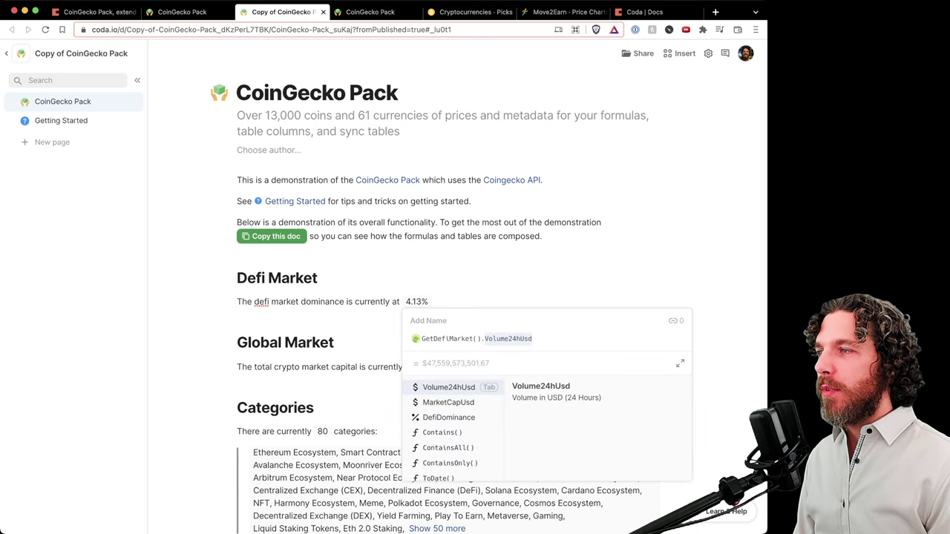
key("Down")
key("Down")
key("Up")
key("Up")
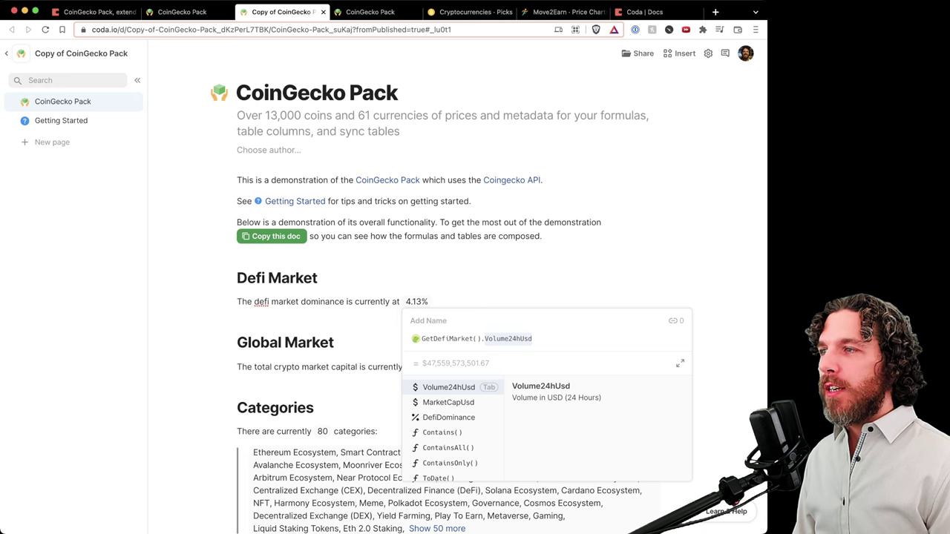
key("Down")
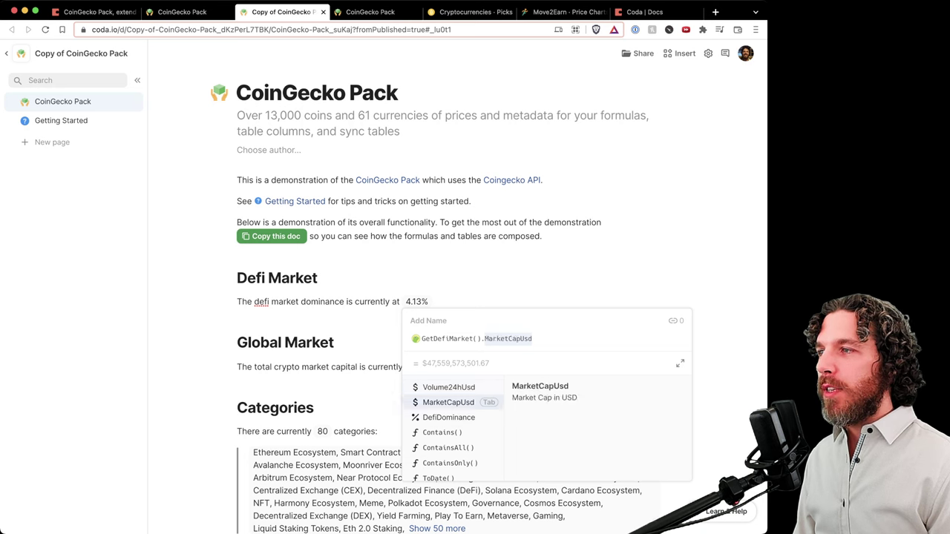
key("Down")
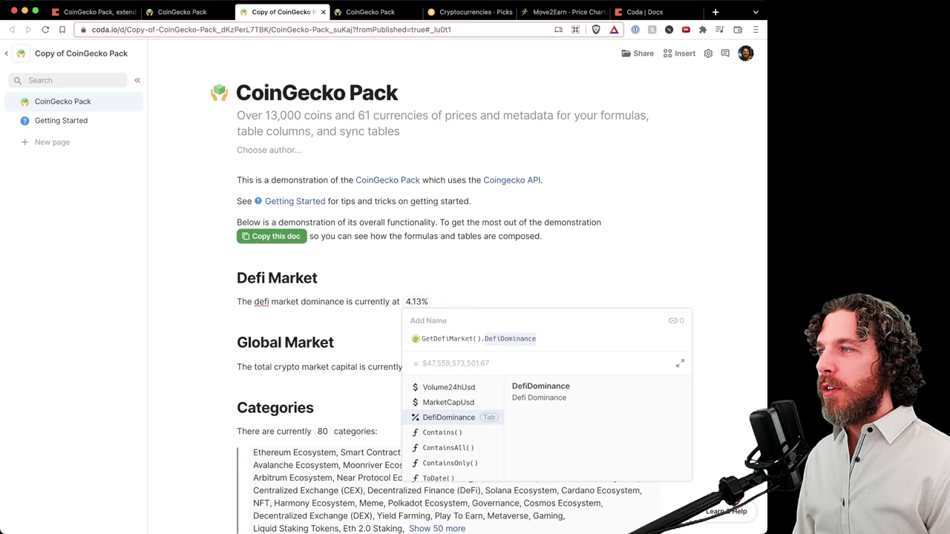
key("Tab")
key("Return")
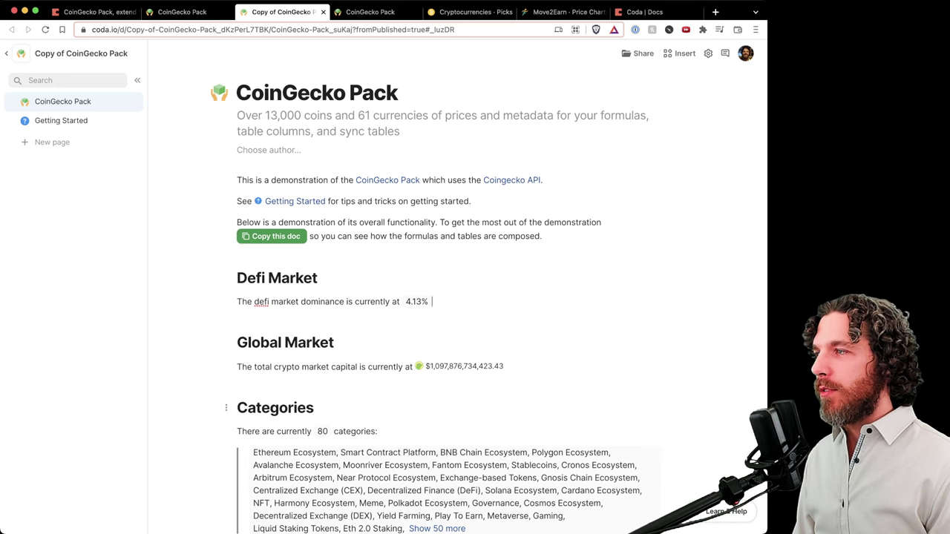
Inspect the total crypto market capital formula under Global Market and examine the market figures in its details card
scroll(460, 326, "down", 3)
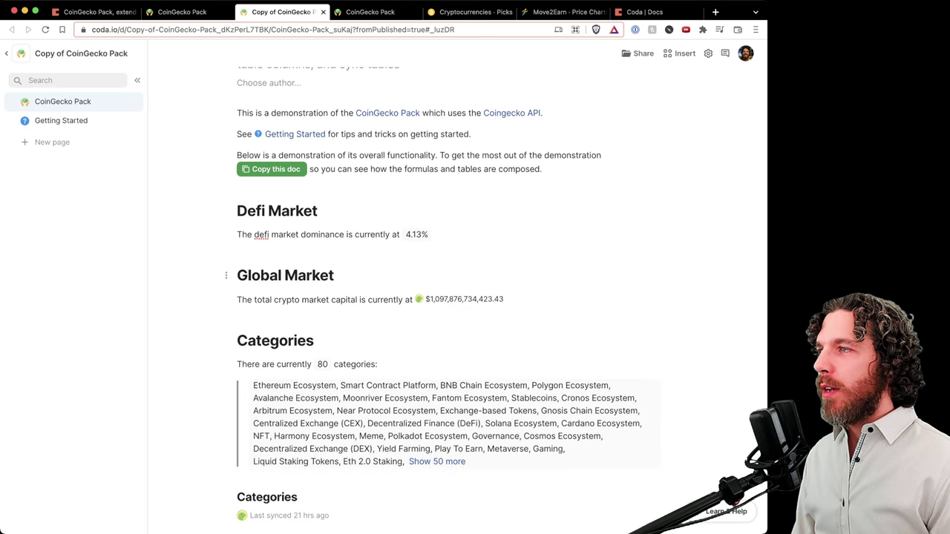
left_click(460, 299)
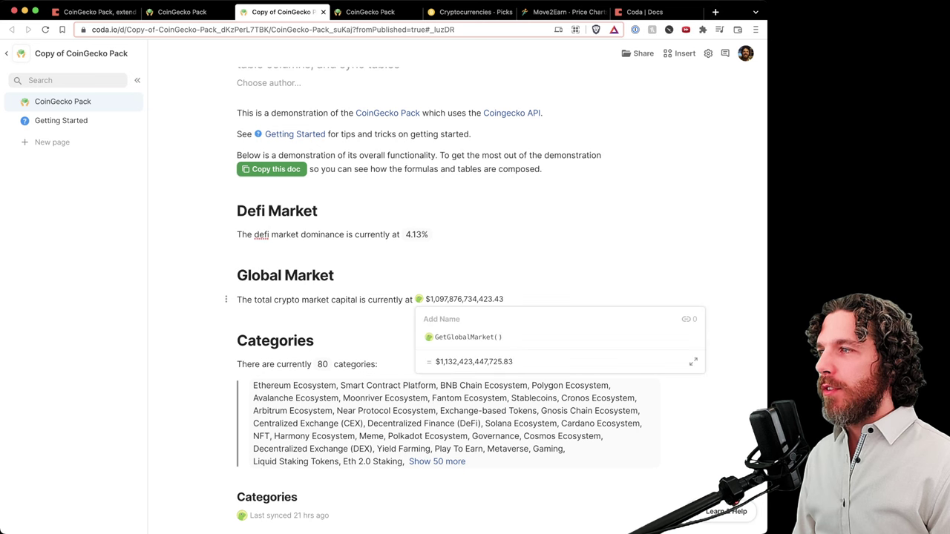
left_click(380, 300)
mouse_move(462, 300)
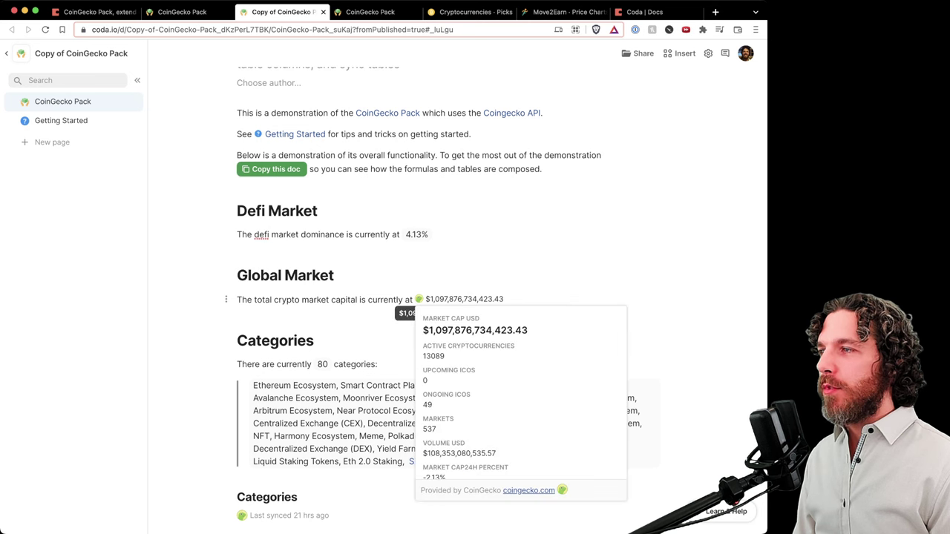
scroll(519, 394, "down", 3)
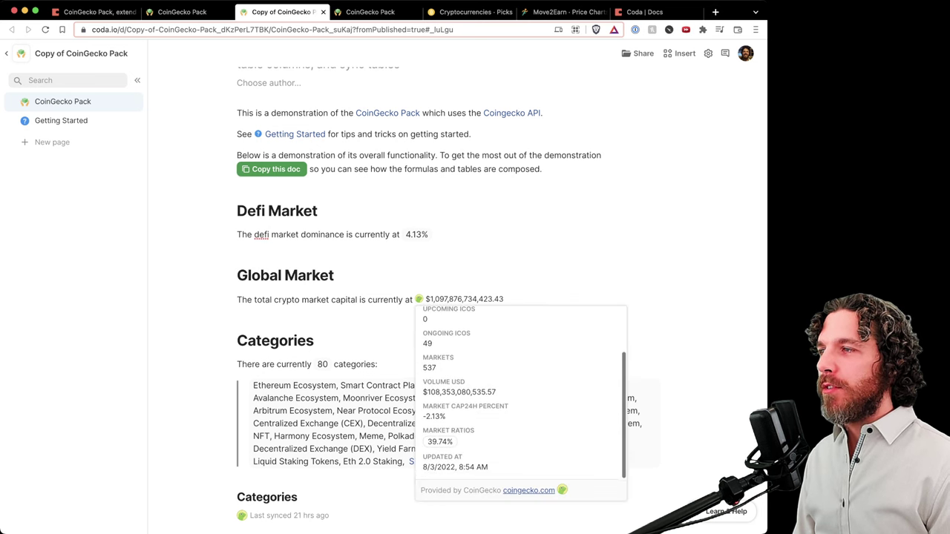
scroll(520, 393, "up", 2)
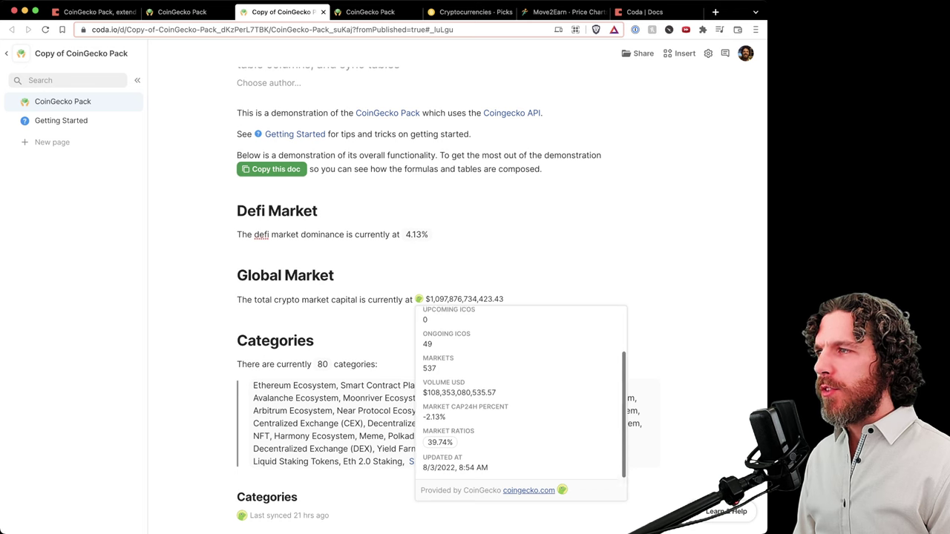
scroll(519, 393, "up", 1)
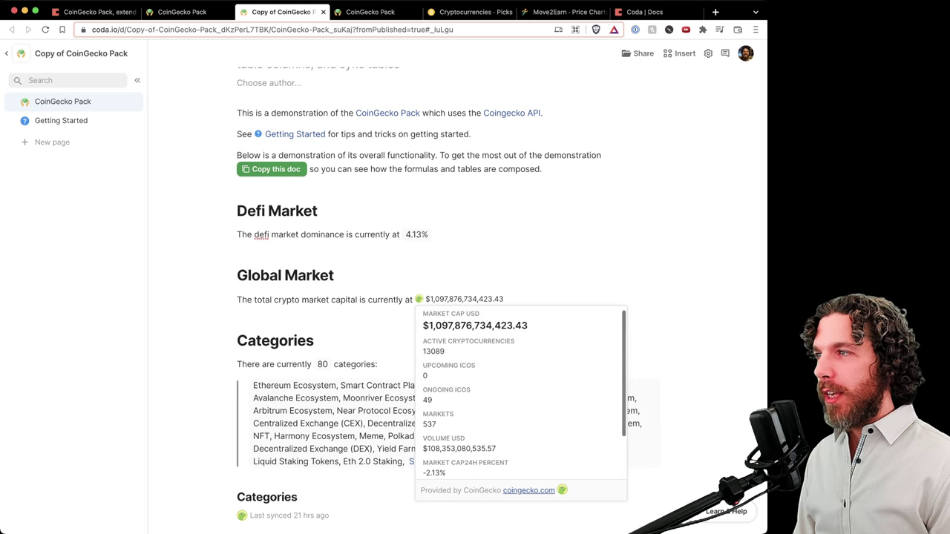
scroll(520, 393, "down", 3)
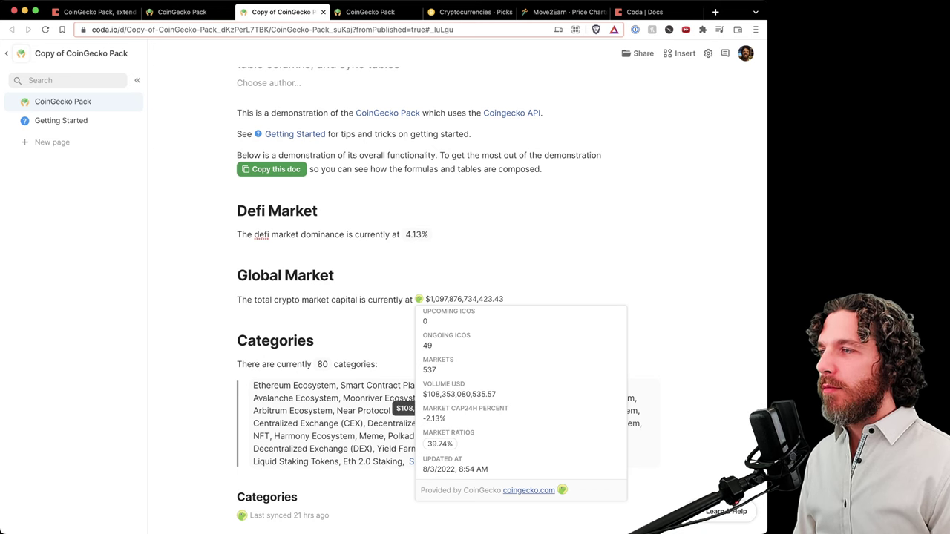
scroll(519, 400, "up", 3)
scroll(520, 401, "down", 3)
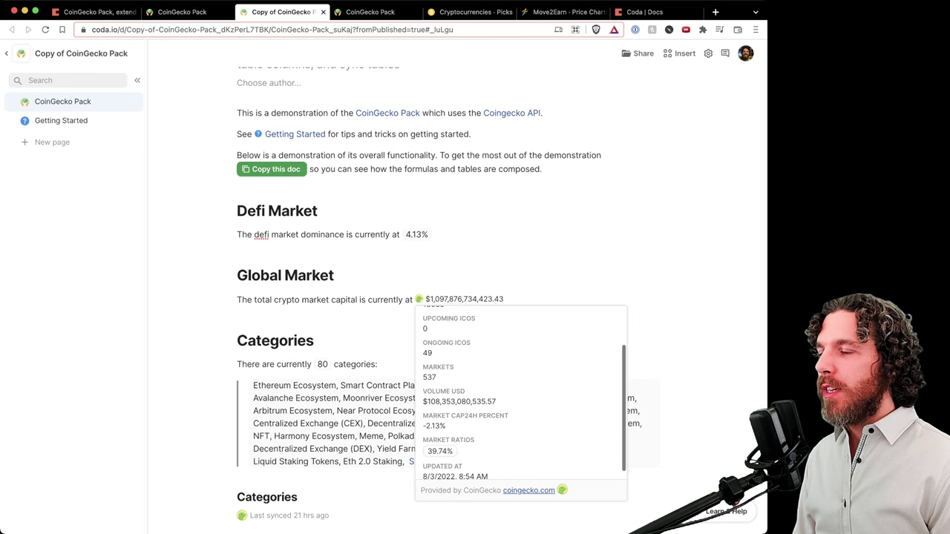
scroll(519, 401, "up", 1)
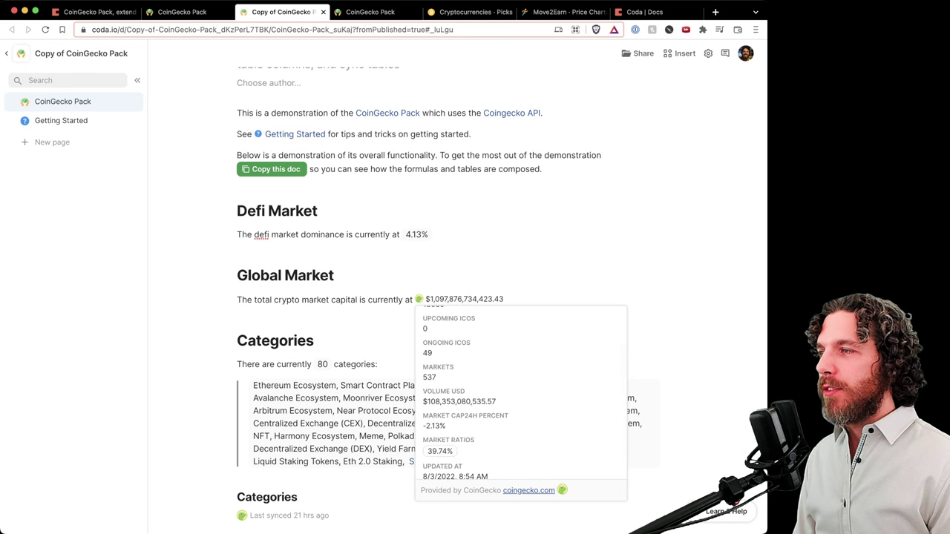
Examine the per-coin breakdown nested under Market Ratios in the global market details card
scroll(519, 394, "down", 1)
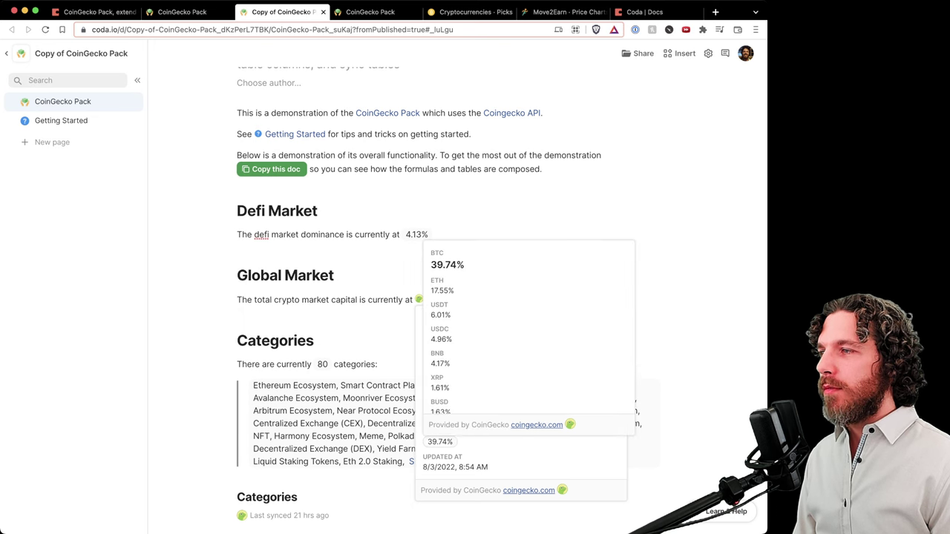
mouse_move(440, 442)
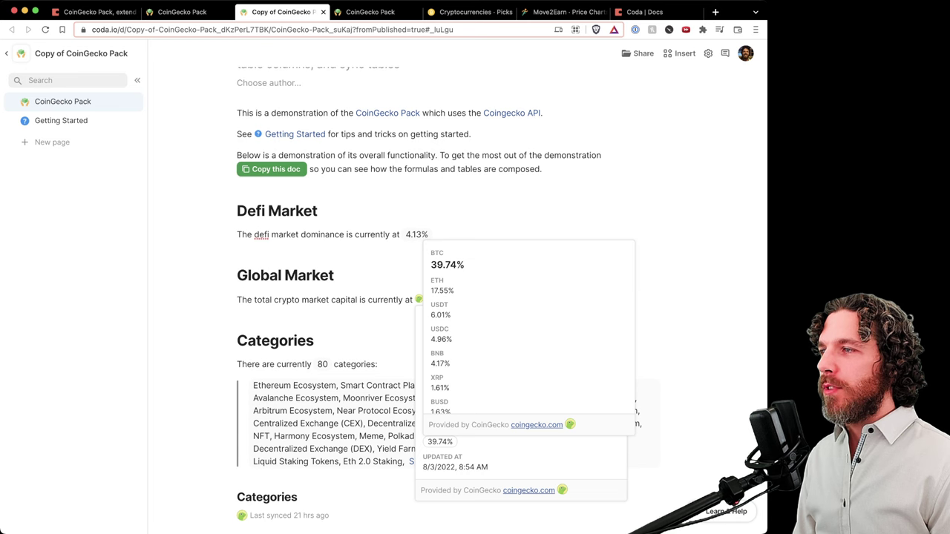
scroll(527, 327, "down", 3)
scroll(527, 326, "up", 3)
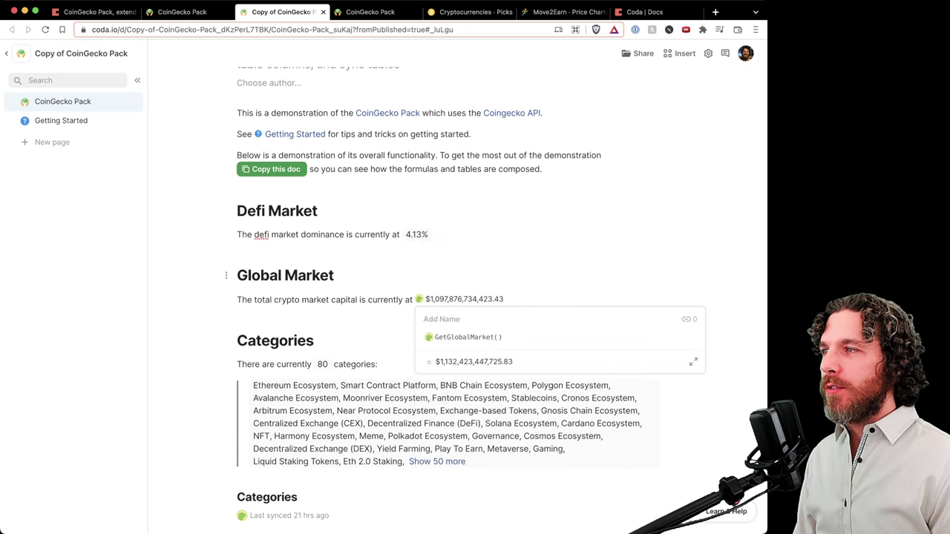
Review the global market details card and its Market Ratios breakdown again, then close it
left_click(454, 276)
mouse_move(454, 300)
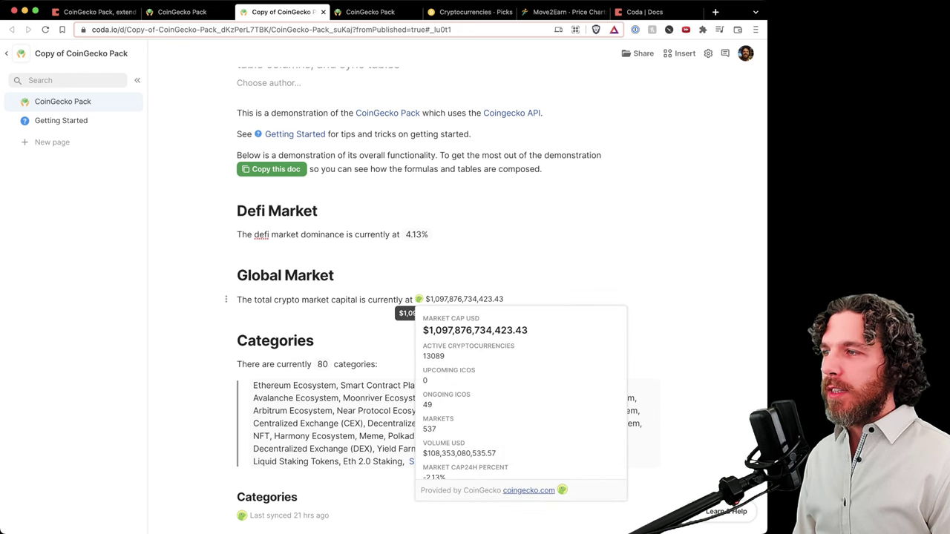
scroll(519, 401, "down", 2)
scroll(519, 401, "up", 2)
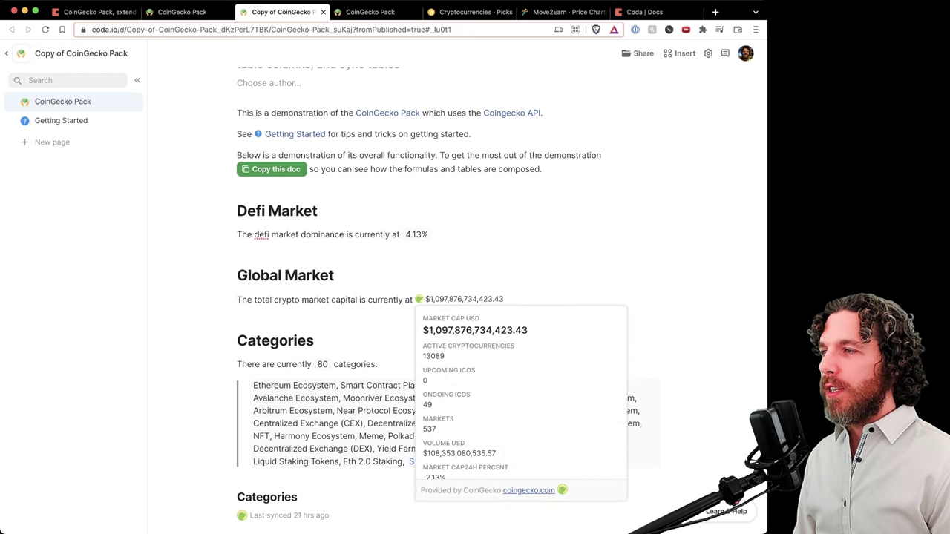
scroll(519, 401, "down", 2)
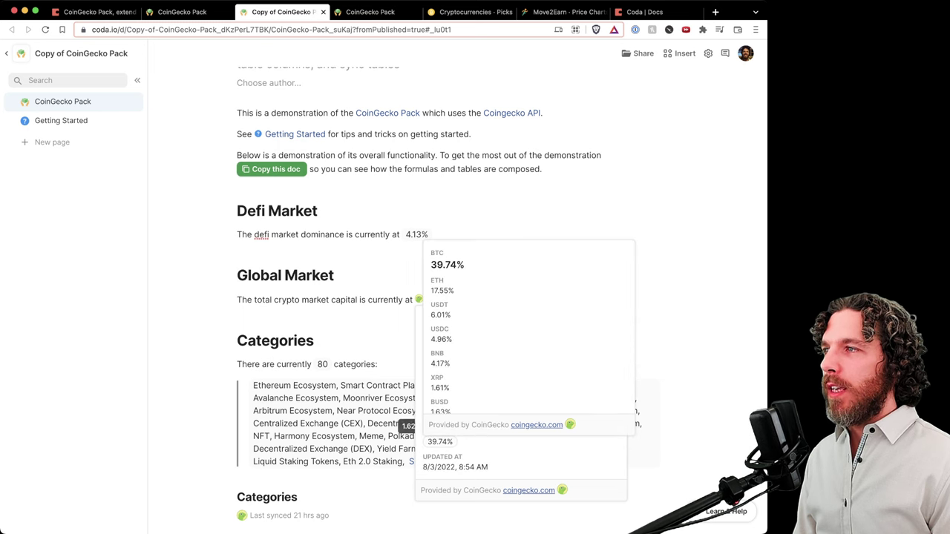
key("Escape")
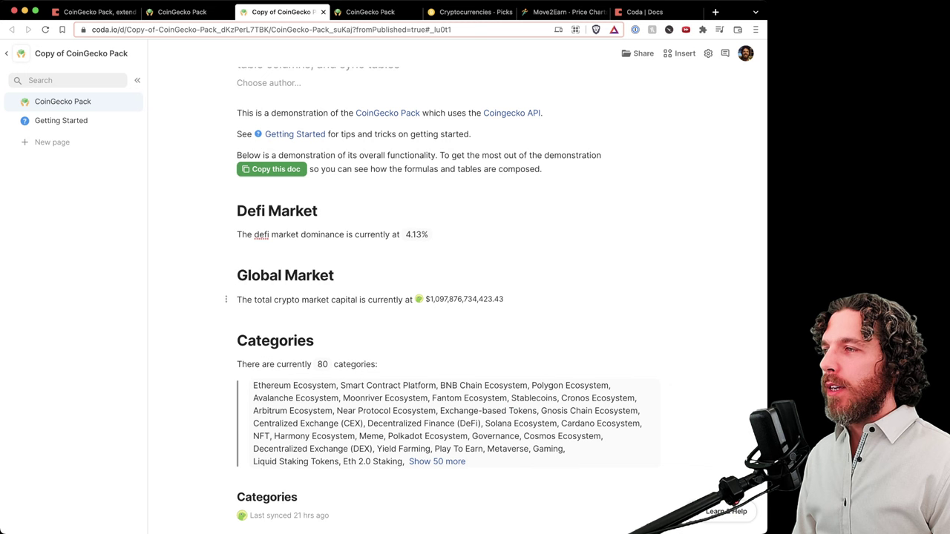
Try to extend the total crypto market capital formula GetGlobalMarket() with the Markets property followed by Eth
left_click(464, 300)
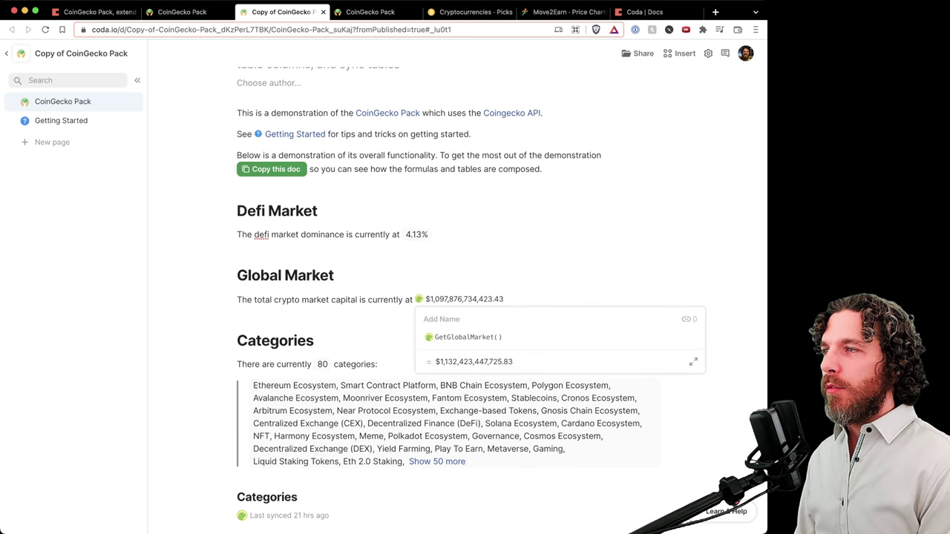
type(".")
key("Down")
key("Down")
key("Down")
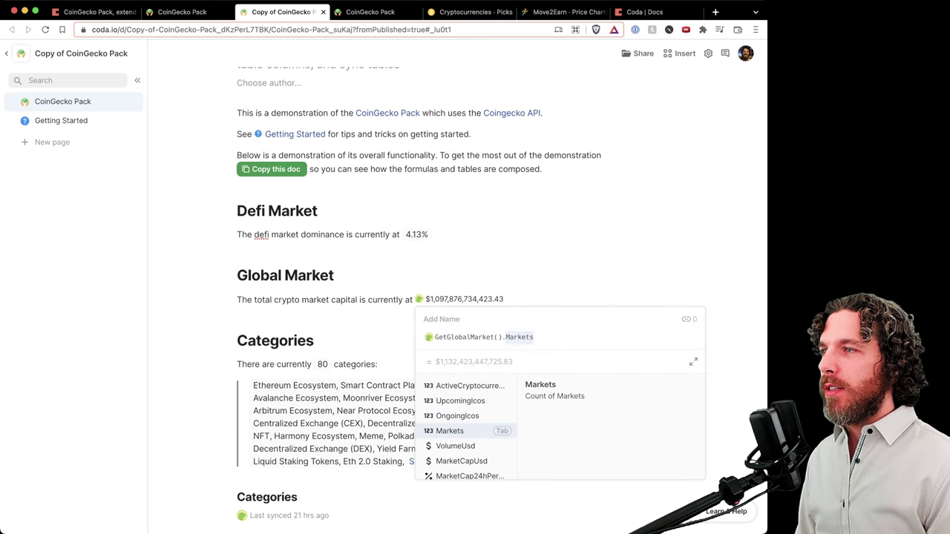
key("Return")
type(".4")
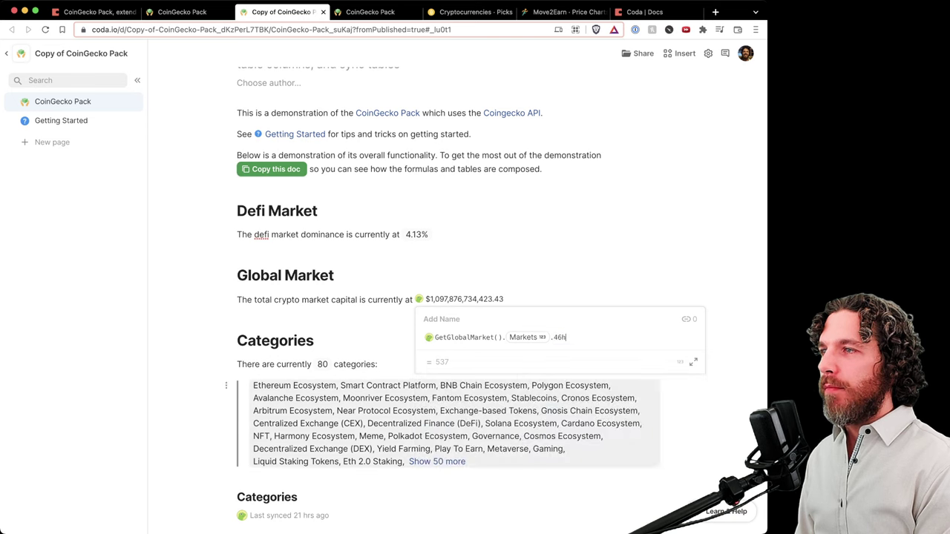
key("BackSpace")
type("eth")
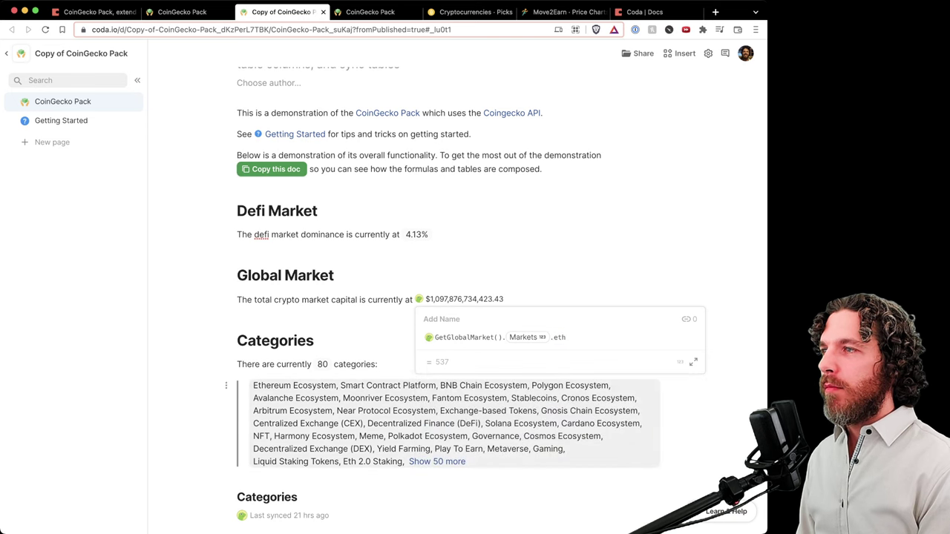
key("BackSpace")
key("BackSpace")
key("BackSpace")
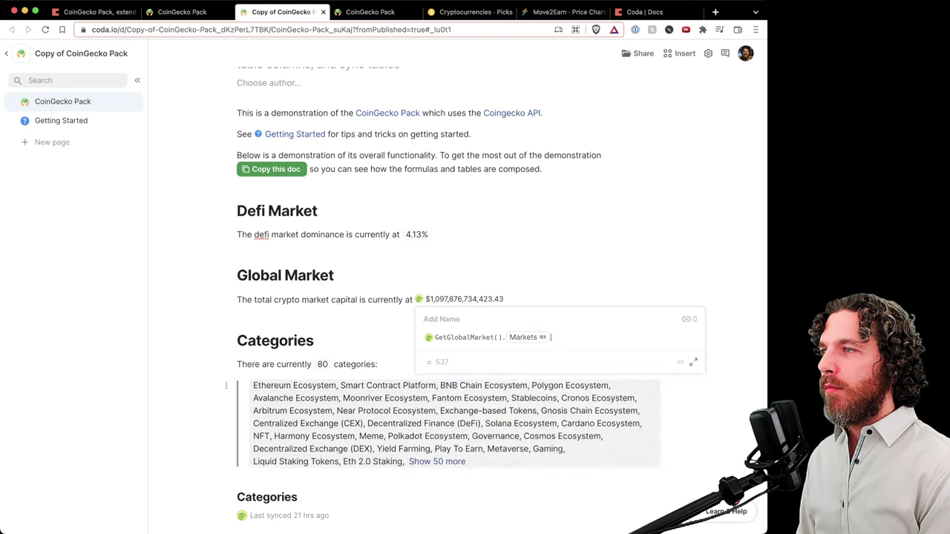
type("Eth")
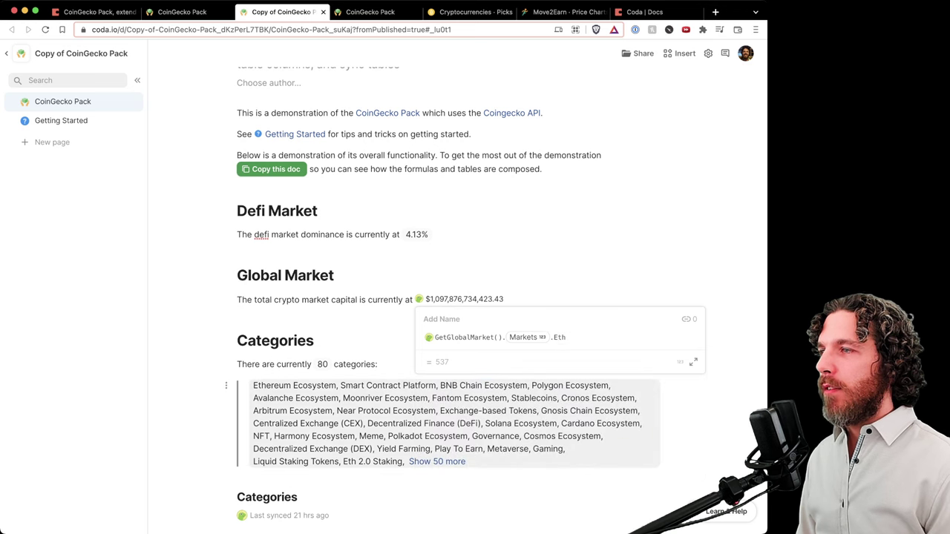
Remove the Markets property and the Eth text from the GetGlobalMarket() formula
left_click(528, 338)
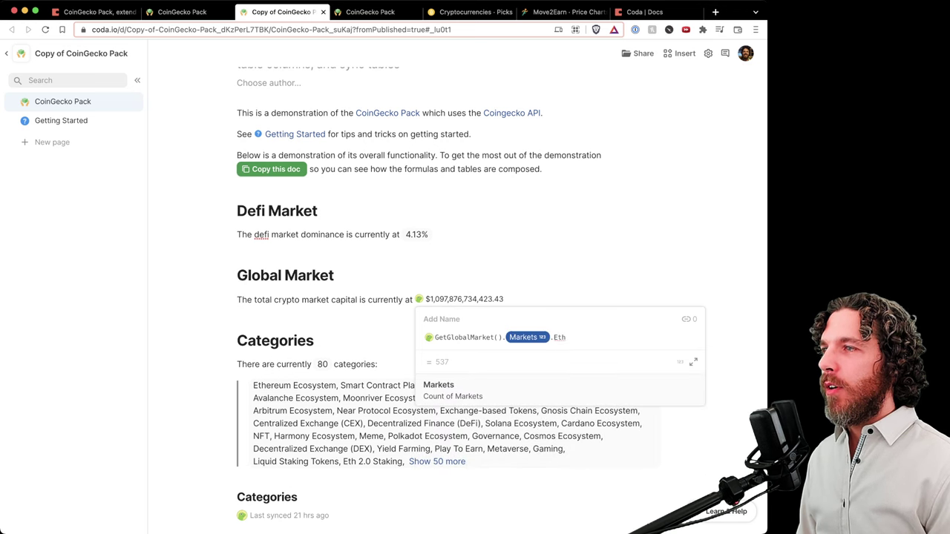
left_click(566, 338)
key("BackSpace")
key("BackSpace")
key("BackSpace")
key("BackSpace")
key("BackSpace")
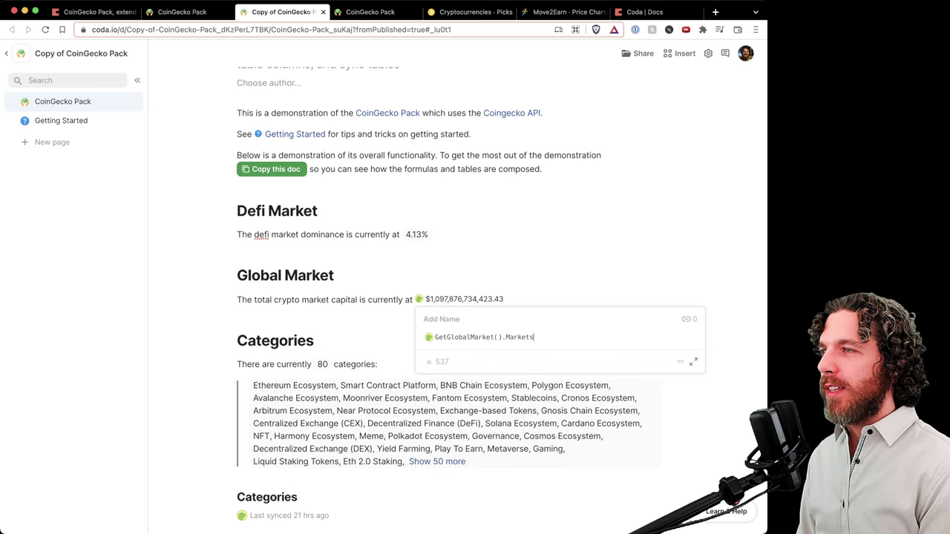
key("BackSpace")
key("BackSpace")
key("BackSpace")
key("BackSpace")
key("BackSpace")
key("BackSpace")
Complete the total crypto market capital formula with the MarketRatios property and its eth value, and apply it
key("Down")
key("Down")
key("Down")
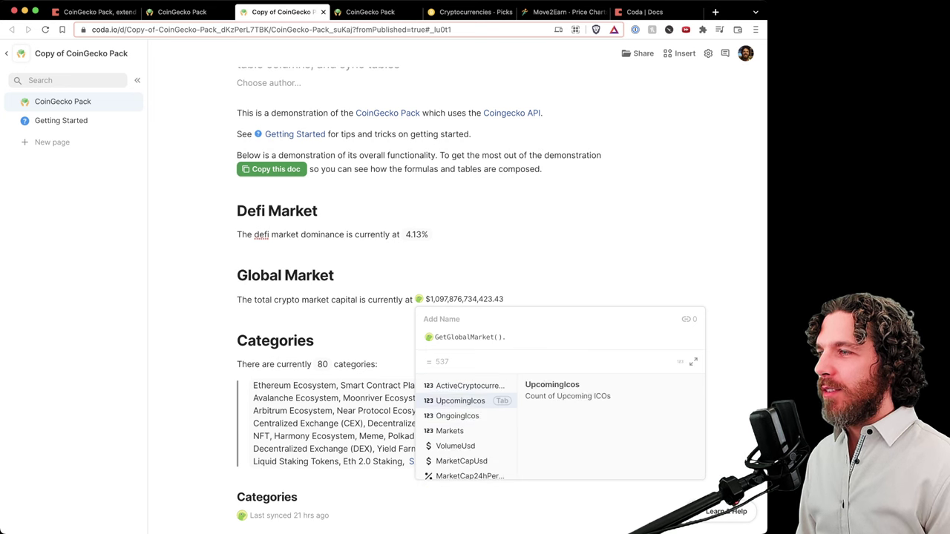
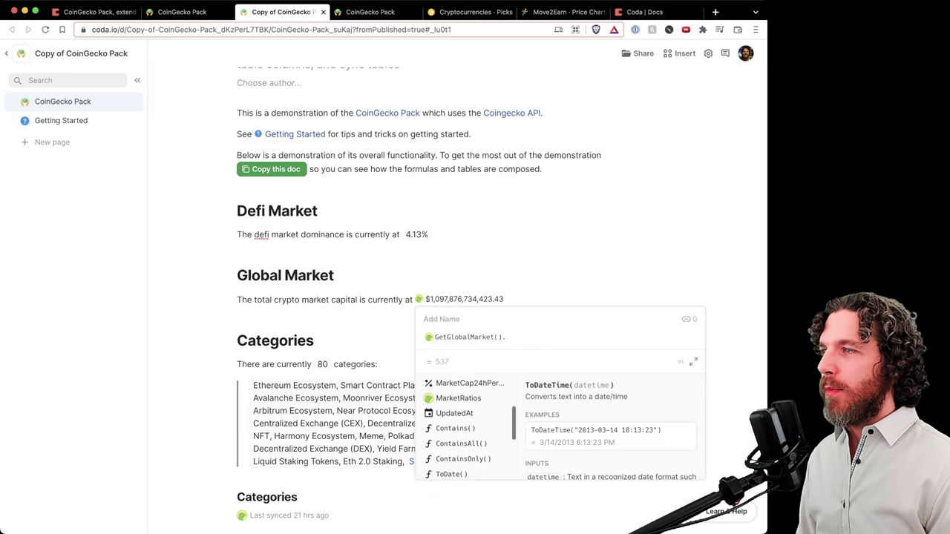
left_click(461, 402)
type(".eth")
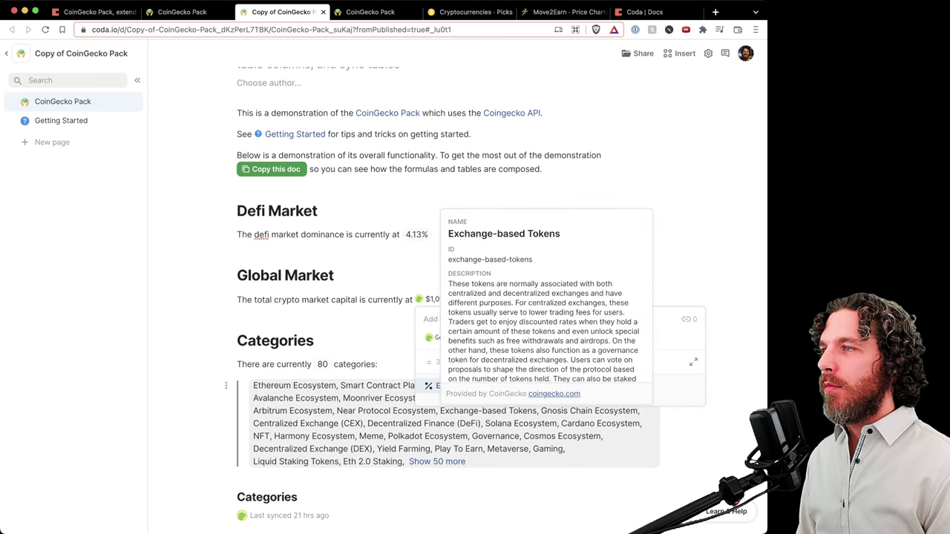
key("Tab")
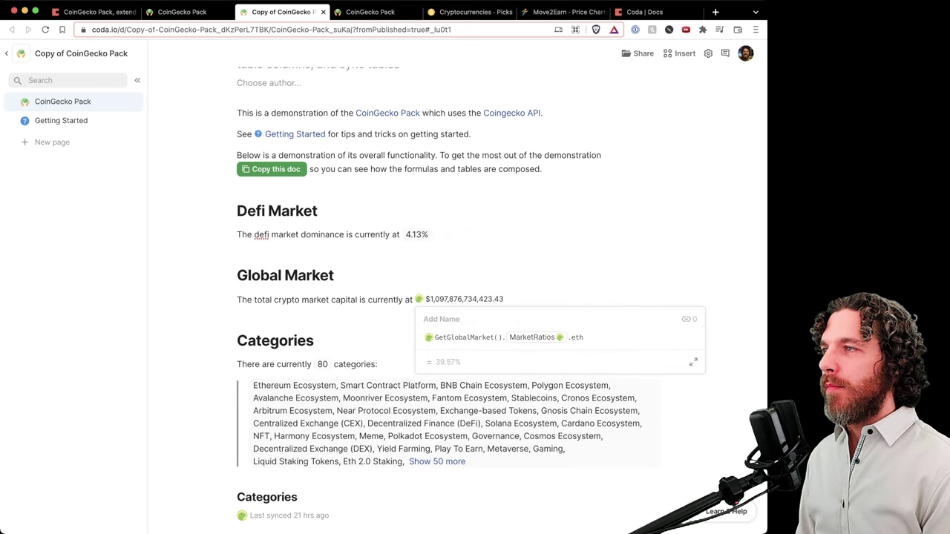
key("Return")
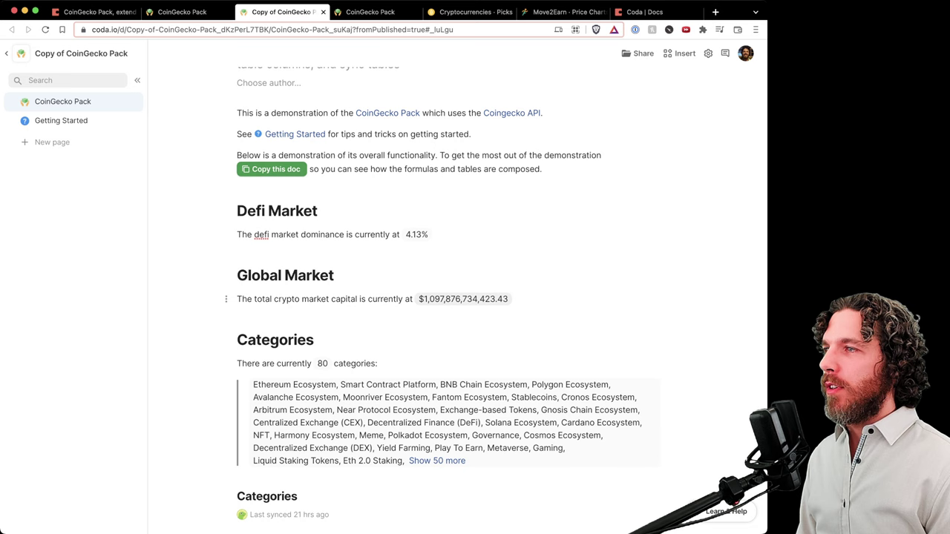
Check the MarketRatios Eth formula behind the total crypto market capital value, then undo its last change
left_click(463, 299)
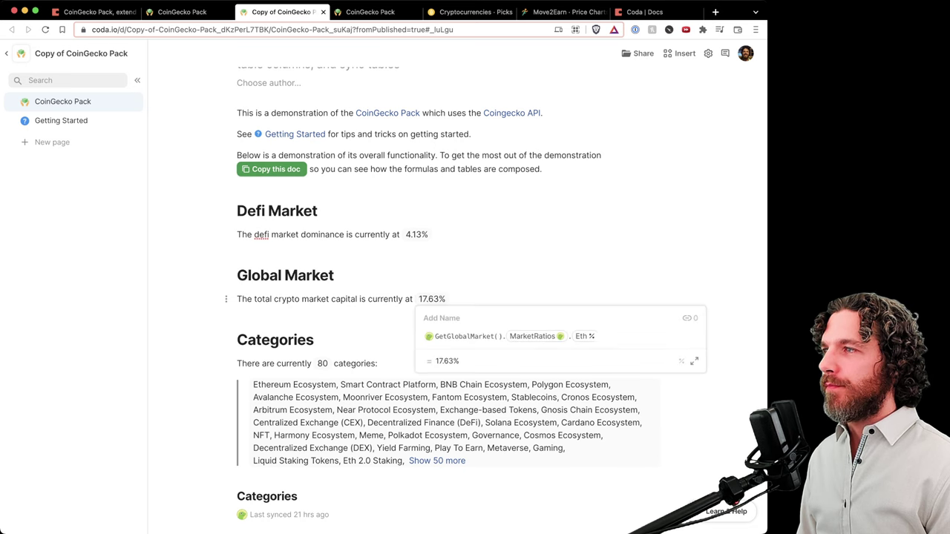
key("Escape")
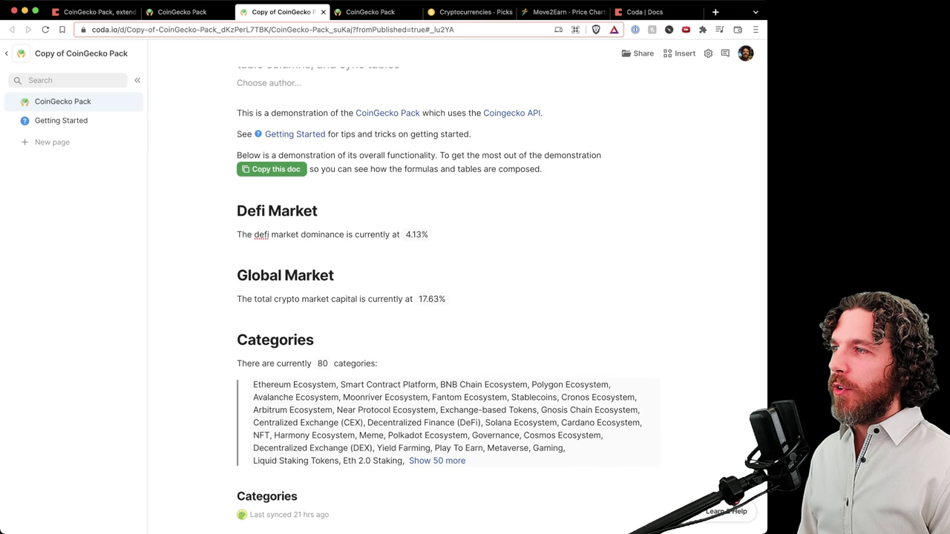
key("super+z")
left_click(475, 315)
Inspect the formulas behind the category count and the category list, then view the Ethereum Ecosystem details card
scroll(475, 316, "down", 1)
scroll(460, 282, "down", 1)
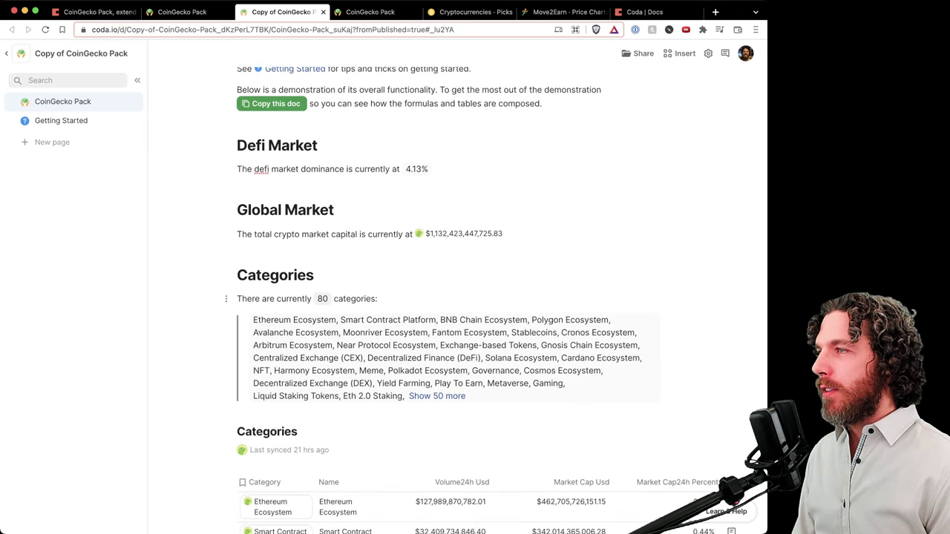
left_click(323, 299)
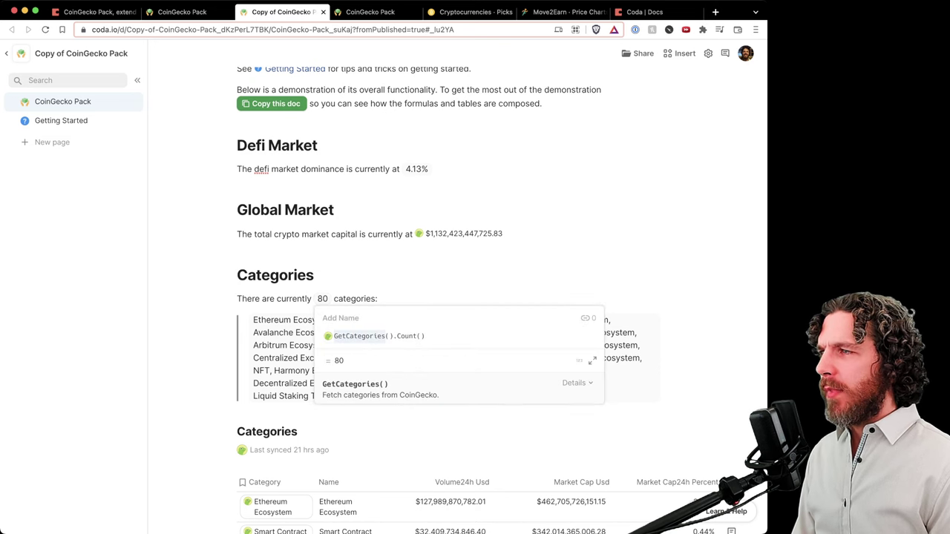
left_click(394, 336)
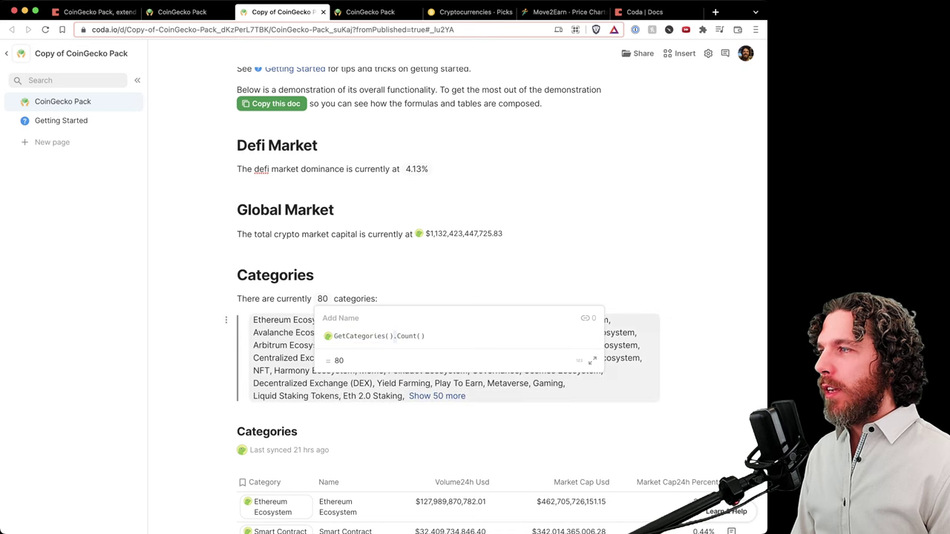
left_click(437, 382)
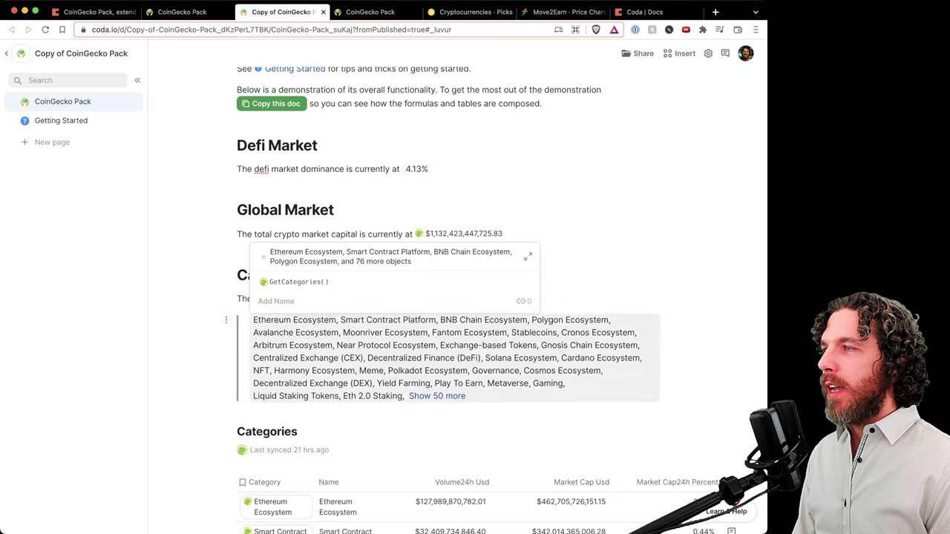
left_click(237, 275)
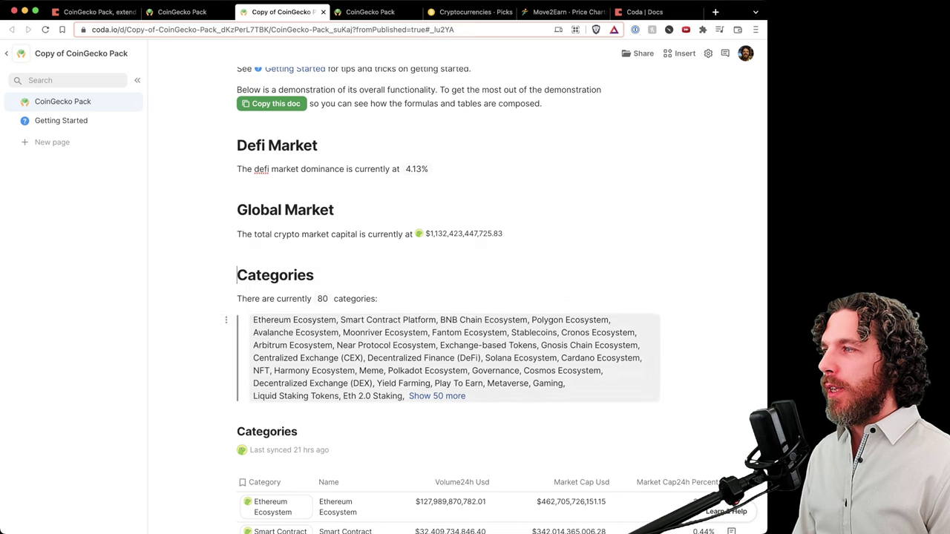
mouse_move(295, 321)
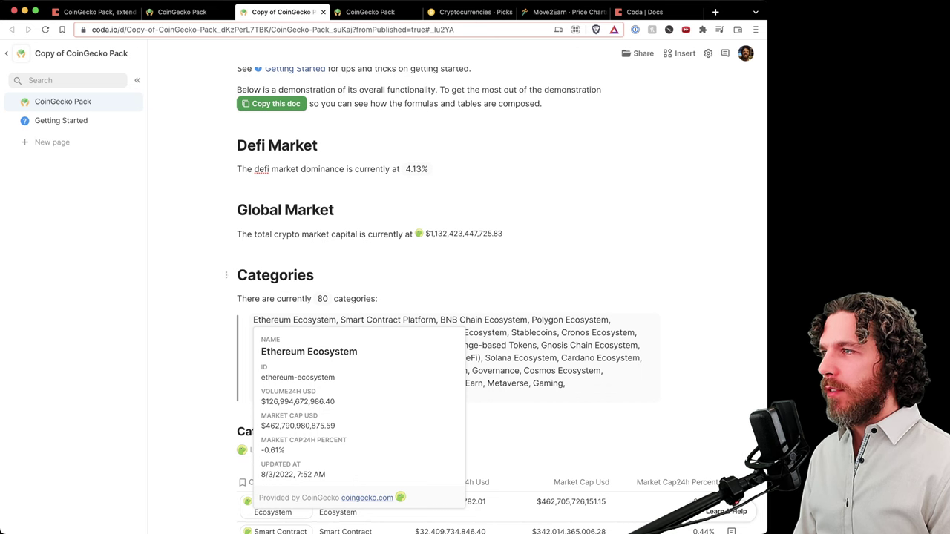
Try replacing Count() in the category count formula with first() followed by a property
scroll(502, 300, "down", 3)
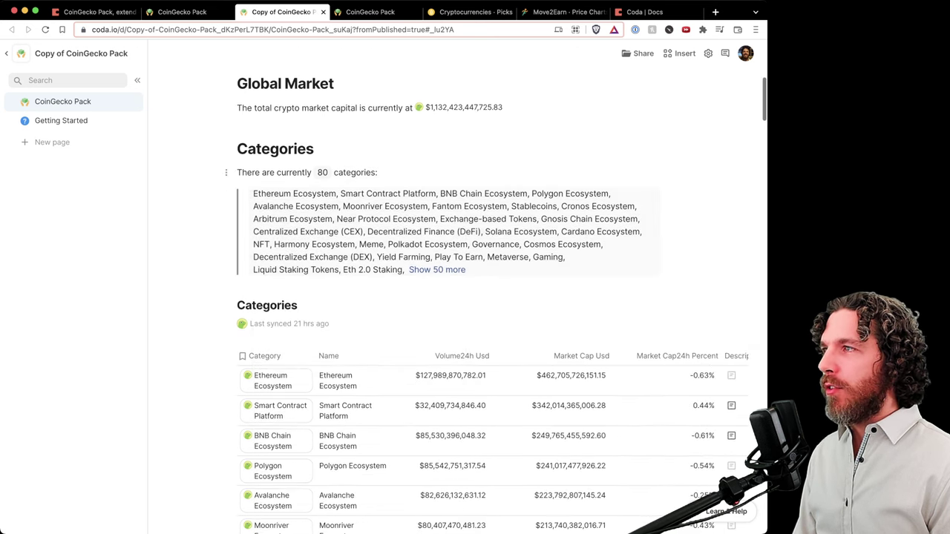
left_click(322, 173)
left_click_drag(397, 210, 425, 210)
type("first().")
Browse the properties suggested for the first category, such as Volume24hUsd, MarketCap24hPercent and Description, then cancel the formula edit
key("Down")
key("Down")
key("Down")
key("Down")
key("Down")
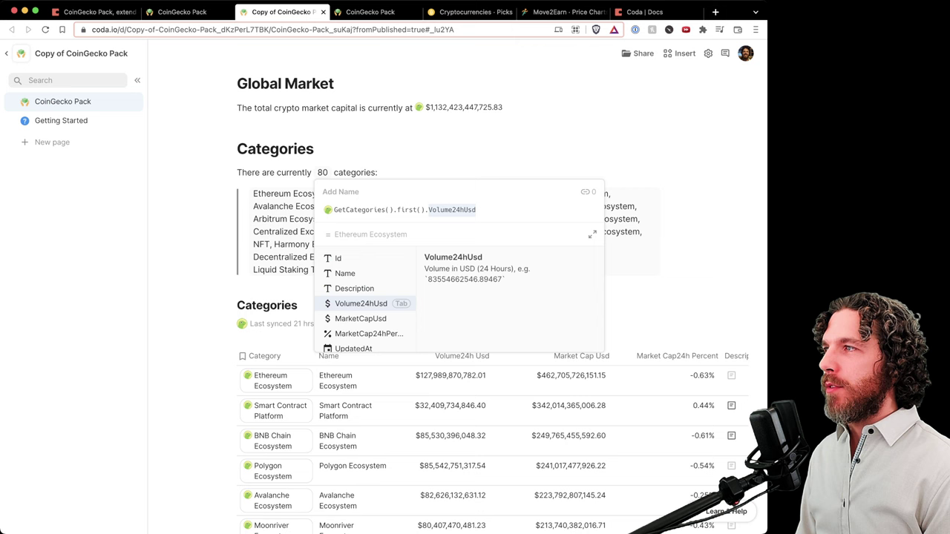
key("Up")
key("Up")
key("Up")
key("Down")
key("Down")
key("Down")
key("Down")
key("Down")
key("Down")
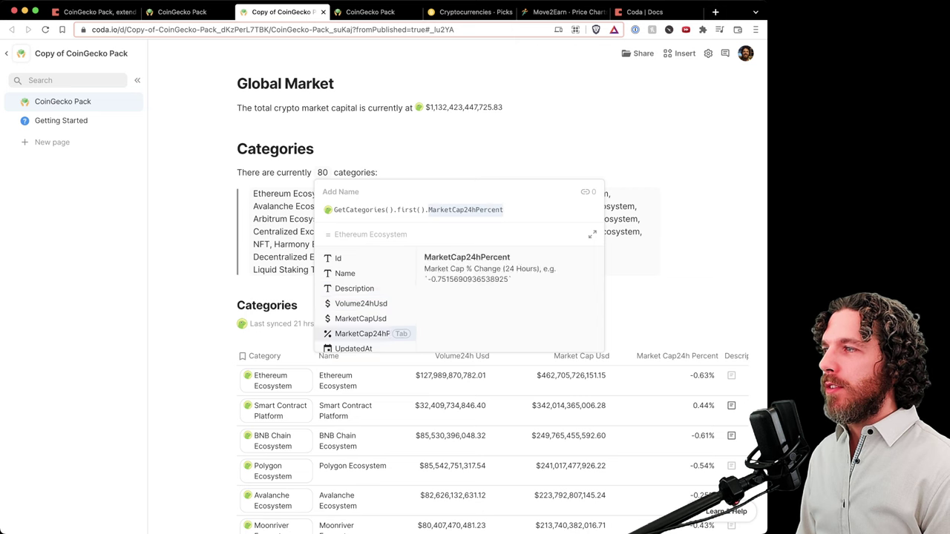
key("Up")
key("Up")
key("Up")
key("Up")
key("Up")
key("Up")
key("Up")
key("Up")
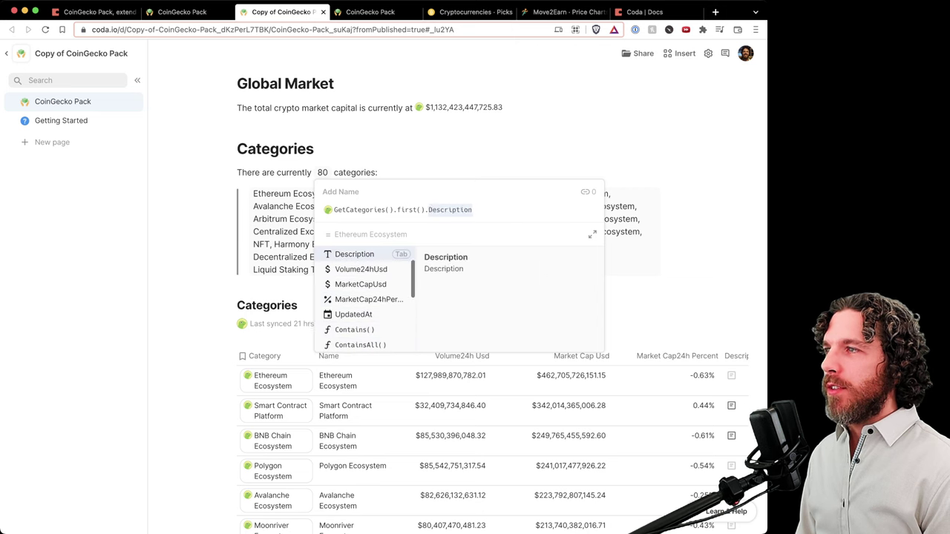
key("Escape")
key("Escape")
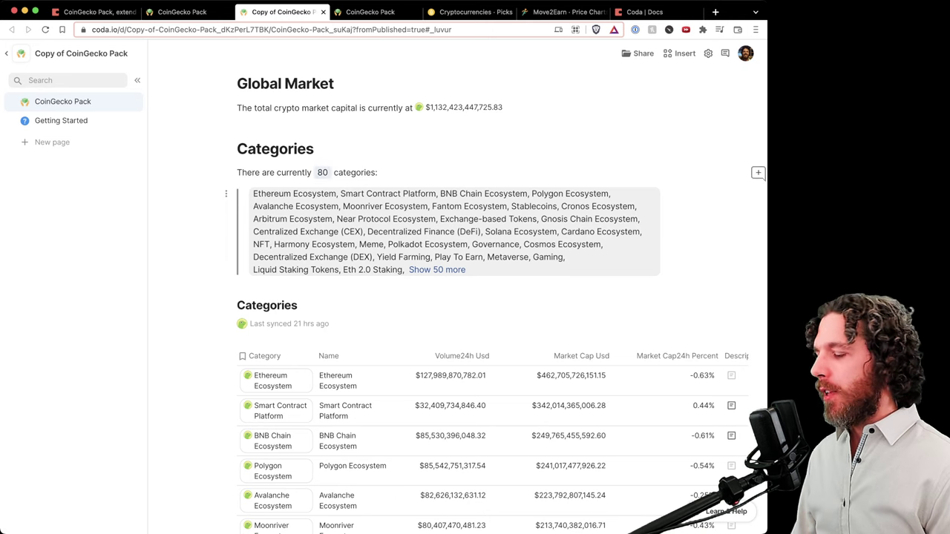
Review the Near Protocol Ecosystem details card and the columns of the Categories table
mouse_move(386, 220)
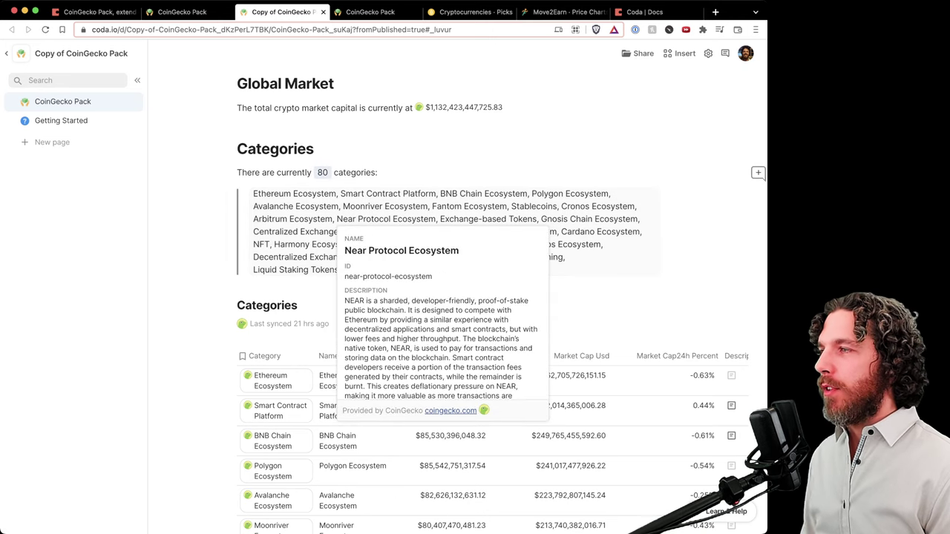
scroll(445, 296, "down", 5)
scroll(445, 297, "up", 1)
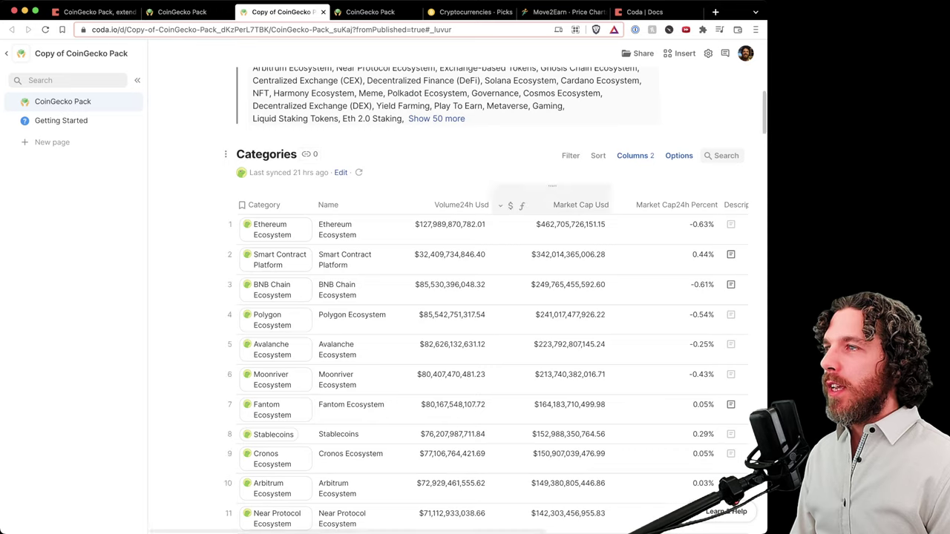
scroll(446, 297, "right", 3)
scroll(445, 297, "left", 3)
scroll(446, 297, "up", 4)
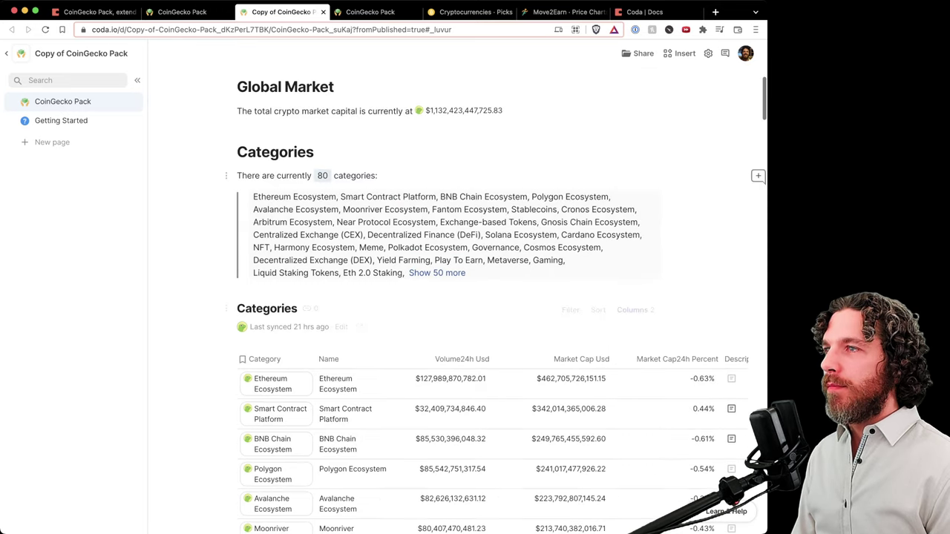
Add an empty line below the category list and try the sync insert command there, then clear the command text
key("Return")
type("/")
key("BackSpace")
key("BackSpace")
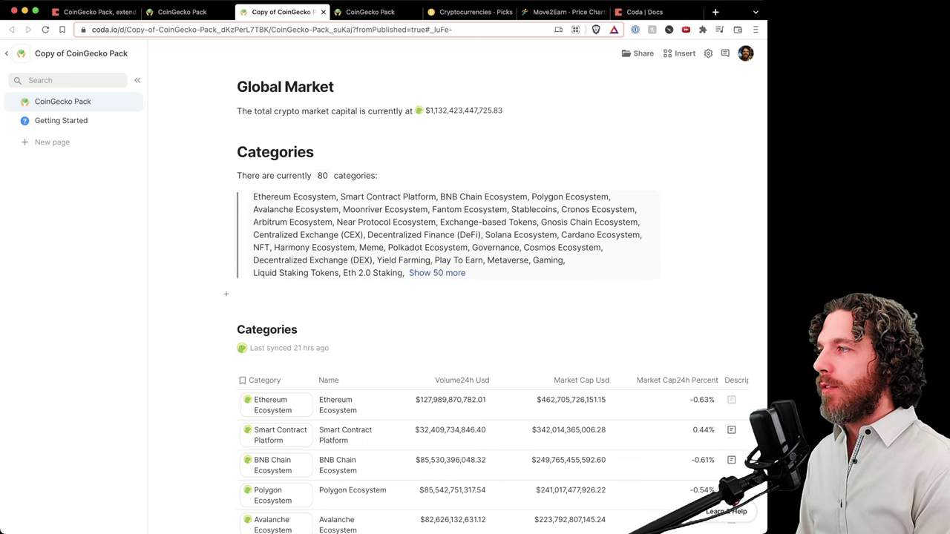
type("/sync")
key("BackSpace")
key("BackSpace")
key("BackSpace")
key("BackSpace")
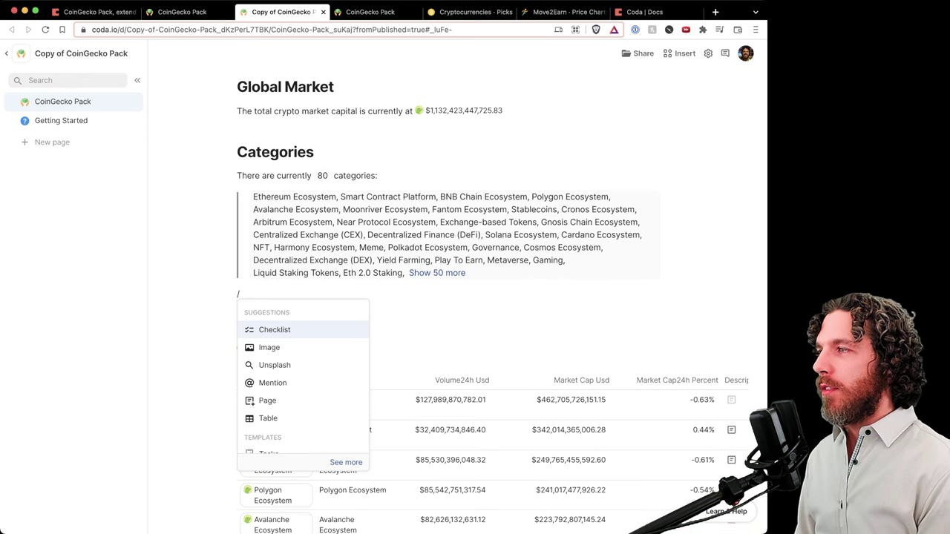
key("BackSpace")
View the installed CoinGecko pack's building blocks via the pack insert command, compare them with the Categories table, and close the pack details
type("/p")
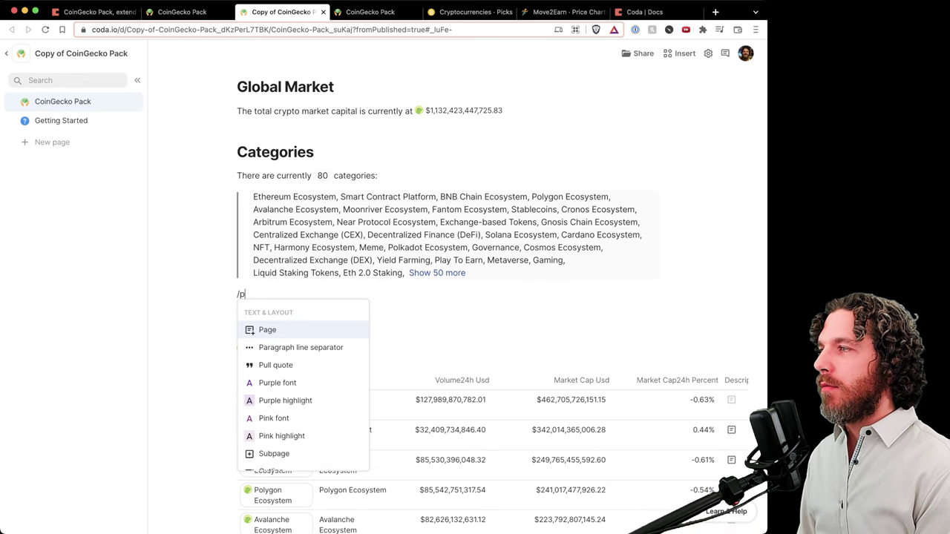
type("ack")
key("Return")
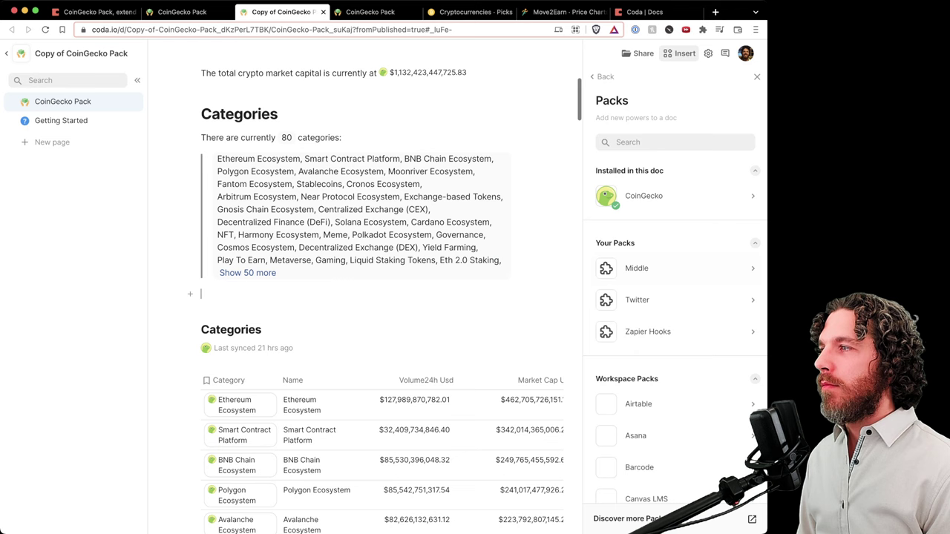
left_click(643, 196)
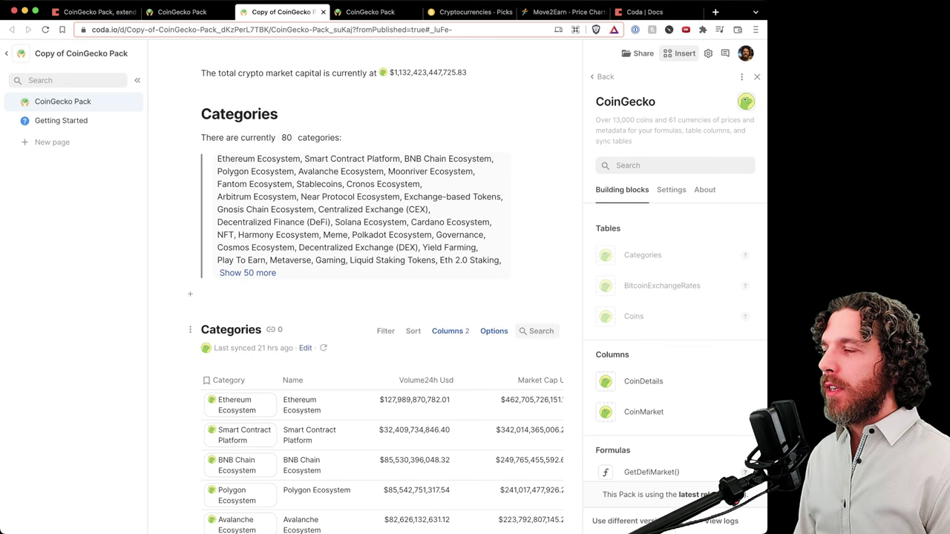
scroll(241, 405, "down", 2)
mouse_move(242, 305)
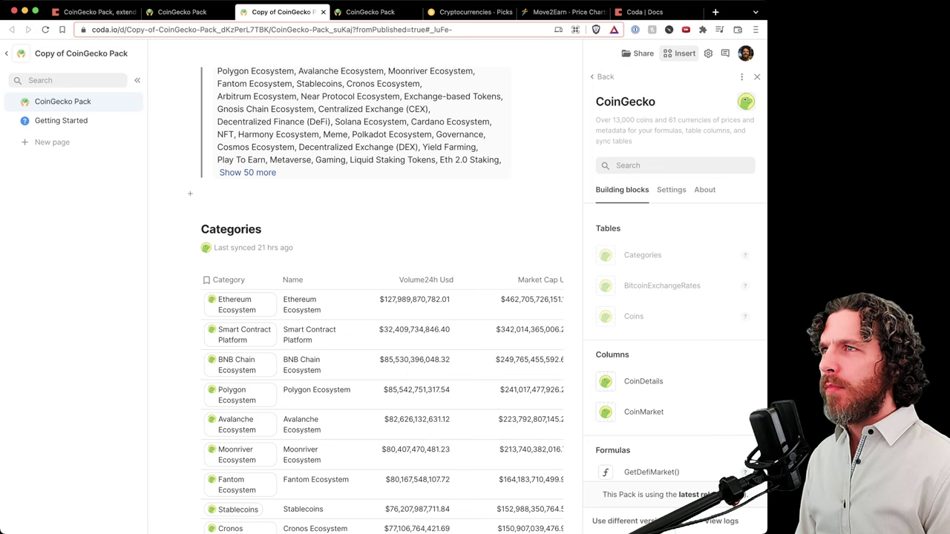
left_click(757, 77)
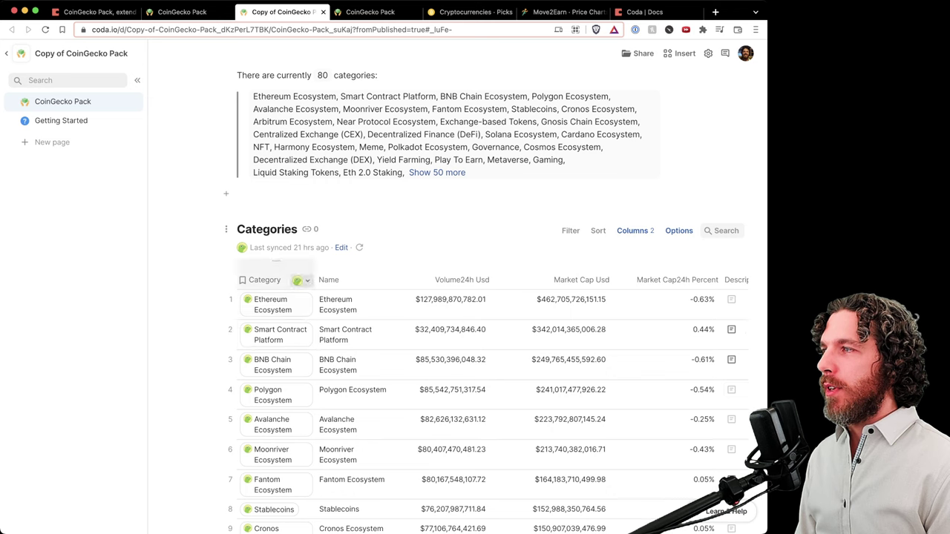
Review the properties offered under the Category column's type options and pick Name
left_click(303, 280)
mouse_move(342, 299)
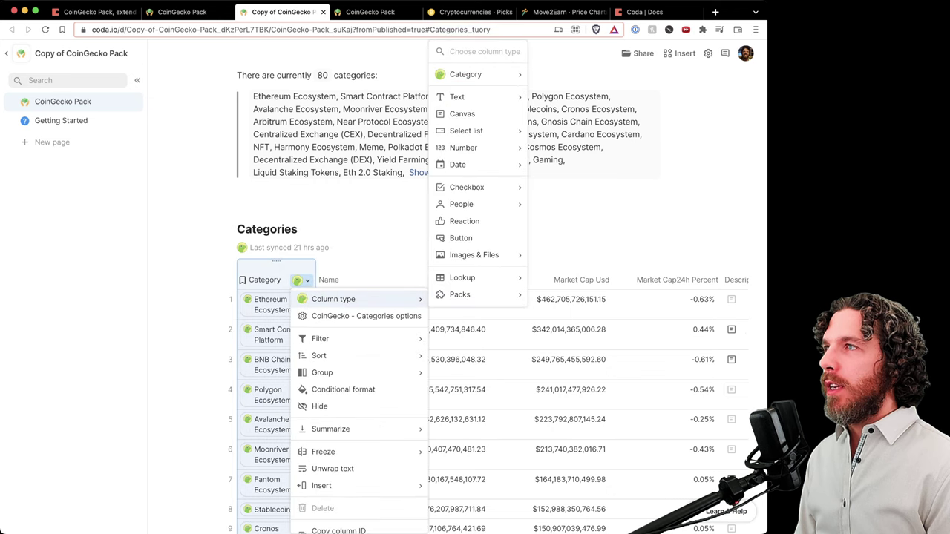
mouse_move(475, 74)
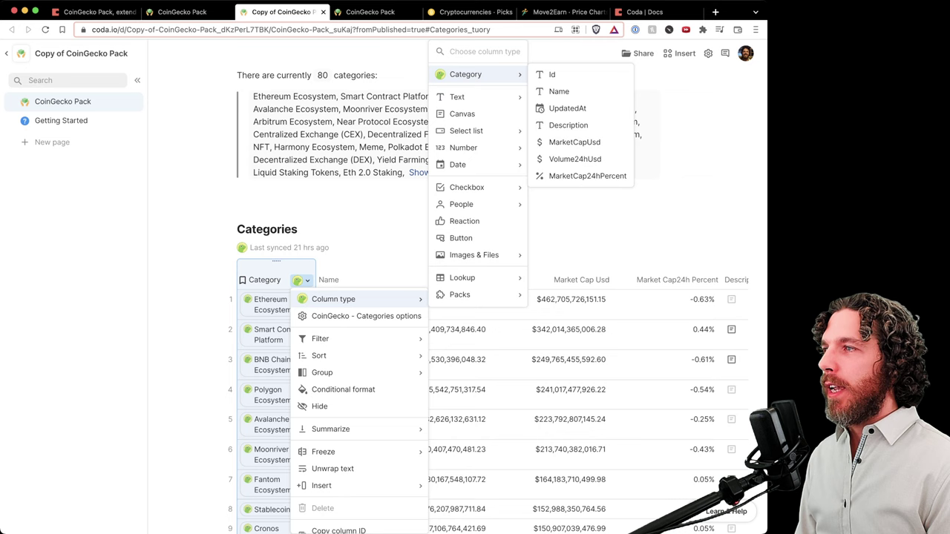
left_click(558, 91)
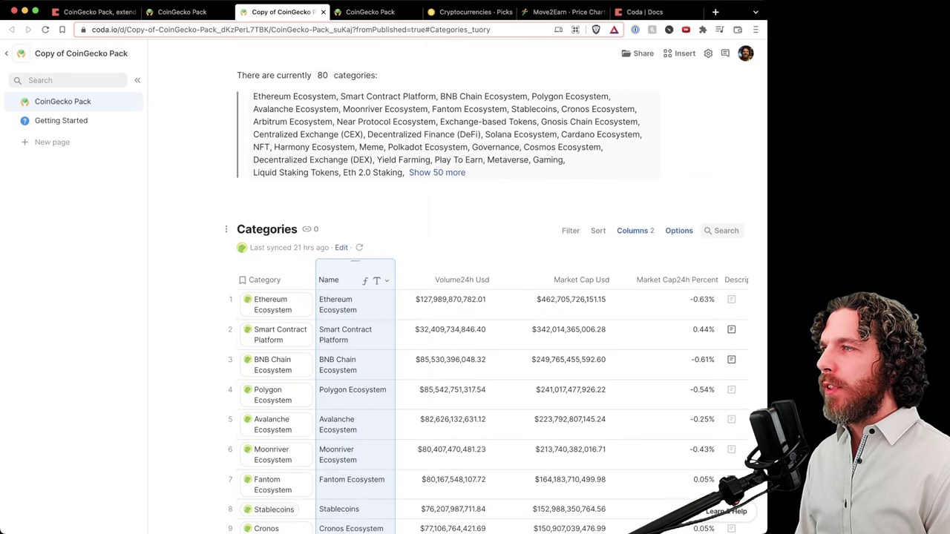
Try adding a column to the Categories table from the Category properties, then delete the new column
scroll(593, 305, "right", 5)
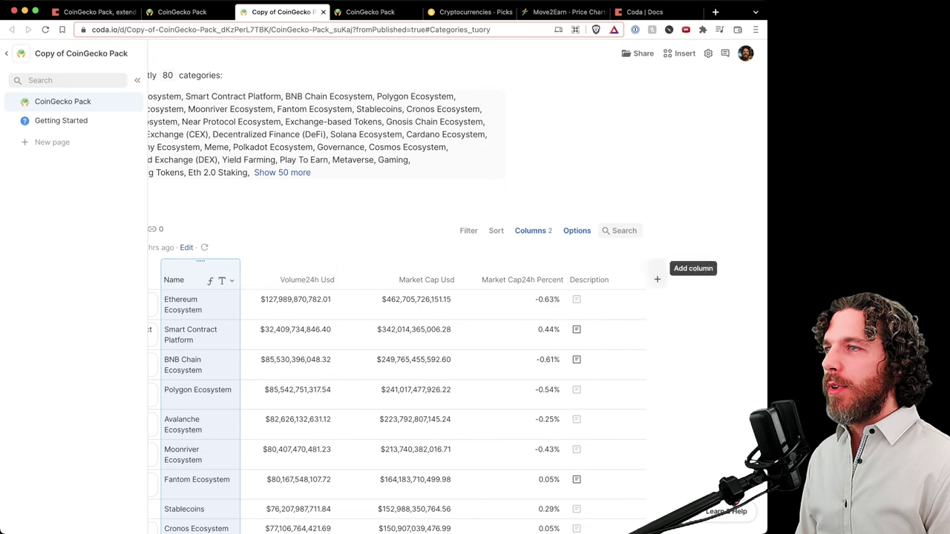
left_click(657, 280)
mouse_move(660, 322)
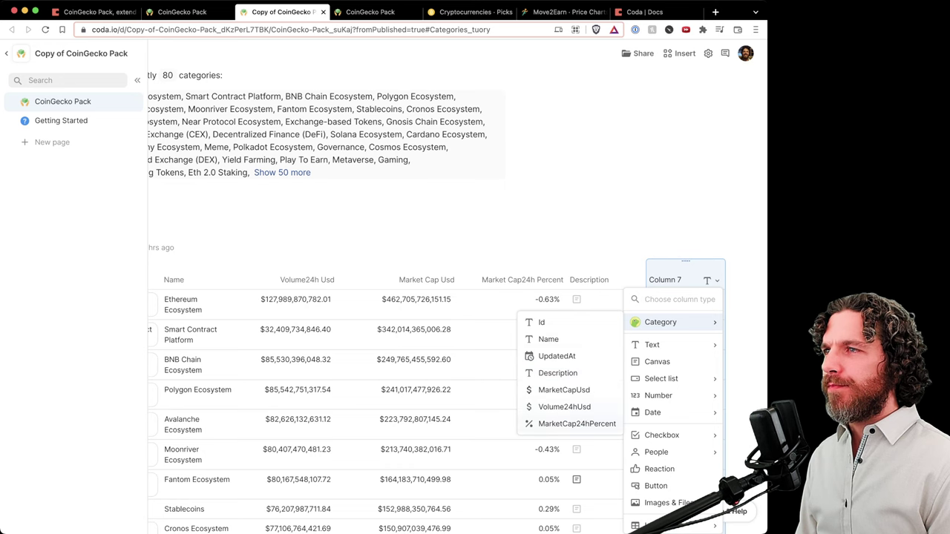
key("Escape")
left_click(711, 280)
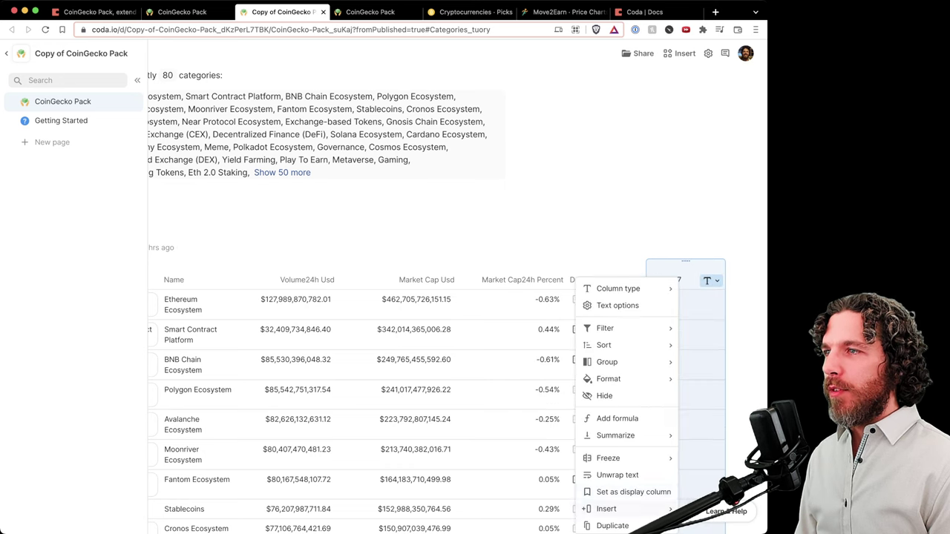
scroll(616, 435, "down", 2)
left_click(612, 487)
Inspect the formula behind the currency count in the Currencies section, then close it
scroll(444, 265, "down", 20)
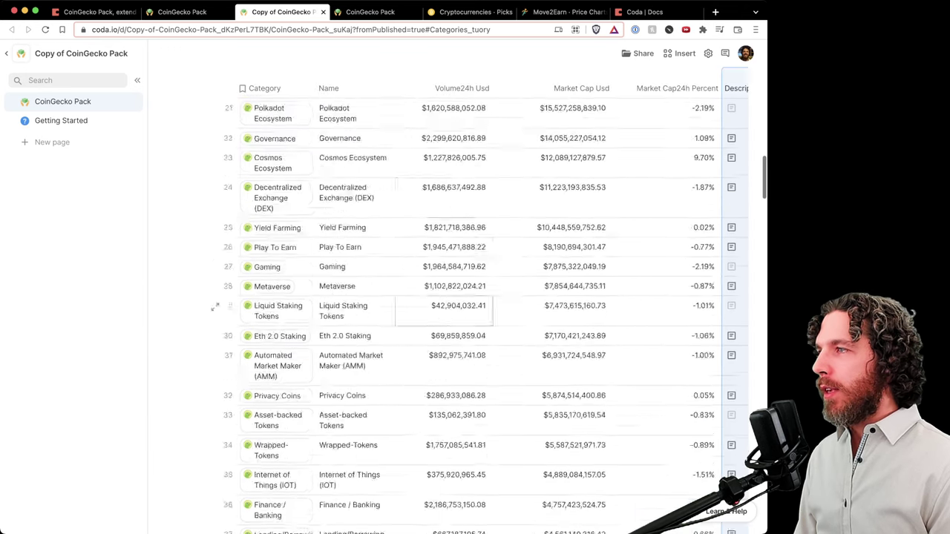
scroll(444, 265, "down", 15)
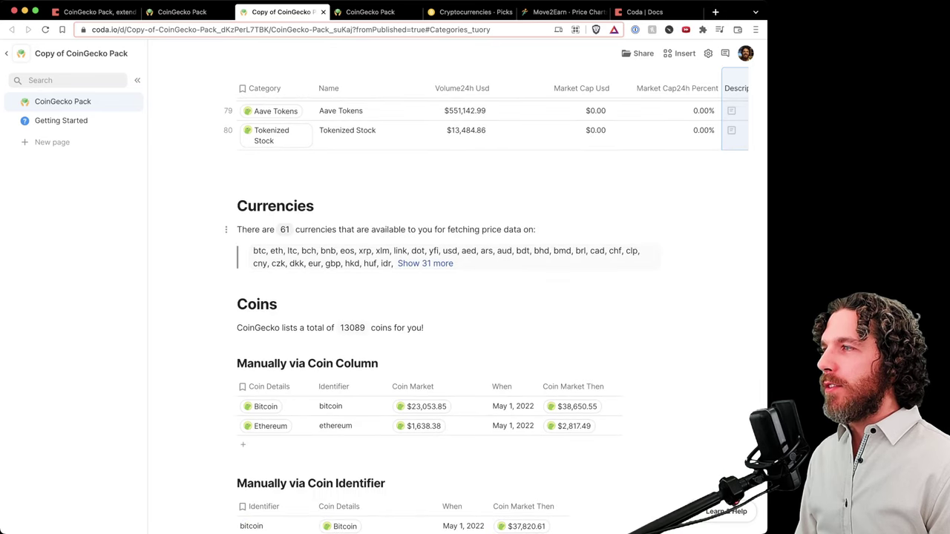
left_click(285, 230)
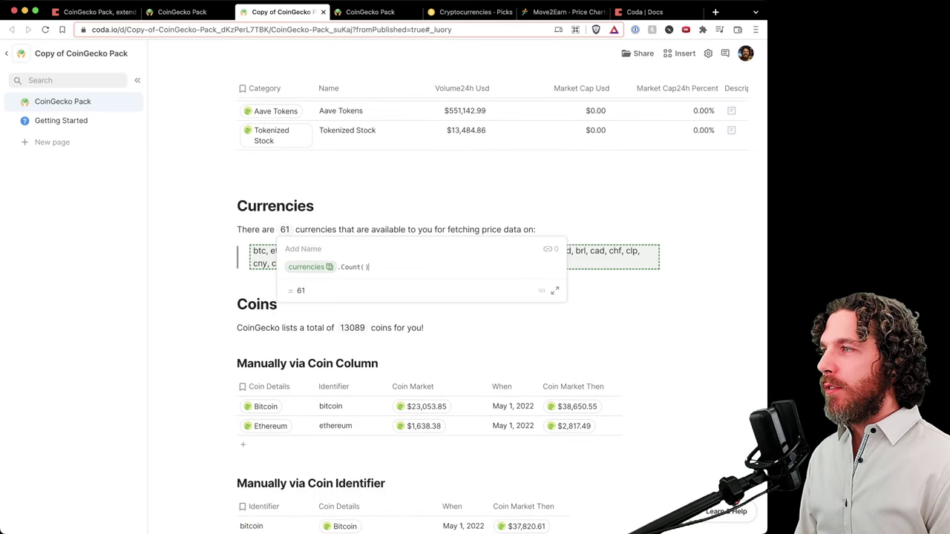
key("Escape")
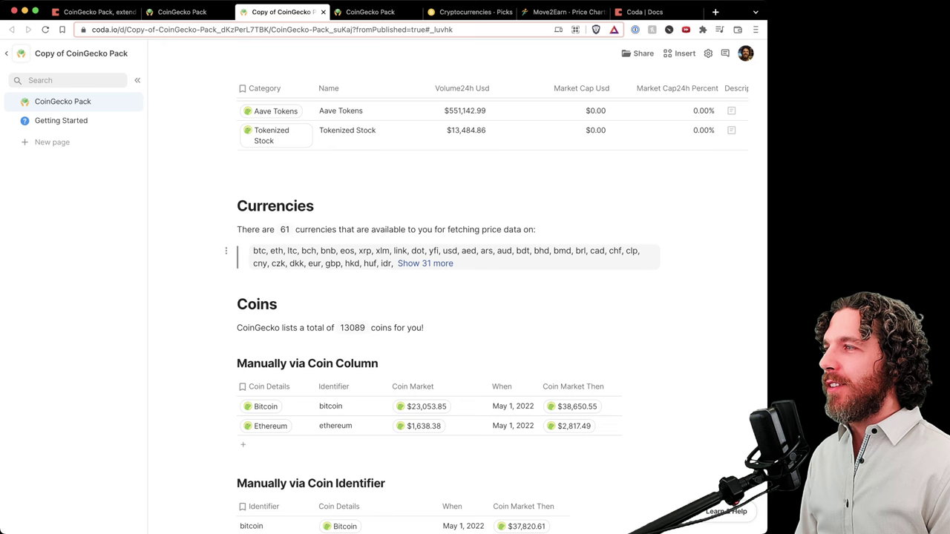
Try adding Count to the GetCurrencies() formula behind the currencies list, then remove it and close the formula
left_click(445, 252)
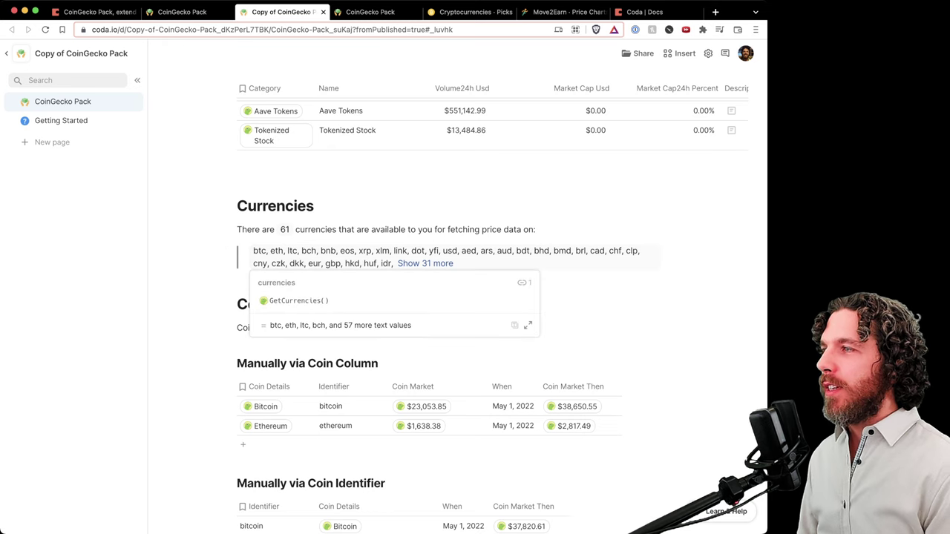
type(".count")
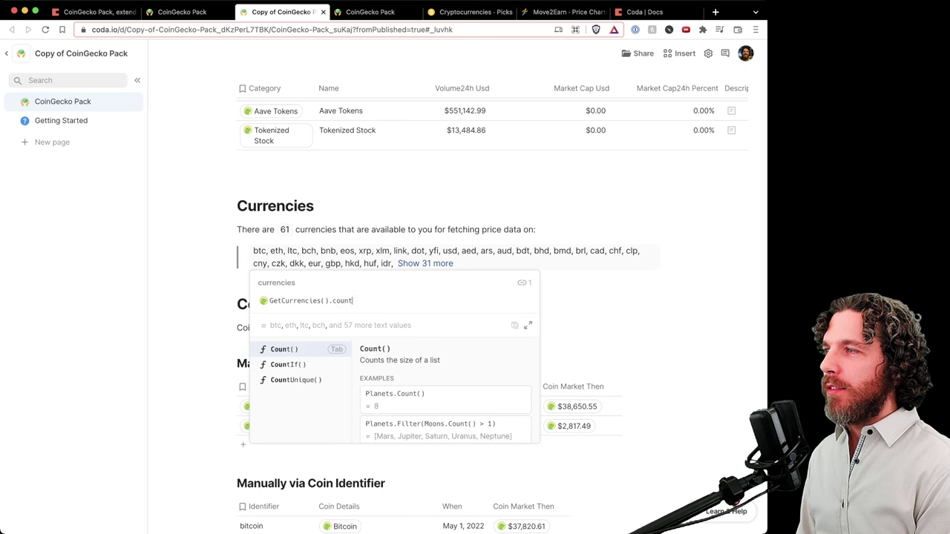
key("BackSpace")
key("BackSpace")
key("BackSpace")
key("BackSpace")
key("BackSpace")
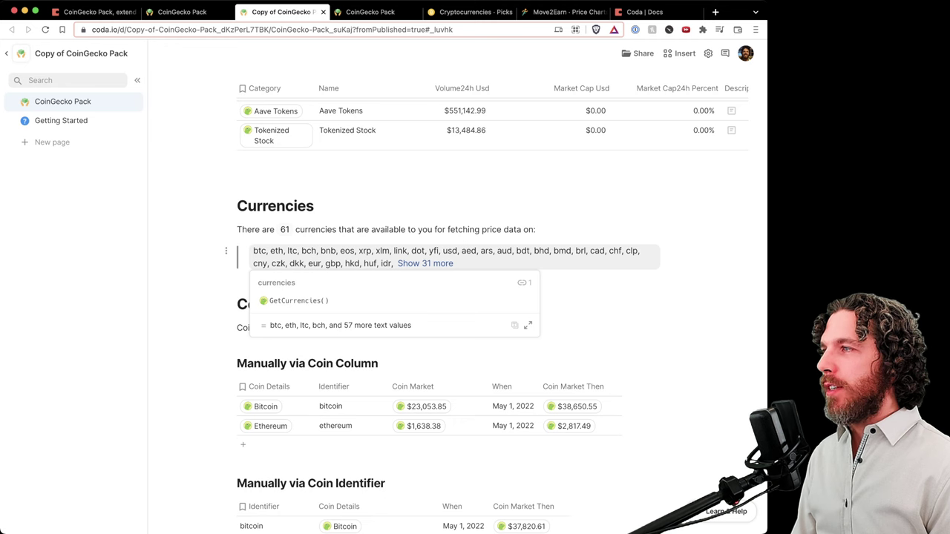
key("Escape")
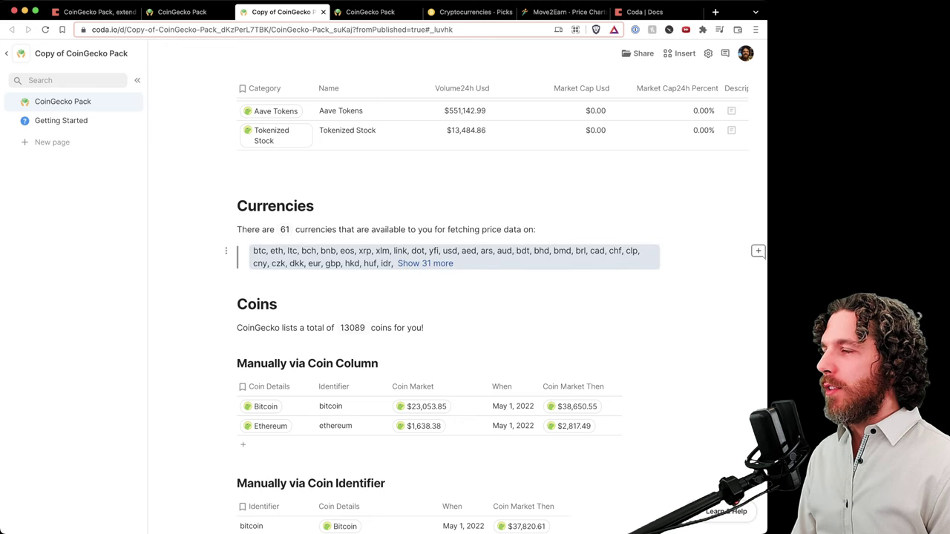
left_click(445, 251)
left_click(243, 327)
Replace Count() with First() in the GetCoins() formula behind the coin total and bring up the first coin's properties
scroll(243, 327, "down", 1)
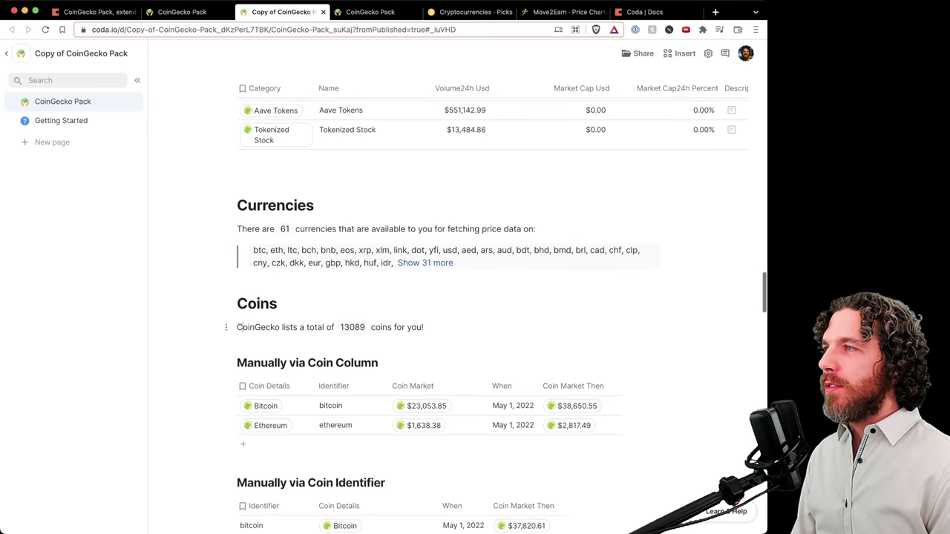
scroll(480, 301, "down", 3)
left_click(352, 235)
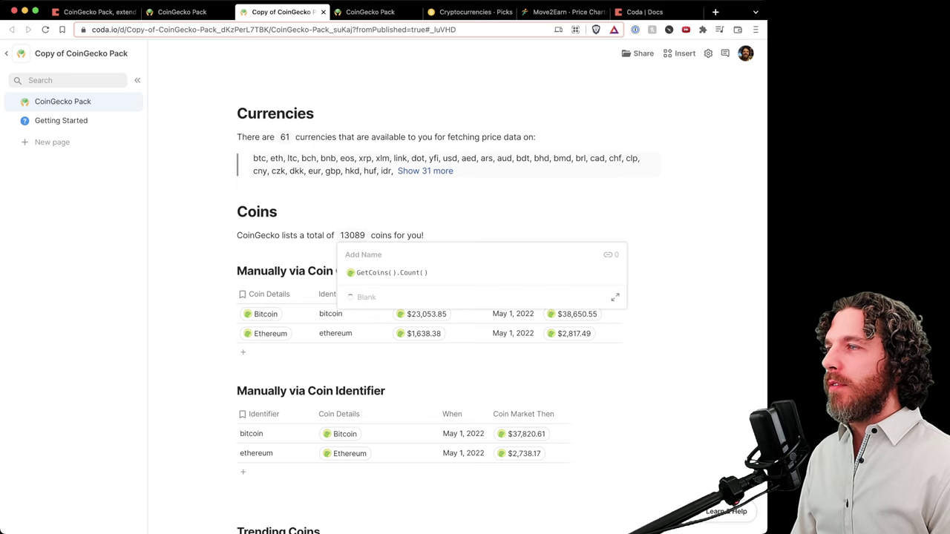
left_click(359, 273)
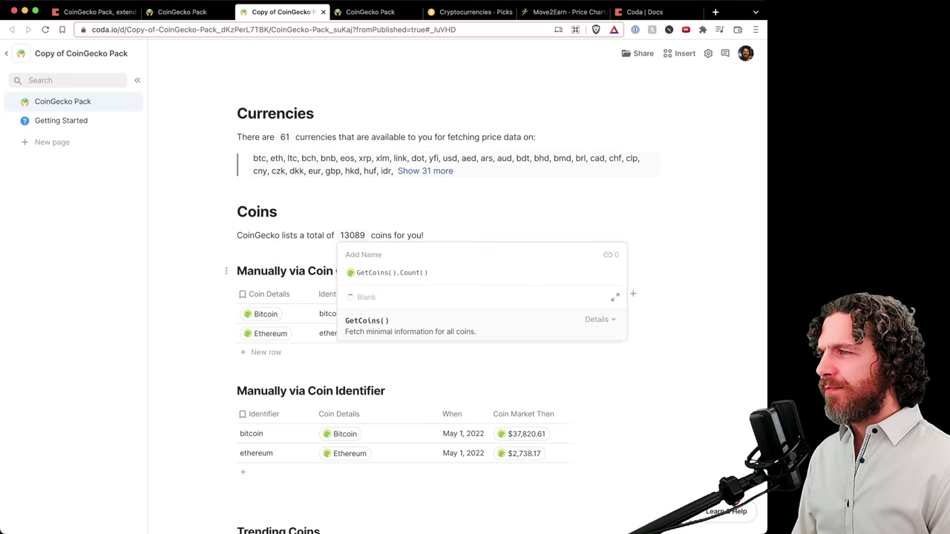
left_click_drag(428, 273, 401, 273)
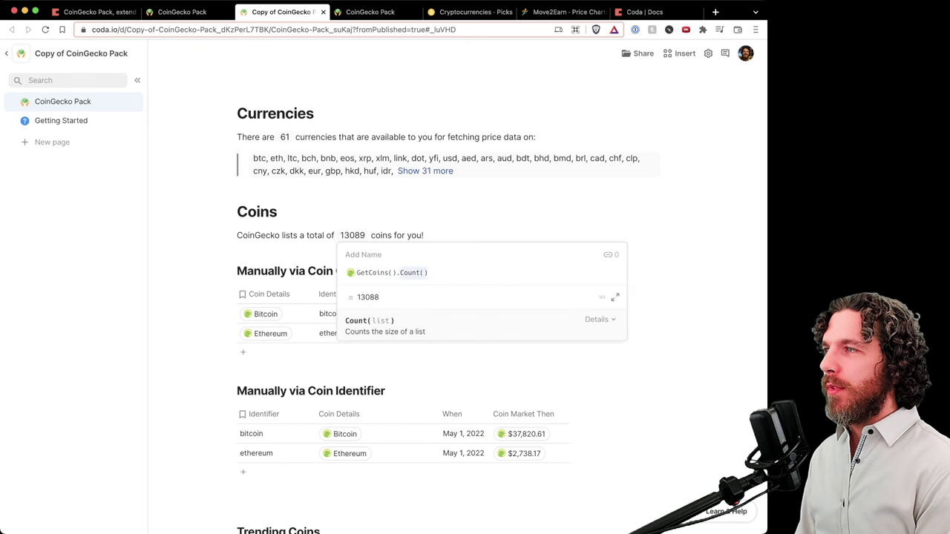
key("BackSpace")
type("First().Id")
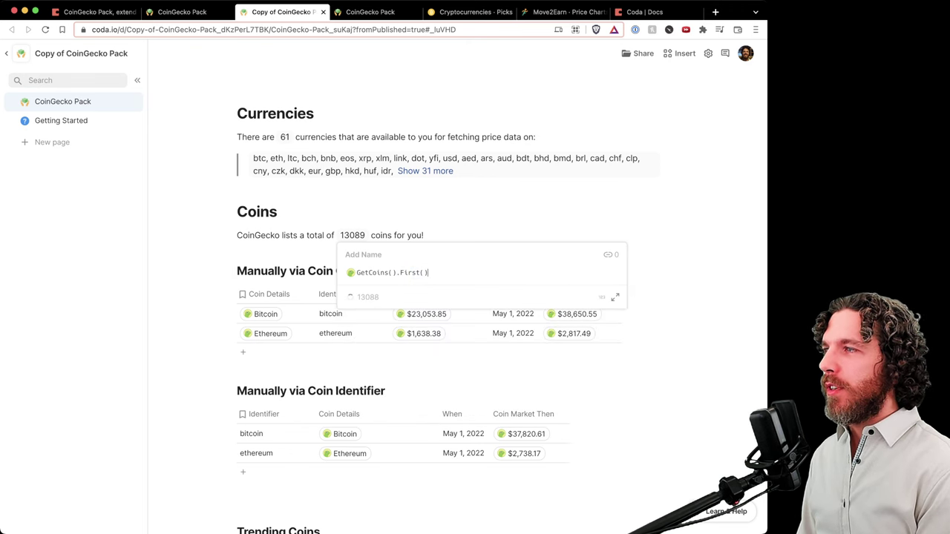
Examine the properties offered for a single coin in the GetCoins().First() formula and read their descriptions
key("Down")
key("Down")
key("Down")
key("Down")
key("Down")
key("Down")
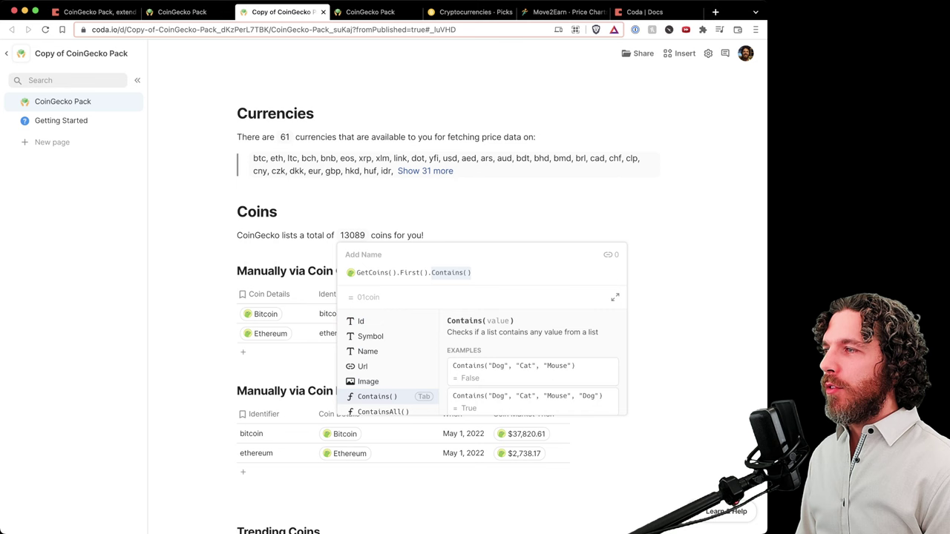
key("Up")
key("Up")
key("Up")
key("Up")
key("Up")
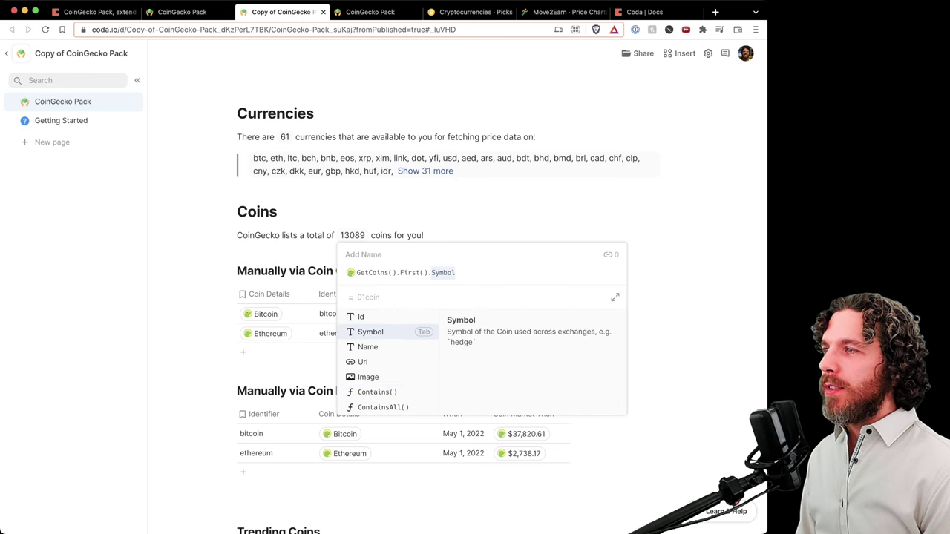
key("Up")
key("Down")
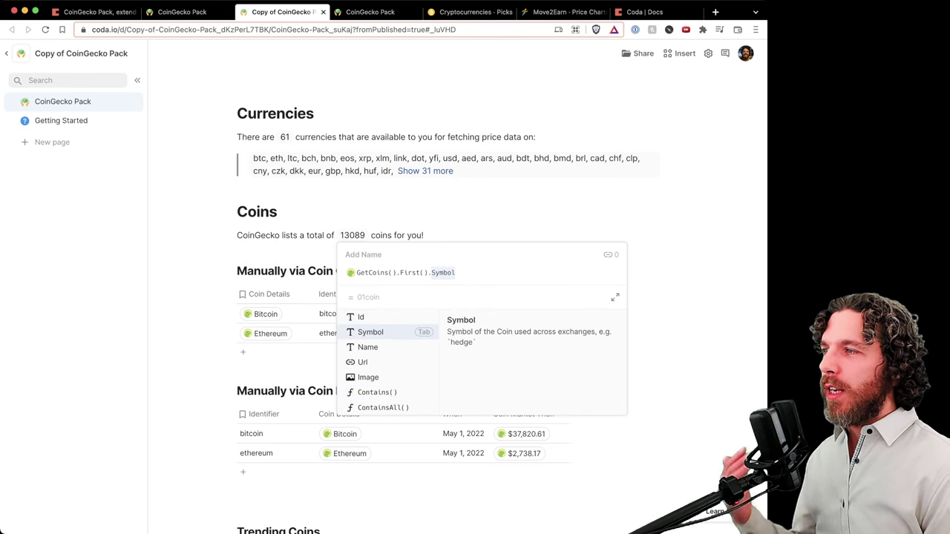
key("Down")
key("Down")
key("Up")
key("Up")
key("Up")
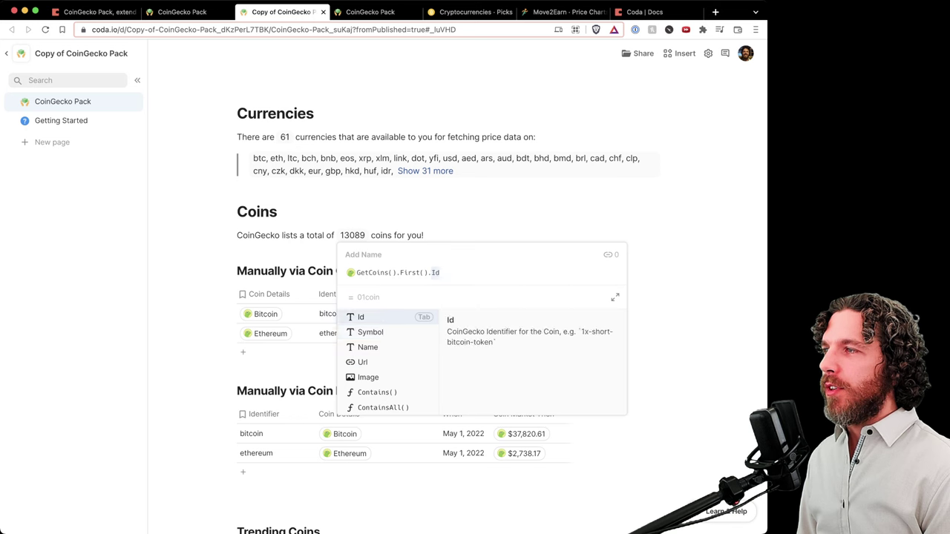
key("Down")
key("Down")
key("Down")
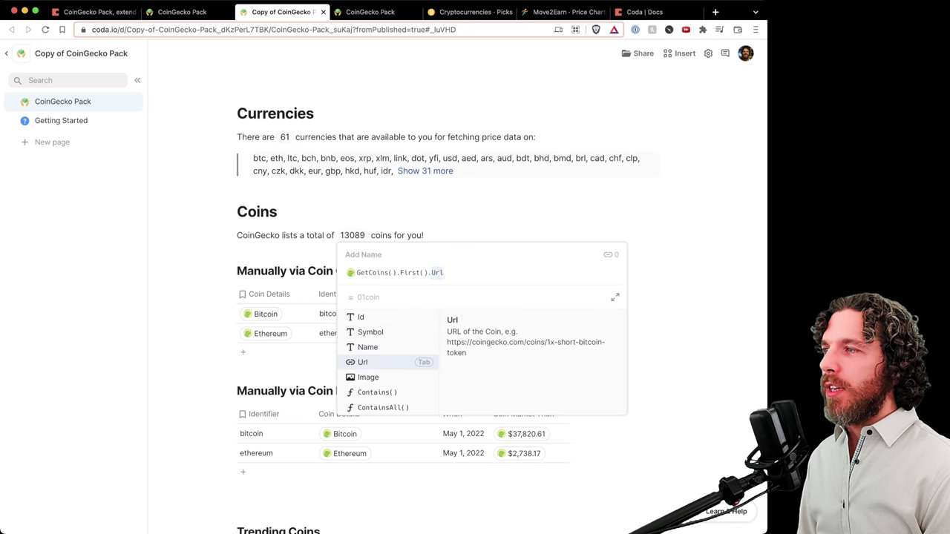
key("Down")
key("Up")
key("Up")
key("Up")
key("Up")
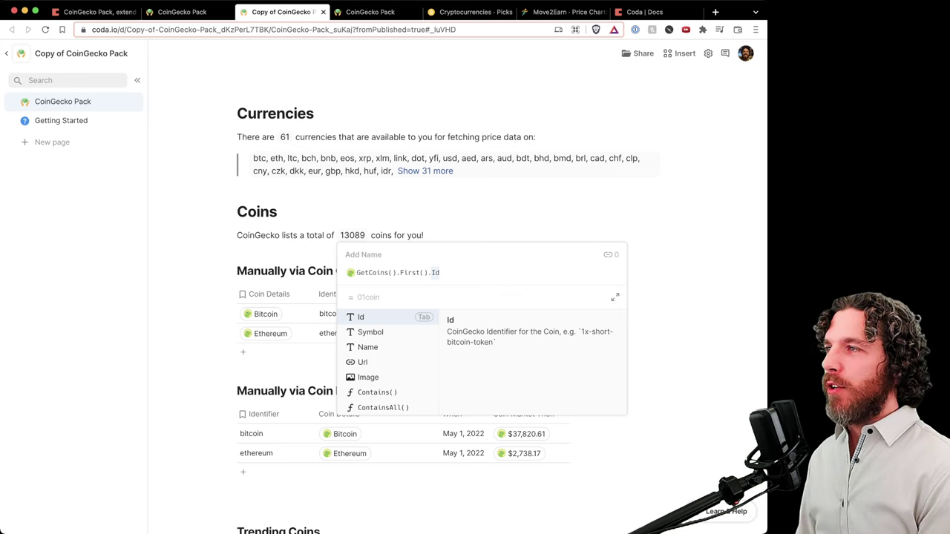
Restore the coin total's formula to GetCoins().Count() and close it
key("BackSpace")
key("BackSpace")
key("BackSpace")
key("BackSpace")
key("BackSpace")
key("BackSpace")
key("BackSpace")
key("BackSpace")
key("BackSpace")
key("BackSpace")
key("BackSpace")
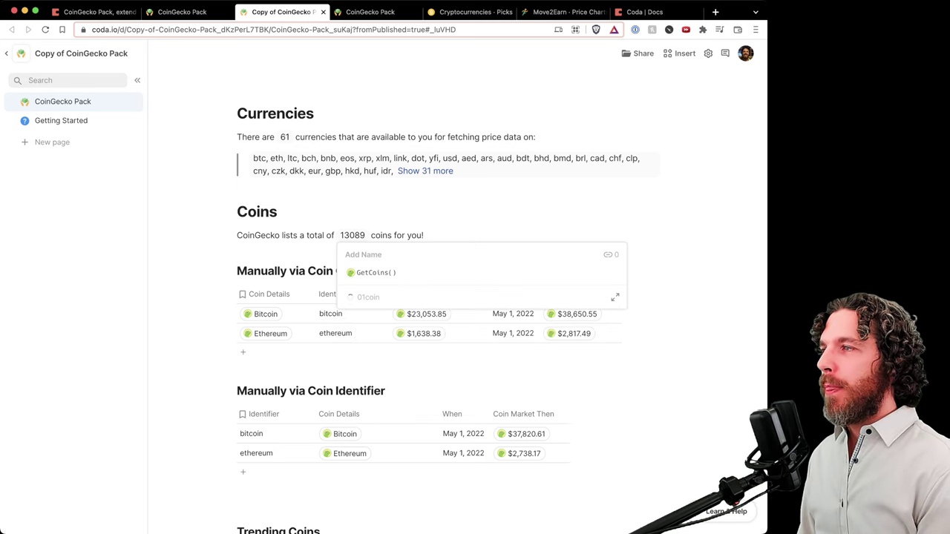
type(".count(")
key("Return")
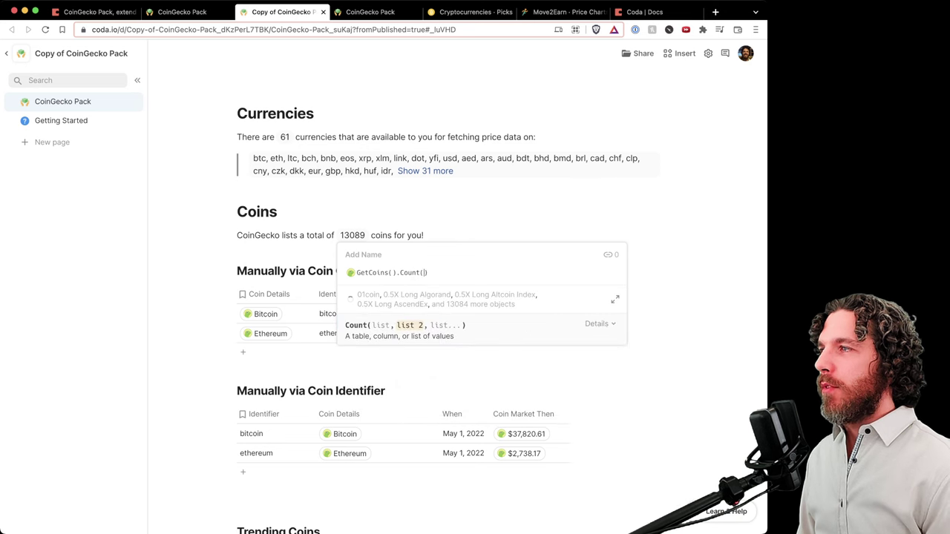
key("Return")
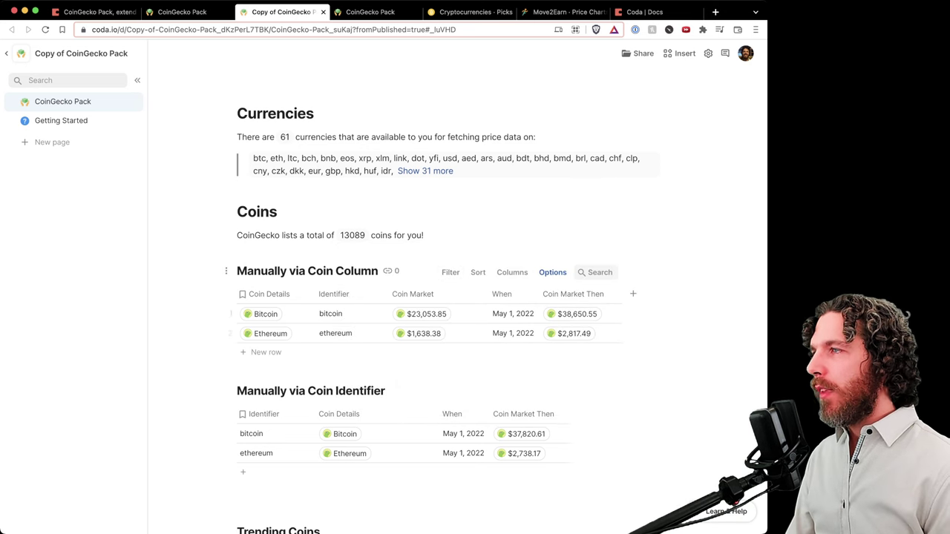
scroll(297, 297, "down", 2)
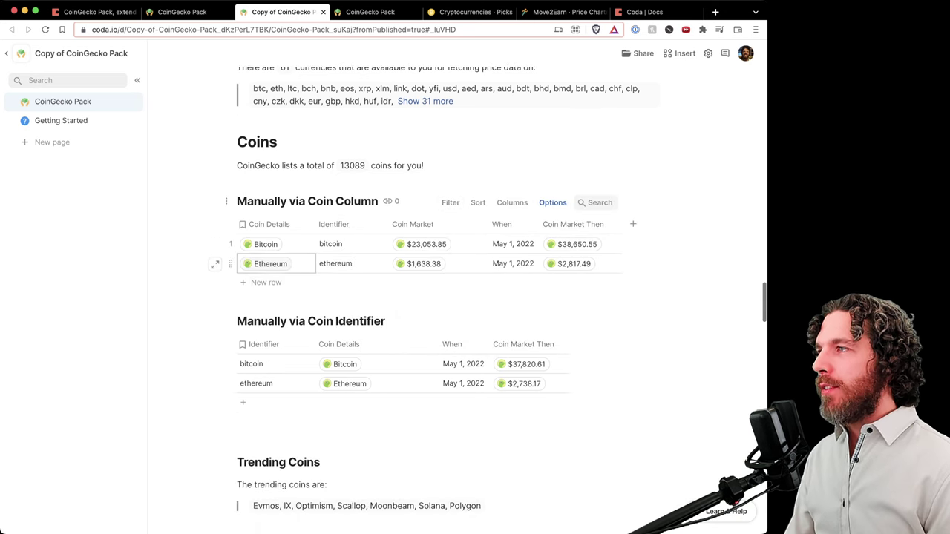
key("Left")
key("Left")
key("Right")
key("Left")
key("Down")
key("Down")
key("Up")
key("Up")
key("Down")
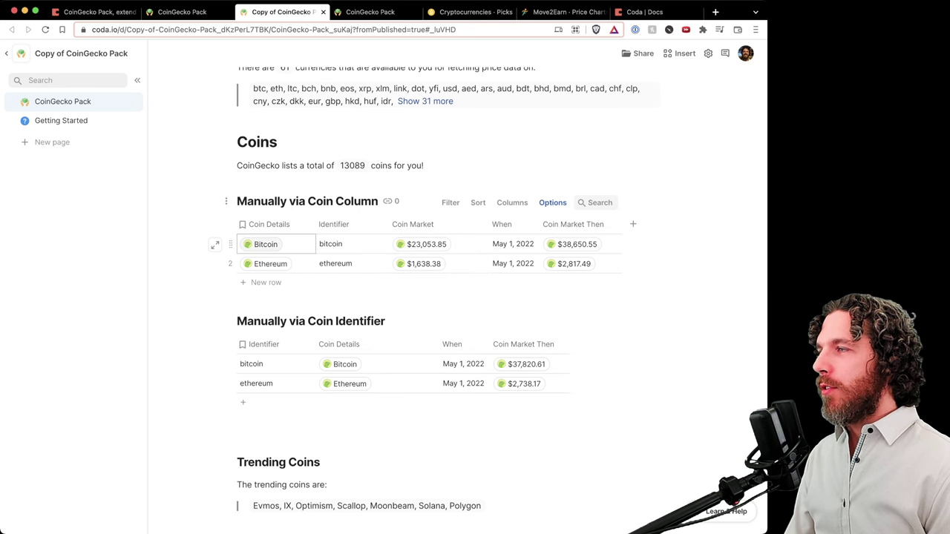
Add a row to the Manually via Coin Column table and choose Solana as its coin
left_click(265, 283)
type("btc")
key("Return")
type("sol")
key("Return")
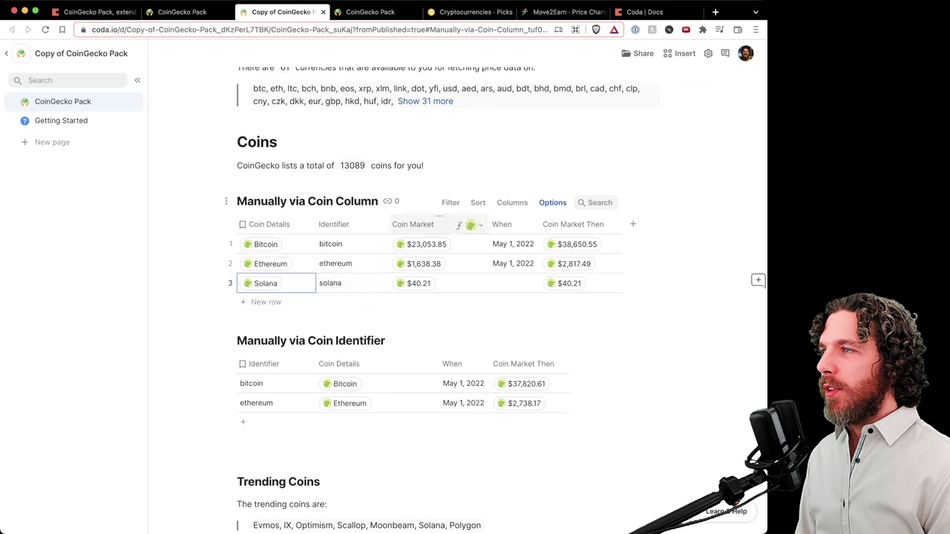
Preview Solana's Coin Market details, and set its When date to May 1, 2022 in the Manually via Coin Column table
mouse_move(419, 285)
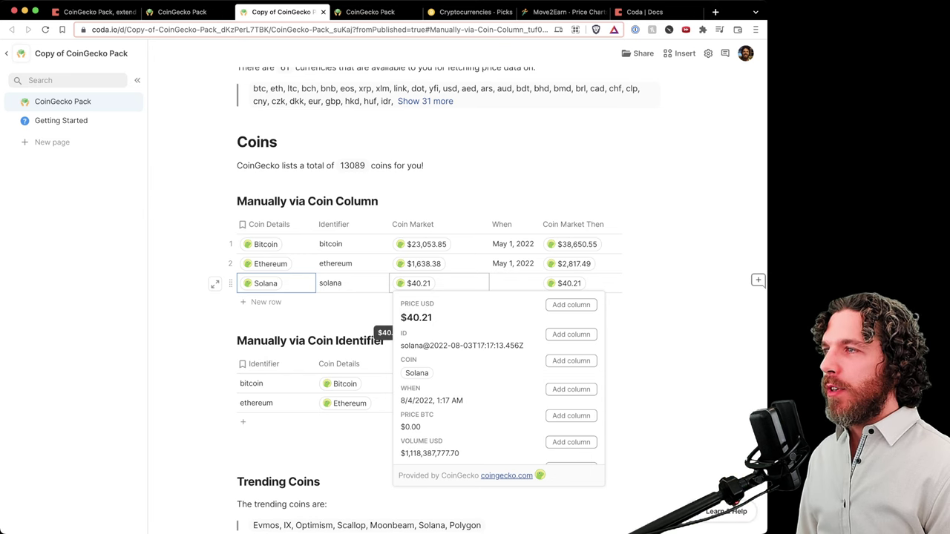
left_click(514, 265)
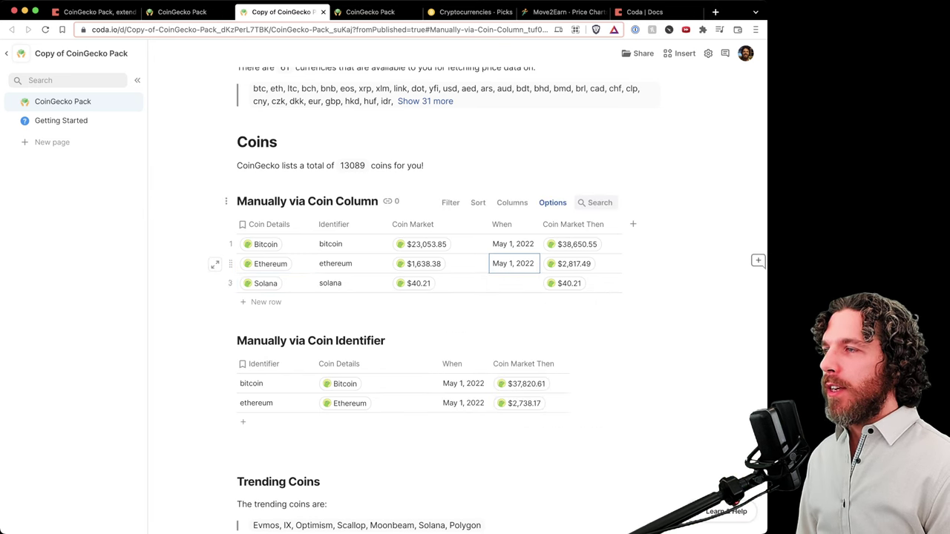
key("Down")
type("May 1, 2022")
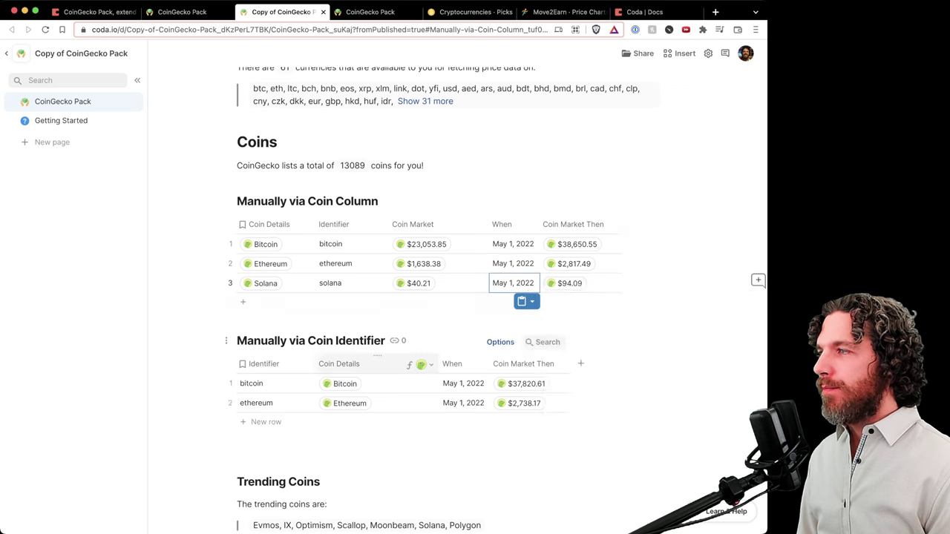
Add a row with the identifier solana to the Manually via Coin Identifier table
scroll(377, 300, "down", 2)
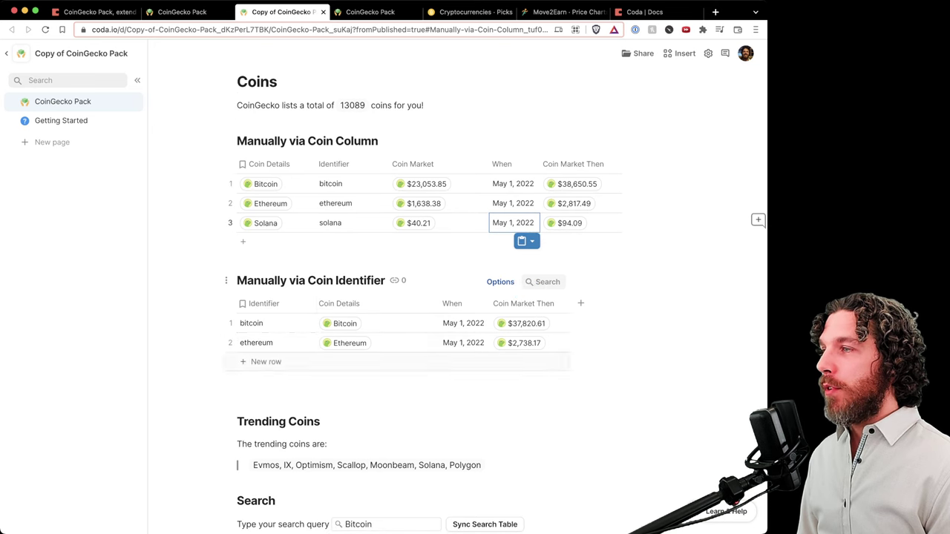
left_click(265, 362)
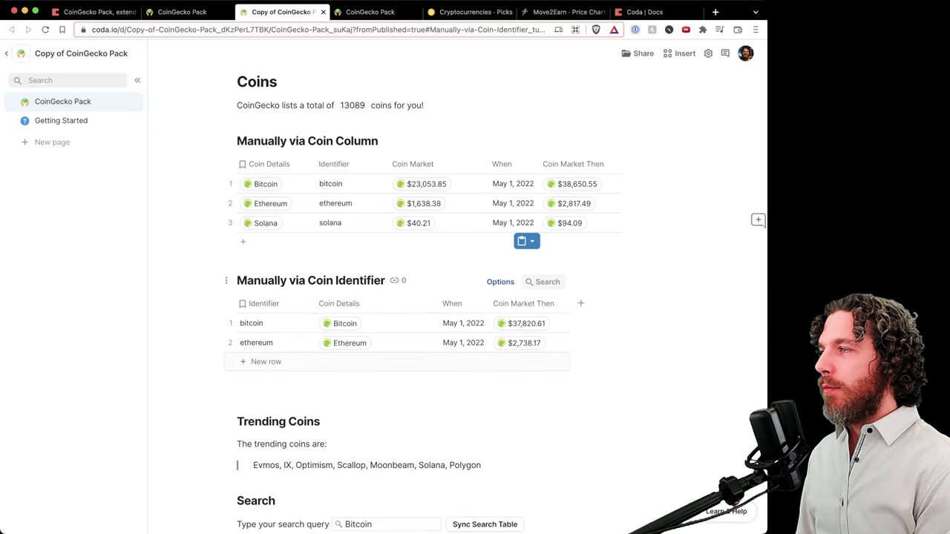
type("solana")
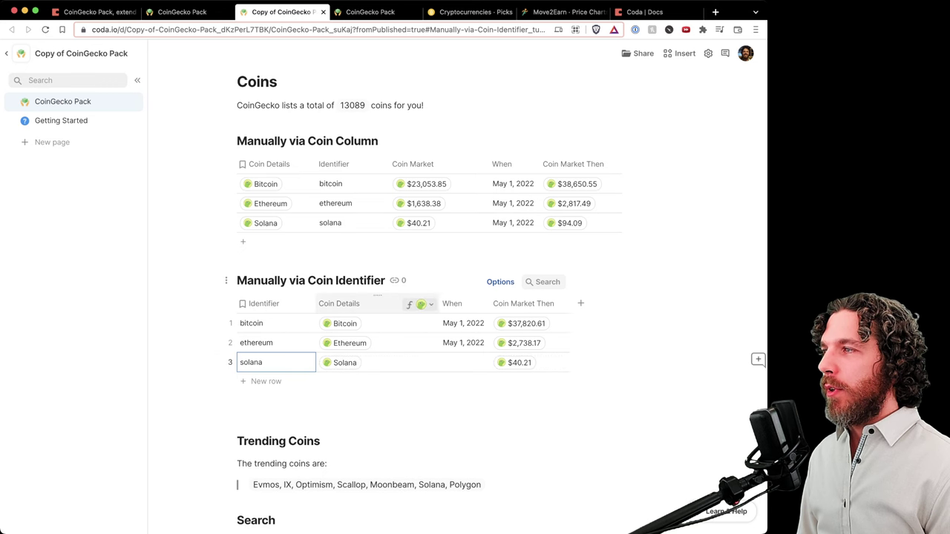
Inspect the formula of the Coin Details column in the Manually via Coin Identifier table, then close it
left_click(430, 304)
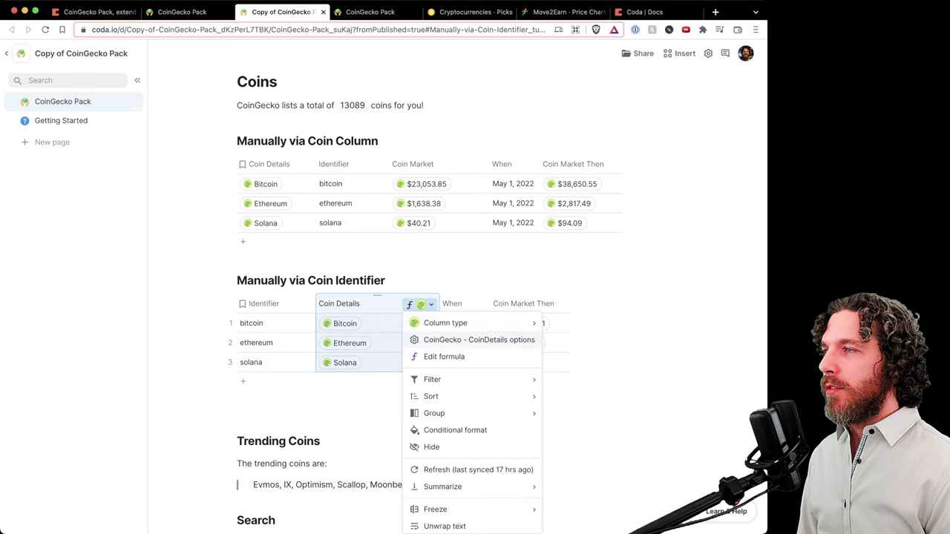
left_click(444, 357)
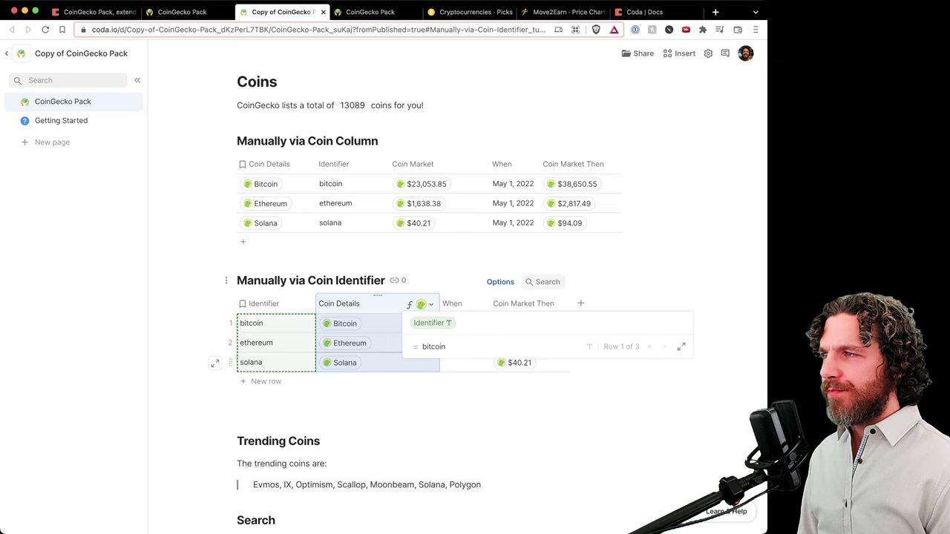
key("Return")
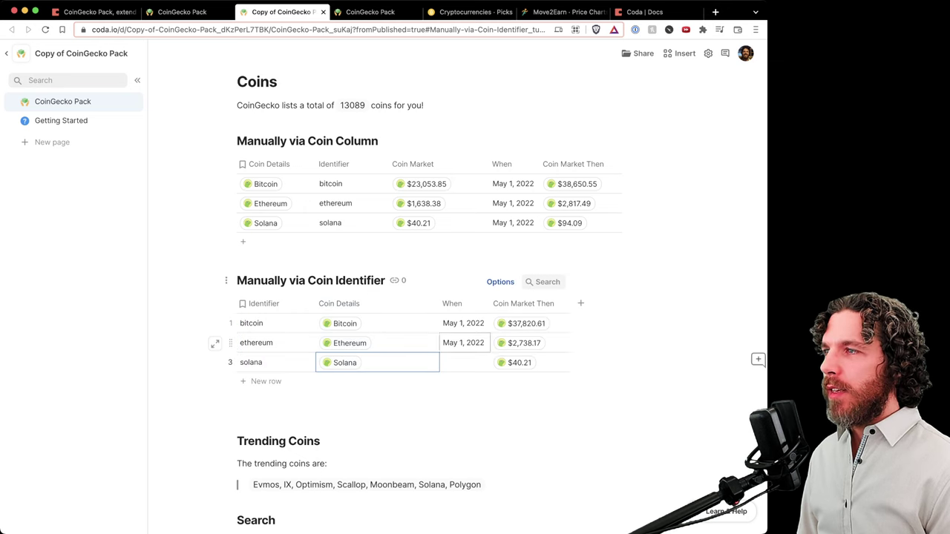
Copy the May 1, 2022 date from the ethereum row into the solana row of the Manually via Coin Identifier table
left_click(464, 343)
key("super+c")
left_click(464, 362)
key("super+v")
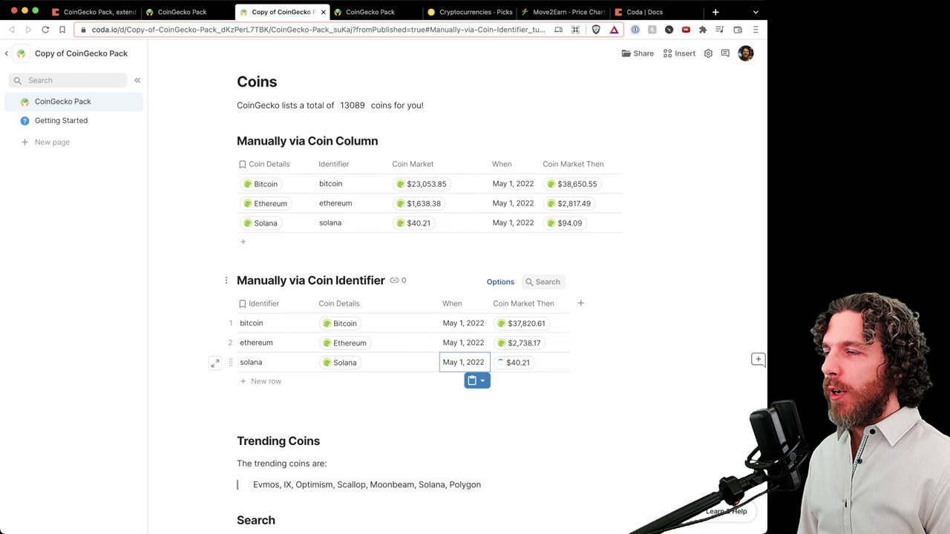
mouse_move(519, 363)
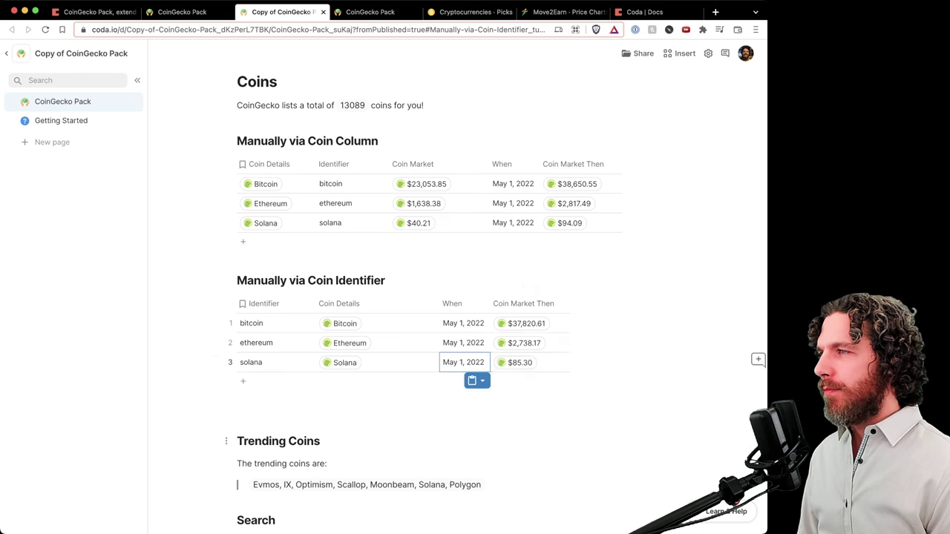
Preview the detail cards of individual coins in the Trending Coins list
scroll(497, 305, "down", 3)
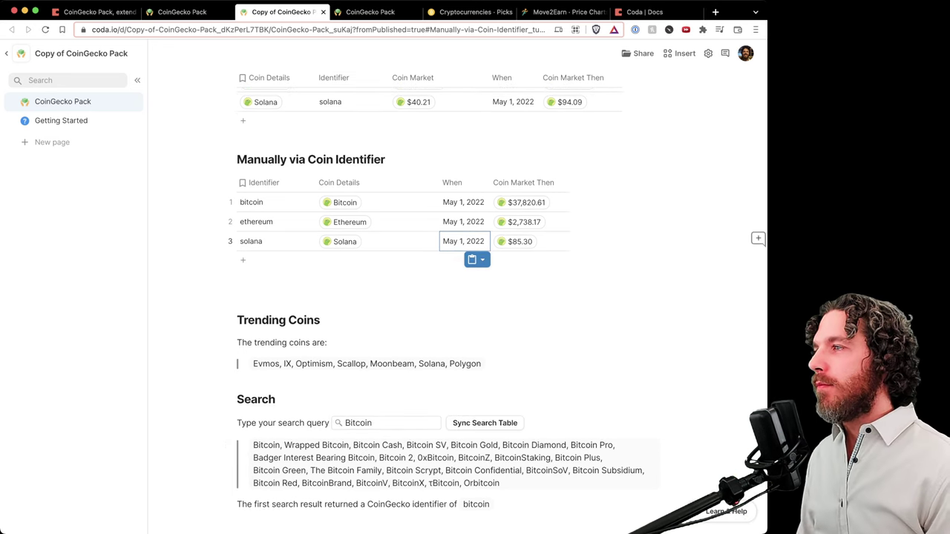
scroll(346, 297, "down", 3)
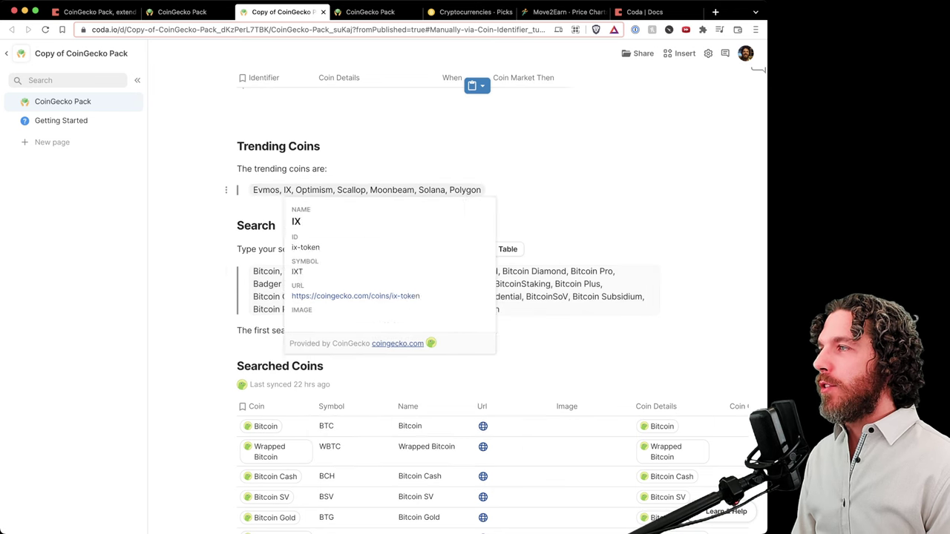
mouse_move(266, 190)
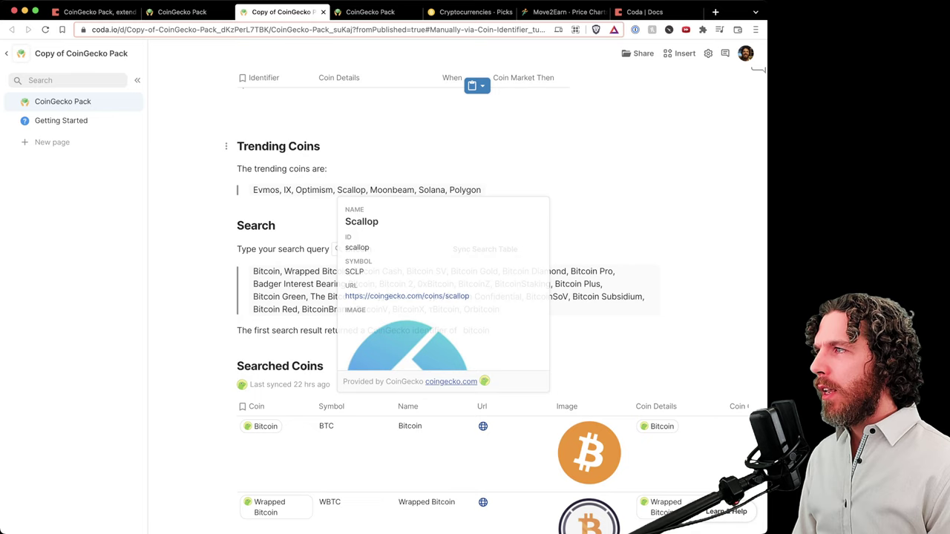
Change the coin search query in the Search section to Solana
scroll(357, 190, "down", 1)
scroll(356, 148, "down", 1)
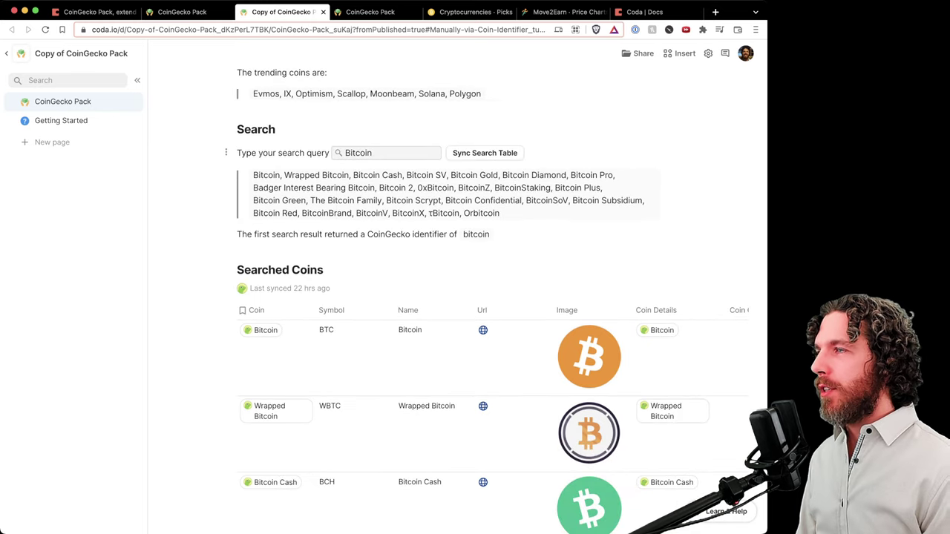
left_click(386, 153)
key("super+a")
type("Solana")
key("Return")
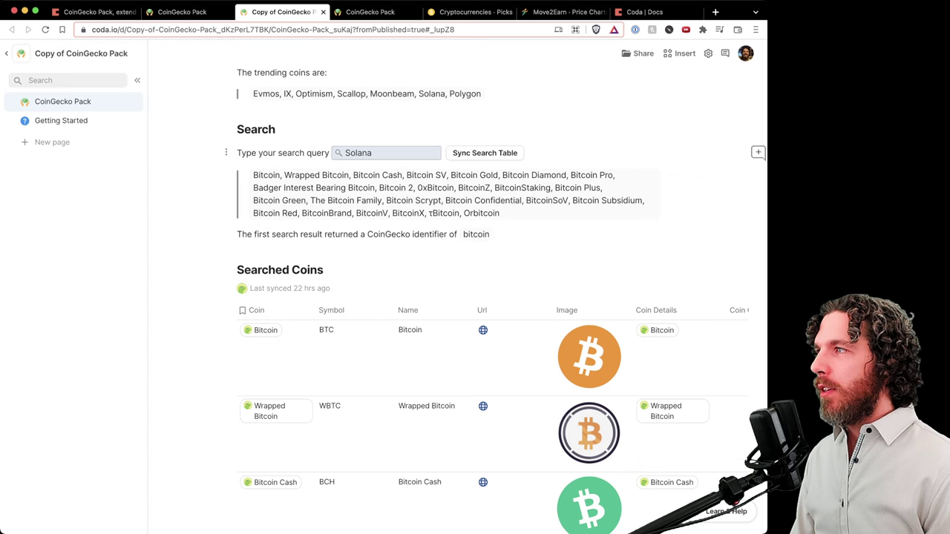
Inspect the SearchCoins formula behind the search results list and its coinsSearch input, then close it
left_click(445, 189)
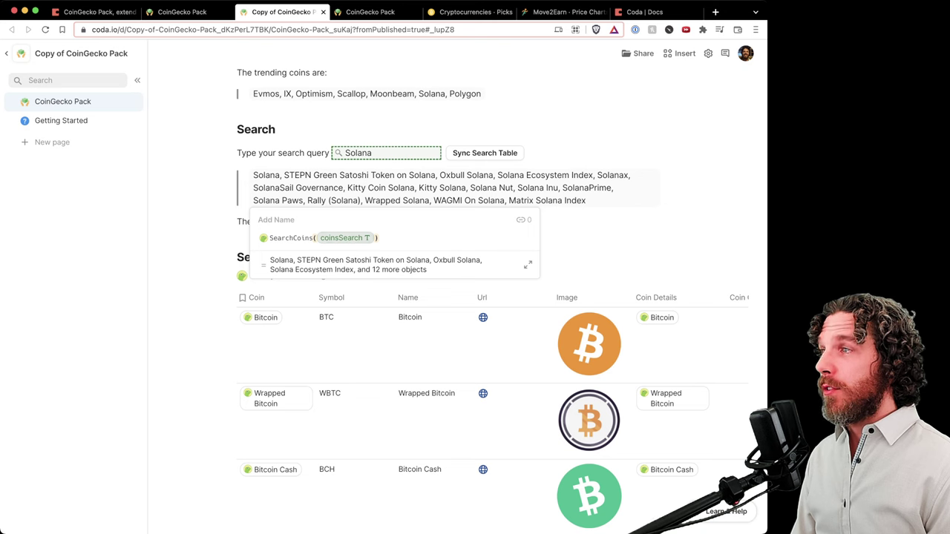
left_click(345, 239)
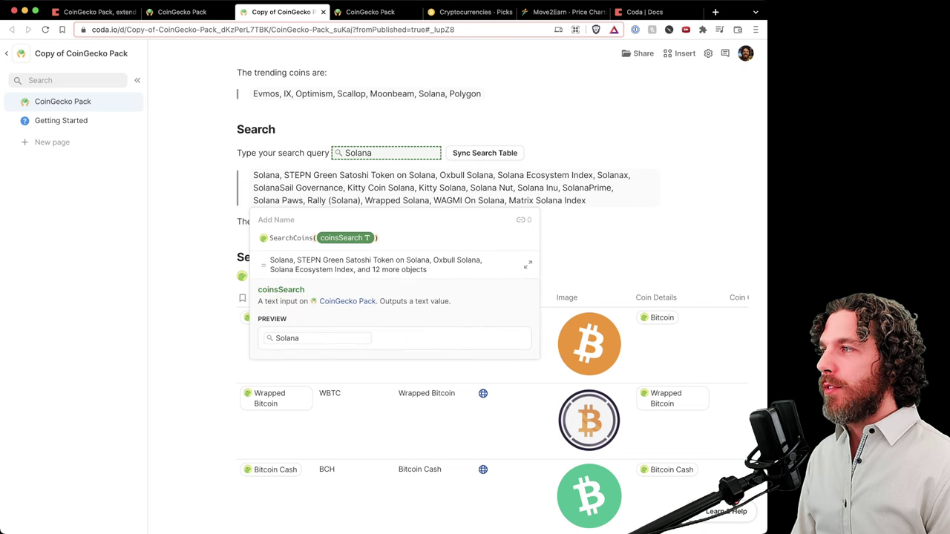
left_click(302, 239)
left_click(345, 238)
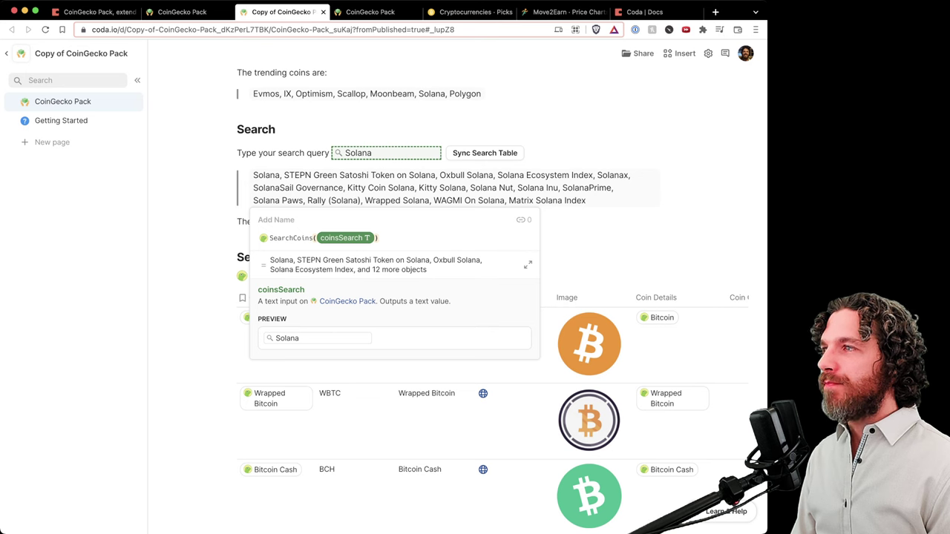
left_click(394, 153)
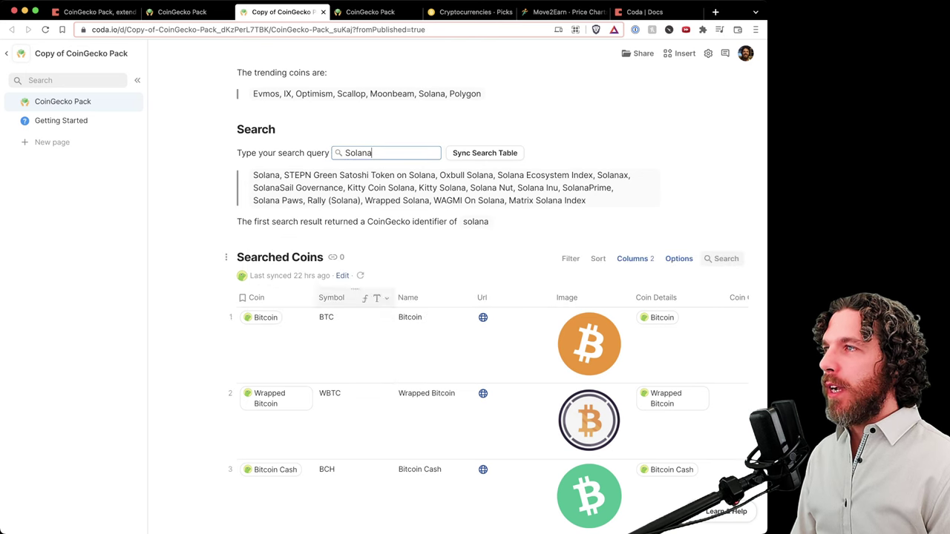
Sync the Searched Coins table with the Solana query and look through its rows
left_click(485, 153)
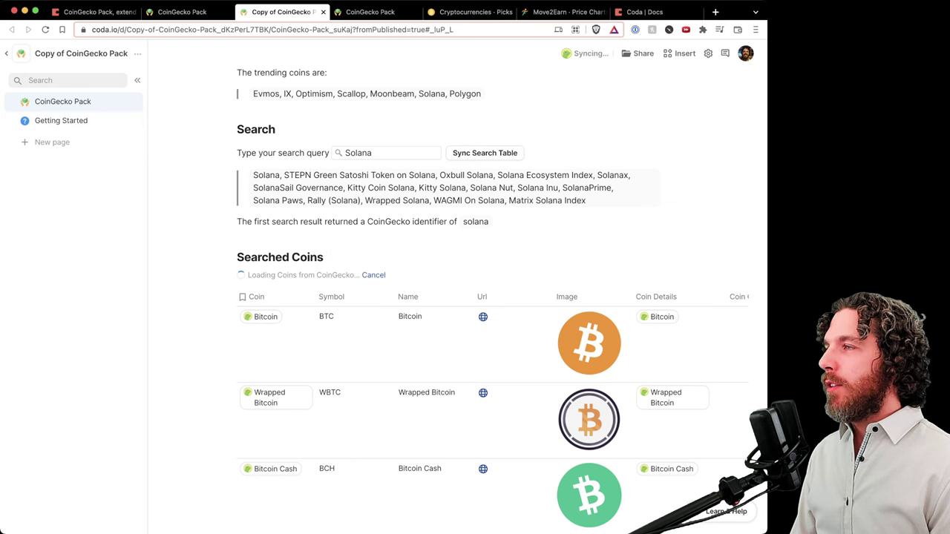
scroll(475, 297, "down", 2)
scroll(475, 297, "down", 10)
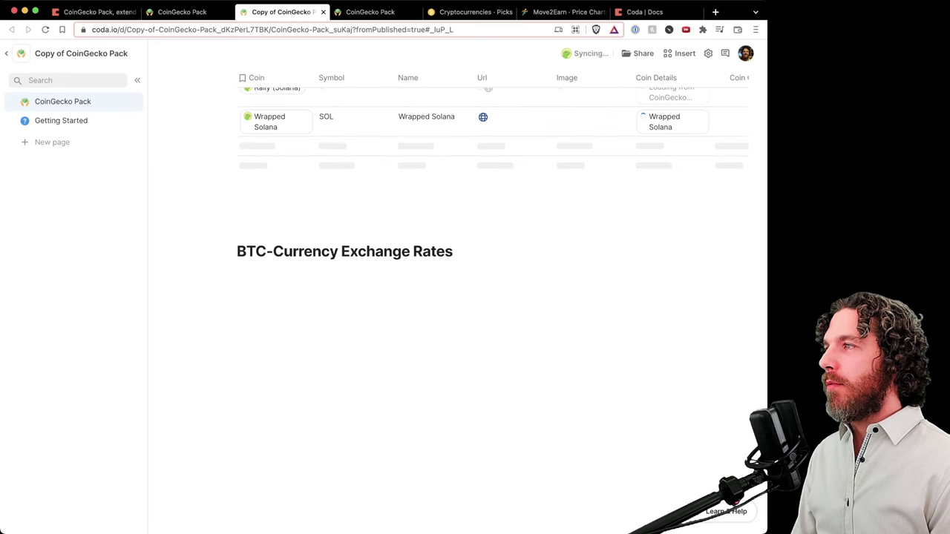
scroll(475, 297, "down", 10)
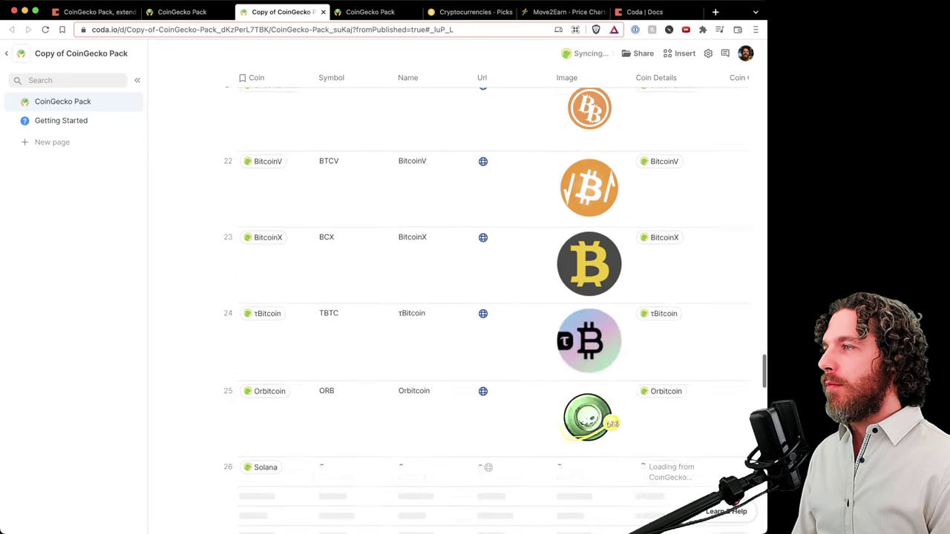
View the CoinGecko pack's building blocks from the BTC-Currency Exchange Rates section, then close them
scroll(475, 297, "down", 5)
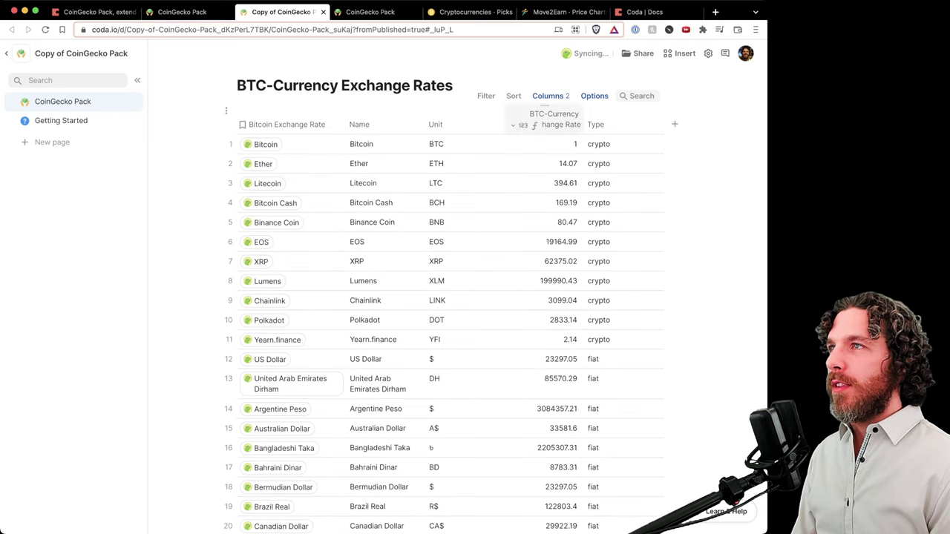
left_click(680, 53)
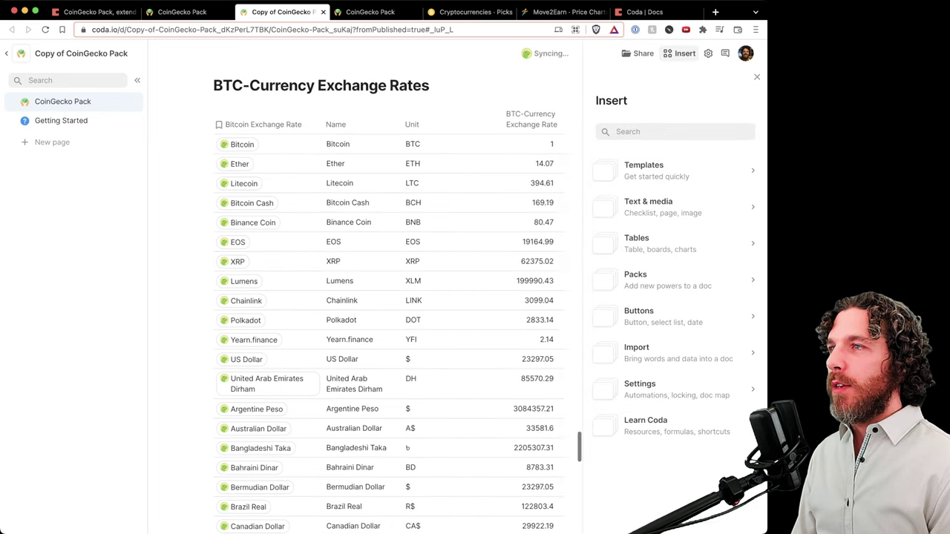
left_click(668, 280)
left_click(668, 196)
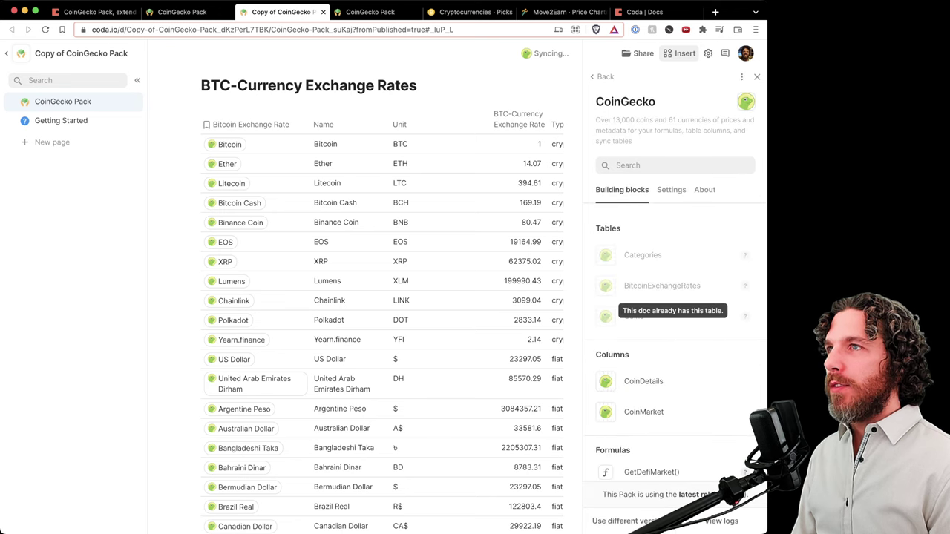
left_click(756, 77)
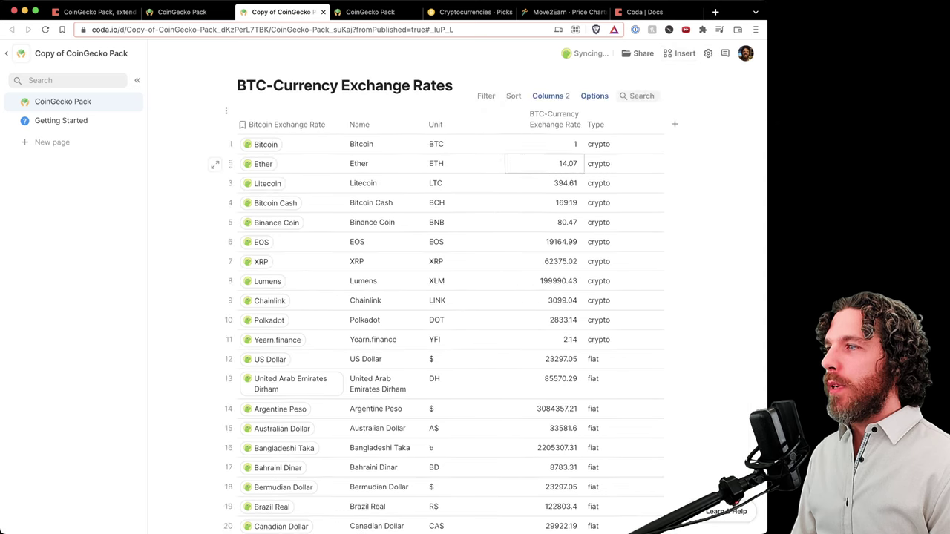
Look through the crypto and fiat rows of the BTC-Currency Exchange Rates table
scroll(386, 319, "down", 3)
scroll(445, 297, "down", 5)
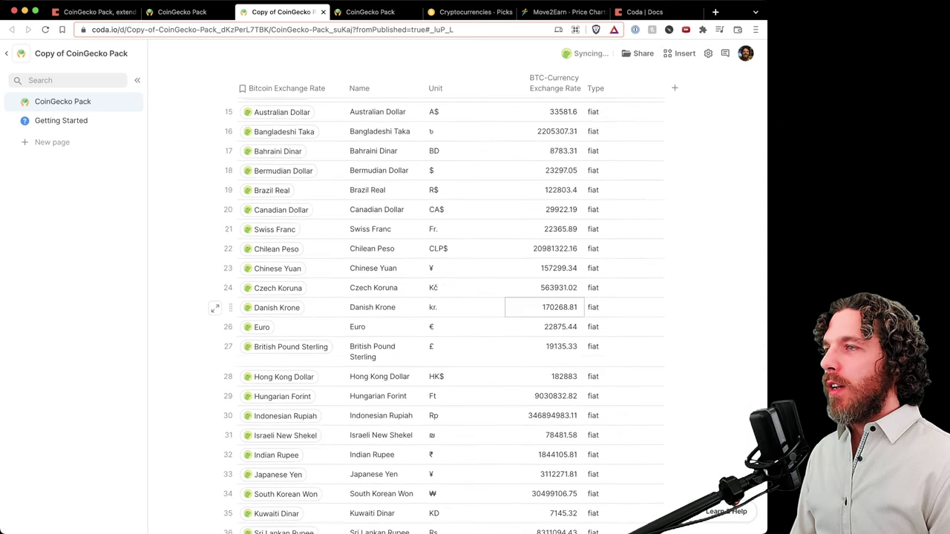
scroll(544, 307, "down", 10)
scroll(544, 357, "up", 15)
scroll(544, 357, "down", 5)
scroll(544, 342, "up", 8)
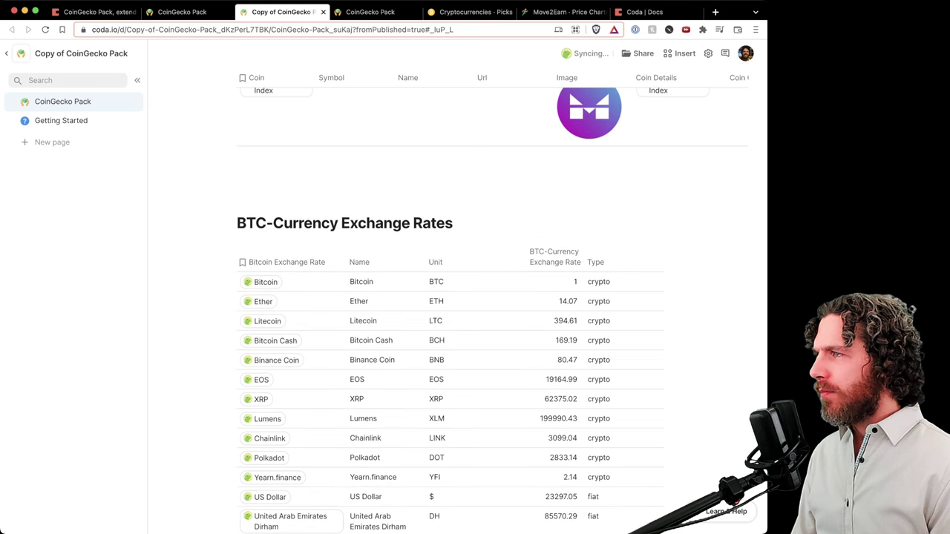
Open the Getting Started page and read the Coin Details instructions on inserting CoinGecko formulas
left_click(60, 121)
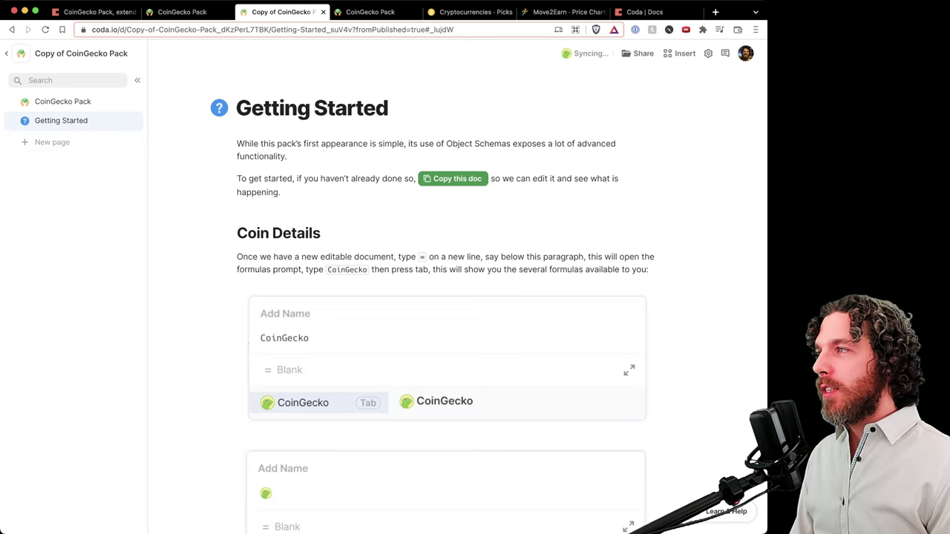
left_click(238, 233)
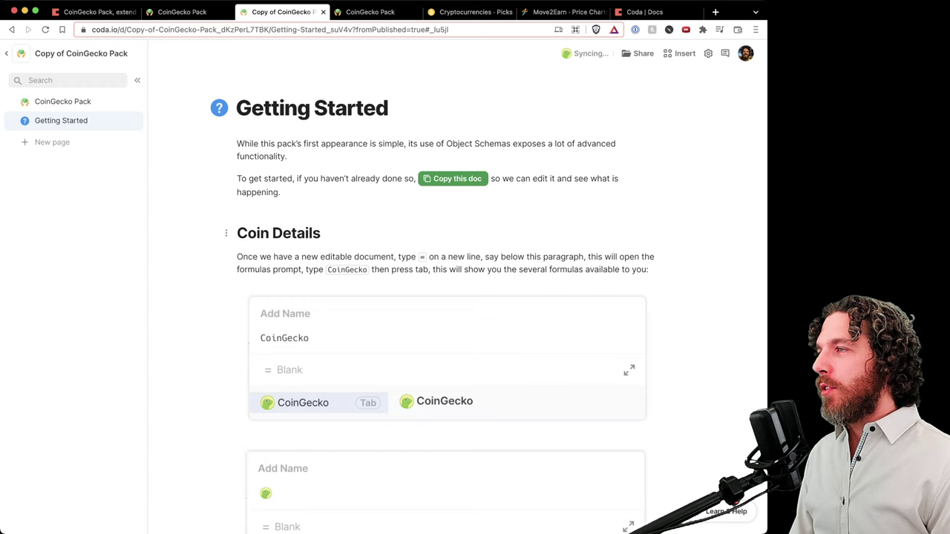
scroll(489, 288, "down", 2)
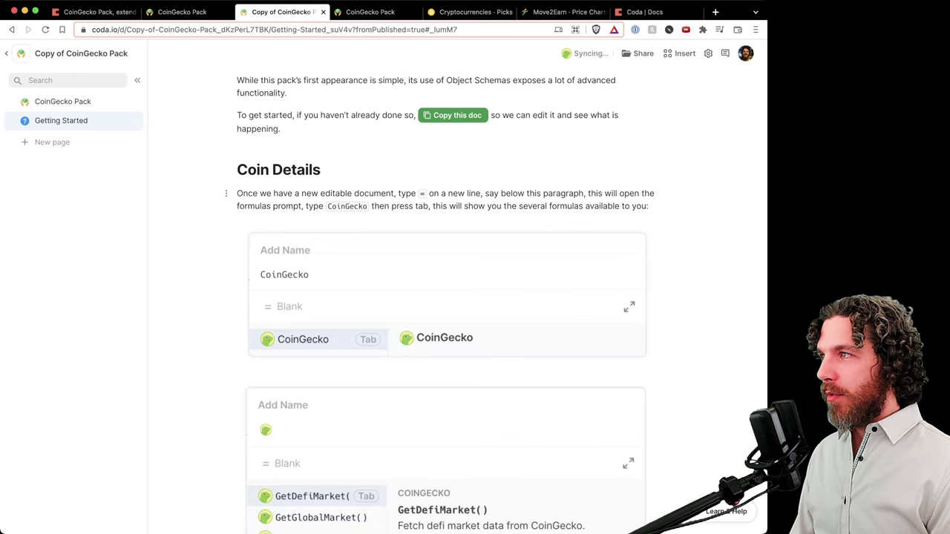
scroll(501, 290, "down", 1)
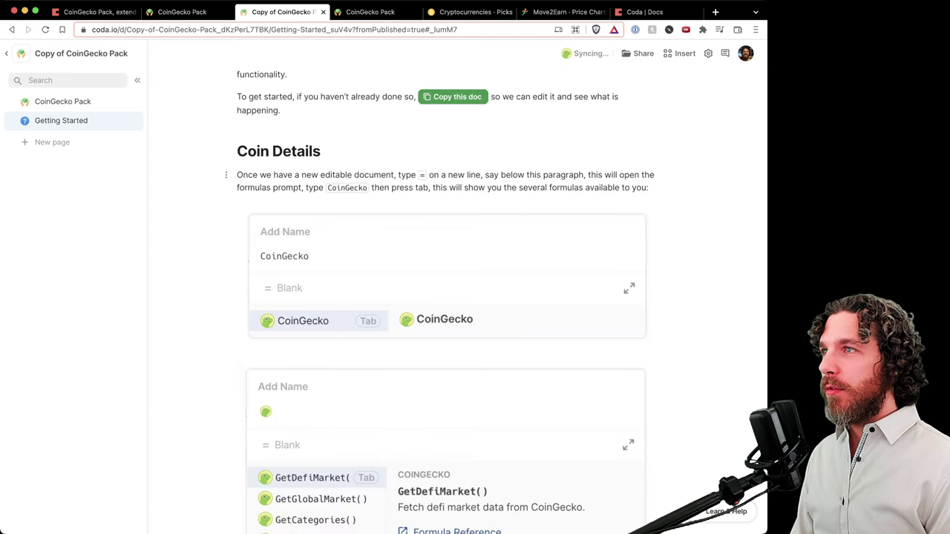
scroll(502, 291, "down", 6)
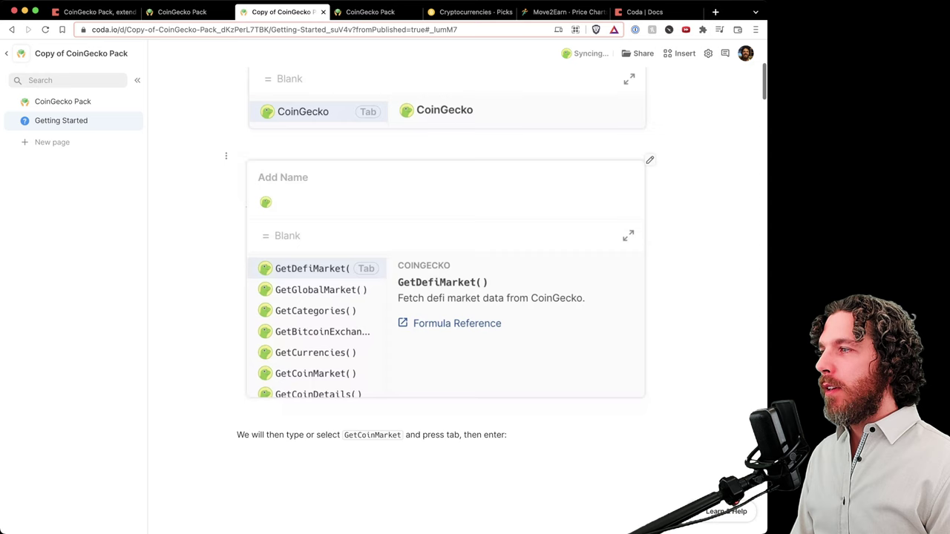
scroll(502, 290, "down", 1)
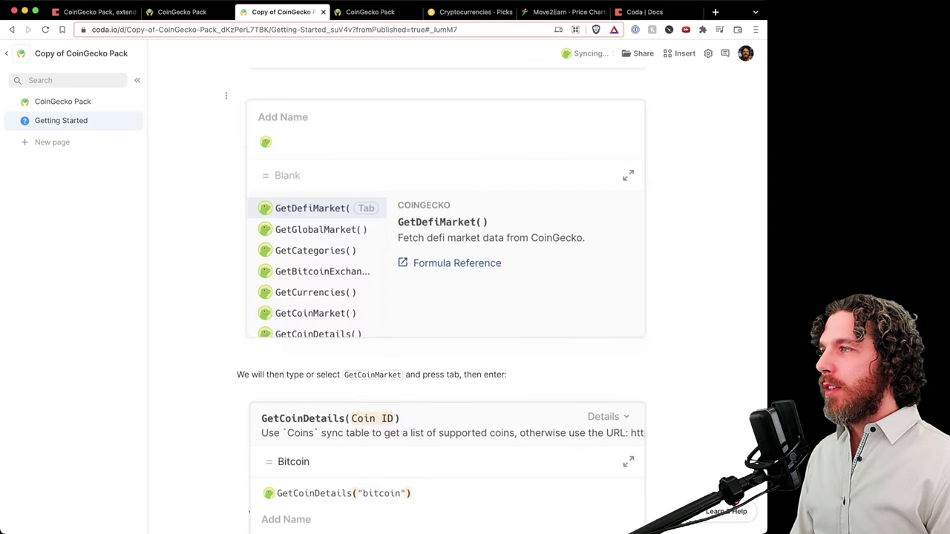
scroll(501, 290, "up", 5)
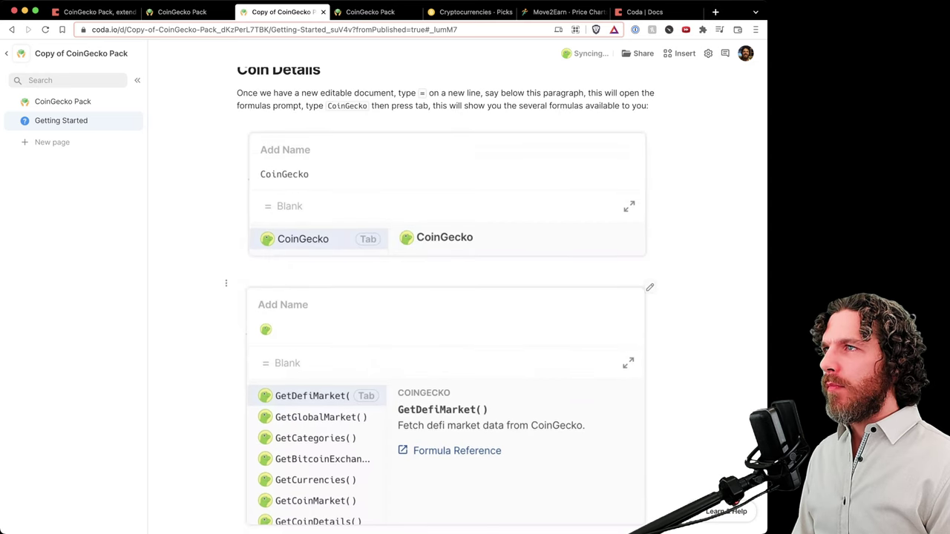
key("Return")
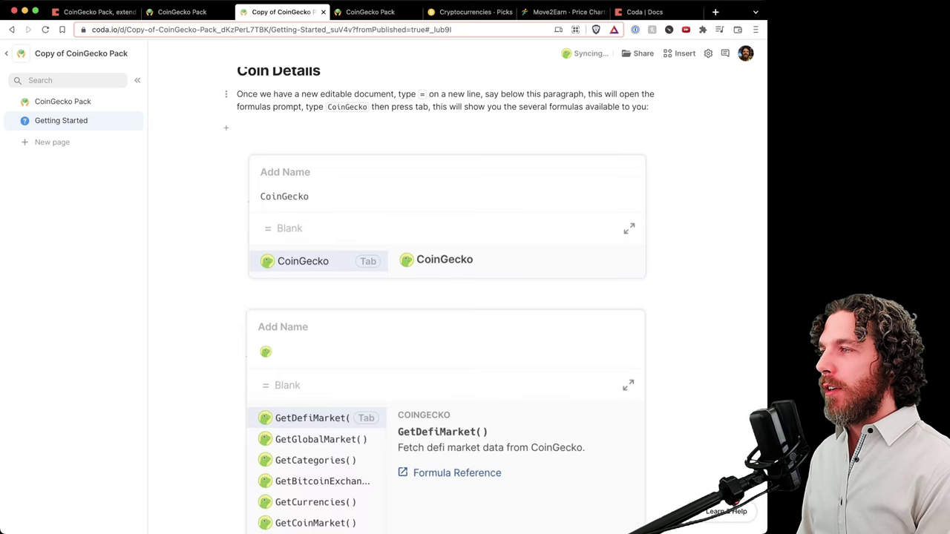
type("=")
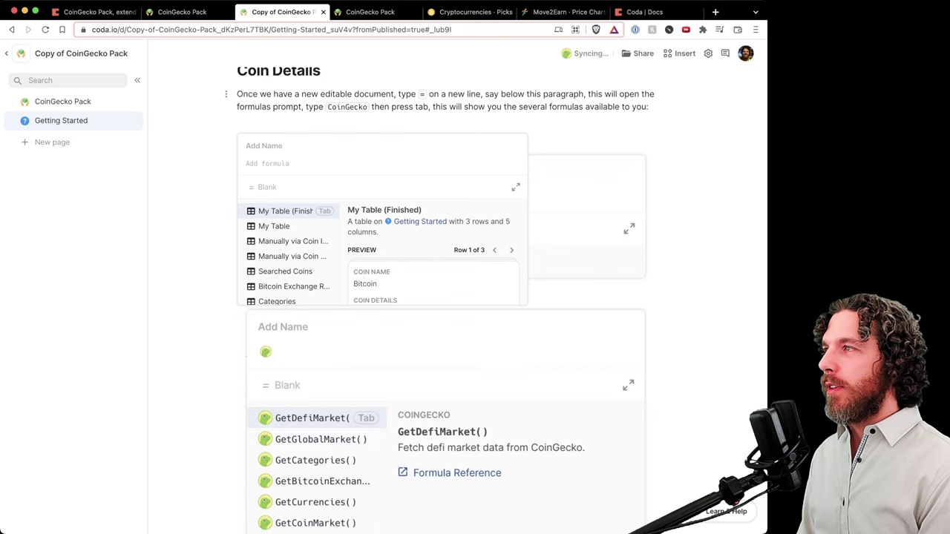
type("cpo")
key("BackSpace")
key("BackSpace")
key("BackSpace")
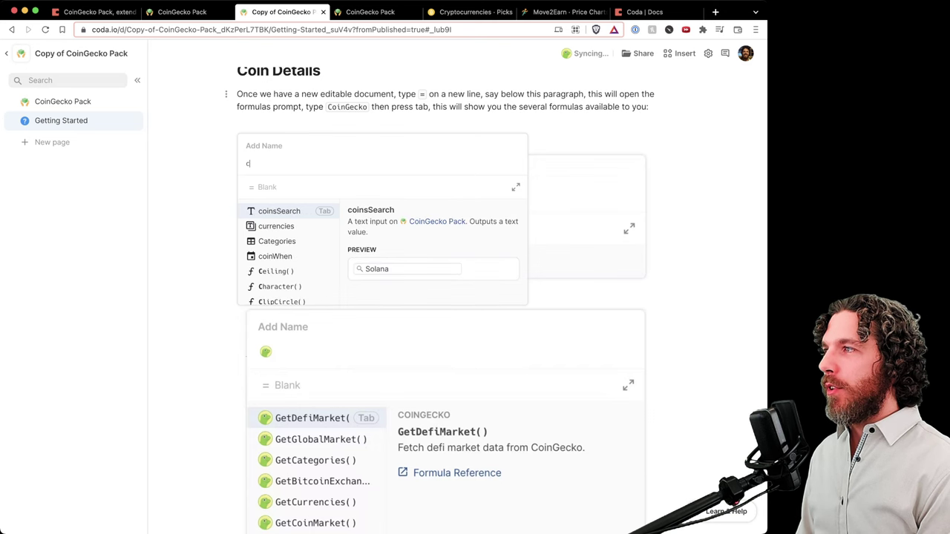
type("Coingecko")
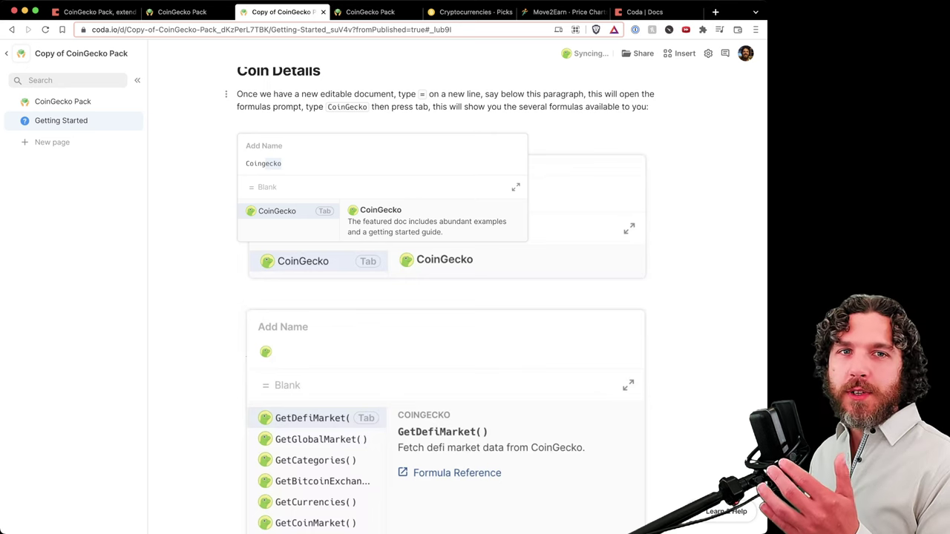
key("Tab")
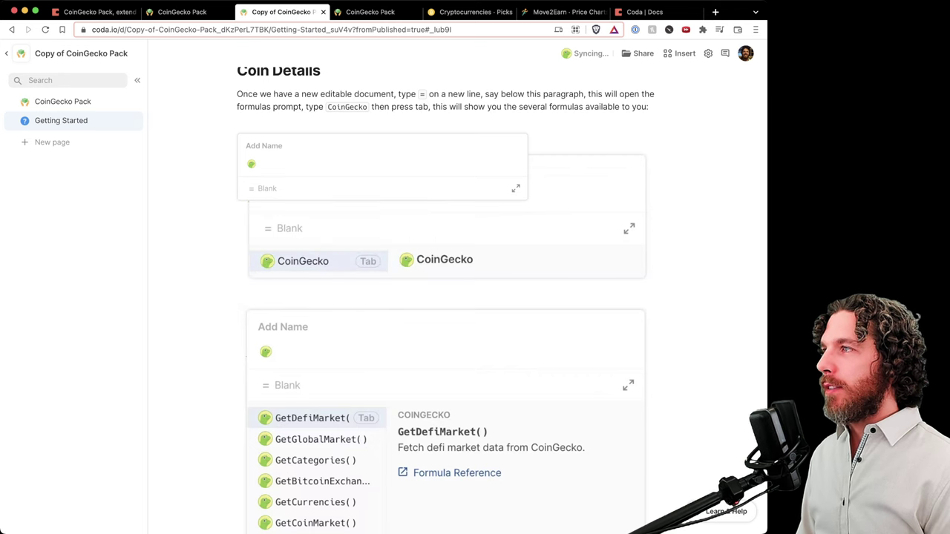
key("Escape")
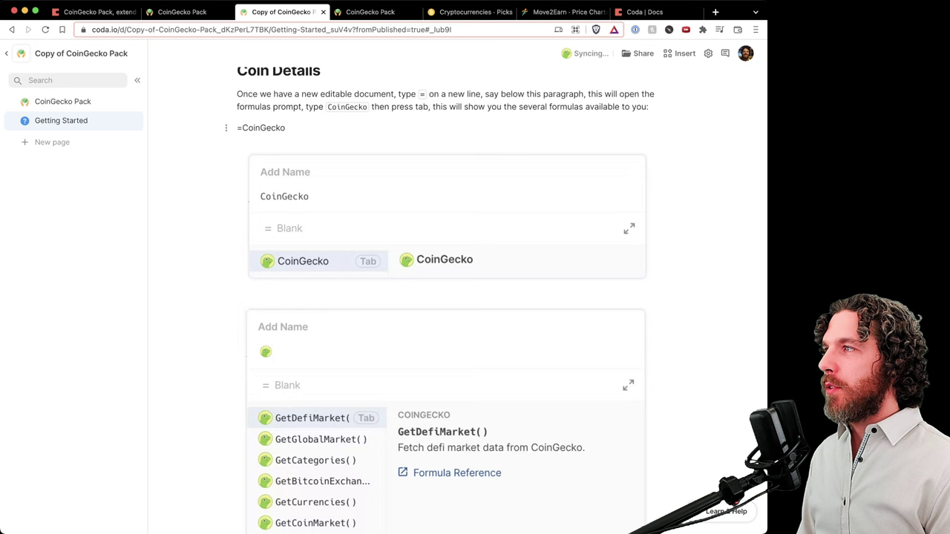
key("alt+shift+Left")
key("BackSpace")
key("BackSpace")
key("BackSpace")
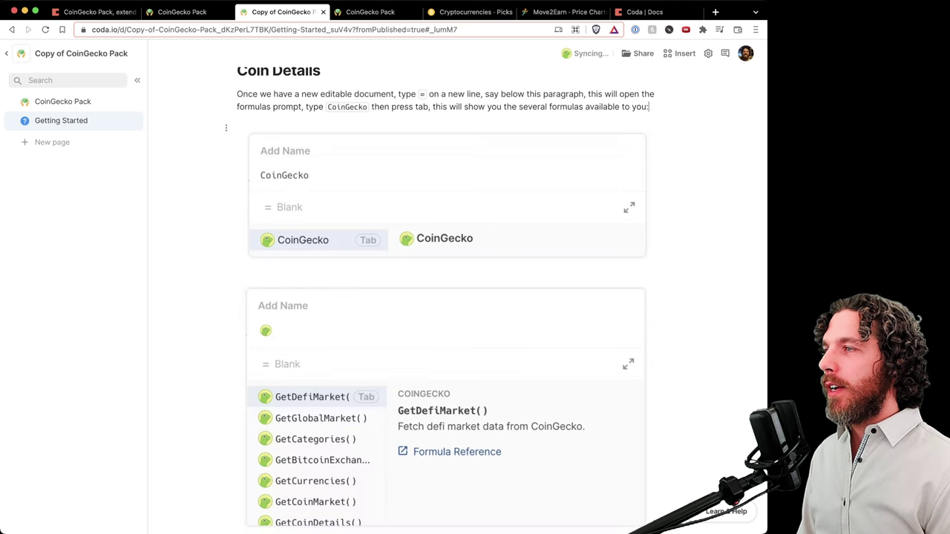
Insert the CoinGecko formula GetCoinDetails("bitcoin") on a new line below "And you will get a result like this"
scroll(446, 297, "down", 5)
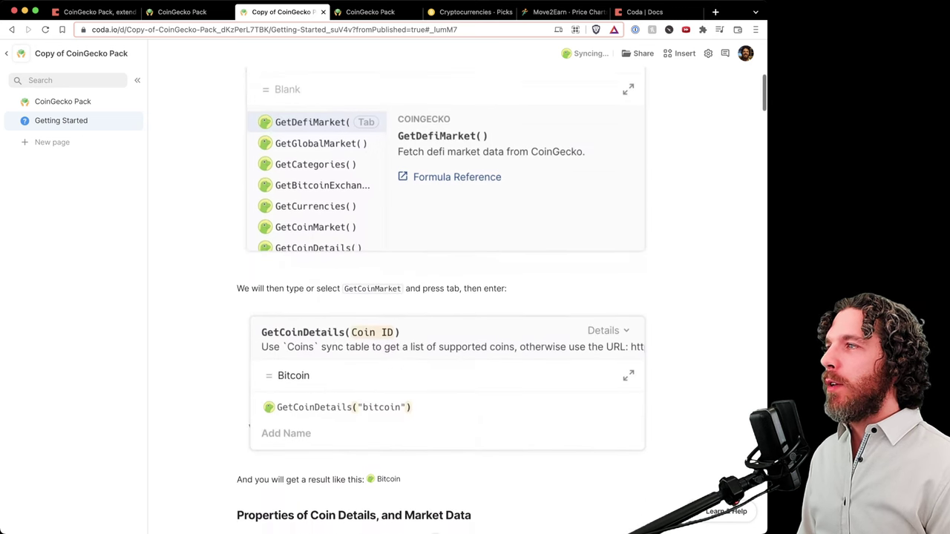
scroll(446, 297, "down", 3)
scroll(446, 297, "down", 2)
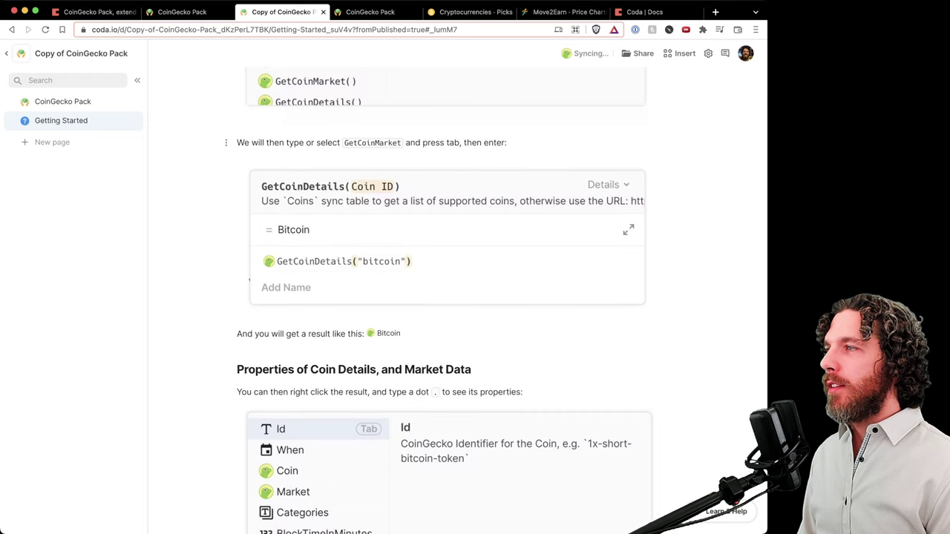
scroll(445, 296, "down", 1)
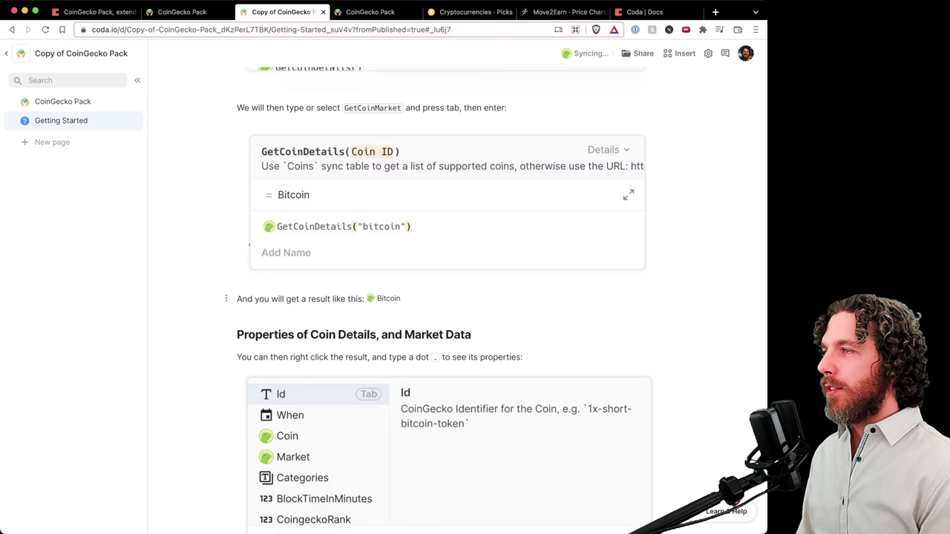
key("Return")
type("=coingecko")
key("Tab")
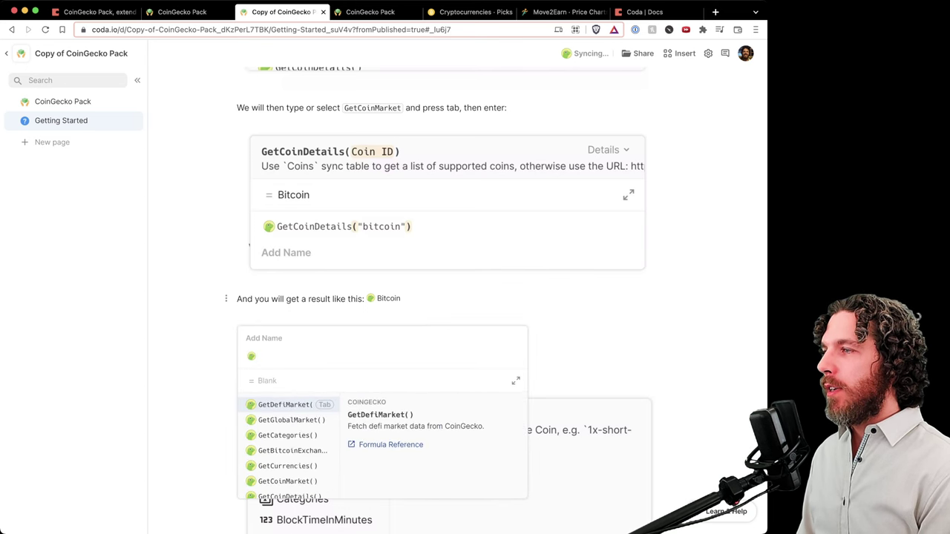
type("getcoinMarket(\"bitcoin")
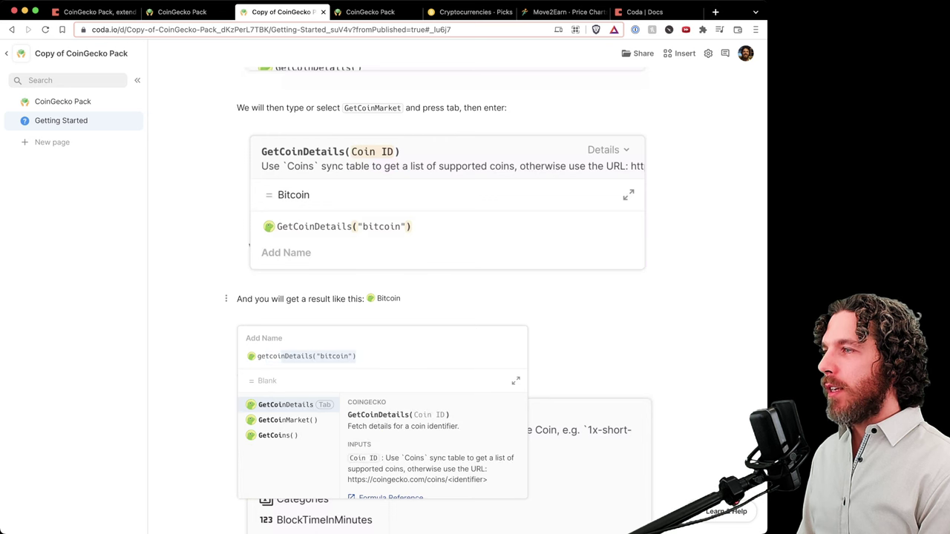
key("Down")
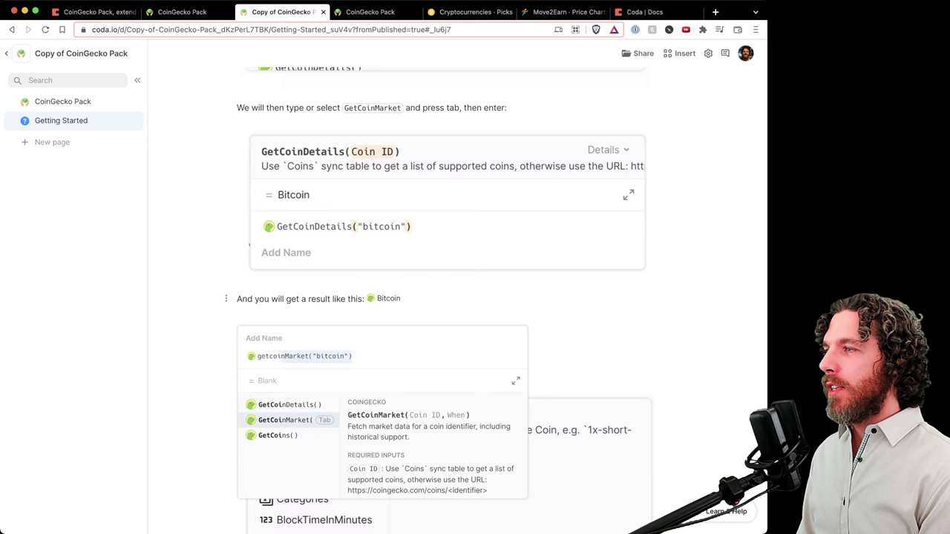
key("Up")
key("Tab")
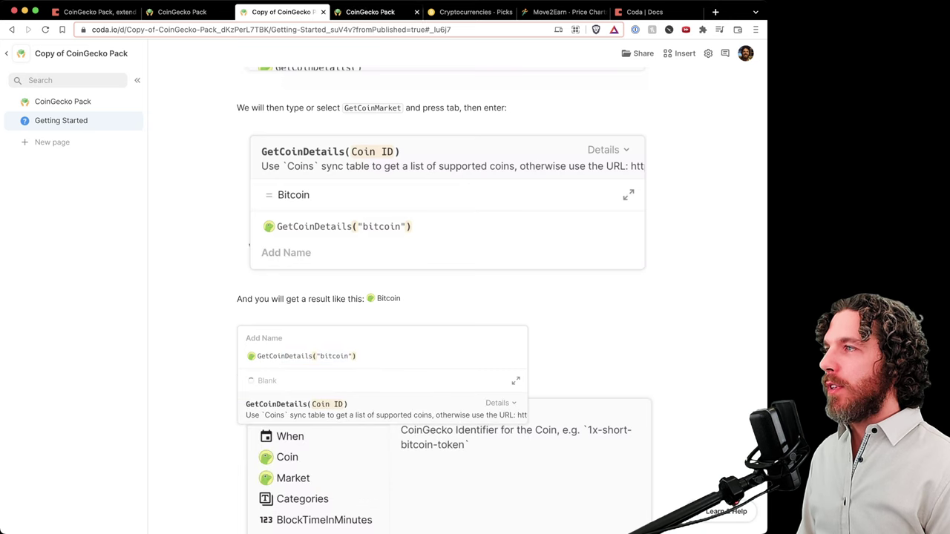
In the original CoinGecko Pack doc's Getting Started page, correct GetCoinMarket to GetCoinDetails in the "We will then type or select" sentence
key("ctrl+Tab")
scroll(475, 297, "down", 20)
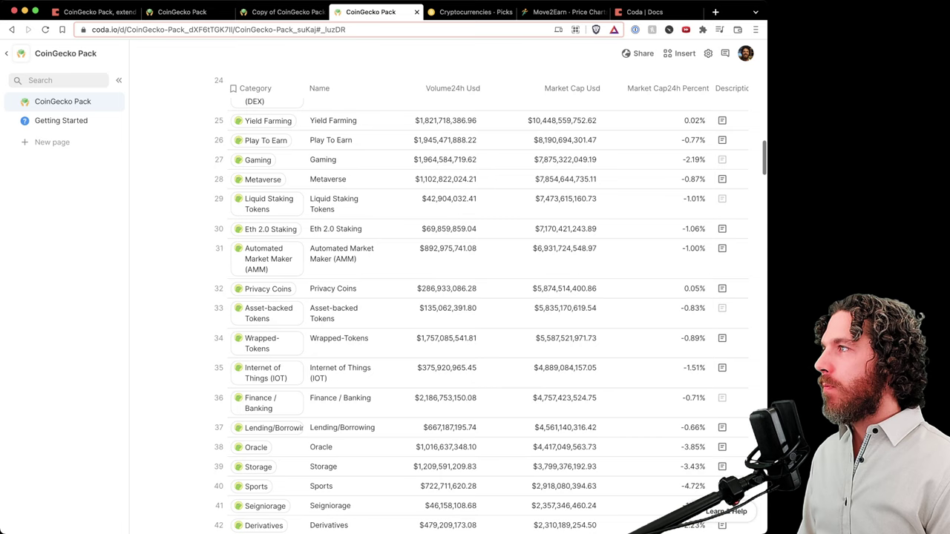
scroll(481, 306, "down", 1)
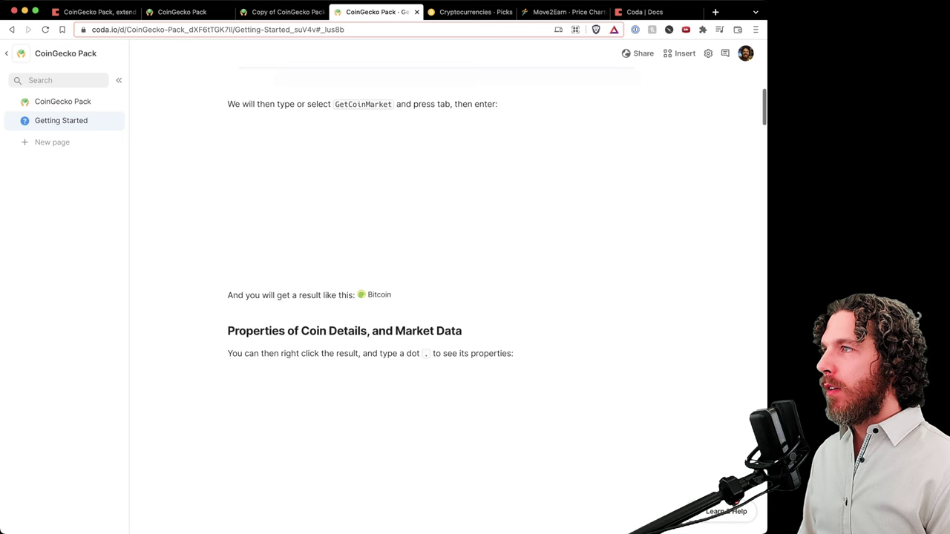
left_click(365, 137)
type("Details")
key("Delete")
key("Delete")
key("Delete")
key("Delete")
key("Delete")
key("BackSpace")
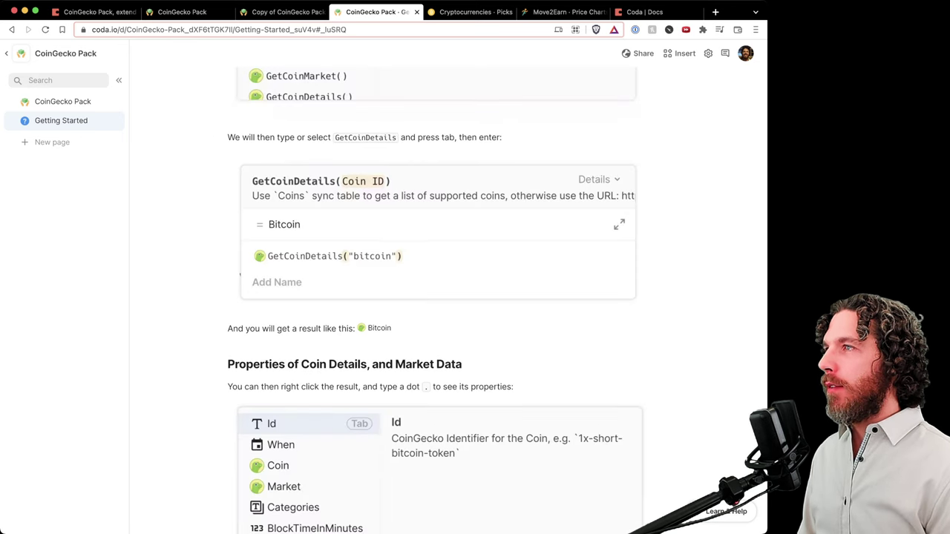
Return to the copied doc and change GetCoinMarket to GetCoinDetails in the same instruction sentence
left_click(286, 12)
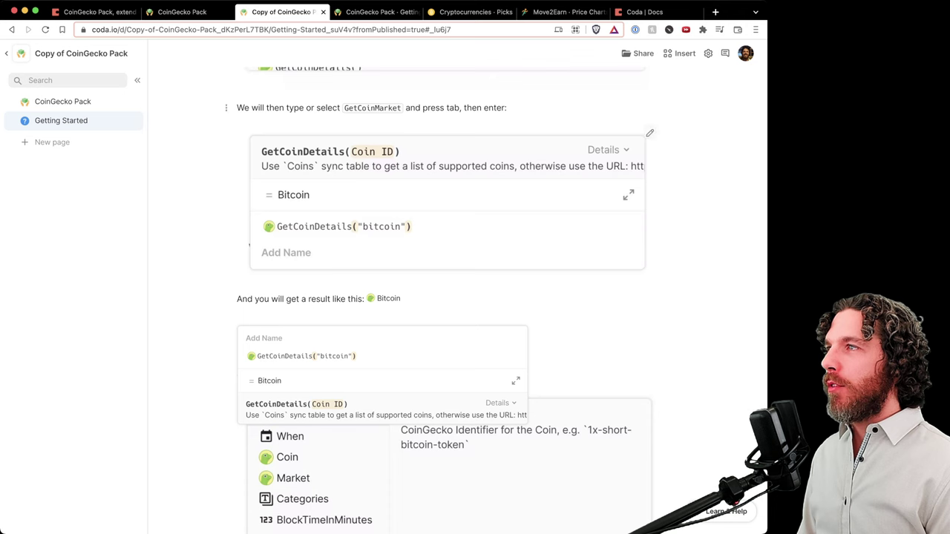
left_click_drag(376, 108, 400, 108)
type("Details")
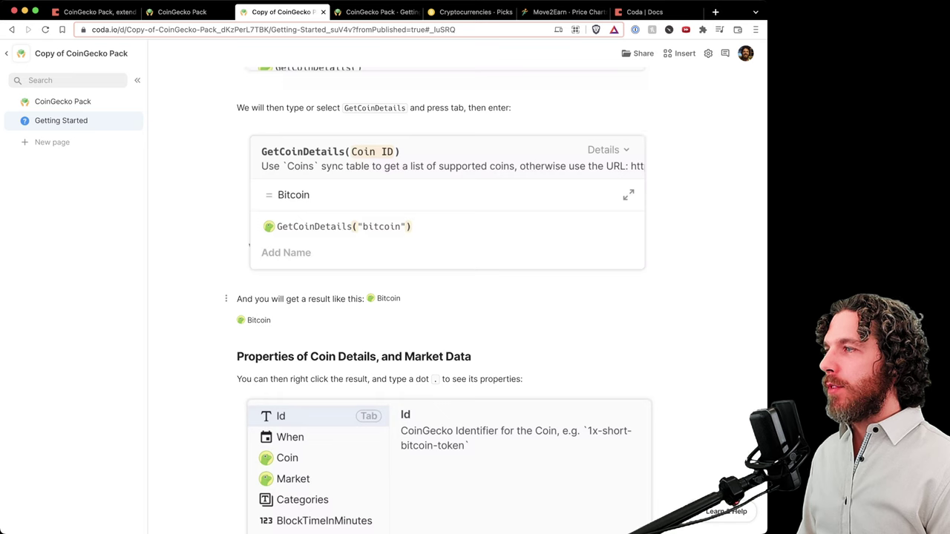
Delete the Bitcoin result on the added line and insert it again with the CoinGecko formula GetCoinDetails("bitcoin")
right_click(258, 321)
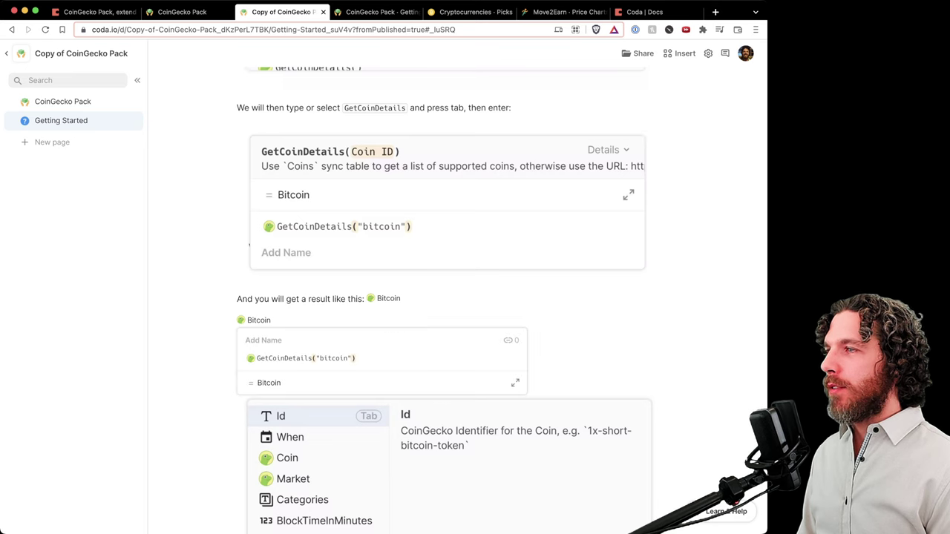
key("Escape")
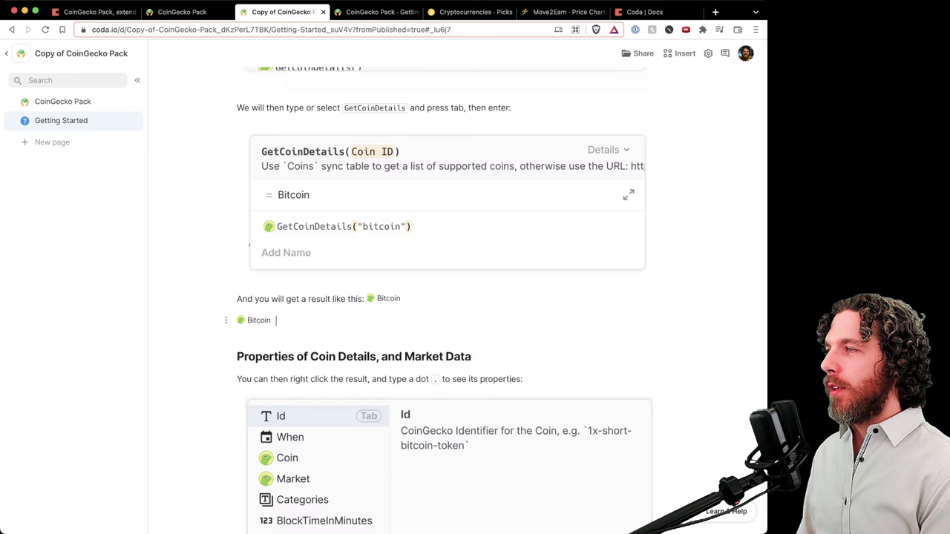
key("BackSpace")
key("equal")
type("coingecko")
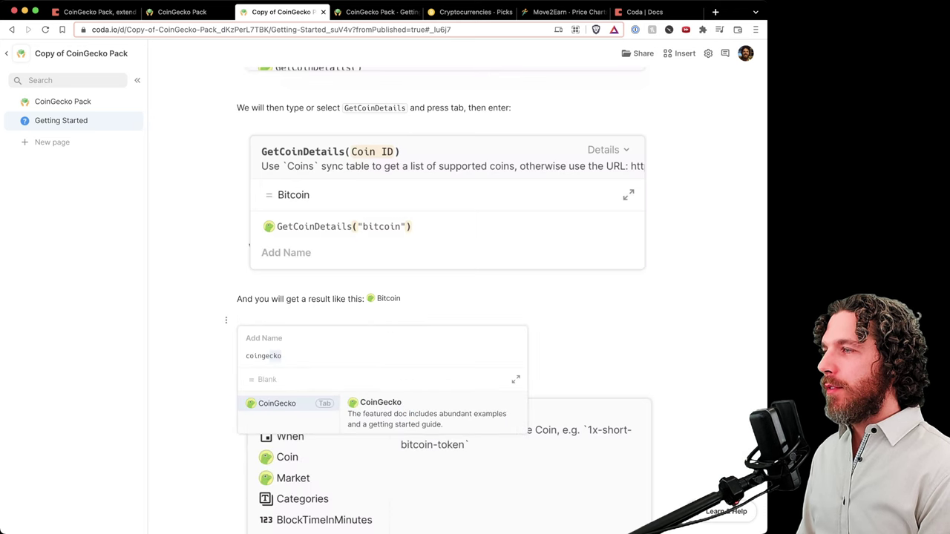
key("Tab")
type("getcoind")
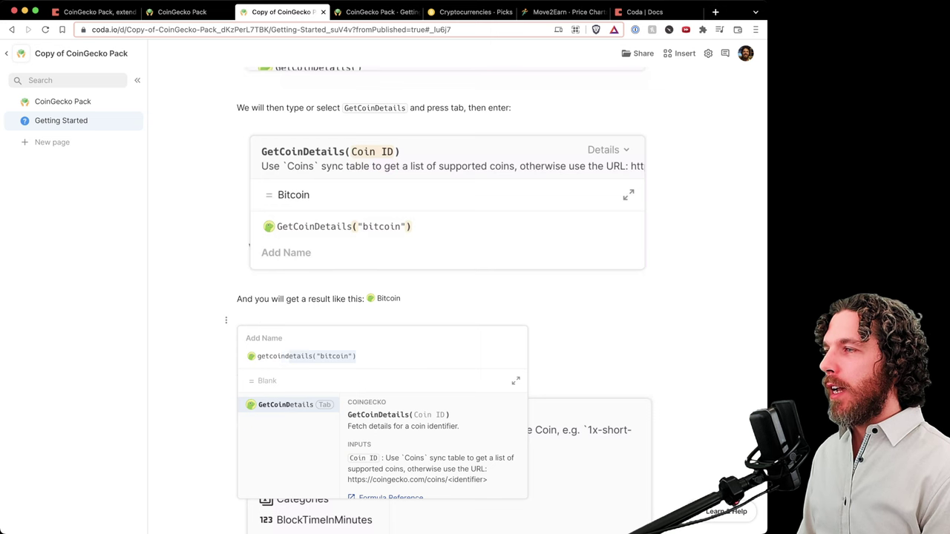
key("Tab")
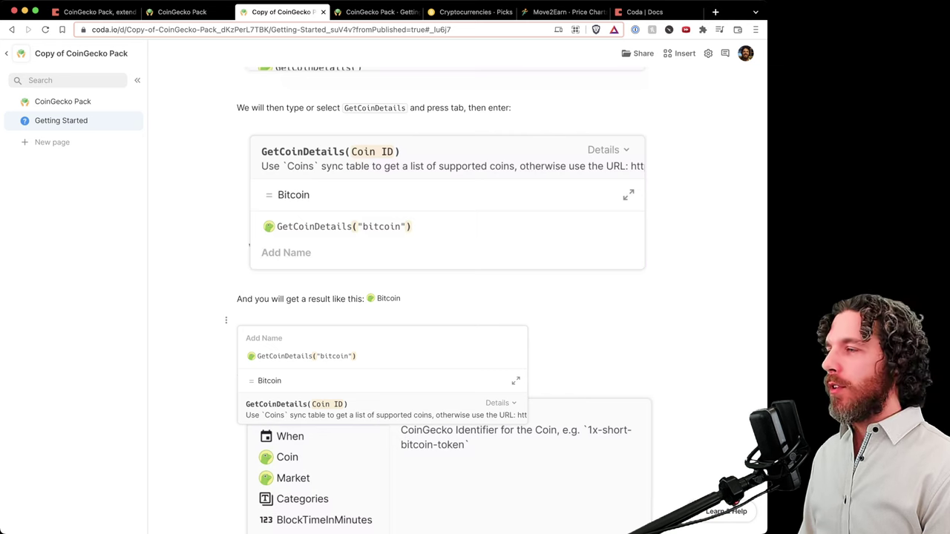
key("Return")
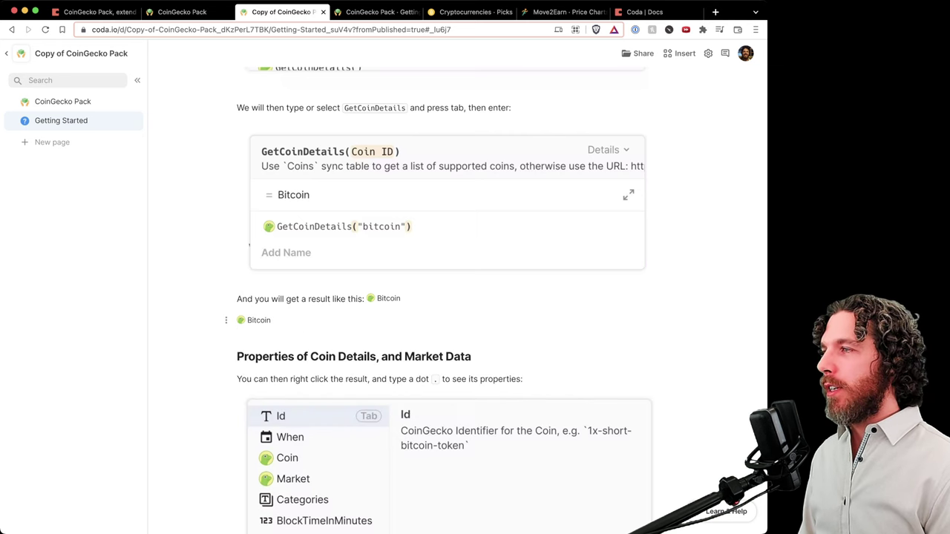
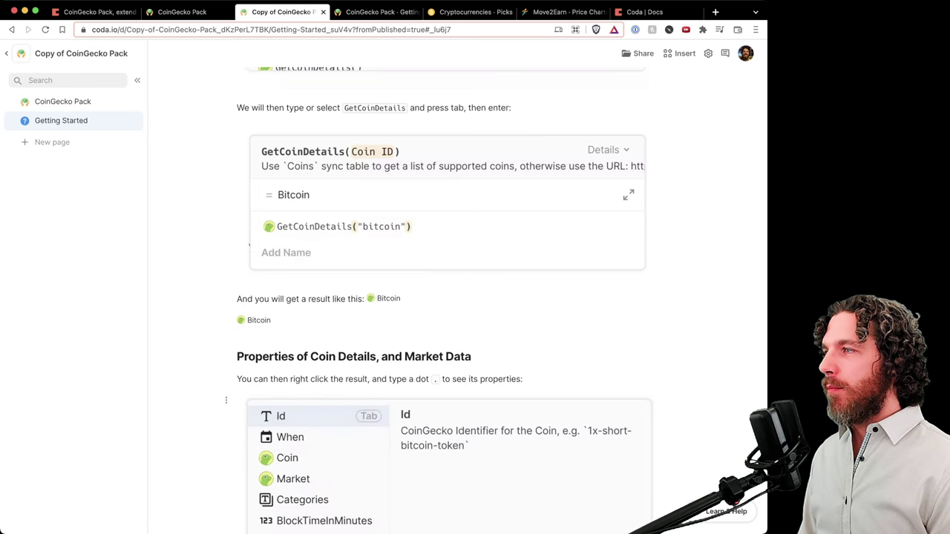
Bring up the inserted Bitcoin result's details card and examine its market data and the volume in each currency
right_click(250, 321)
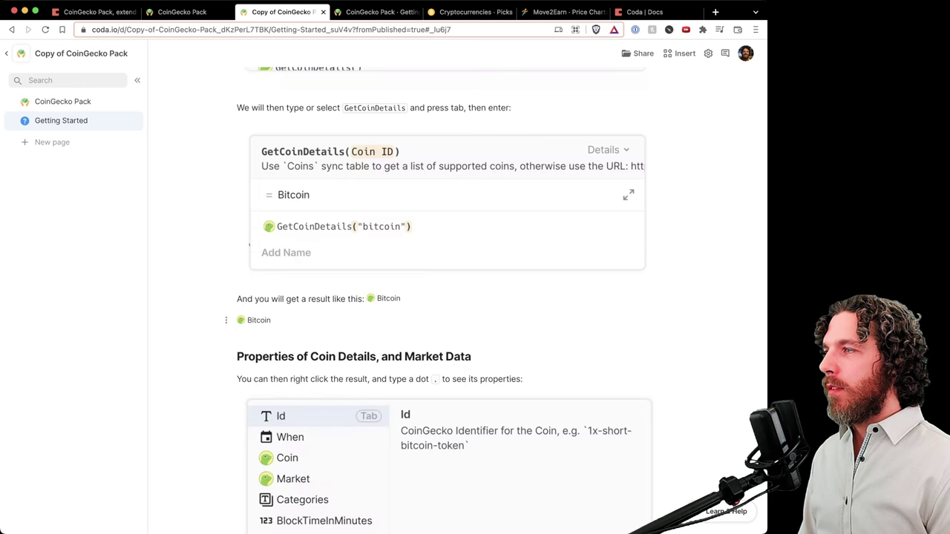
right_click(250, 321)
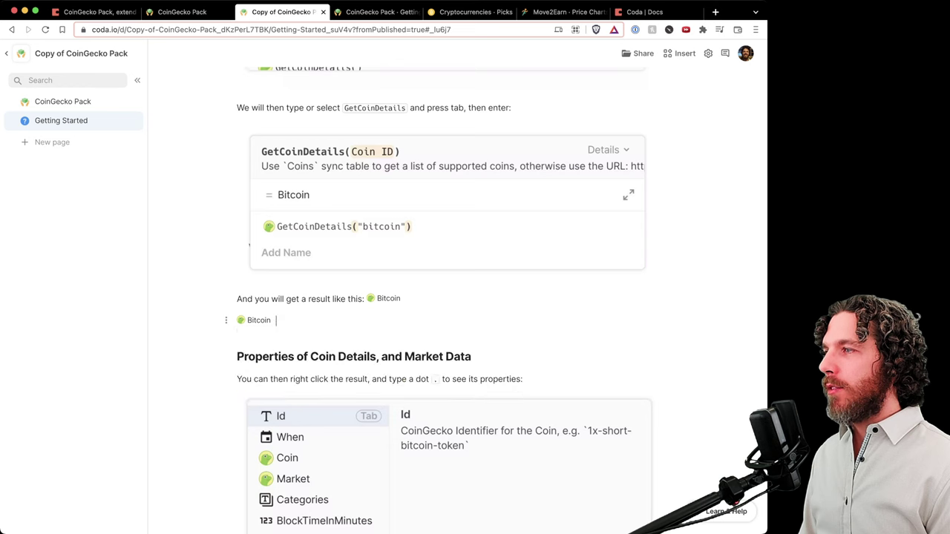
mouse_move(258, 321)
mouse_move(261, 353)
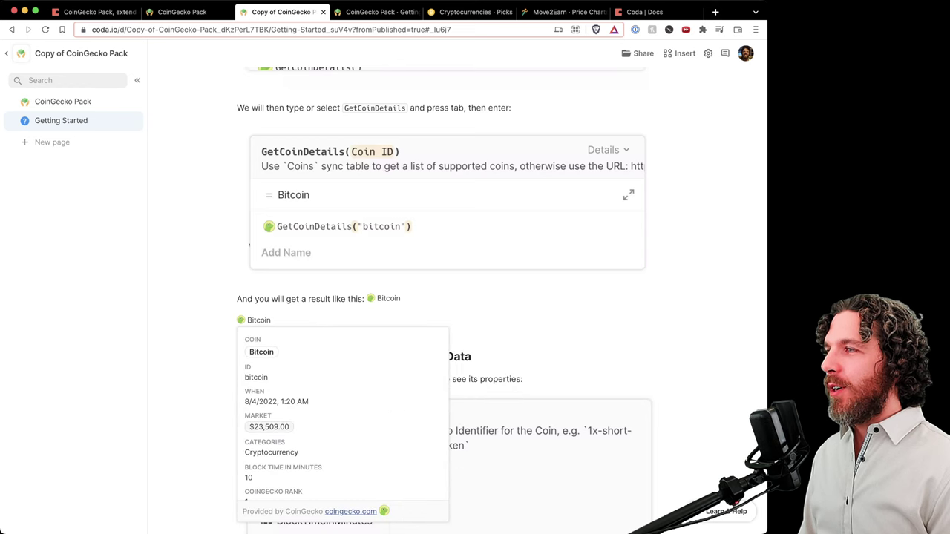
mouse_move(269, 427)
scroll(297, 371, "down", 2)
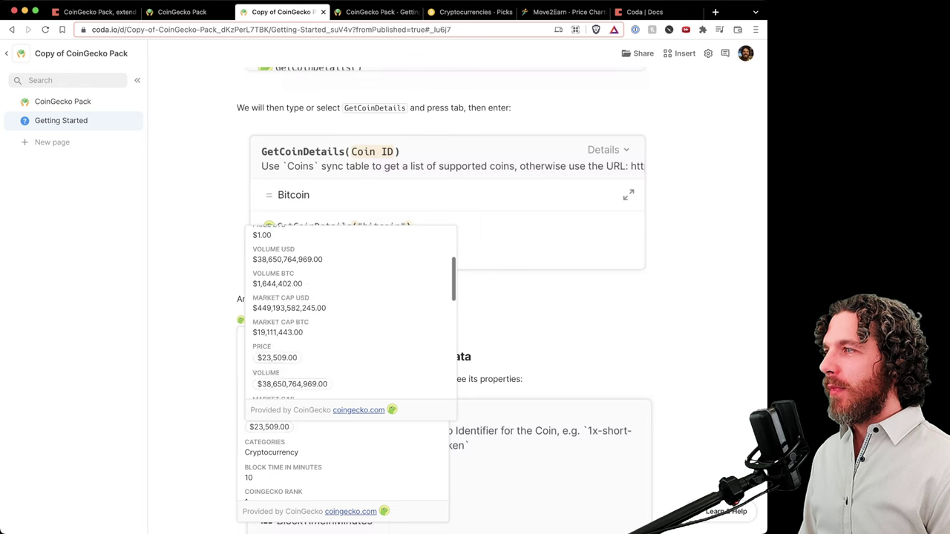
scroll(293, 261, "down", 2)
mouse_move(292, 260)
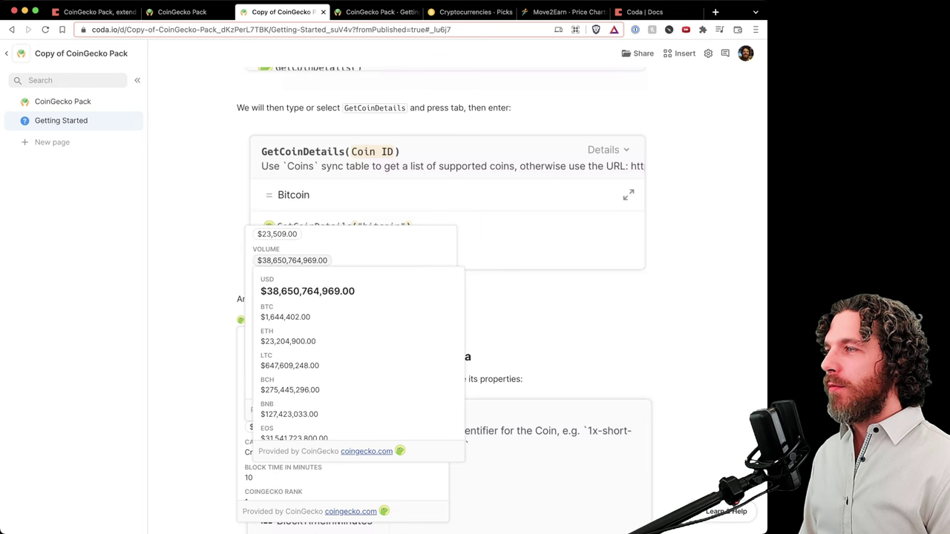
scroll(360, 357, "down", 3)
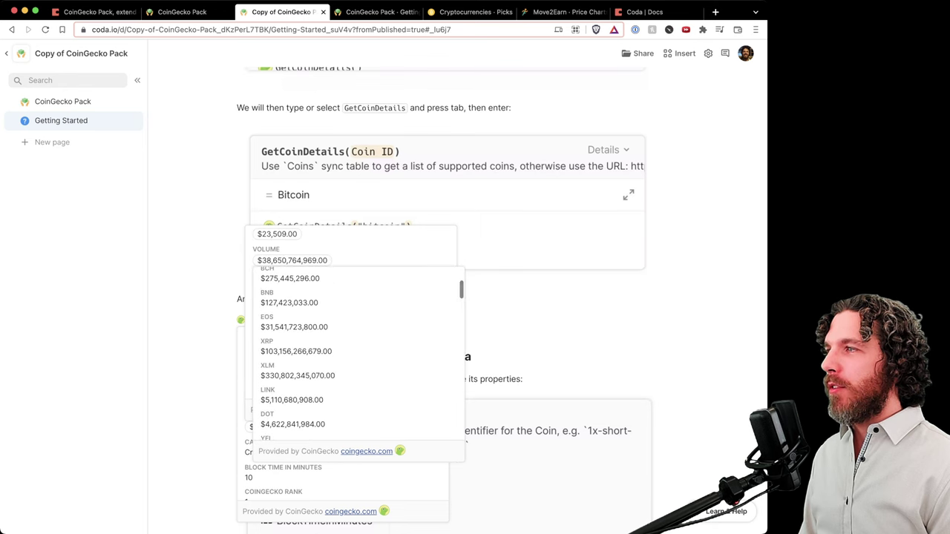
scroll(360, 357, "down", 2)
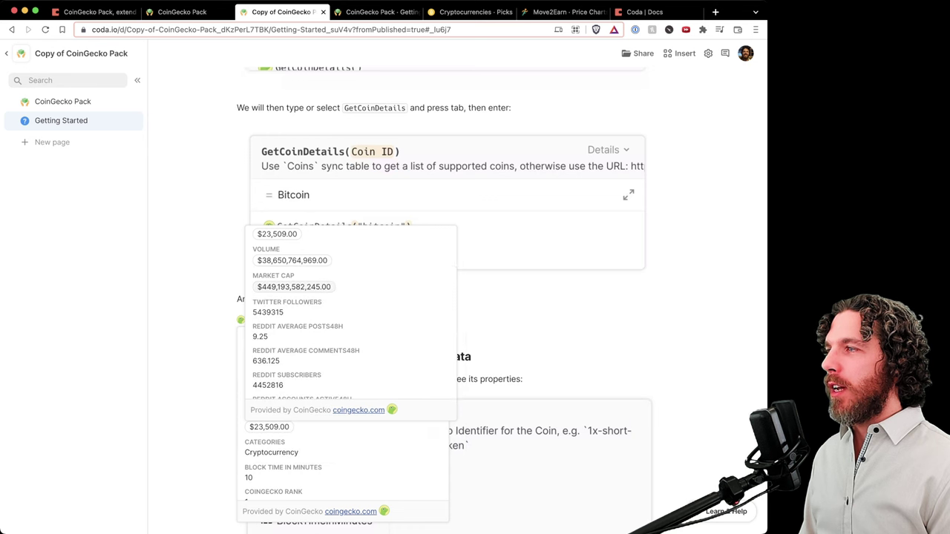
Examine Bitcoin's market cap per currency and the social and developer statistics in its market data card
mouse_move(294, 287)
scroll(359, 379, "down", 5)
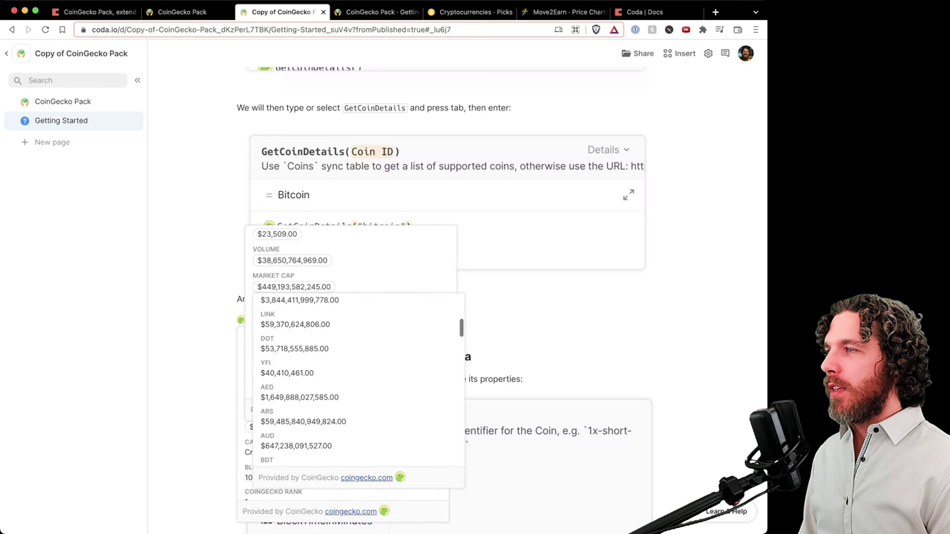
scroll(349, 312, "down", 5)
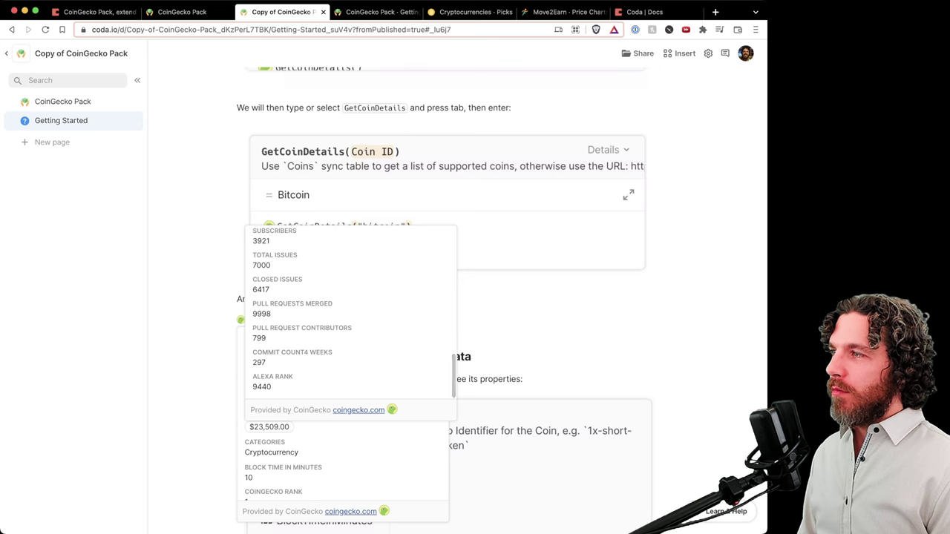
scroll(349, 311, "up", 1)
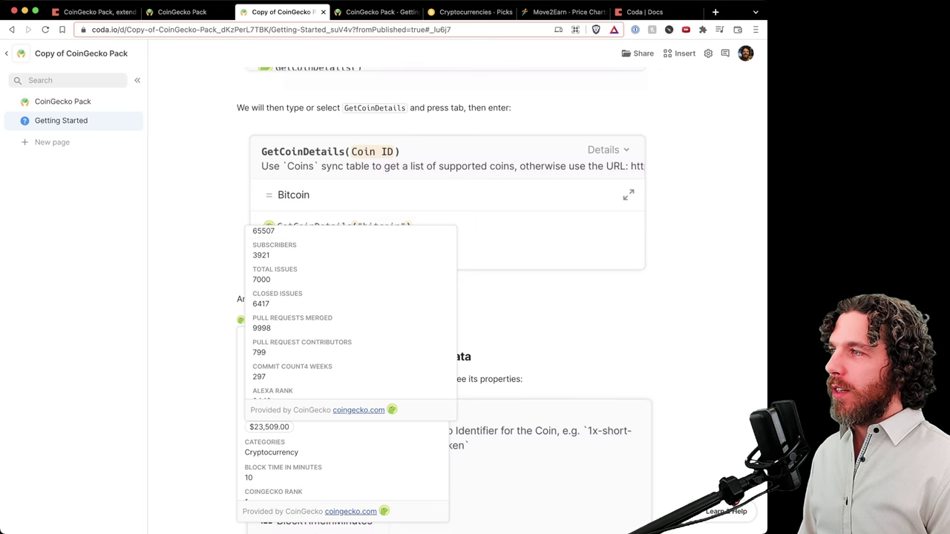
scroll(349, 312, "up", 6)
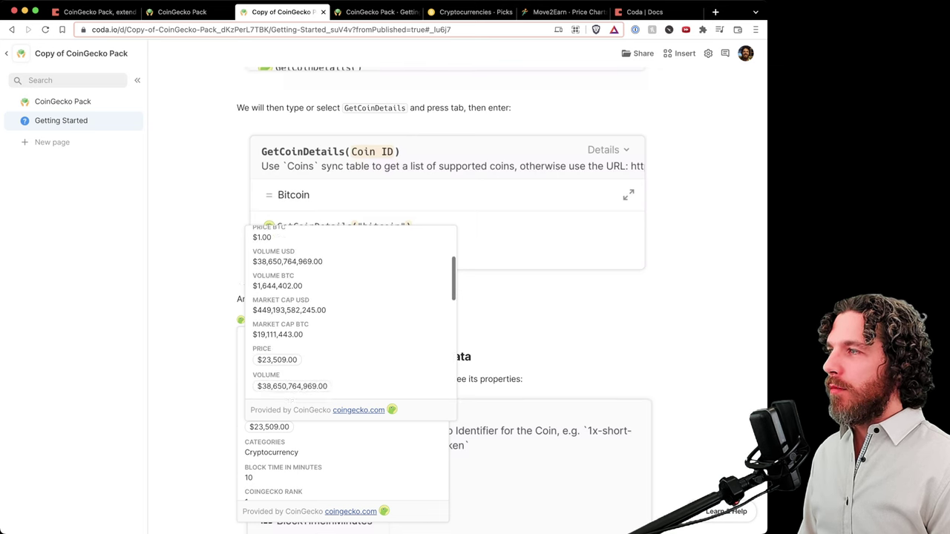
scroll(348, 312, "down", 6)
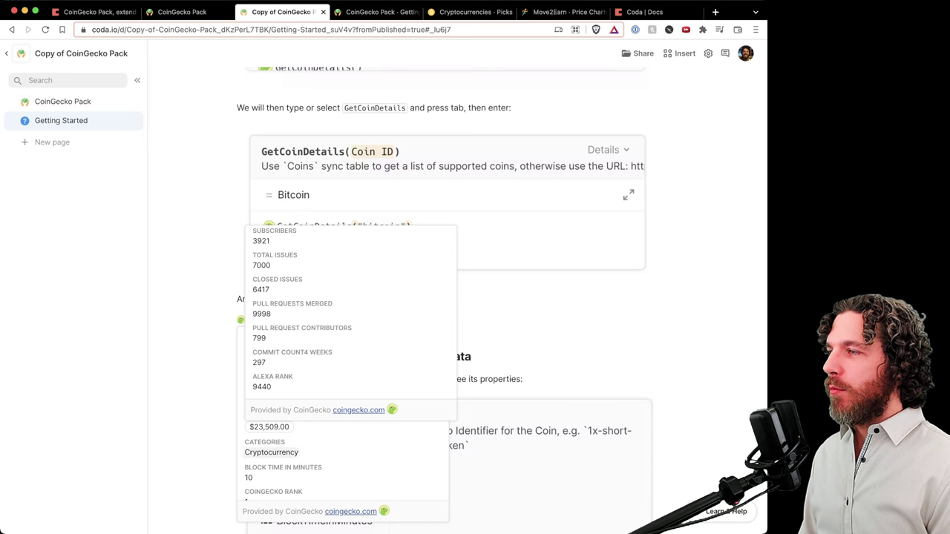
Look through the rest of the Bitcoin details card, including the coin's description
scroll(346, 416, "down", 5)
scroll(343, 416, "down", 4)
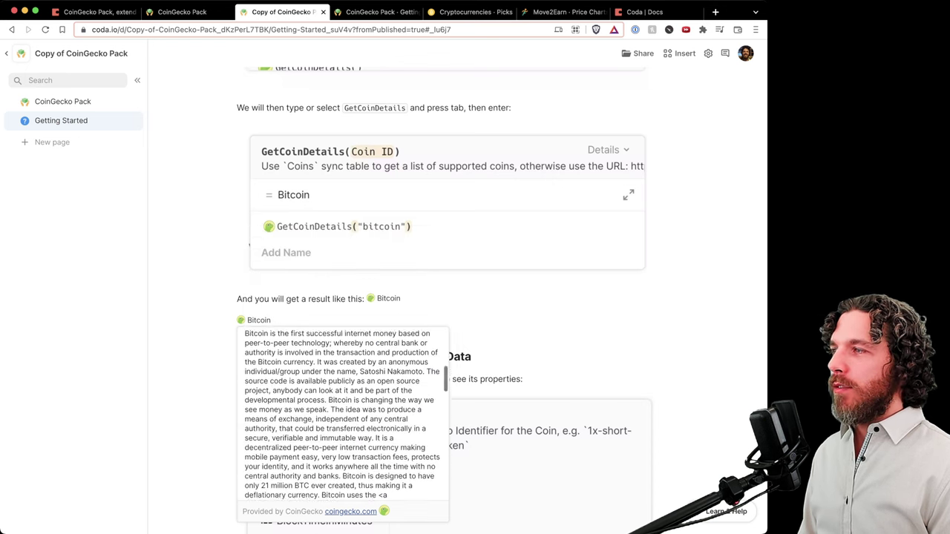
scroll(343, 415, "up", 6)
scroll(343, 416, "down", 10)
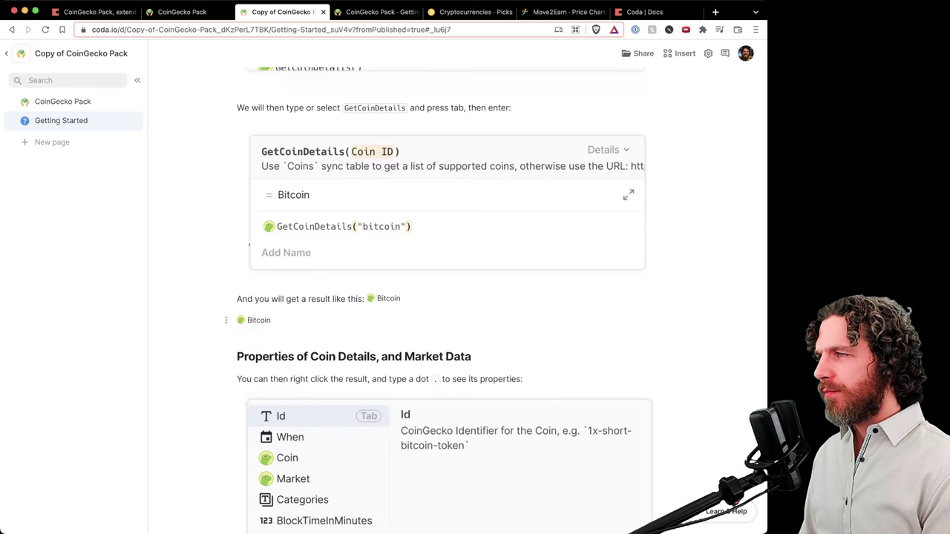
Delete the inserted Bitcoin result and its extra line above the "Properties of Coin Details, and Market Data" heading
key("BackSpace")
key("BackSpace")
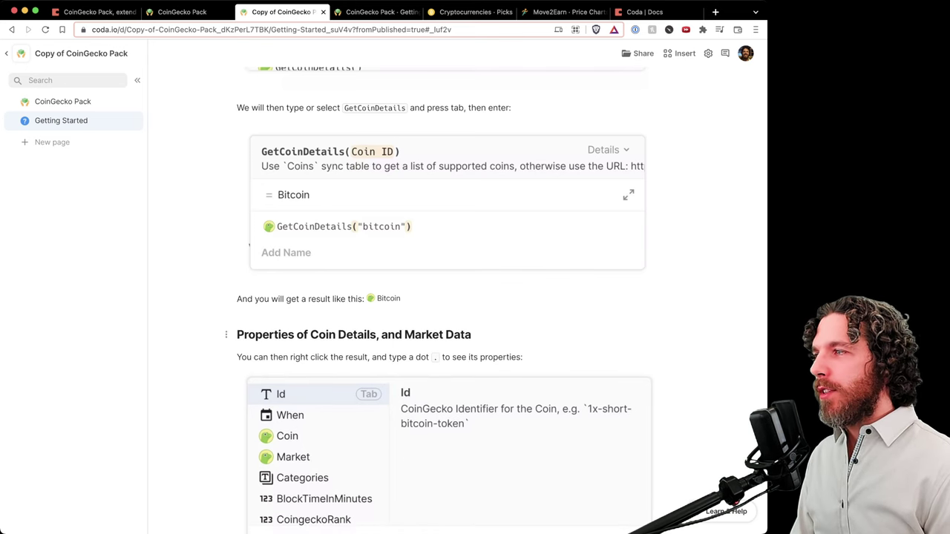
scroll(445, 296, "down", 3)
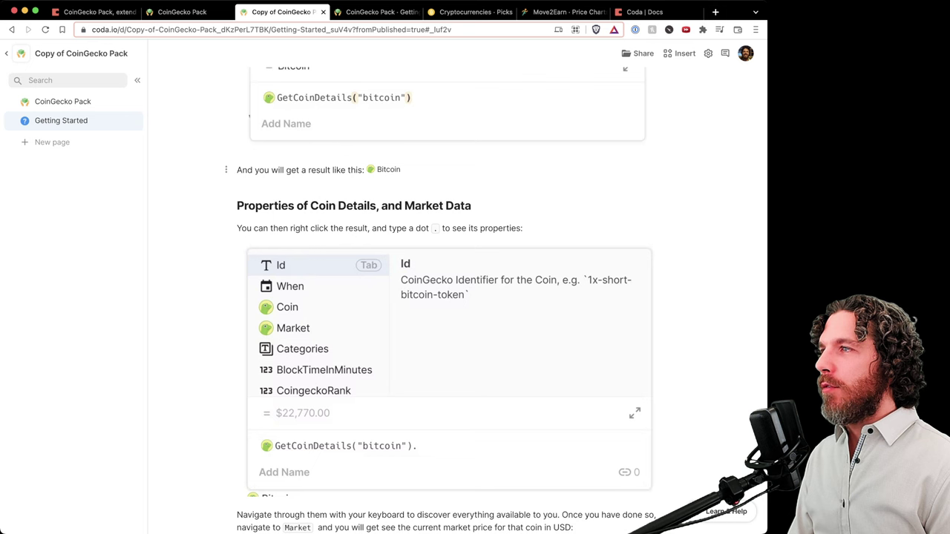
Append a dot to the Bitcoin result's GetCoinDetails formula and look through the suggested coin properties, from Id through the score fields
right_click(388, 170)
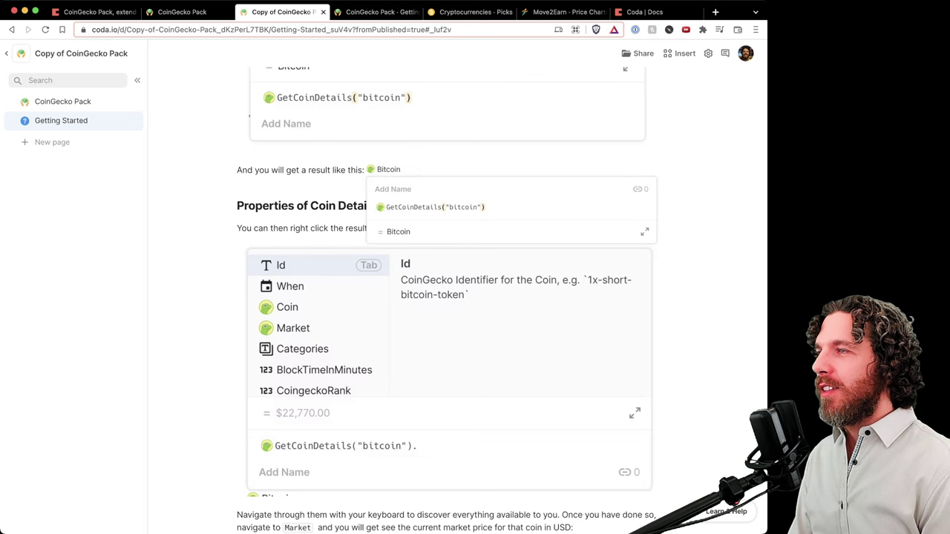
type(".")
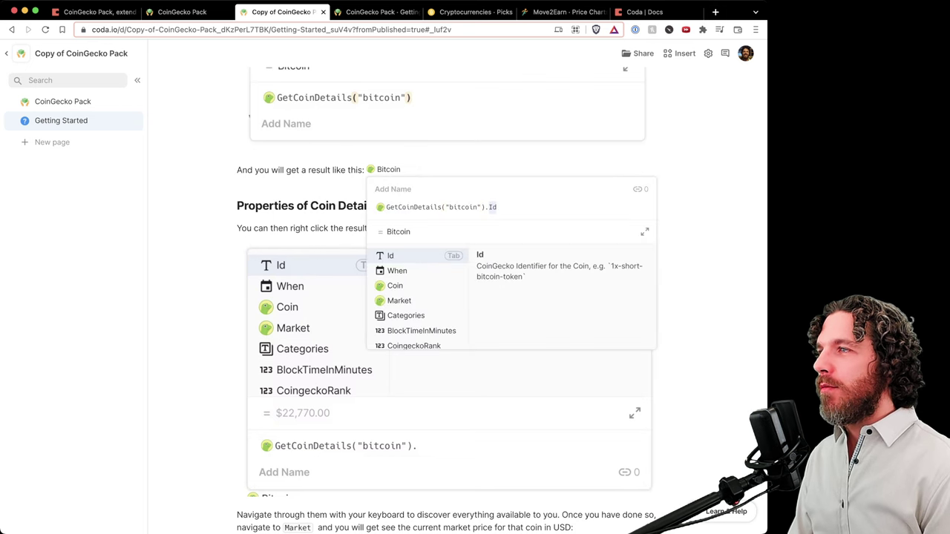
key("Down")
key("Down")
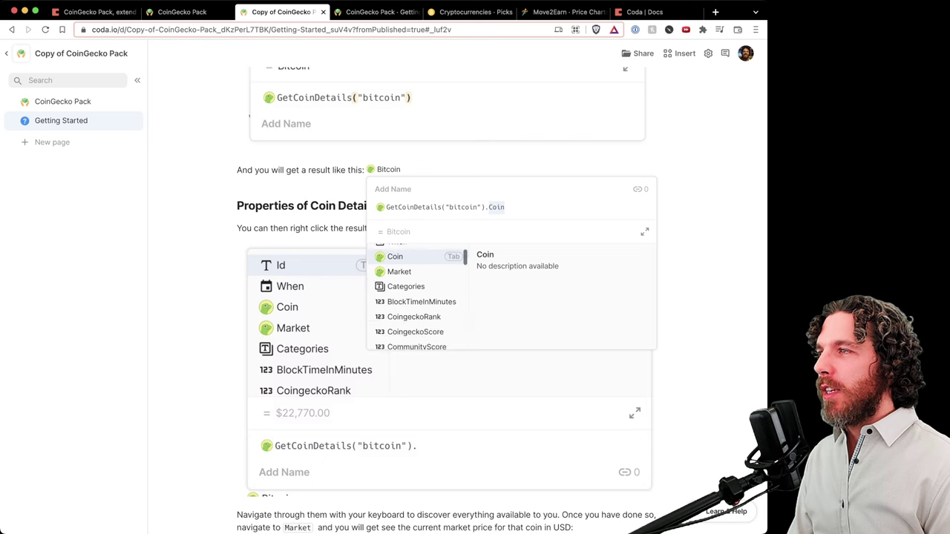
key("Down")
key("Down")
key("Down")
key("Up")
key("Up")
key("Up")
key("Up")
key("Up")
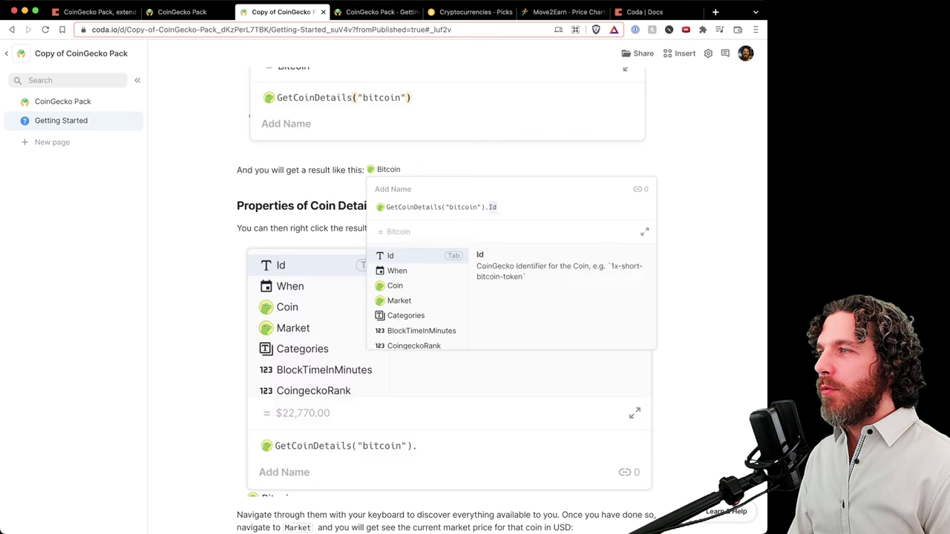
key("Down")
key("Down")
key("Down")
key("Down")
key("Down")
key("Down")
key("Down")
key("Down")
key("Down")
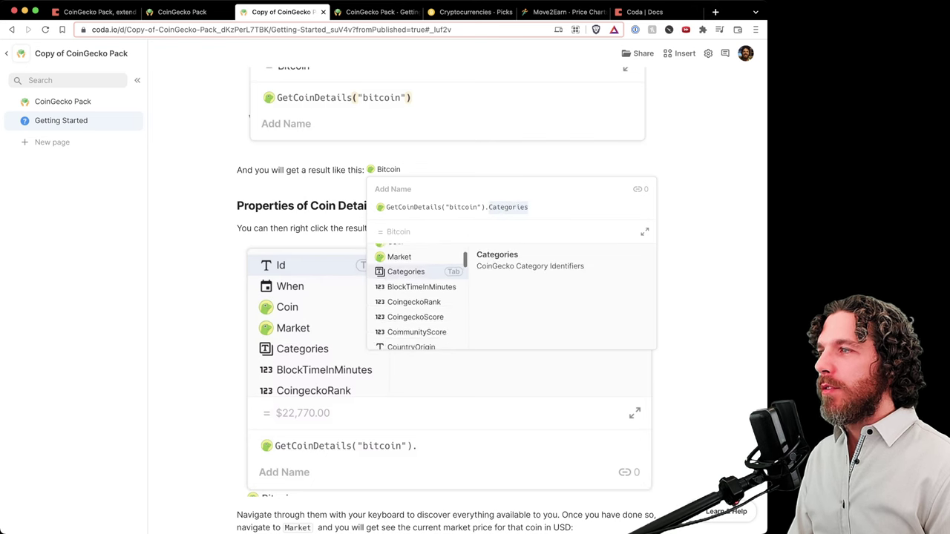
key("Down")
key("Down")
key("Down")
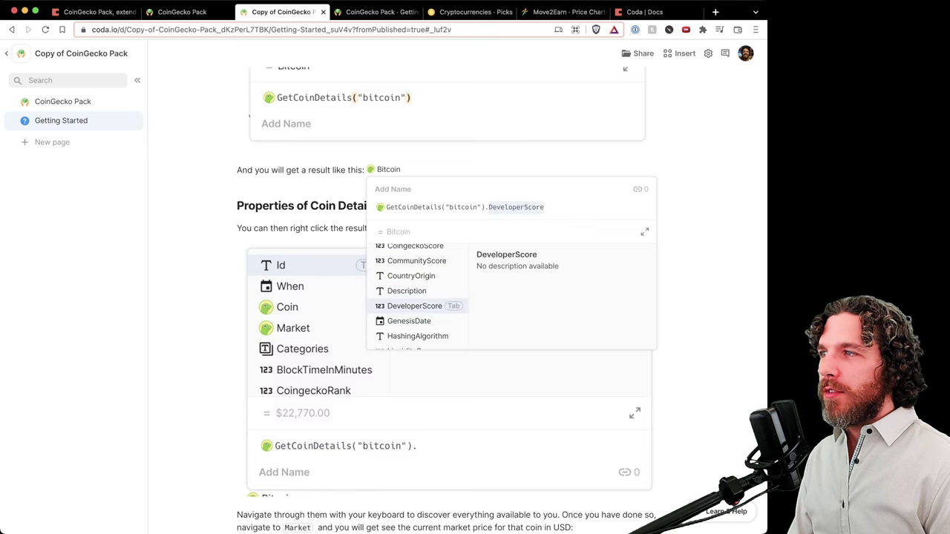
Look through the remaining suggested coin properties, covering the sentiment votes, website links, social accounts, Github and Bitbucket
key("Down")
key("Down")
key("Down")
key("Down")
key("Down")
key("Down")
key("Down")
key("Down")
key("Down")
key("Down")
key("Down")
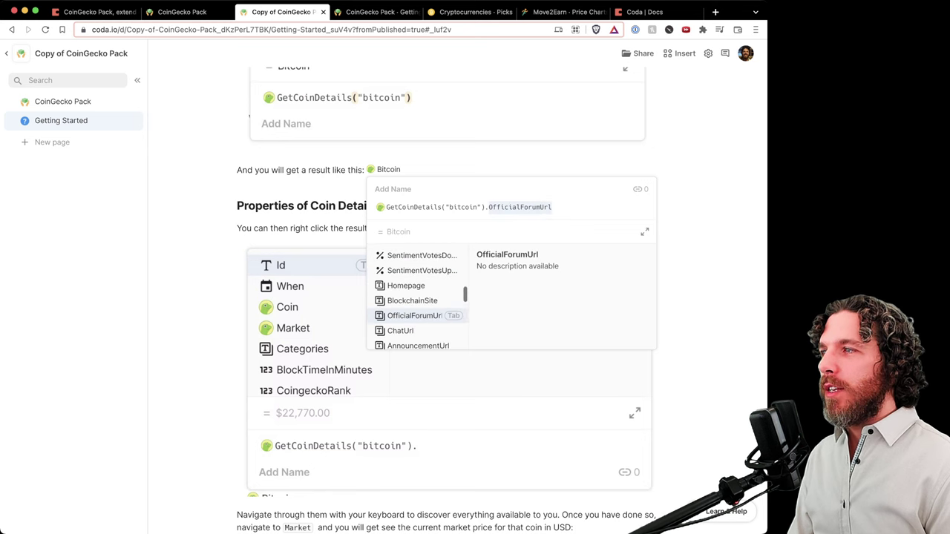
key("Down")
key("Down")
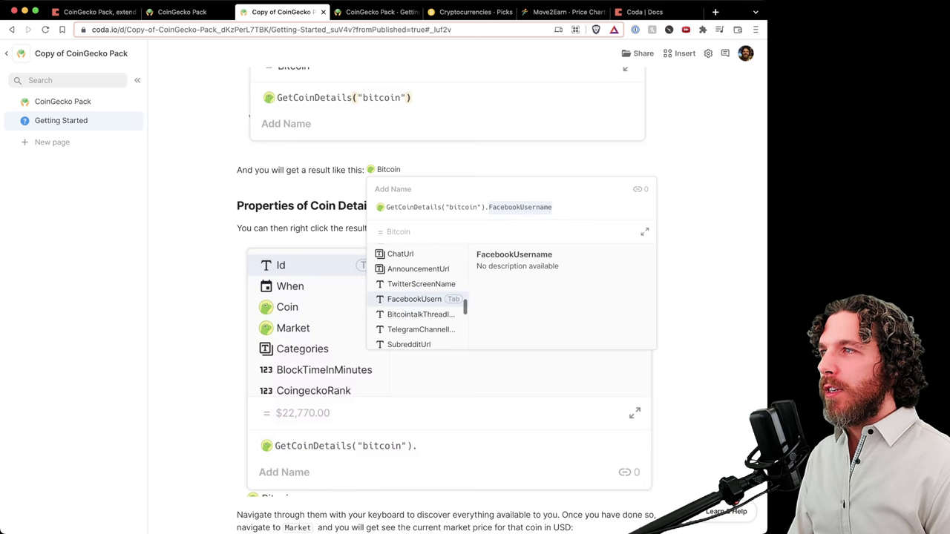
key("Up")
scroll(420, 297, "down", 2)
scroll(419, 278, "down", 2)
scroll(420, 278, "up", 2)
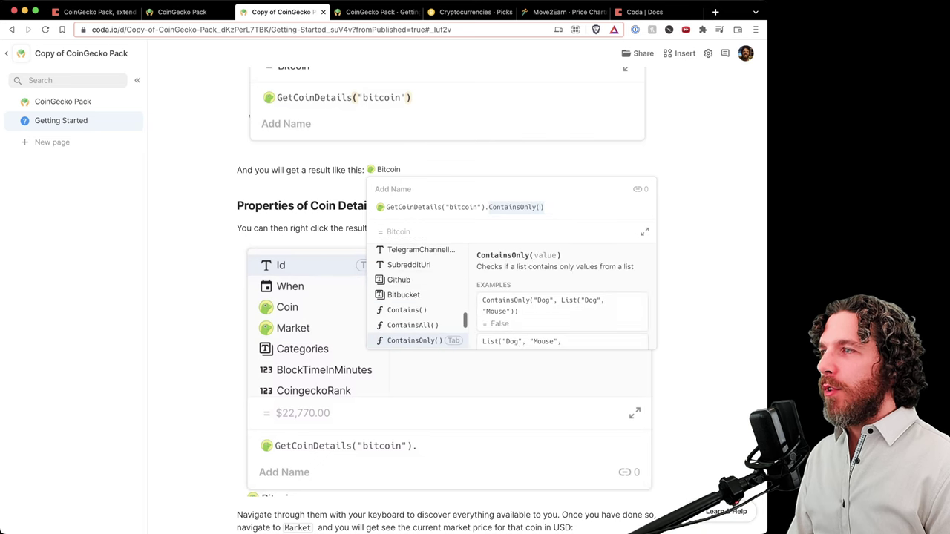
scroll(419, 279, "up", 1)
key("Down")
key("Up")
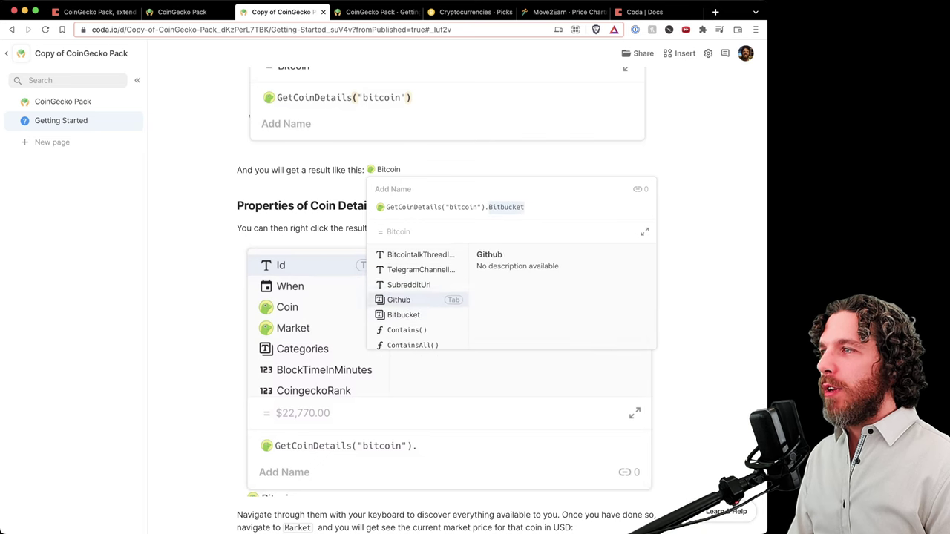
Go back through the coin properties to the start of the suggestions and leave the formula
key("Up")
key("Up")
key("Up")
key("Up")
key("Down")
key("Down")
scroll(419, 297, "up", 2)
scroll(420, 297, "up", 5)
key("Up")
key("Up")
key("Up")
key("Up")
key("Up")
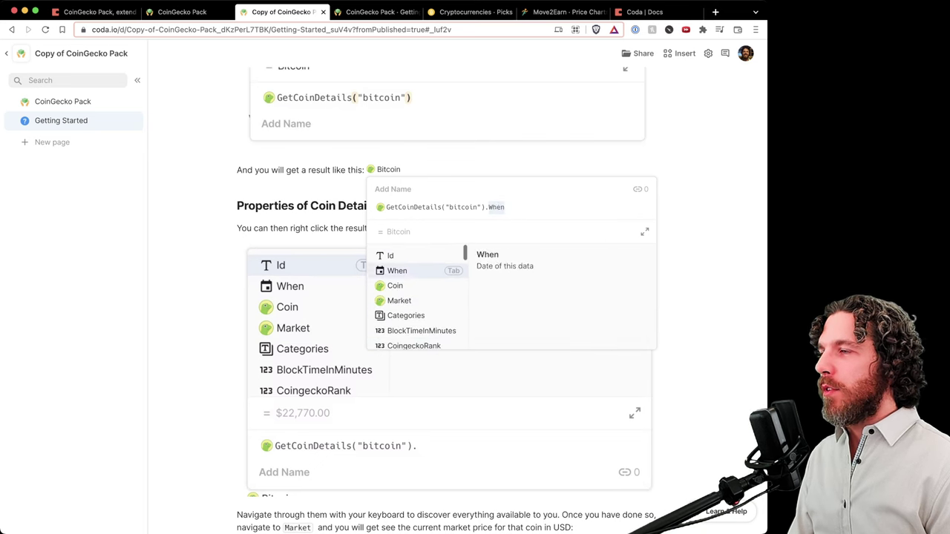
key("Down")
key("Down")
key("Up")
key("Up")
key("Escape")
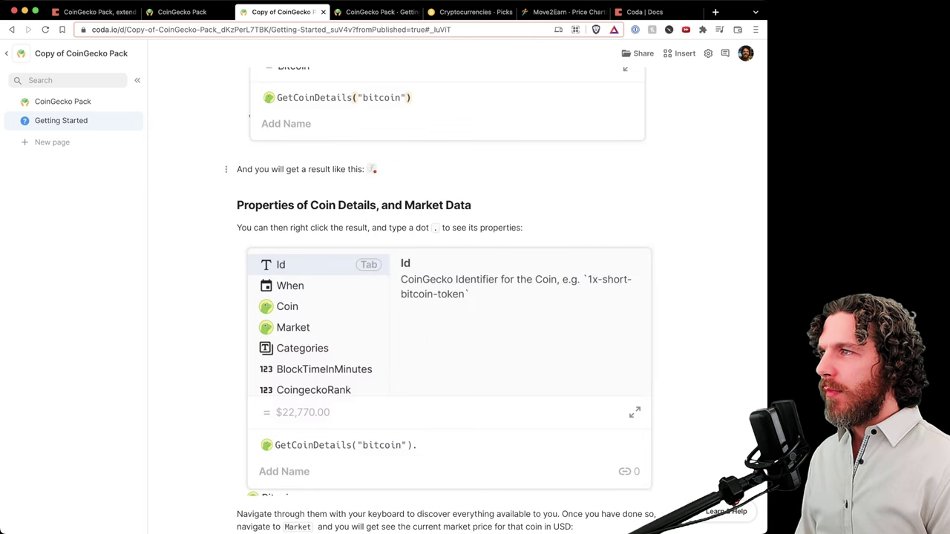
Remove the trailing dot from the Bitcoin result's formula so it reads GetCoinDetails("bitcoin")
left_click(372, 169)
key("BackSpace")
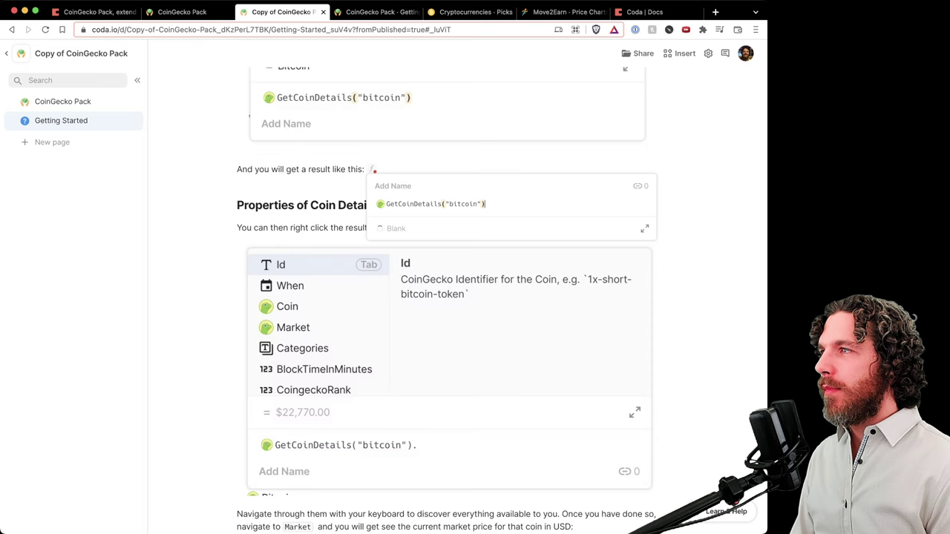
key("Return")
In the original CoinGecko Pack doc's Getting Started guide, correct "you will get see" to "you will see" in the sentence about Market
scroll(449, 311, "down", 1)
scroll(445, 297, "down", 3)
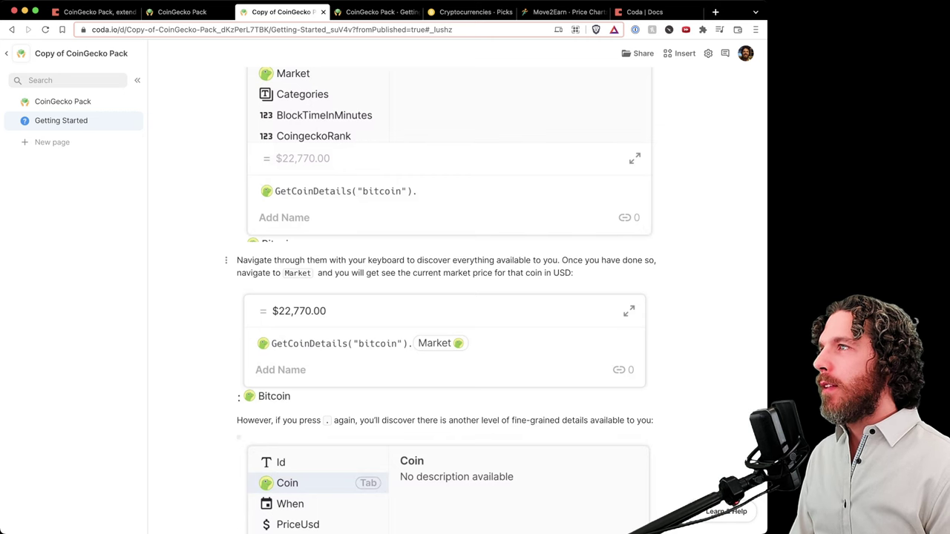
key("ctrl+Tab")
scroll(497, 297, "down", 10)
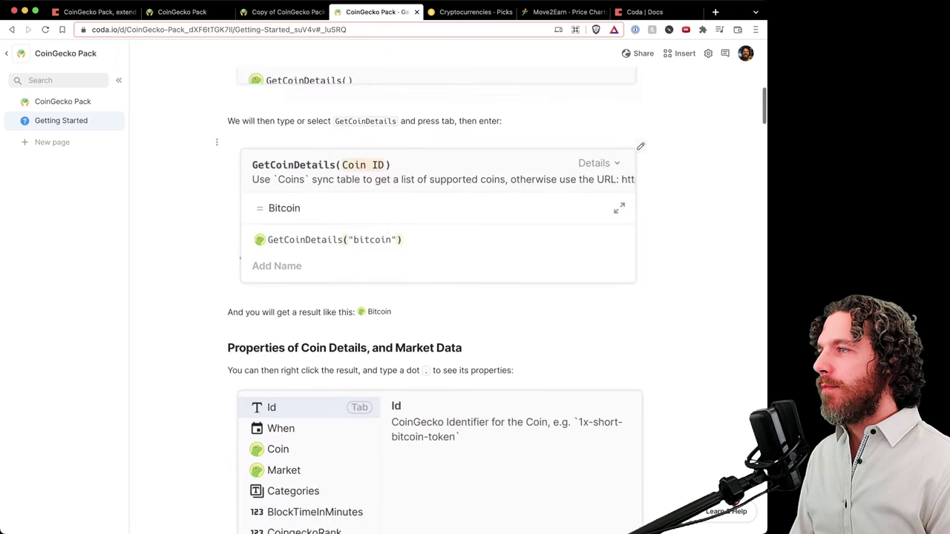
left_click(376, 310)
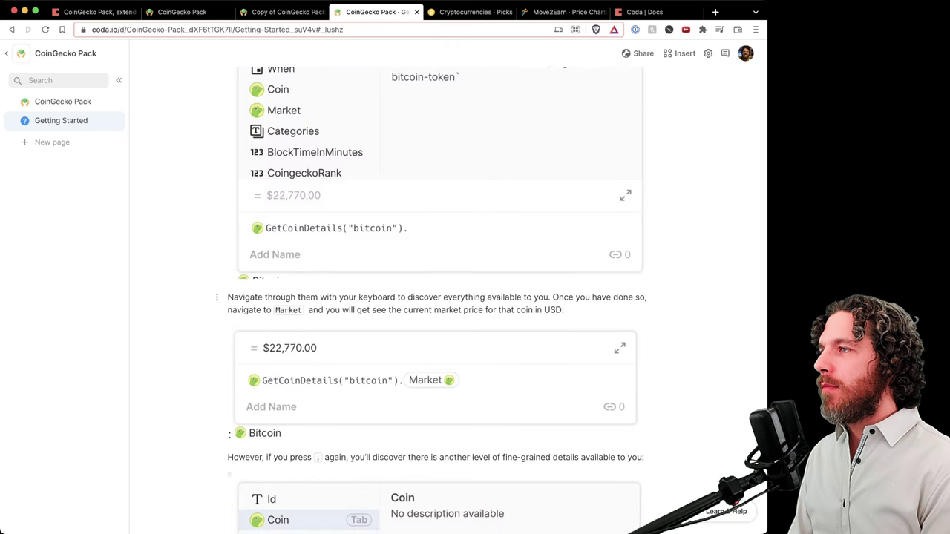
double_click(363, 311)
key("BackSpace")
key("BackSpace")
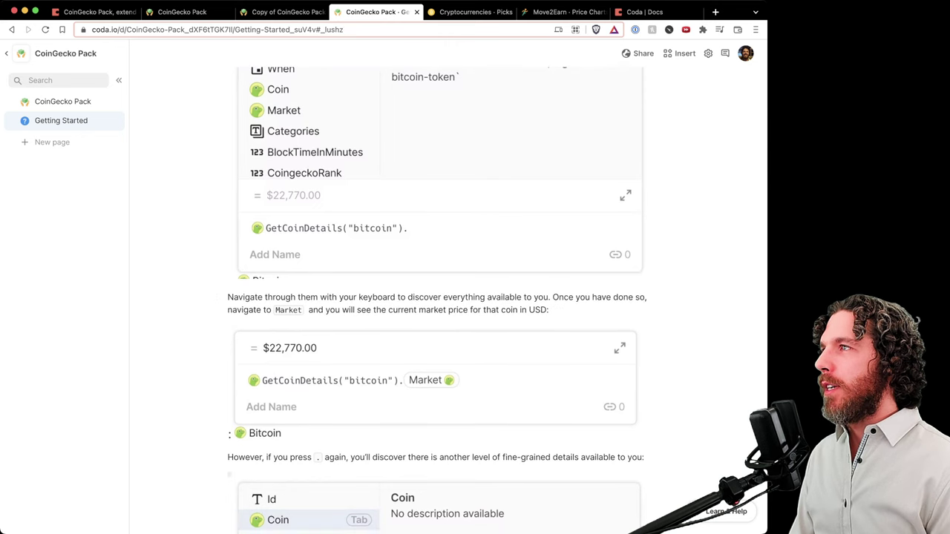
Back in the copied doc, extend the Bitcoin result's formula with the Market property
key("ctrl+shift+Tab")
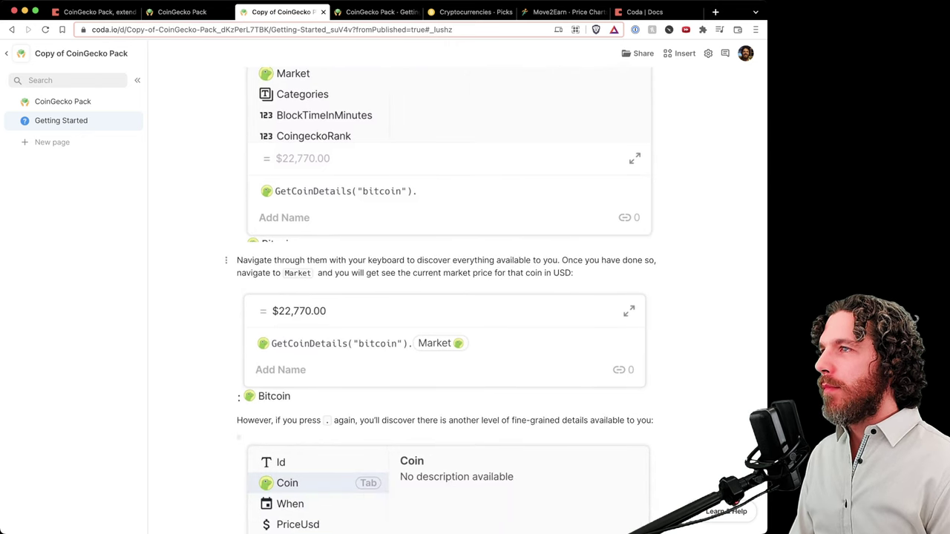
scroll(446, 297, "down", 3)
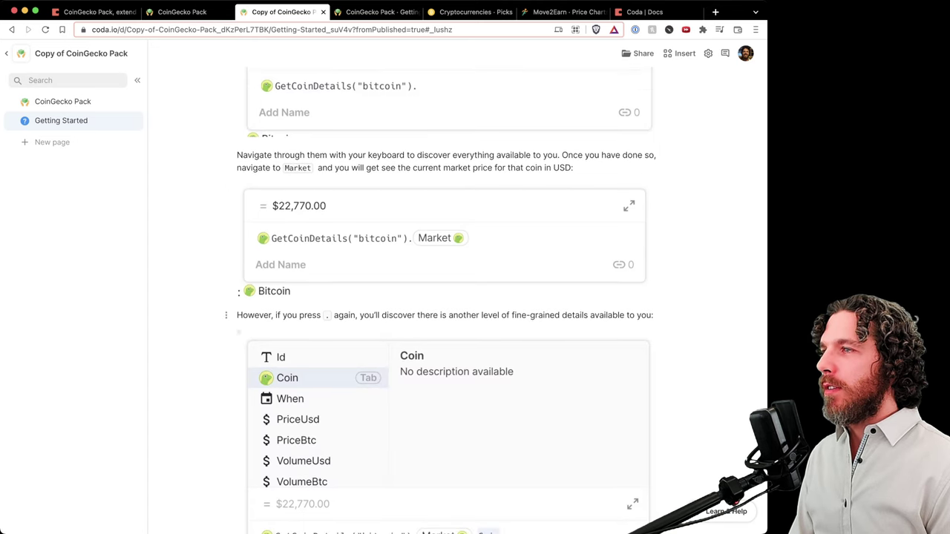
scroll(446, 297, "down", 3)
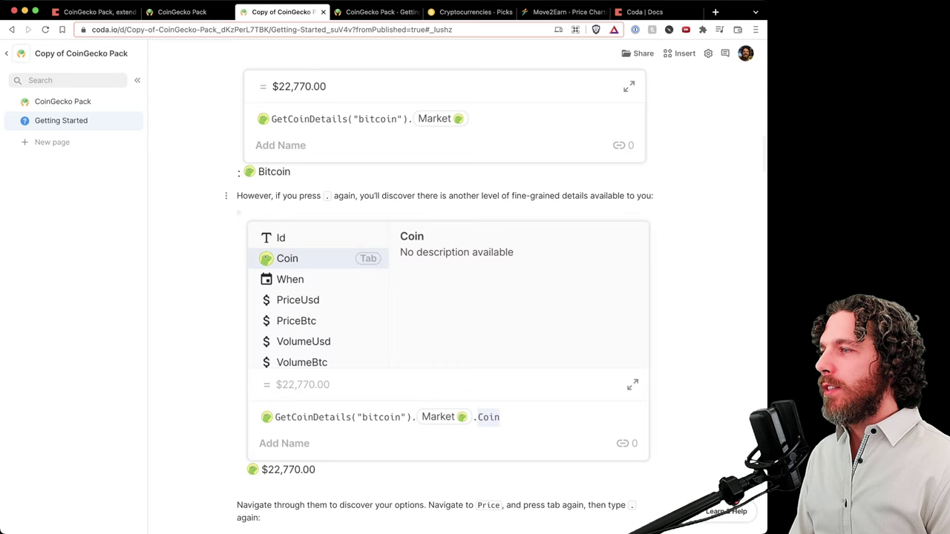
scroll(445, 297, "up", 10)
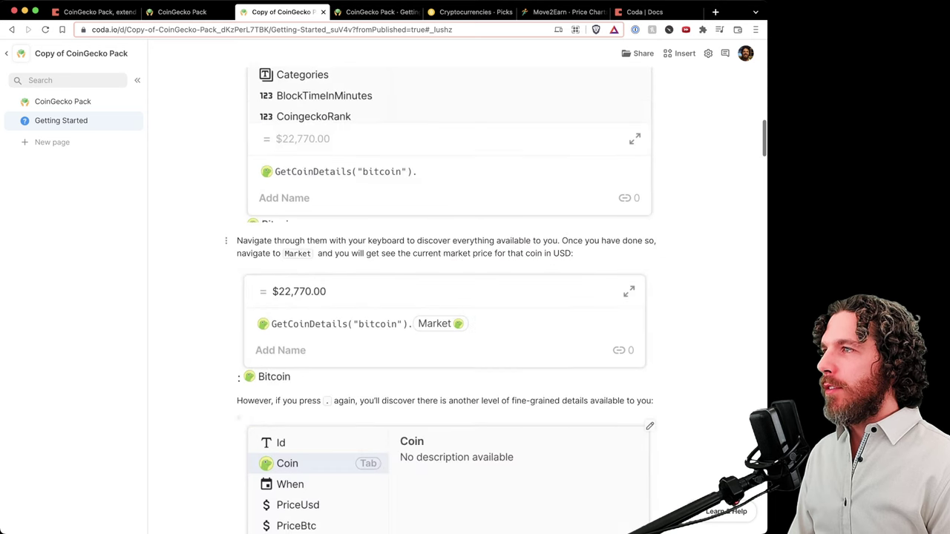
scroll(445, 297, "up", 1)
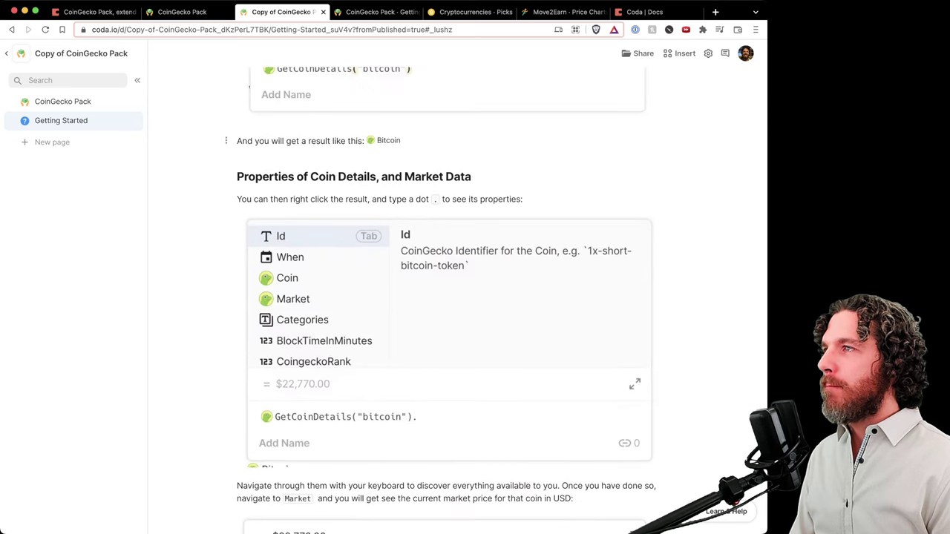
right_click(388, 141)
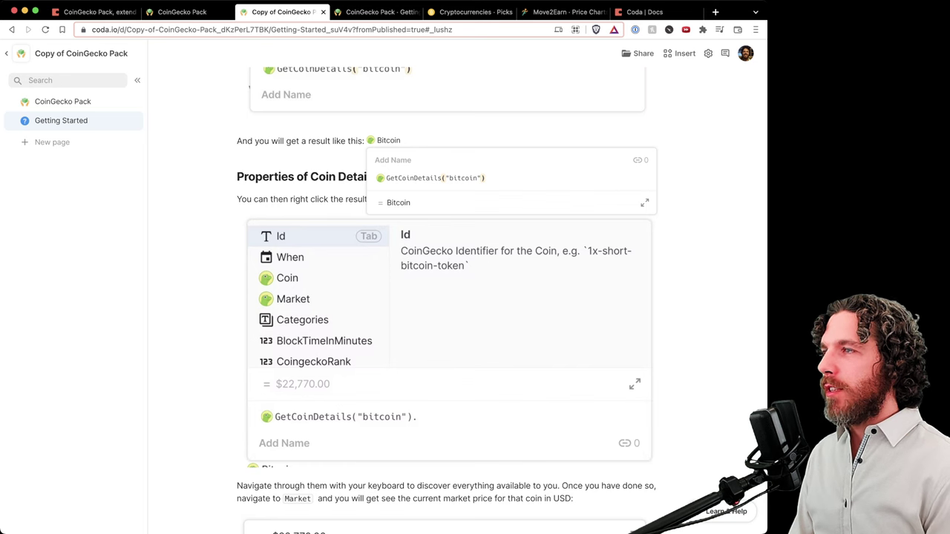
type(".")
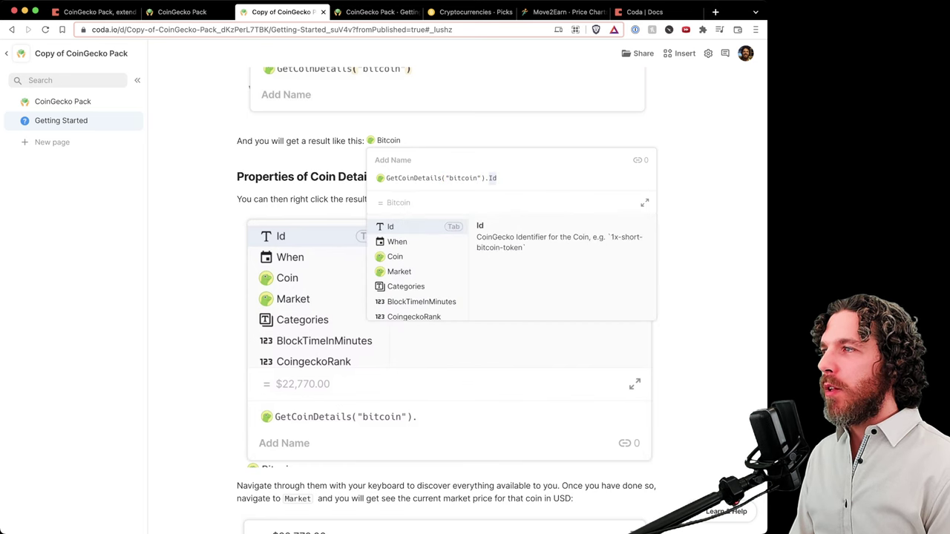
key("Down")
key("Down")
key("Down")
key("Tab")
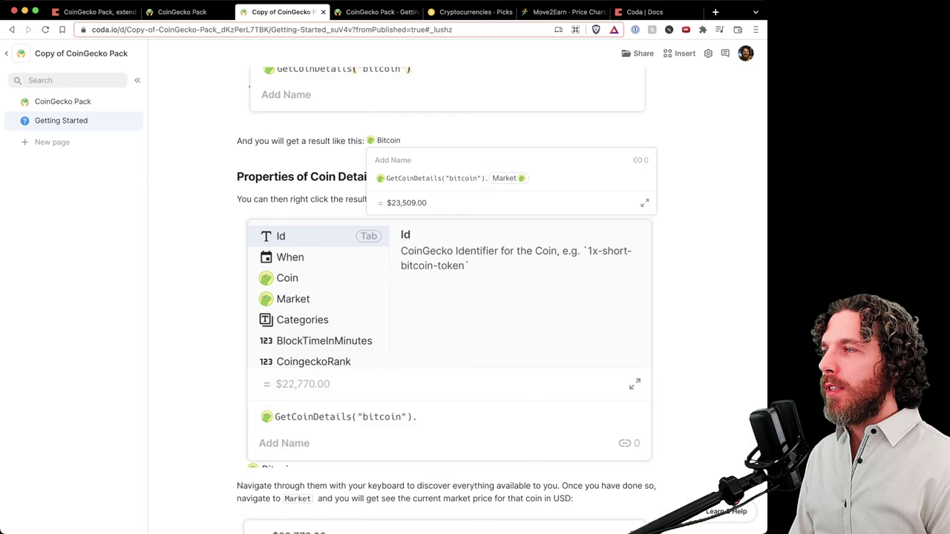
mouse_move(407, 203)
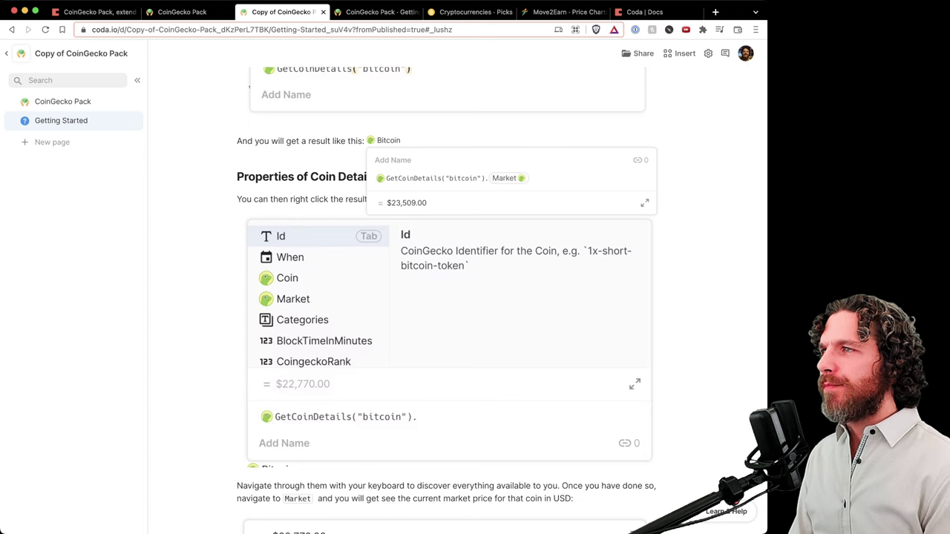
Append a dot after Market and look through its properties for price, volume, market cap and social statistics
type(".")
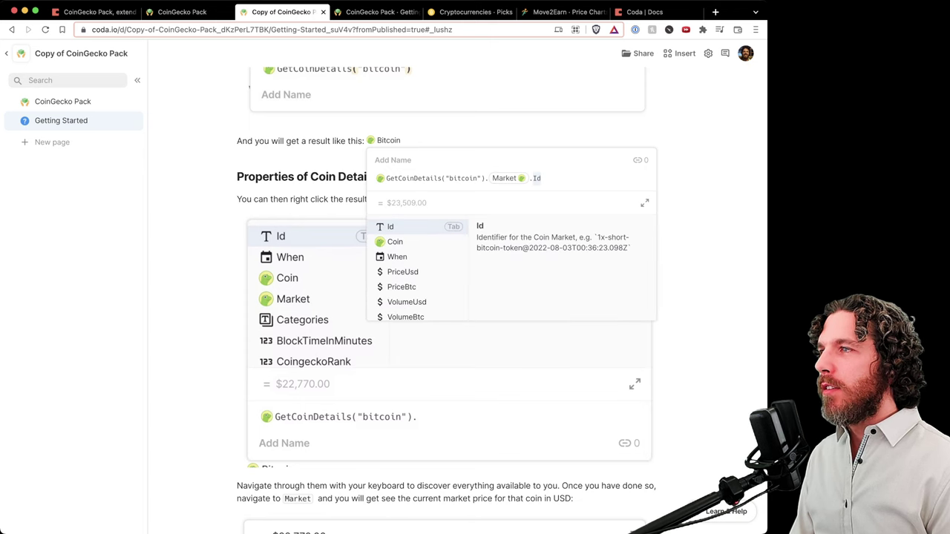
key("Down")
key("Down")
key("Down")
key("Up")
key("Up")
scroll(418, 268, "down", 2)
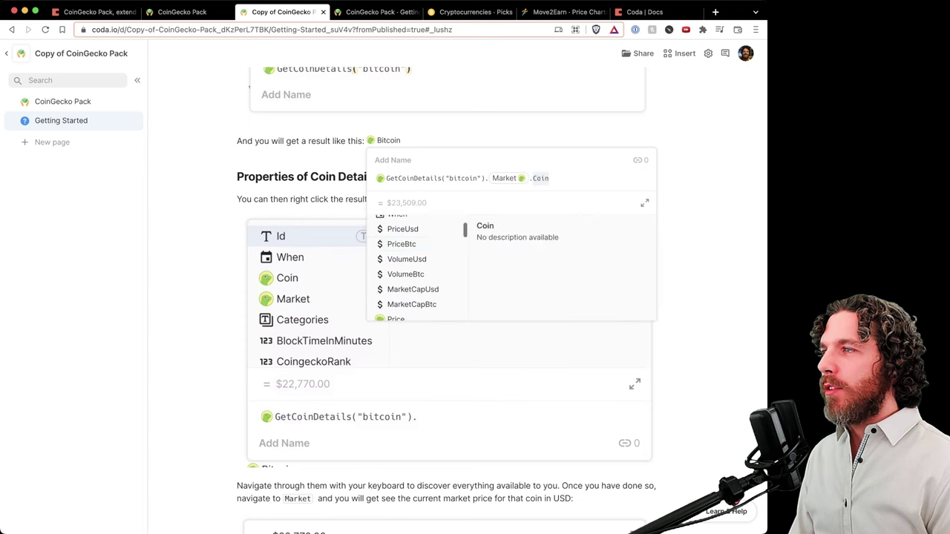
scroll(418, 267, "down", 2)
key("Down")
key("Down")
key("Down")
key("Down")
key("Down")
key("Down")
scroll(418, 267, "up", 4)
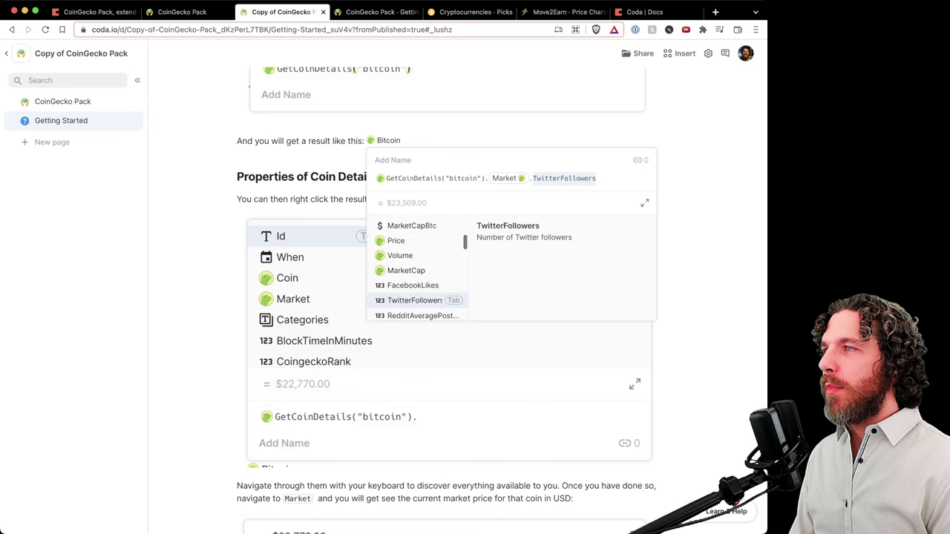
scroll(418, 269, "up", 1)
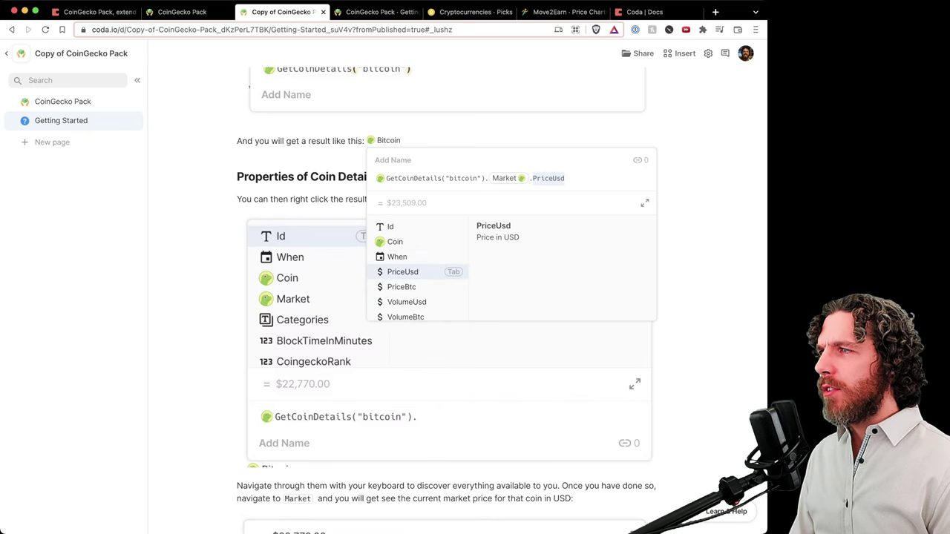
Extend the Bitcoin formula with Market's Price property after going through the USD, BTC and multi-currency options
key("Down")
key("Down")
key("Down")
key("Down")
key("Down")
key("Down")
key("Down")
key("Up")
key("Up")
key("Up")
key("Up")
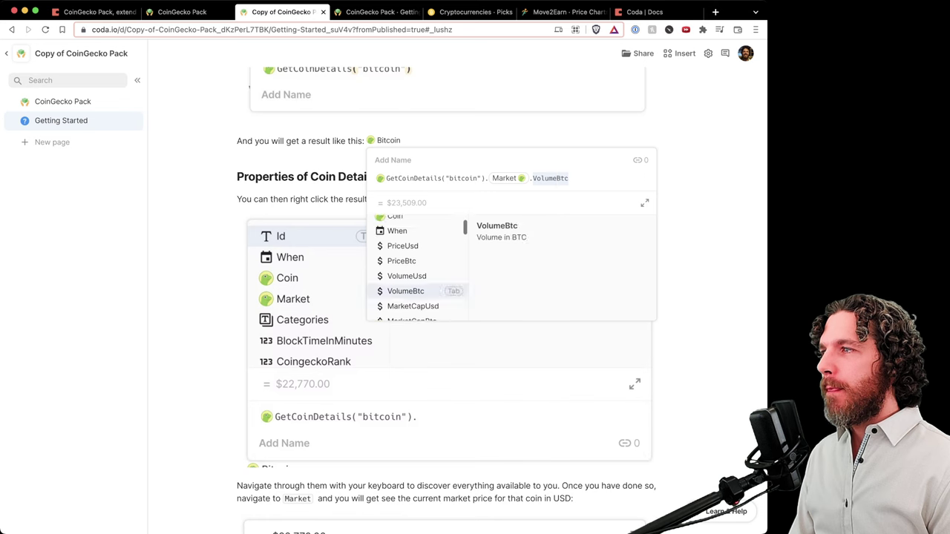
key("Down")
key("Down")
key("Down")
key("Down")
key("Down")
key("Down")
key("Down")
key("Down")
key("Down")
scroll(417, 267, "down", 2)
scroll(418, 267, "up", 3)
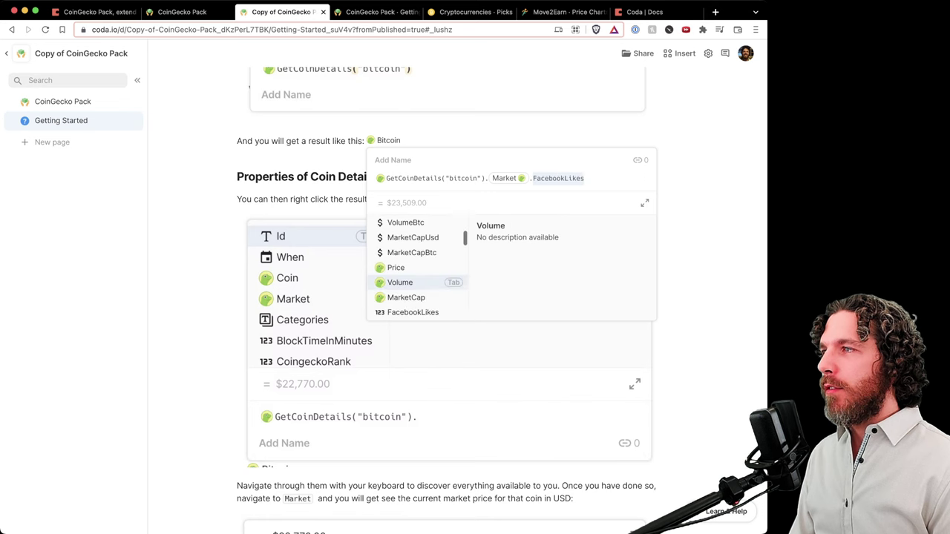
key("Up")
key("Tab")
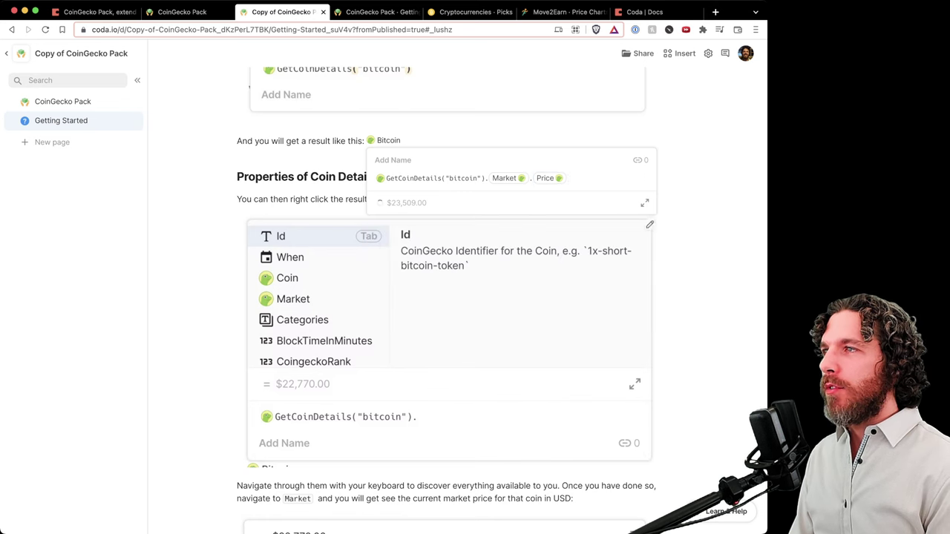
Append a dot after Price in the Bitcoin formula, go through the available currencies and choose Gbp
type(".")
key("Down")
key("Down")
key("Down")
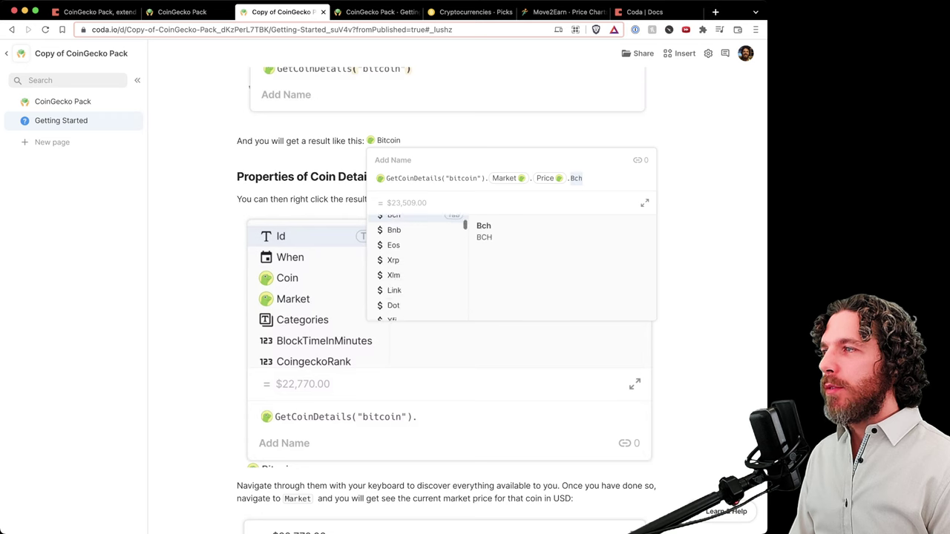
key("Down")
key("Down")
key("Down")
key("Down")
key("Down")
key("Down")
key("Down")
key("Down")
key("Down")
key("Down")
key("Down")
key("Down")
key("Down")
key("Down")
key("Down")
key("Down")
key("Down")
key("Down")
key("Down")
key("Down")
scroll(418, 267, "down", 3)
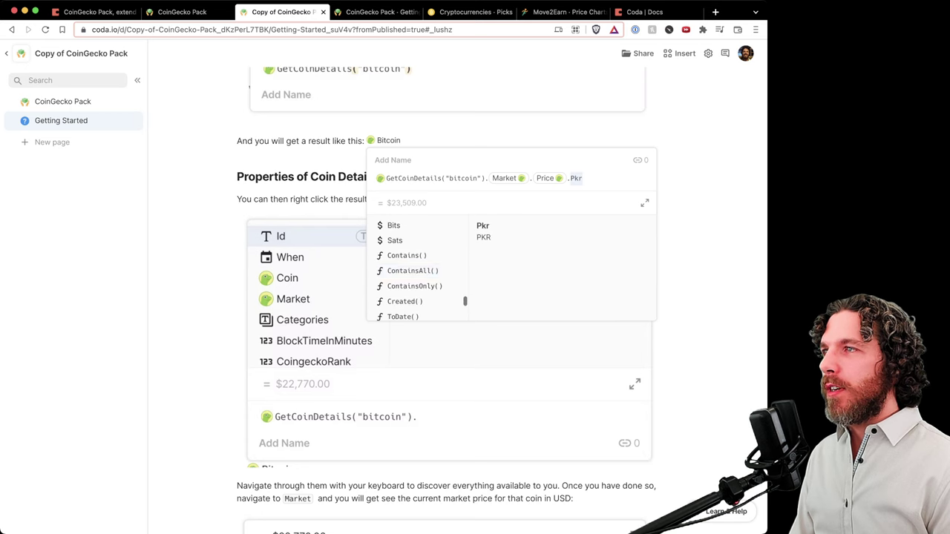
key("Up")
key("Up")
key("Up")
key("Up")
key("Up")
key("Up")
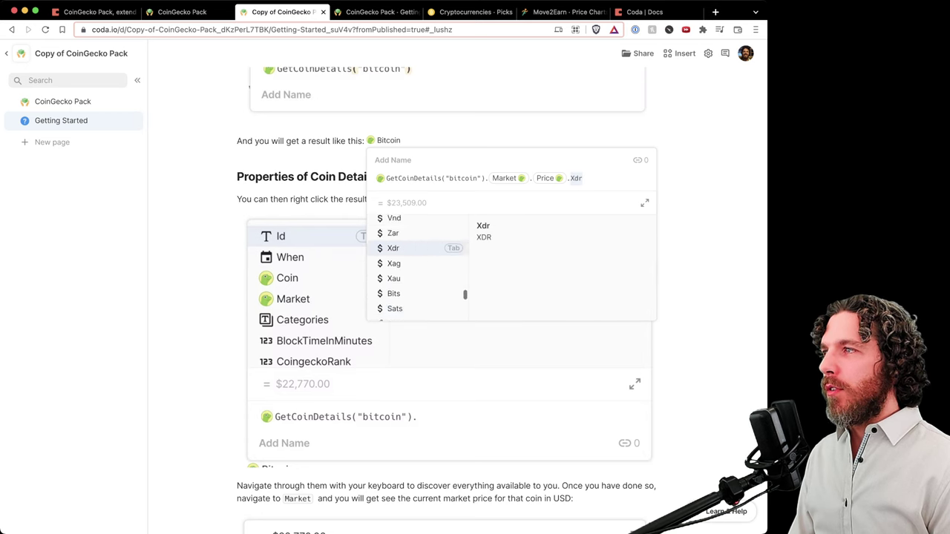
key("Up")
key("Up")
key("Up")
key("Up")
key("Up")
key("Up")
key("Up")
key("Up")
key("Up")
key("Up")
key("Up")
key("Up")
key("Up")
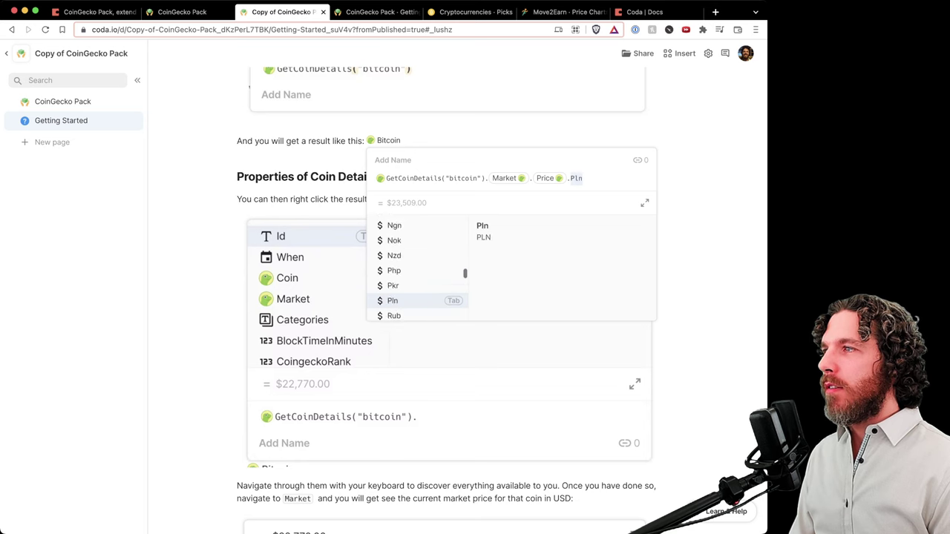
key("Up")
key("Up")
key("Up")
key("Up")
key("Up")
key("Up")
key("Up")
key("Up")
key("Up")
key("Up")
key("Up")
key("Up")
key("Up")
key("Up")
key("Up")
key("Up")
key("Up")
key("Up")
key("Up")
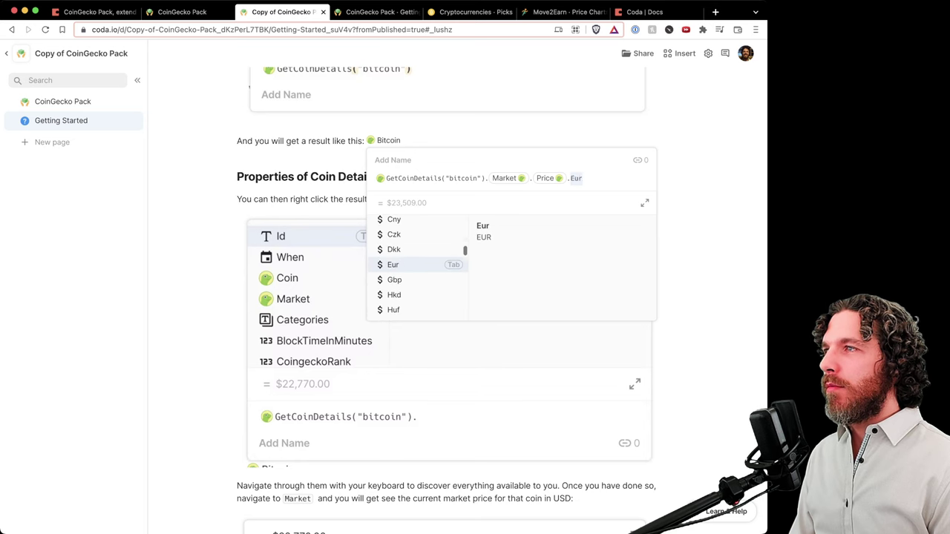
key("Down")
key("Tab")
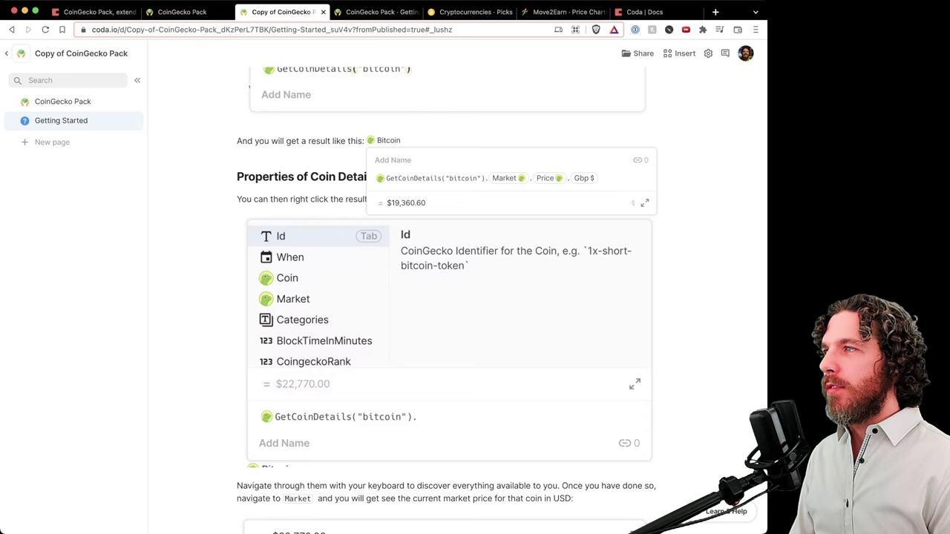
Read on through the Getting Started guide from the coin and market properties to the Historical Market Data section
scroll(446, 297, "down", 10)
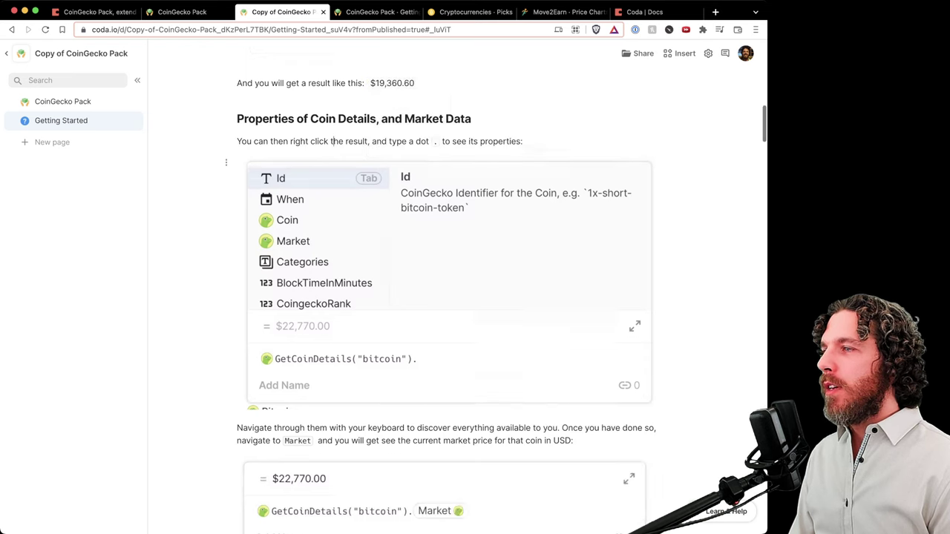
scroll(446, 297, "down", 4)
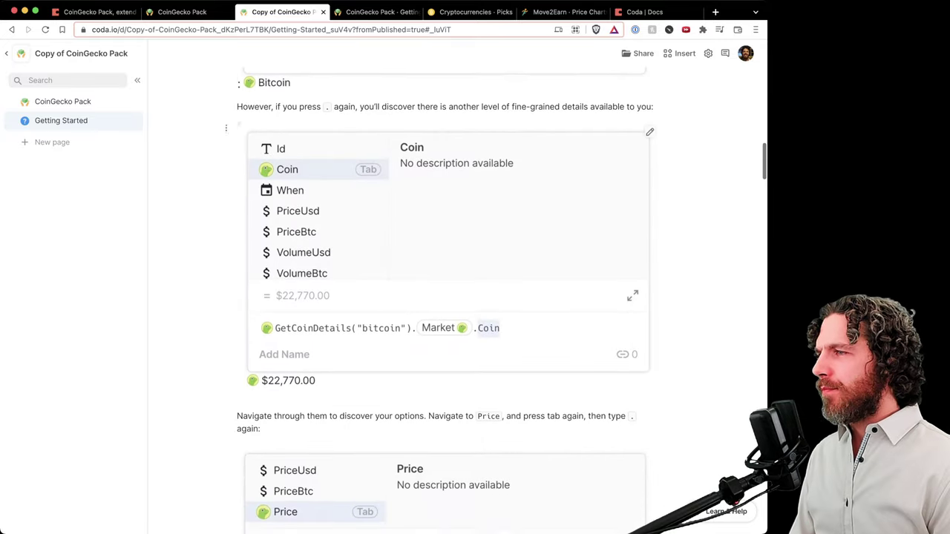
scroll(445, 297, "up", 3)
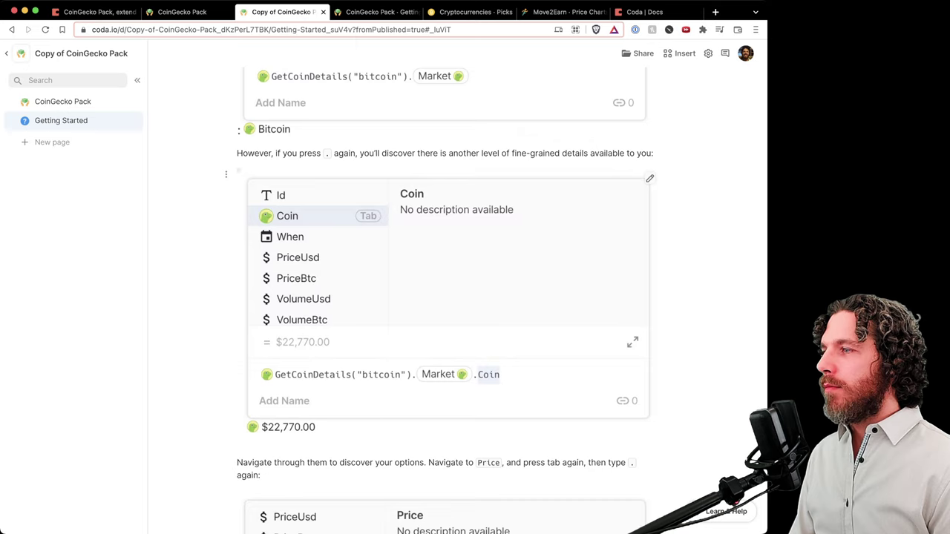
scroll(445, 297, "down", 8)
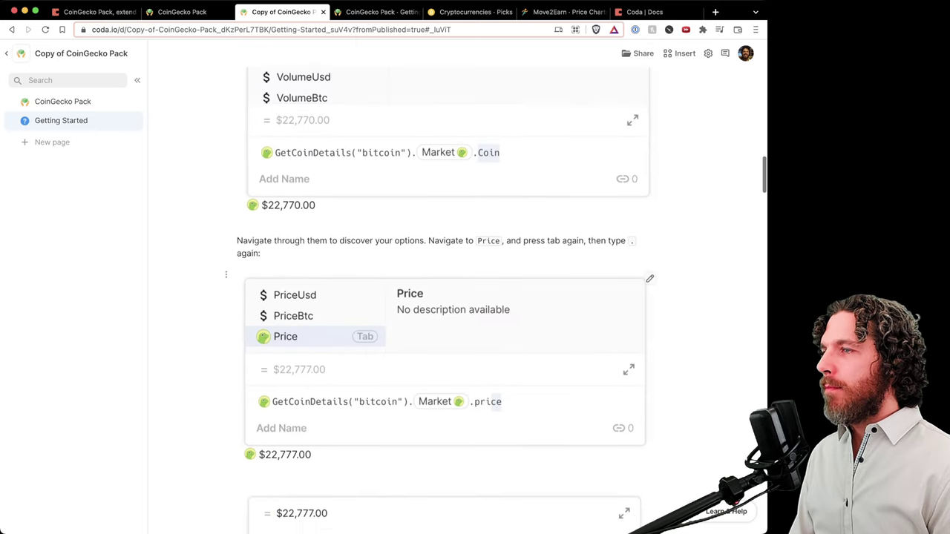
scroll(444, 297, "down", 5)
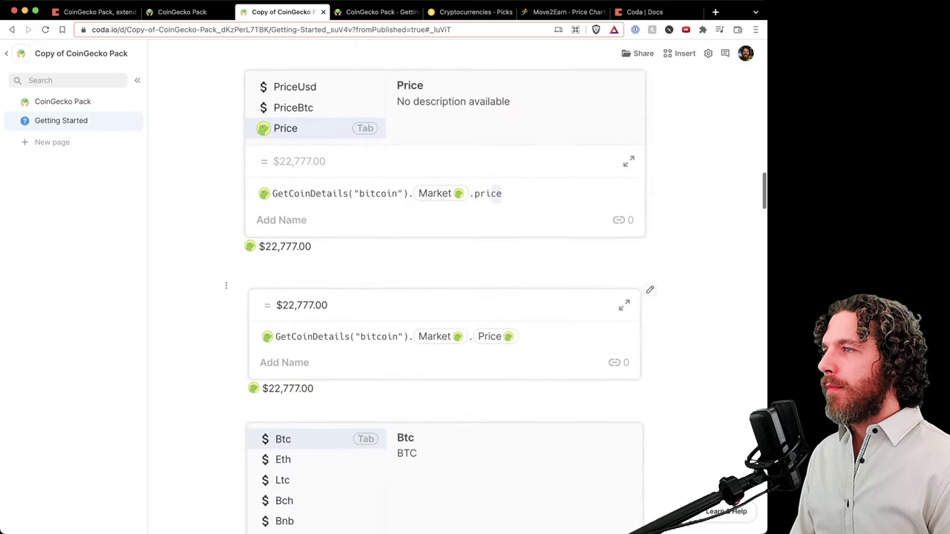
scroll(444, 297, "down", 4)
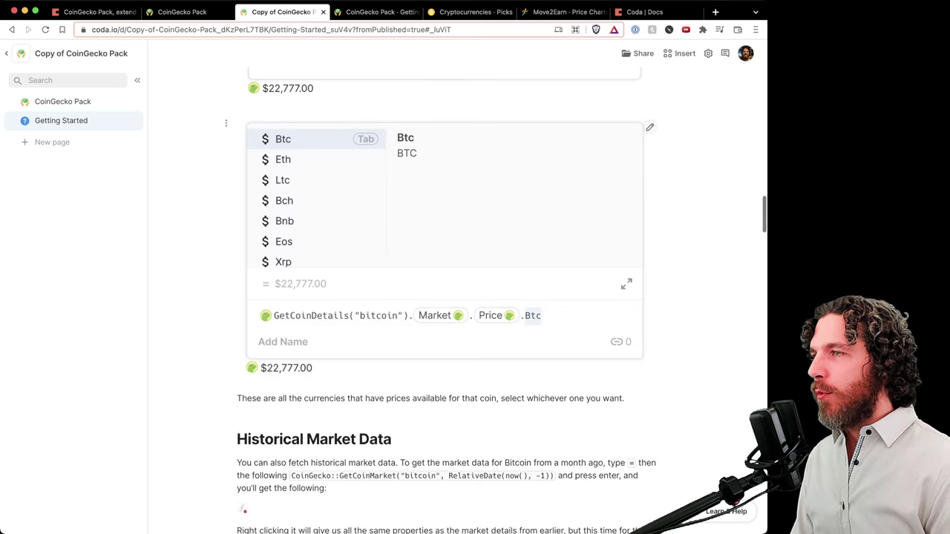
scroll(445, 296, "down", 2)
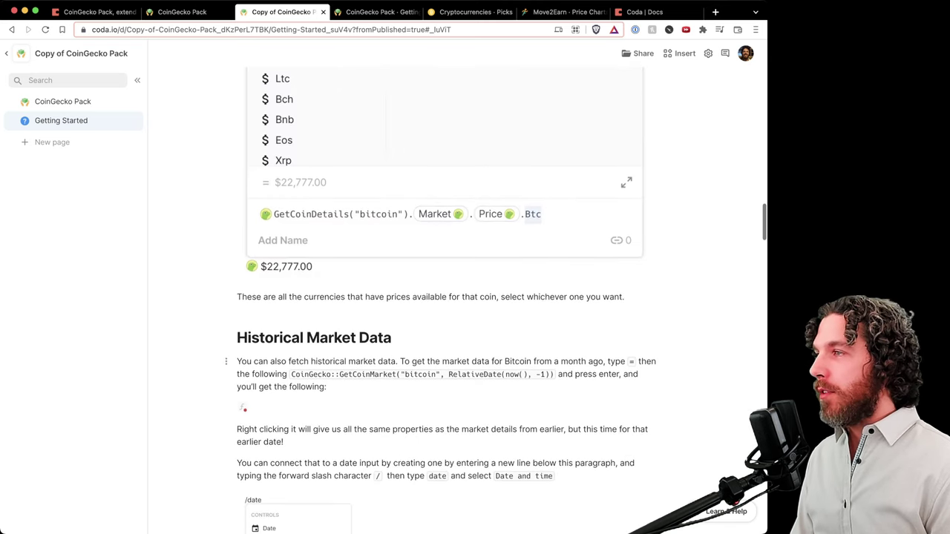
scroll(502, 302, "down", 3)
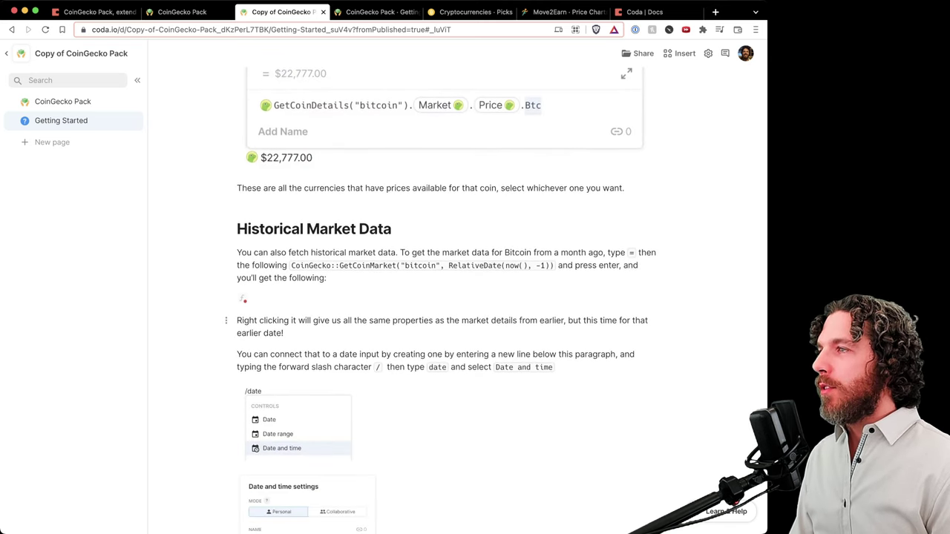
scroll(501, 301, "down", 2)
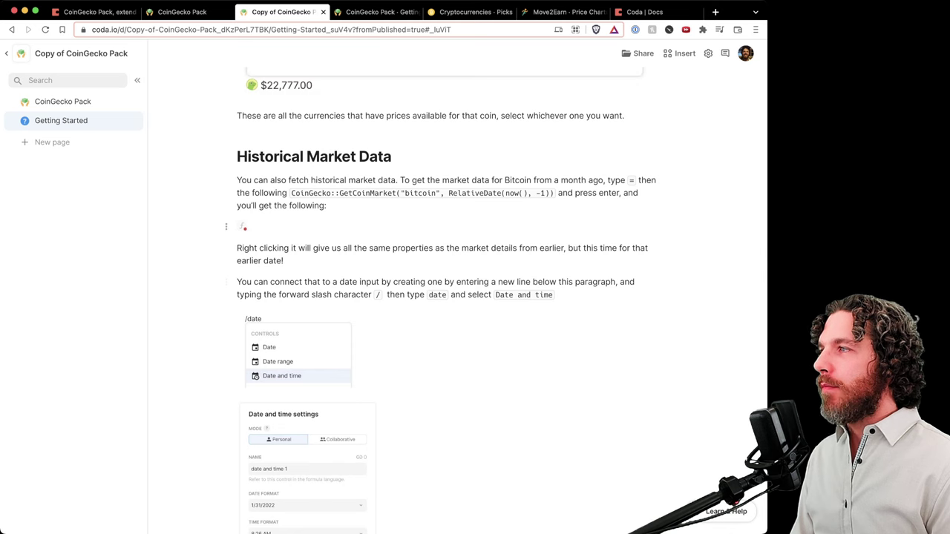
Try to refresh the month-old Bitcoin result under Historical Market Data by resubmitting its GetCoinMarket formula twice
left_click(242, 226)
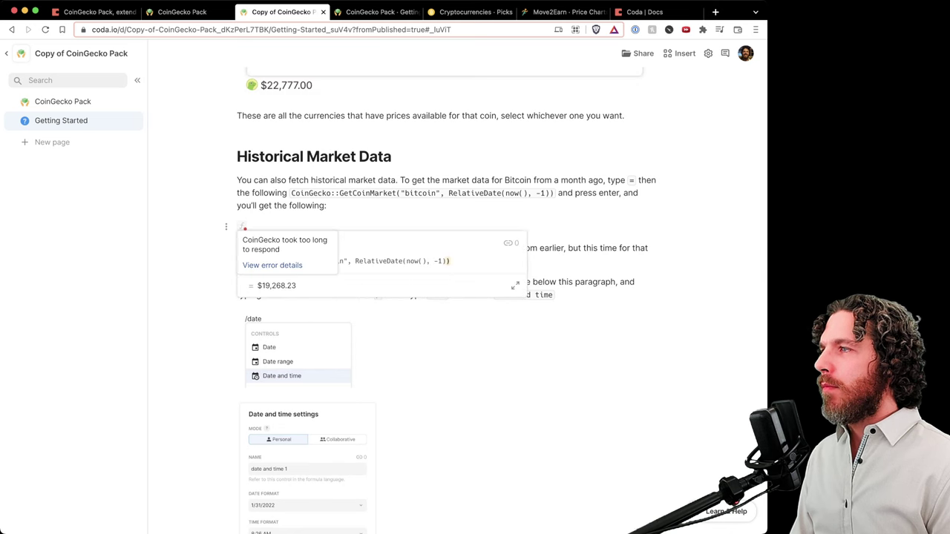
left_click(413, 260)
left_click(451, 261)
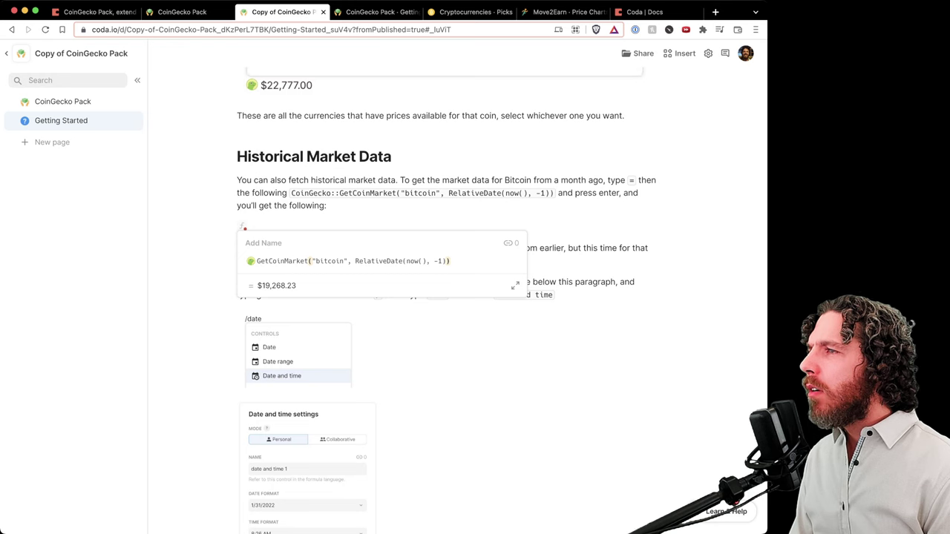
key("Return")
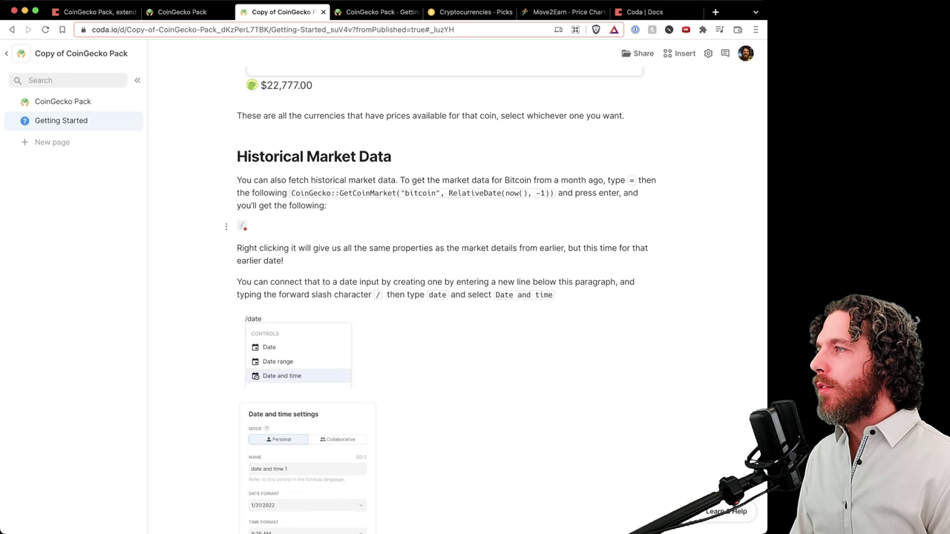
left_click(242, 226)
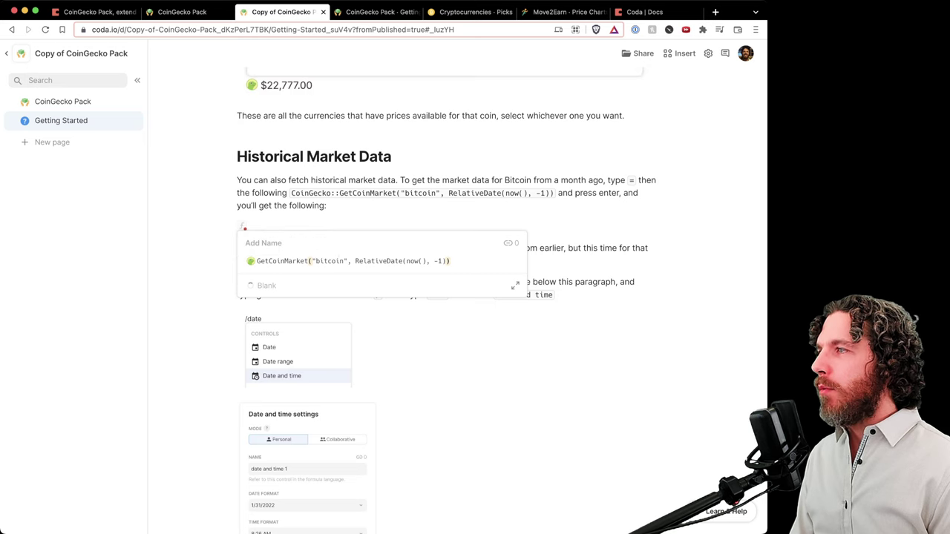
key("Return")
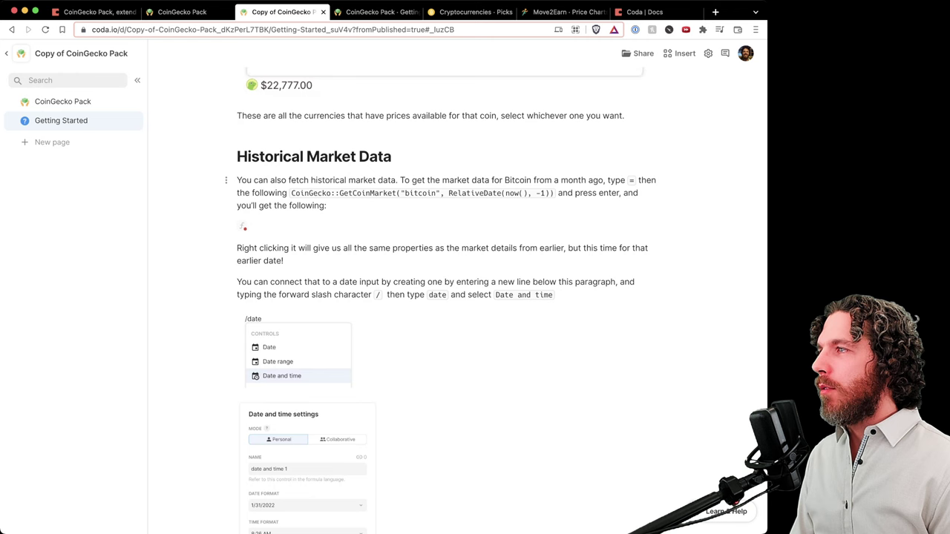
Extend the historical GetCoinMarket formula with the PriceUsd property and apply it
left_click(242, 227)
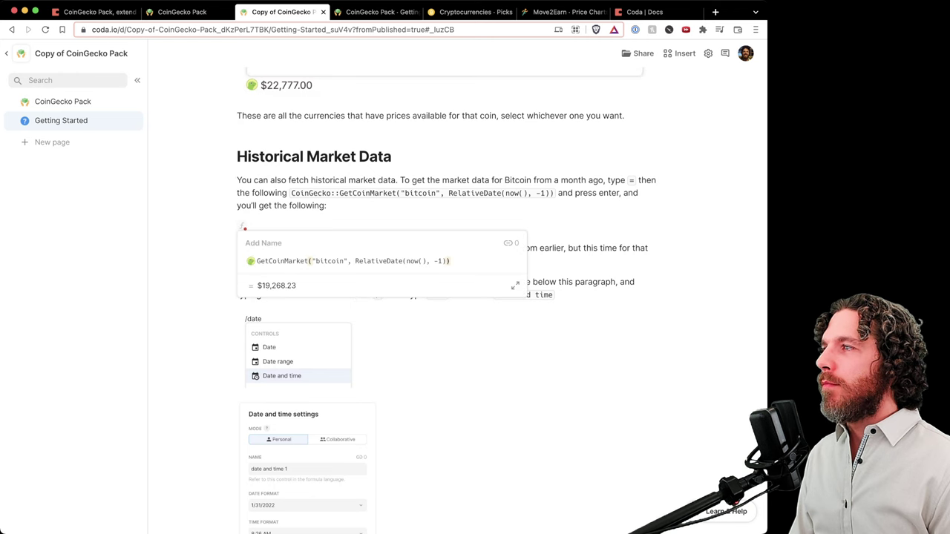
type(".Id")
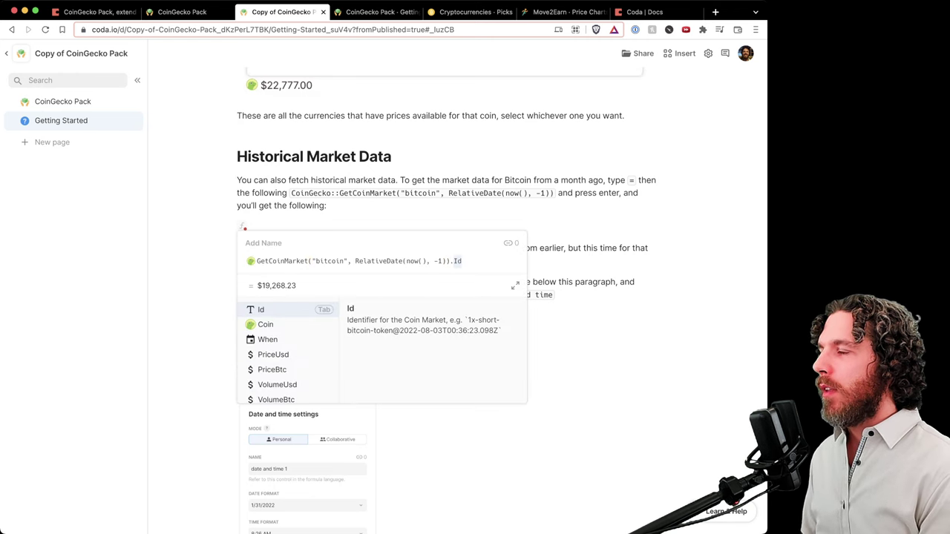
type("Price")
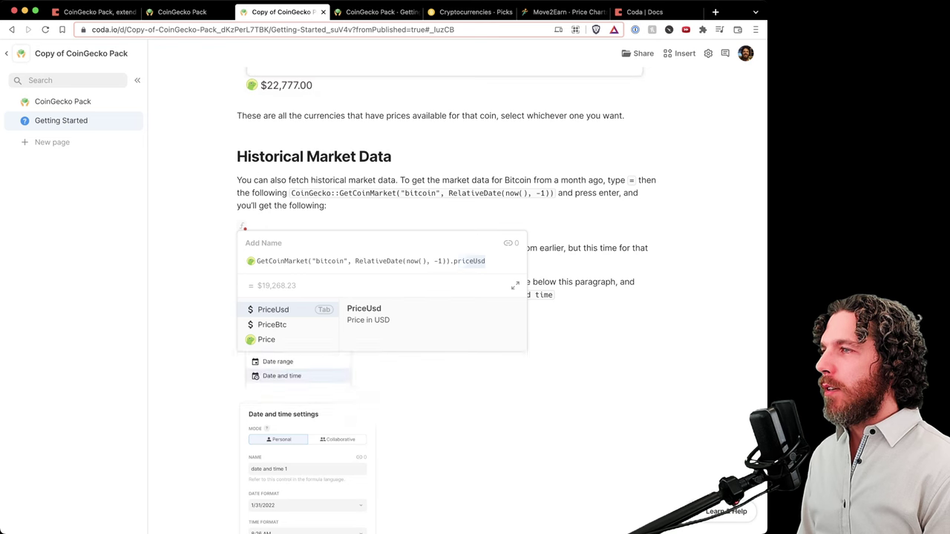
key("Tab")
key("Return")
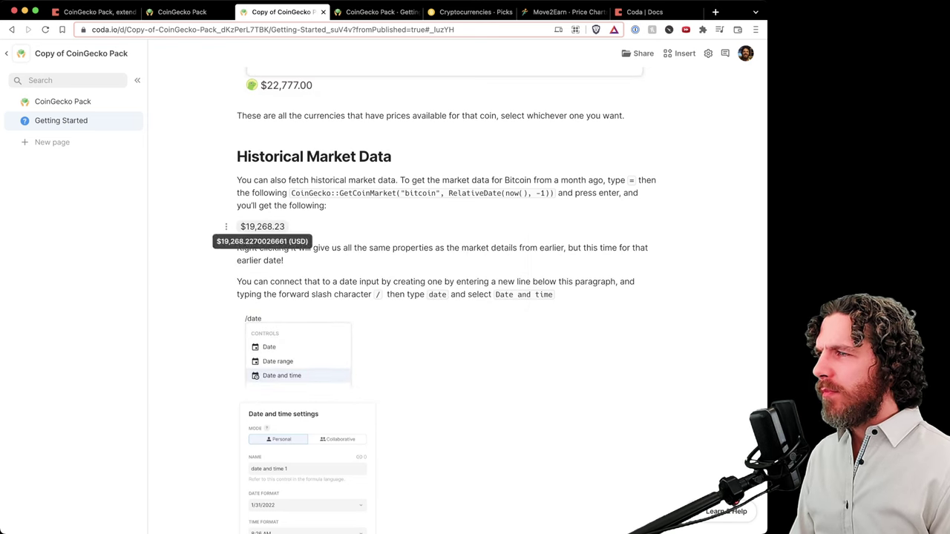
Remove the PriceUsd property from the historical GetCoinMarket formula and apply the change
left_click(262, 226)
left_click(475, 264)
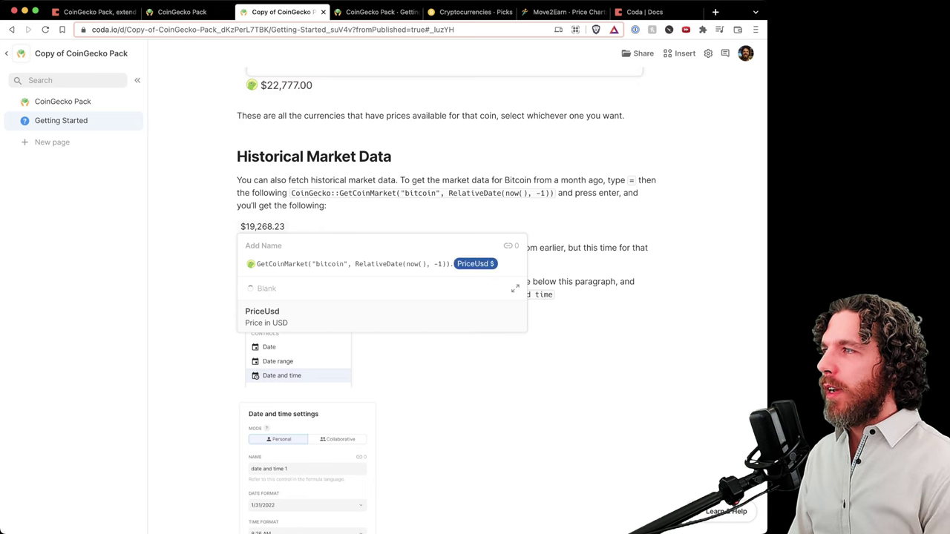
key("BackSpace")
key("Return")
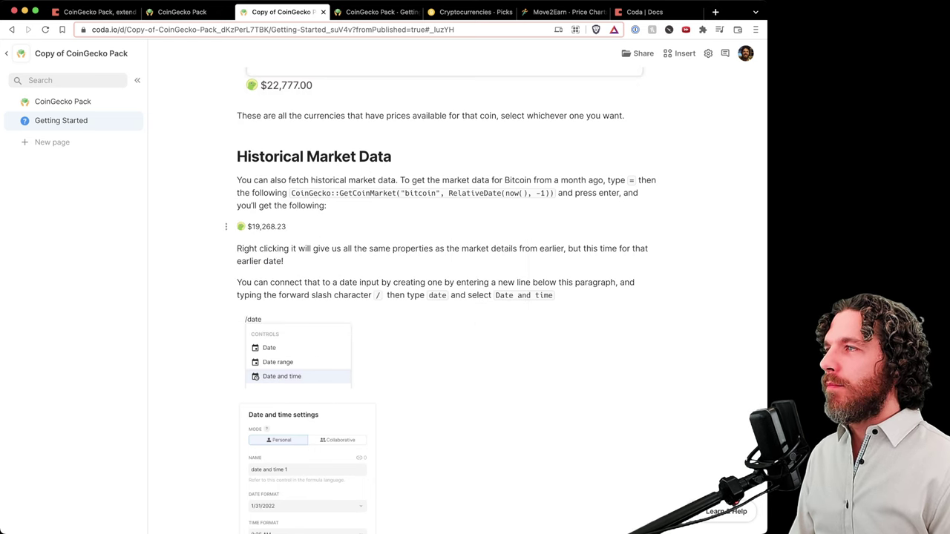
Clear the historical market formula and rebuild it as GetCoinMarket("bitcoin")
mouse_move(266, 227)
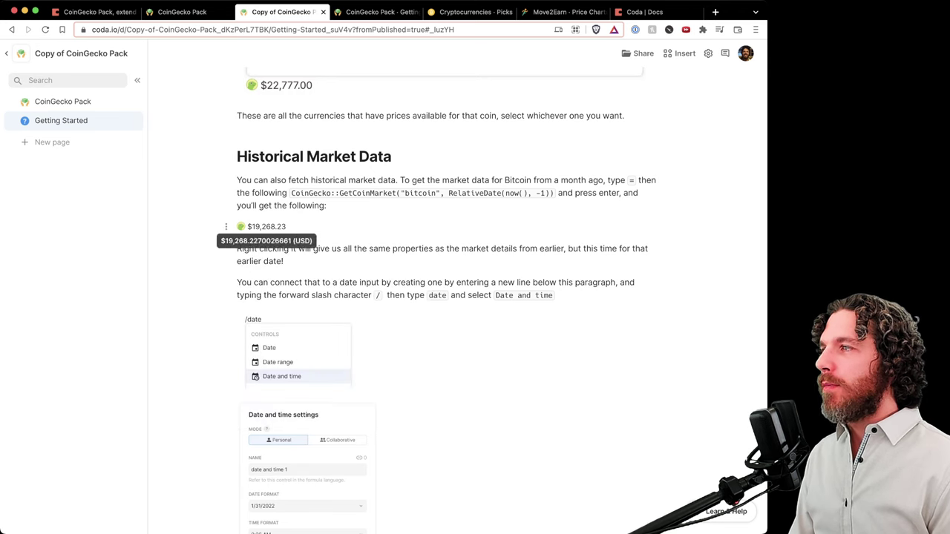
left_click(265, 227)
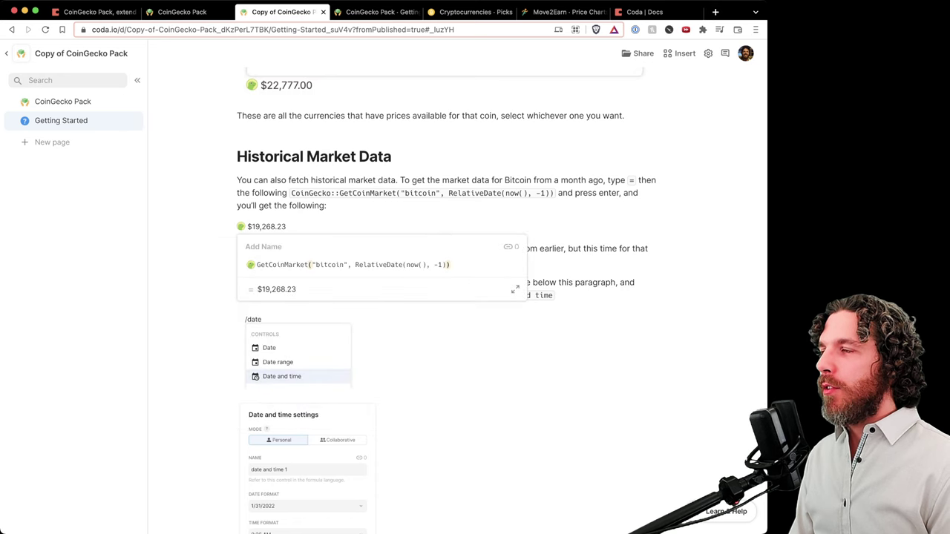
left_click(258, 265)
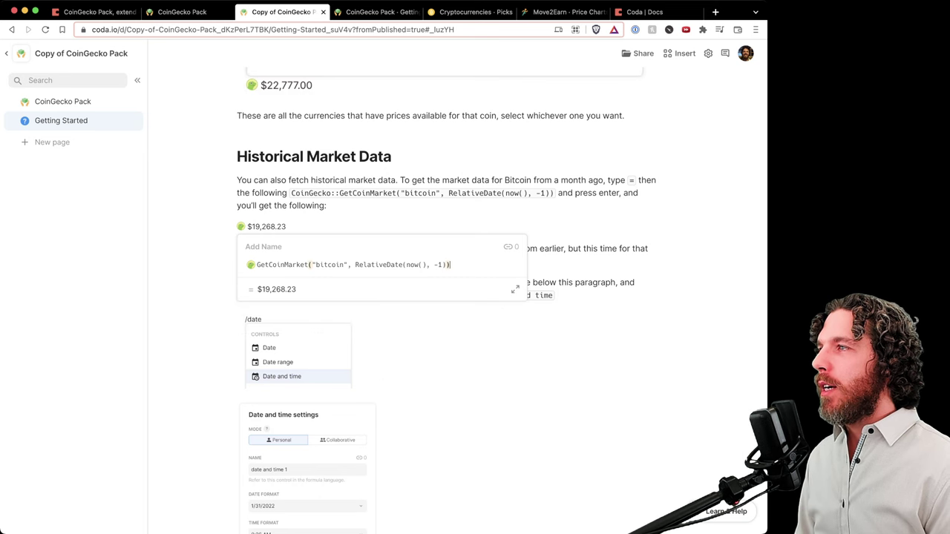
key("ctrl+a")
key("BackSpace")
type("getcoin")
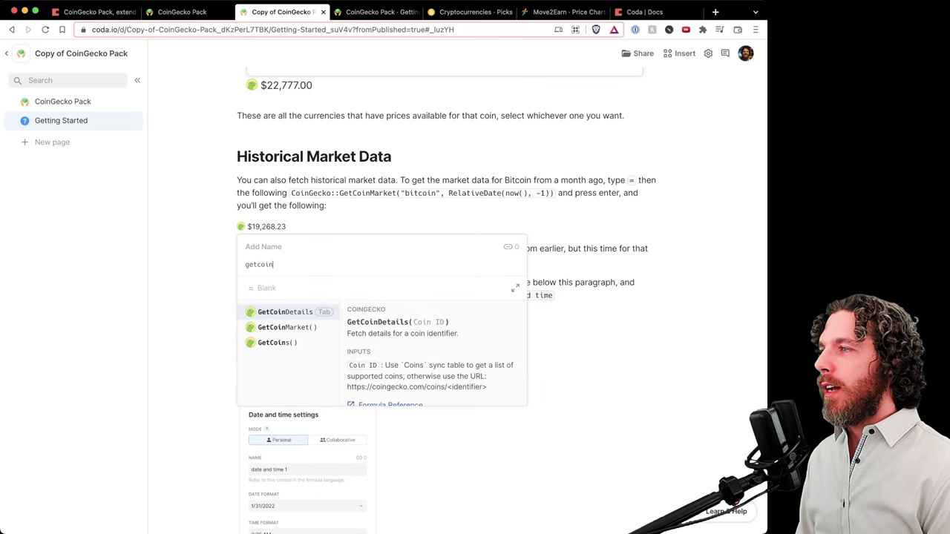
key("Down")
key("Tab")
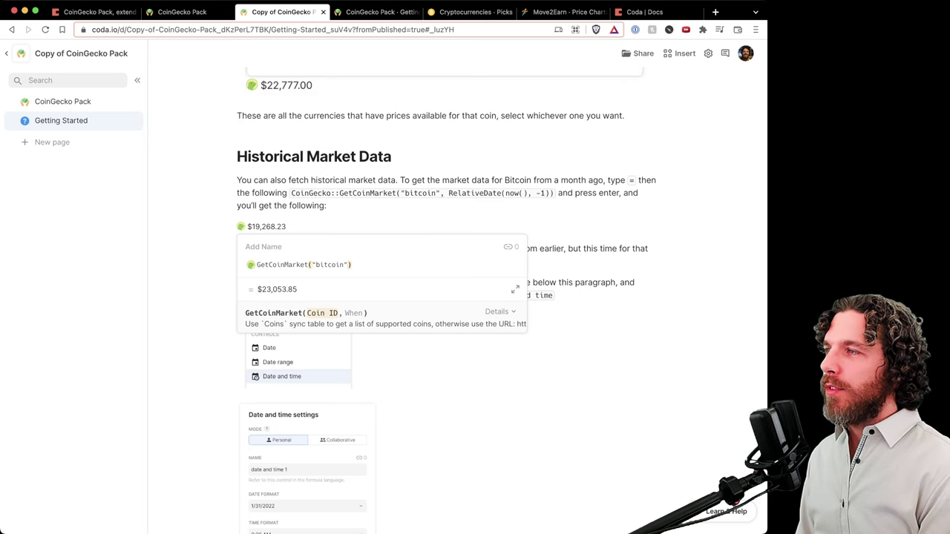
Add RelativeDate(now(), -1) as the When argument of the GetCoinMarket formula
type(", ")
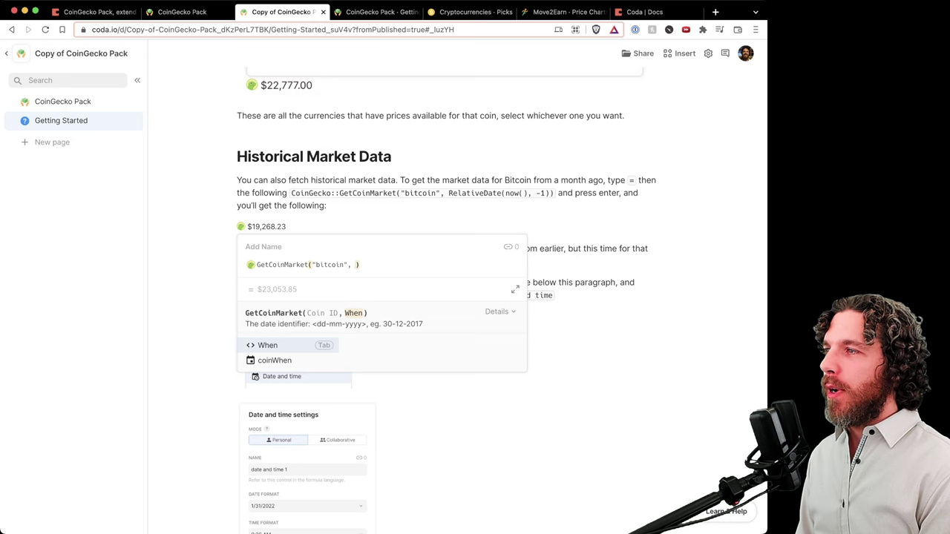
type("relativeDate(,")
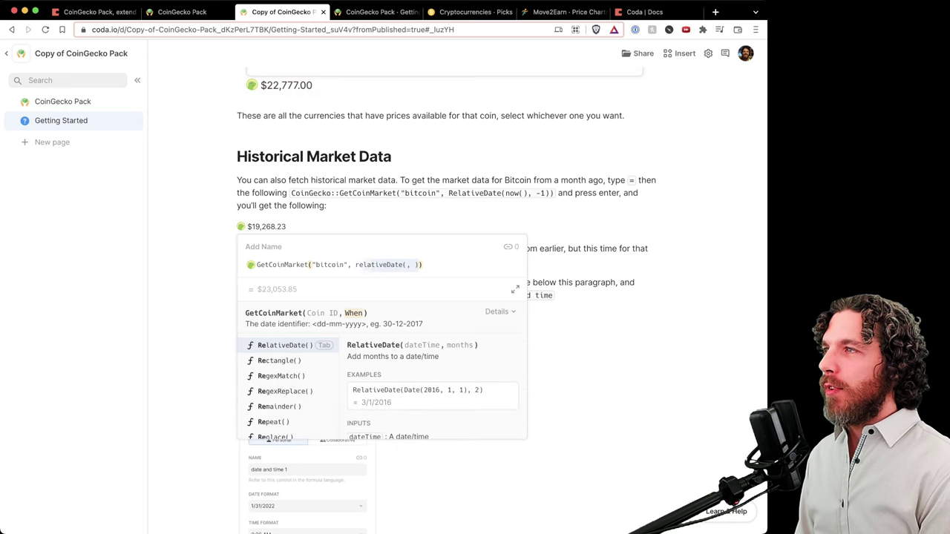
key("Tab")
type("now")
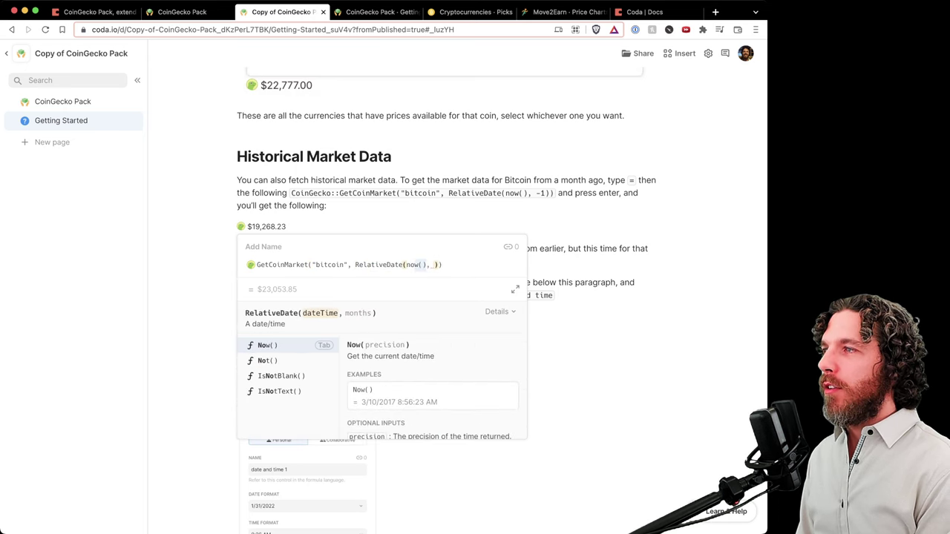
key("Tab")
type("-1")
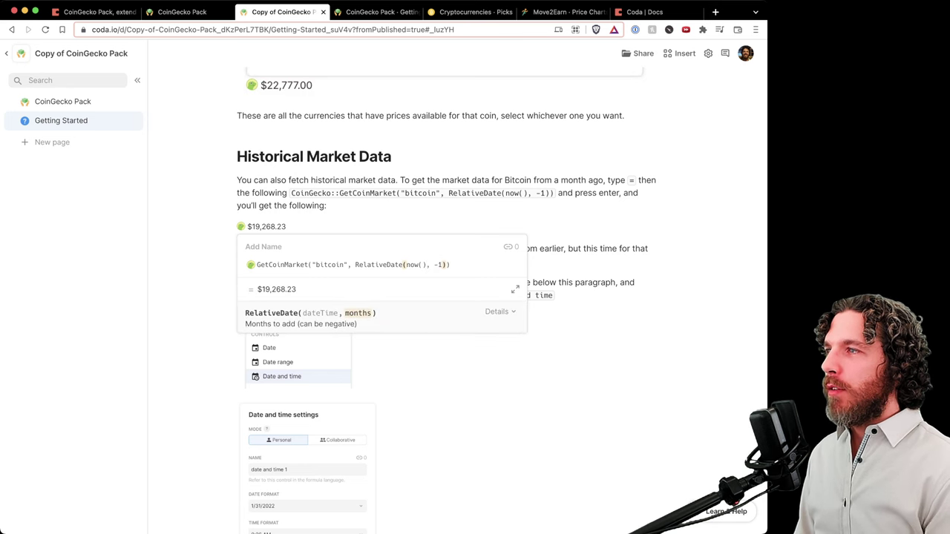
Change the months offset of RelativeDate in the historical GetCoinMarket formula to -2 and then to -4
key("BackSpace")
type("2")
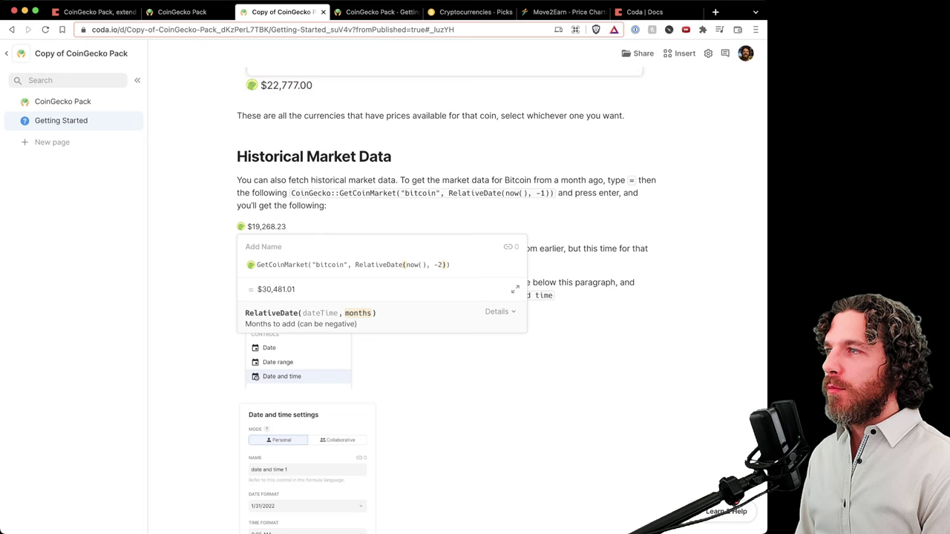
key("BackSpace")
type("4")
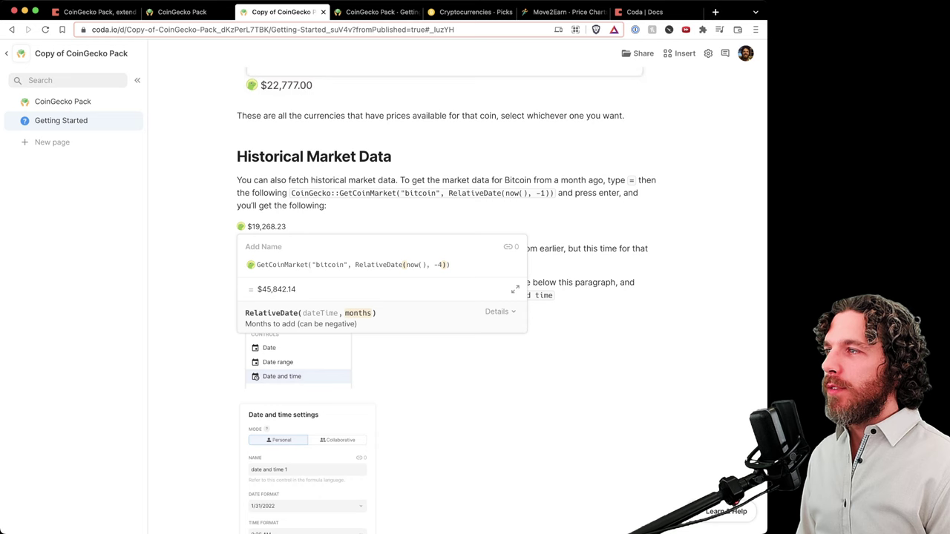
Append the Price property to the four-months-ago GetCoinMarket formula and bring up the list of available currencies
key("Right")
key("Right")
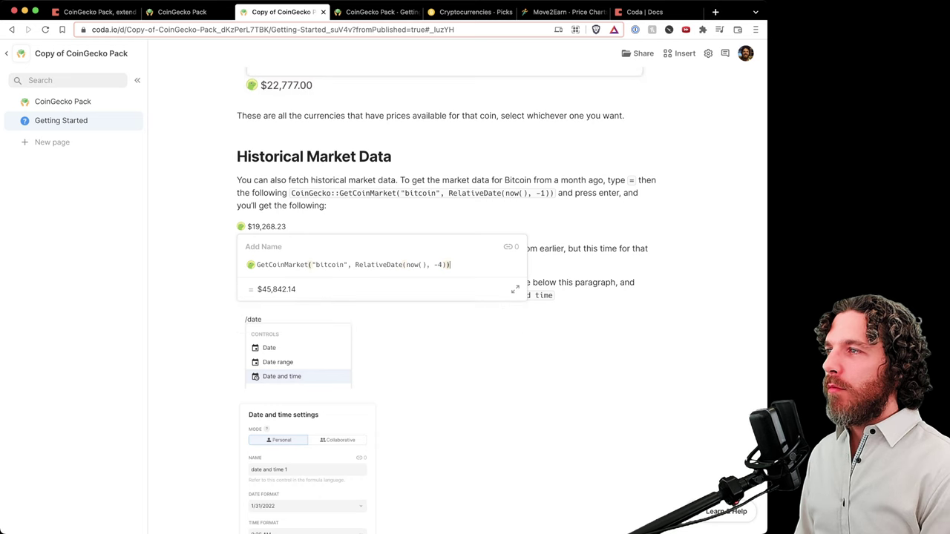
type(".p")
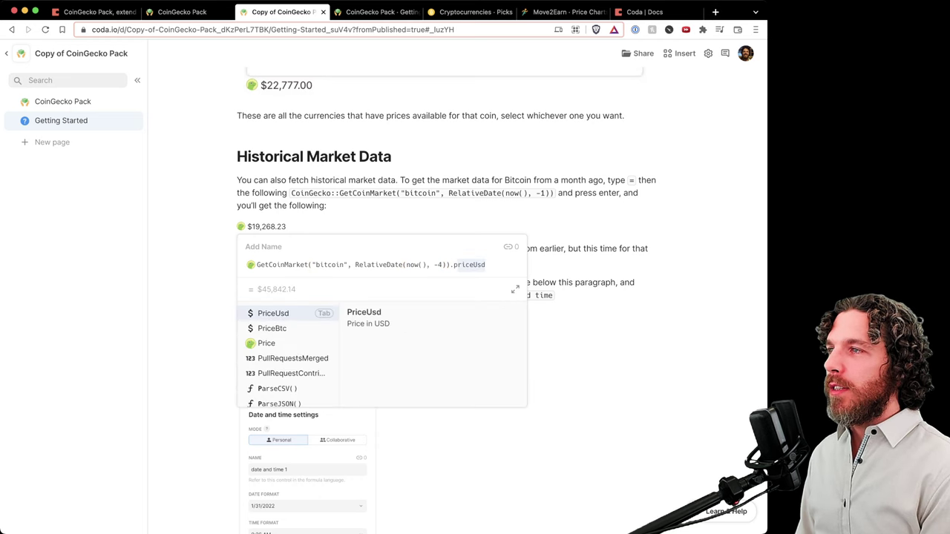
type("ric")
key("Down")
key("Down")
key("Tab")
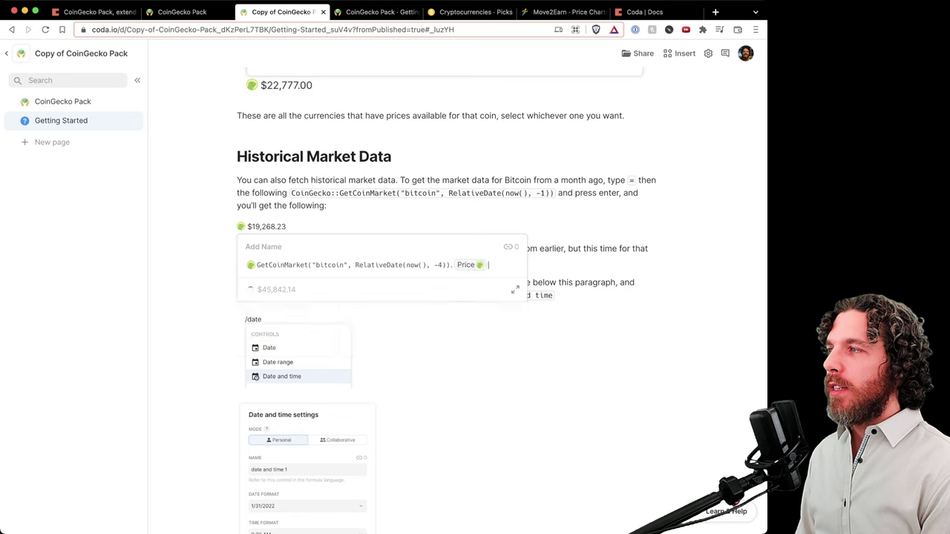
type(".")
key("Down")
key("Down")
key("Down")
key("Down")
key("Down")
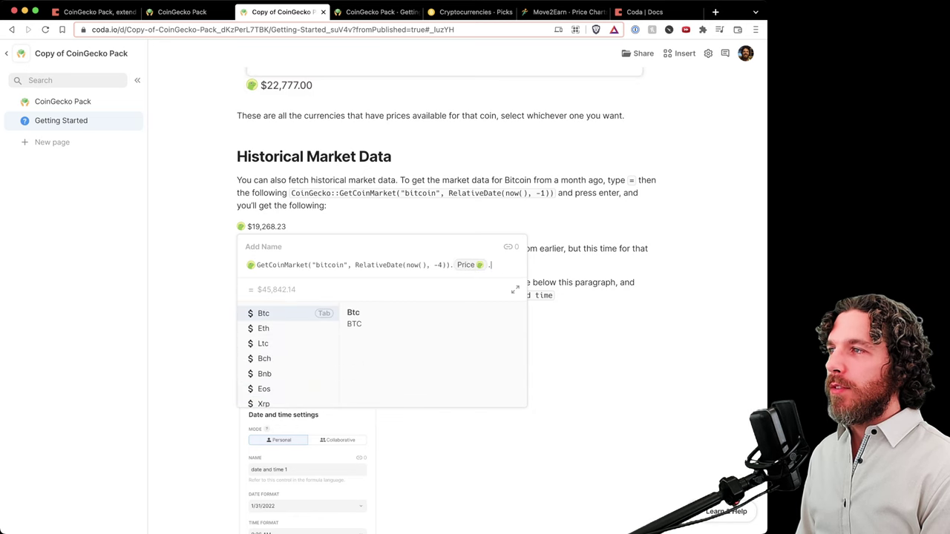
Remove the Price property and the RelativeDate expression from the formula, leaving the When argument of GetCoinMarket empty
key("BackSpace")
key("BackSpace")
key("BackSpace")
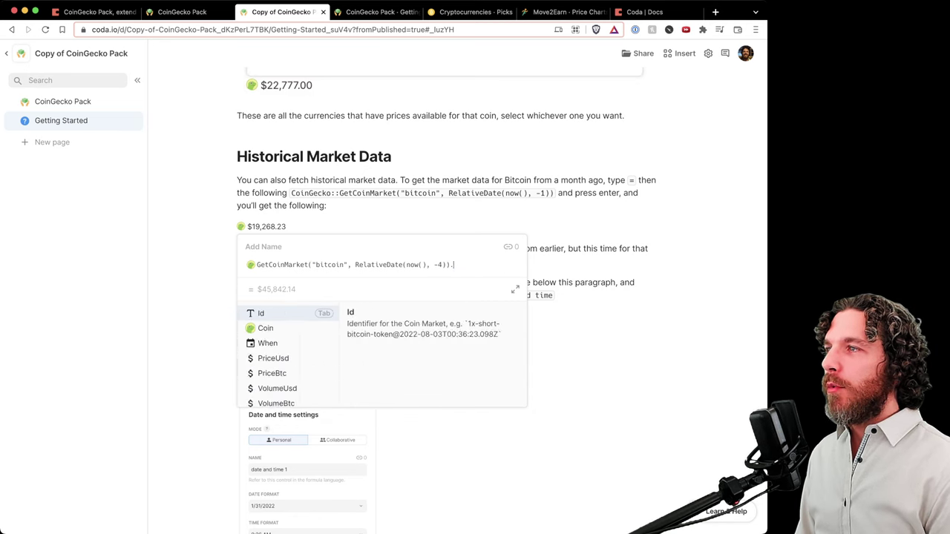
key("BackSpace")
key("BackSpace")
key("BackSpace")
key("BackSpace")
key("BackSpace")
key("BackSpace")
key("BackSpace")
key("BackSpace")
key("BackSpace")
key("BackSpace")
key("BackSpace")
key("BackSpace")
key("BackSpace")
key("BackSpace")
key("BackSpace")
key("BackSpace")
key("BackSpace")
key("BackSpace")
key("BackSpace")
key("BackSpace")
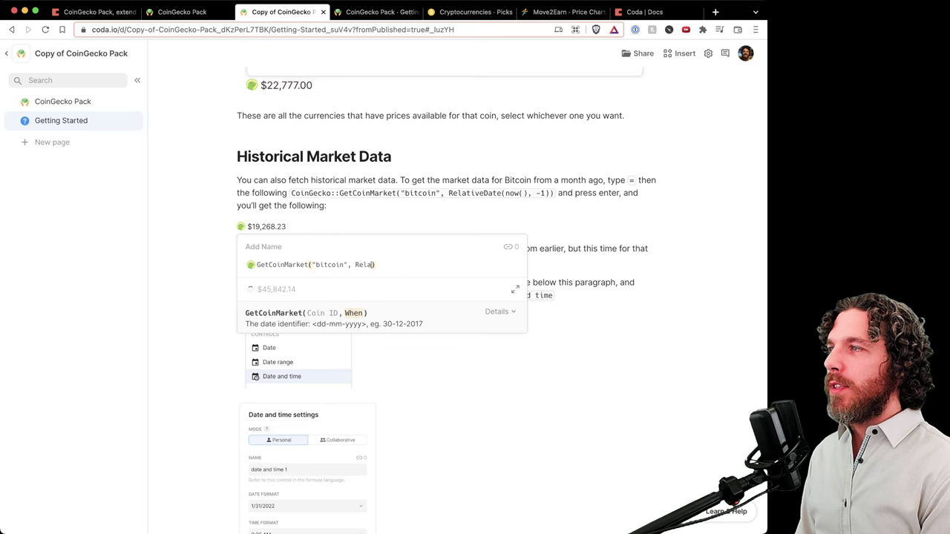
key("BackSpace")
key("BackSpace")
key("BackSpace")
key("BackSpace")
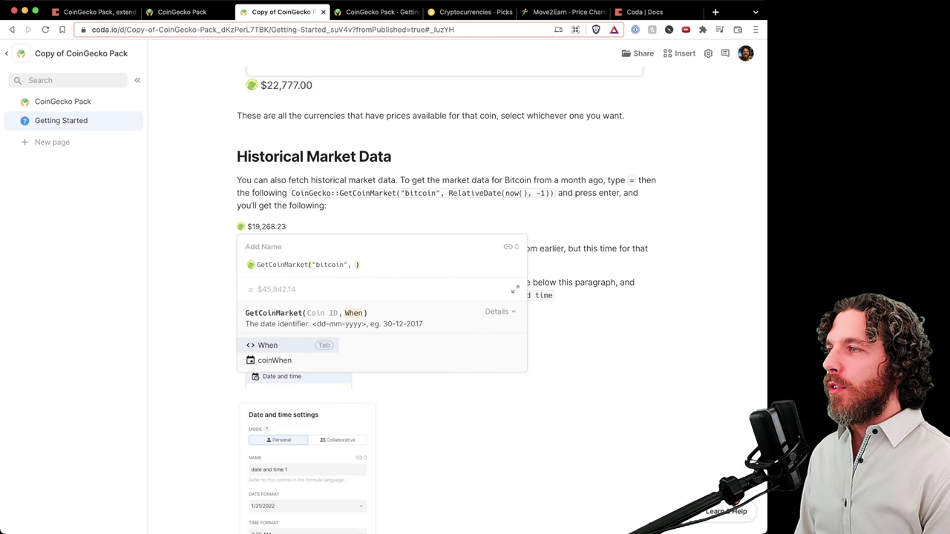
Try the text value "30-12-2017" as the When argument of the GetCoinMarket formula
type("\"")
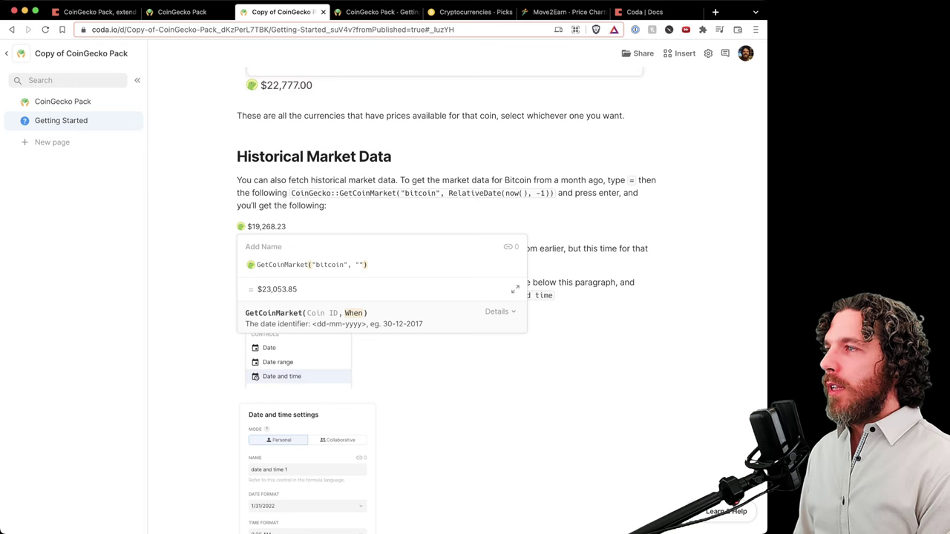
type("3")
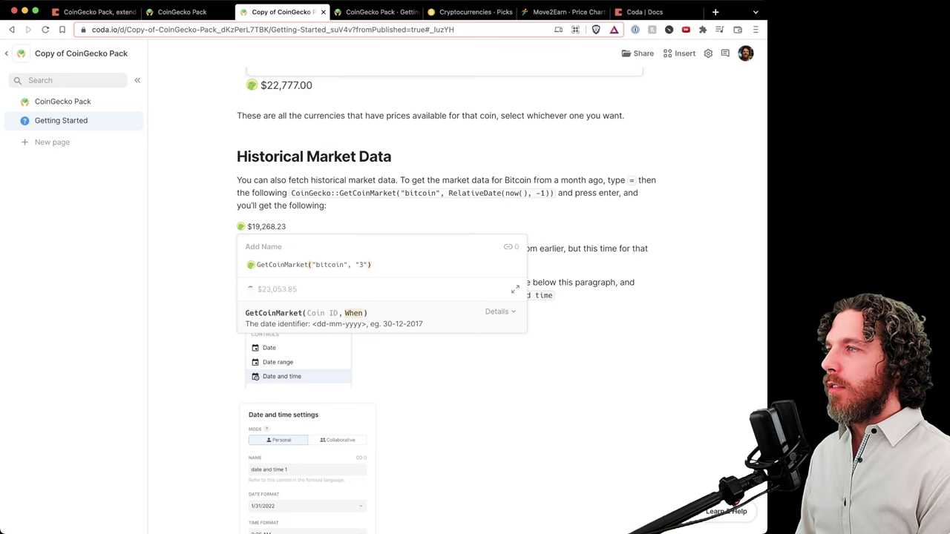
type("0-12-20")
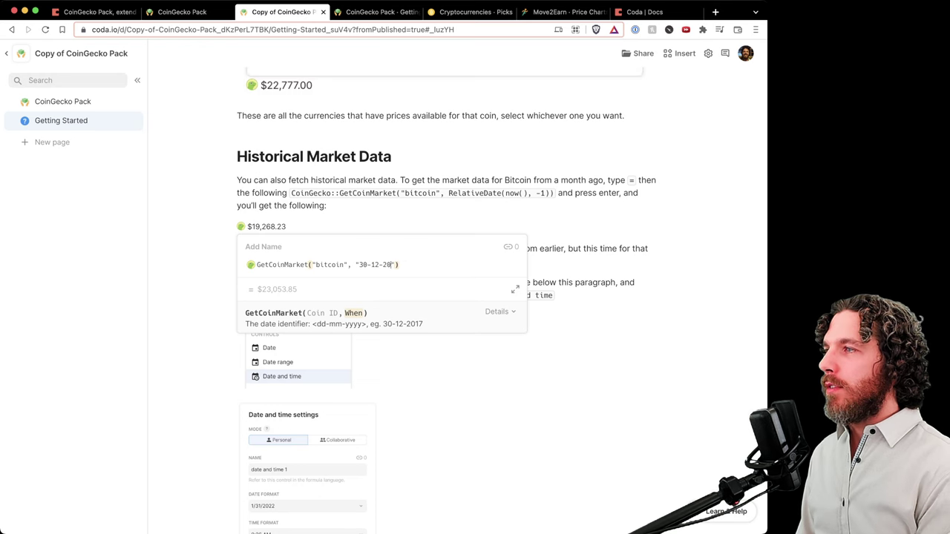
type("17")
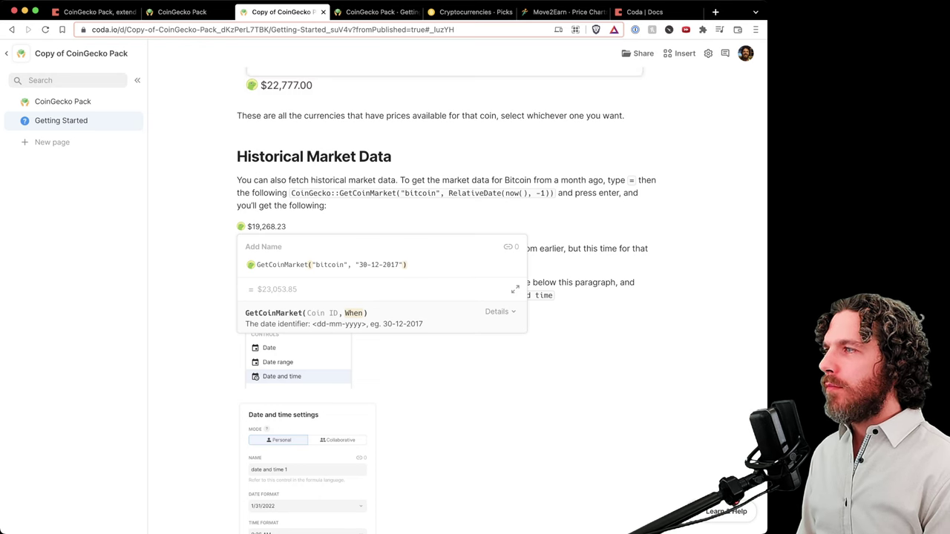
key("Right")
key("Right")
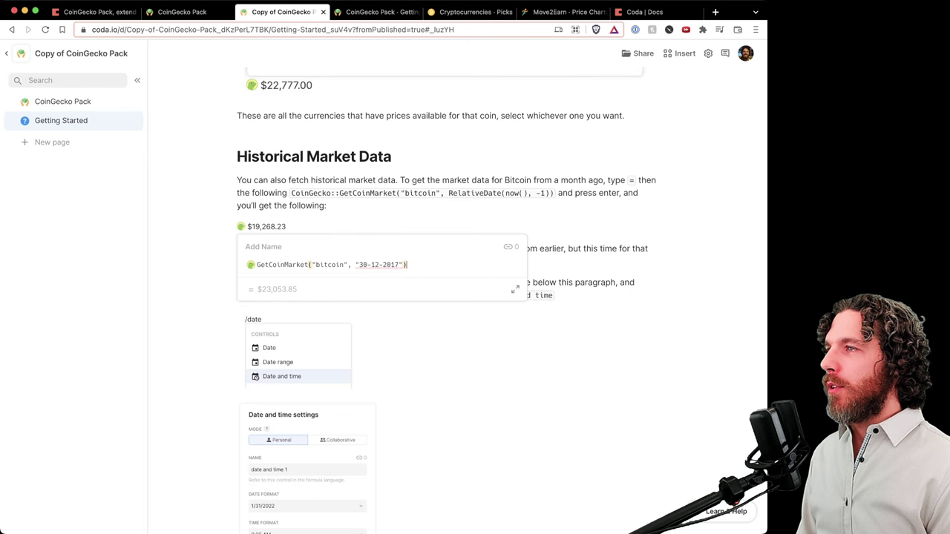
key("Left")
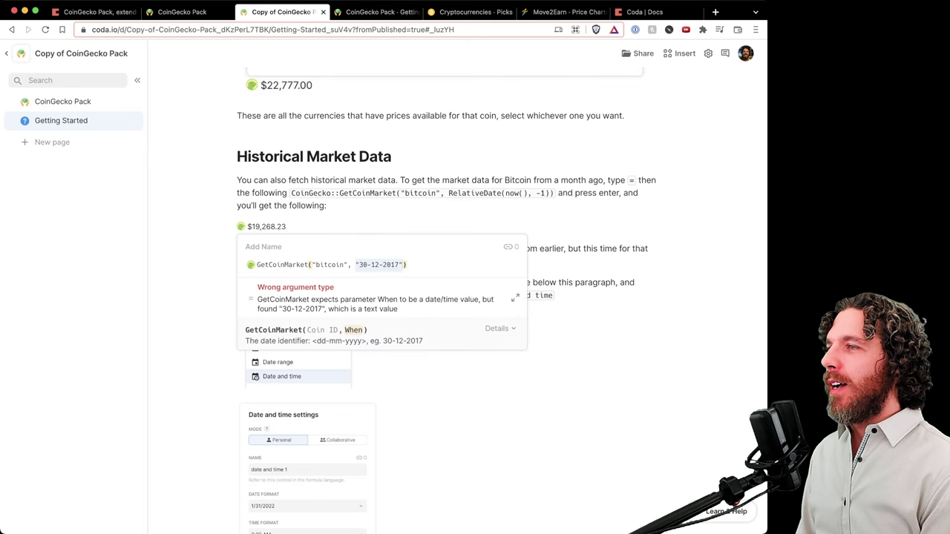
Replace the text date in the GetCoinMarket formula with Date(2017, 12, 01) as the When argument
key("BackSpace")
type("new")
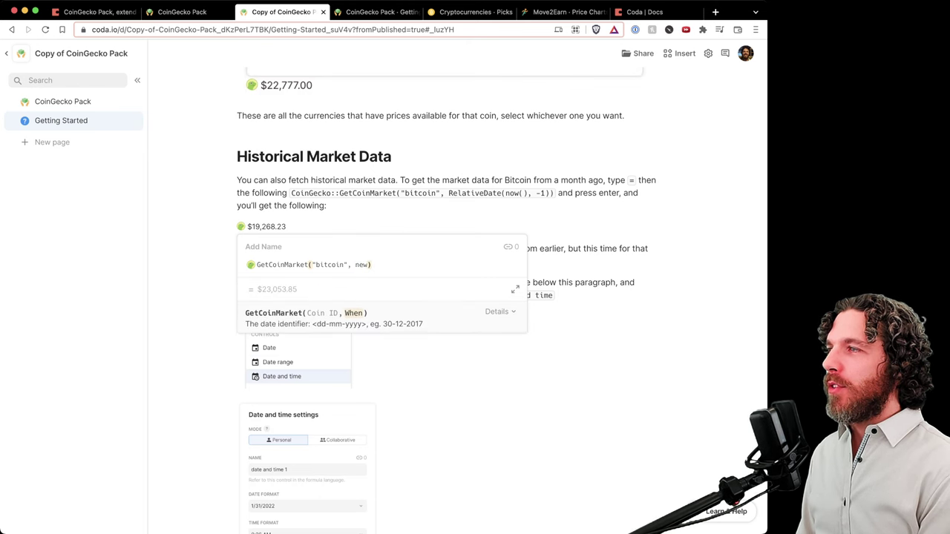
key("BackSpace")
key("BackSpace")
key("BackSpace")
type("Date(, ,")
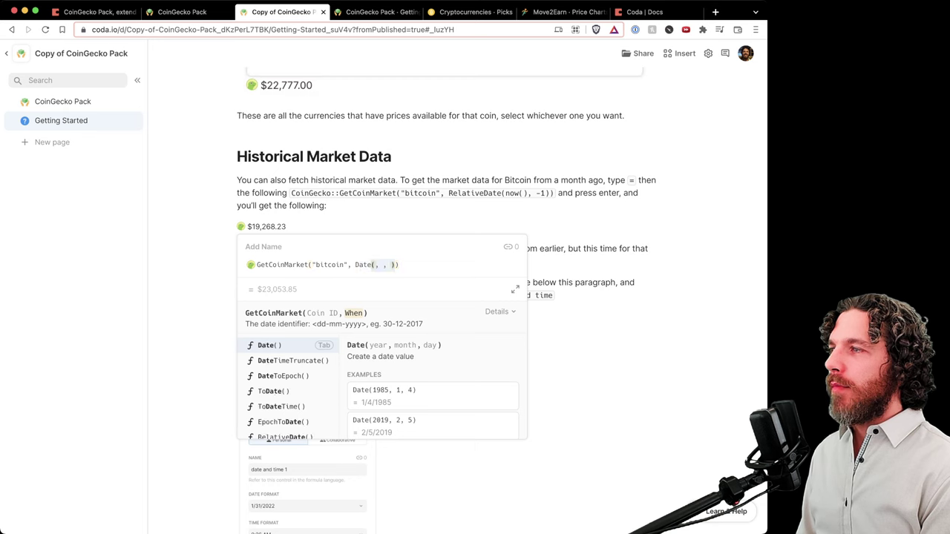
key("Tab")
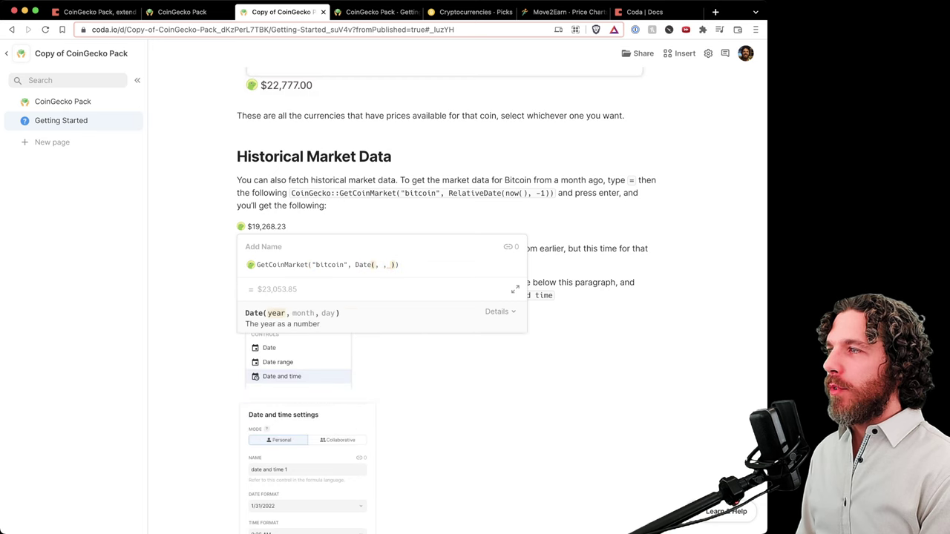
key("Right")
key("Left")
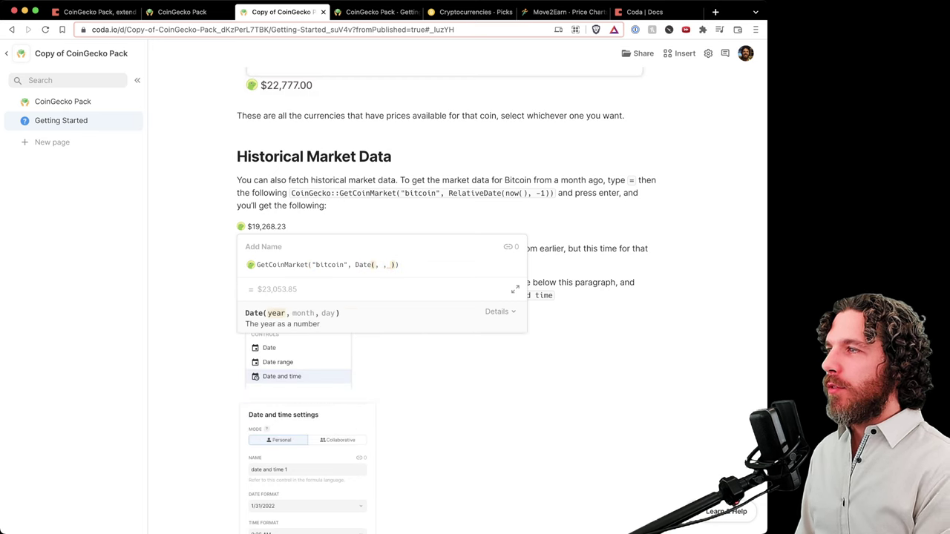
type("2017")
key("Right")
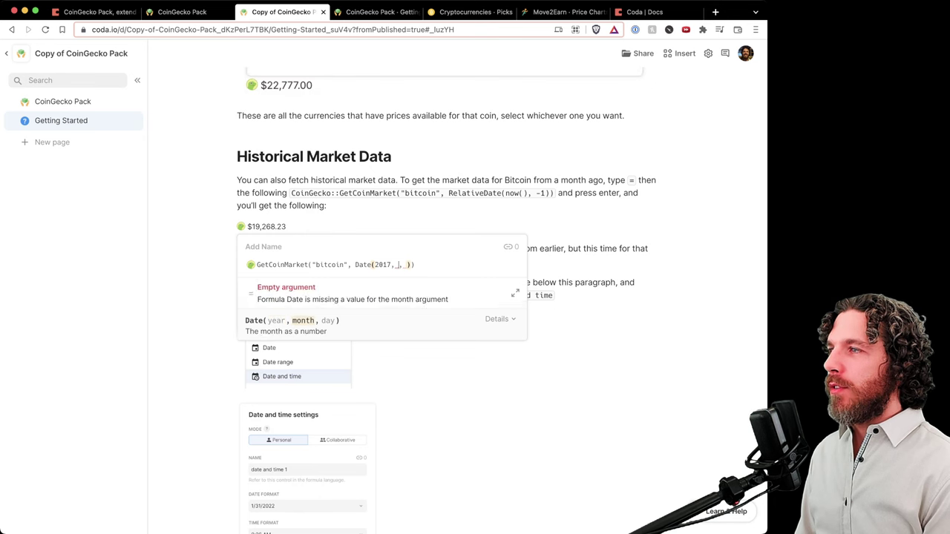
type("12")
key("Right")
type("01")
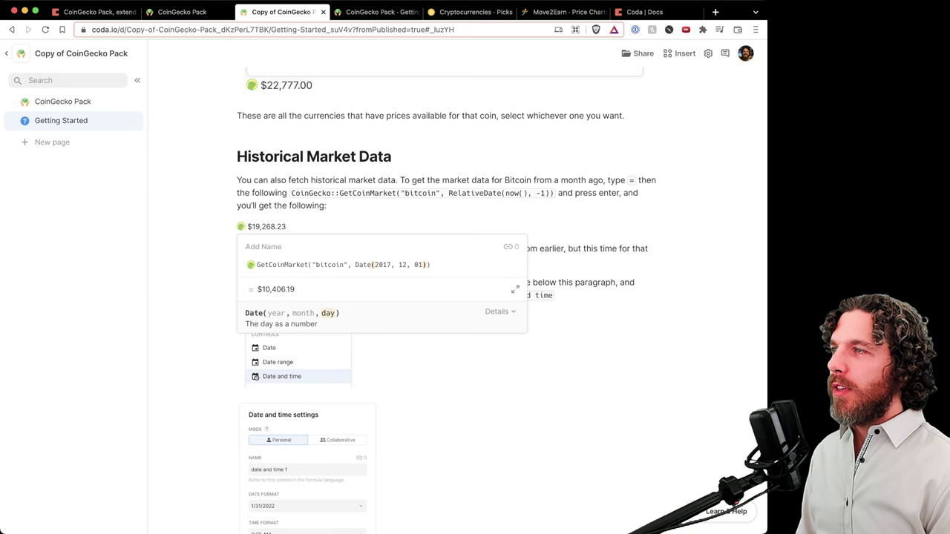
Append the Price property to the December 2017 GetCoinMarket formula and bring up its currency options
left_click(432, 265)
type(".Price")
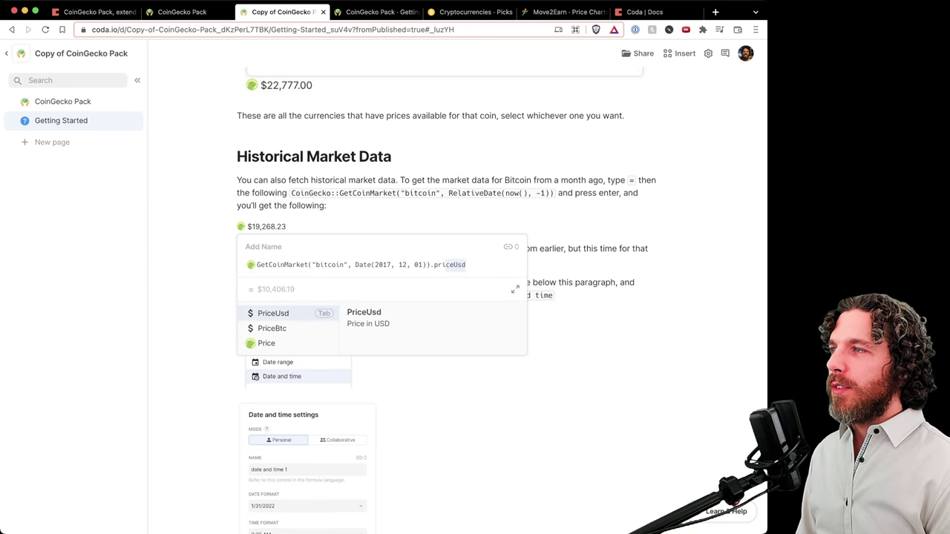
key("Down")
key("Down")
key("Tab")
type(".")
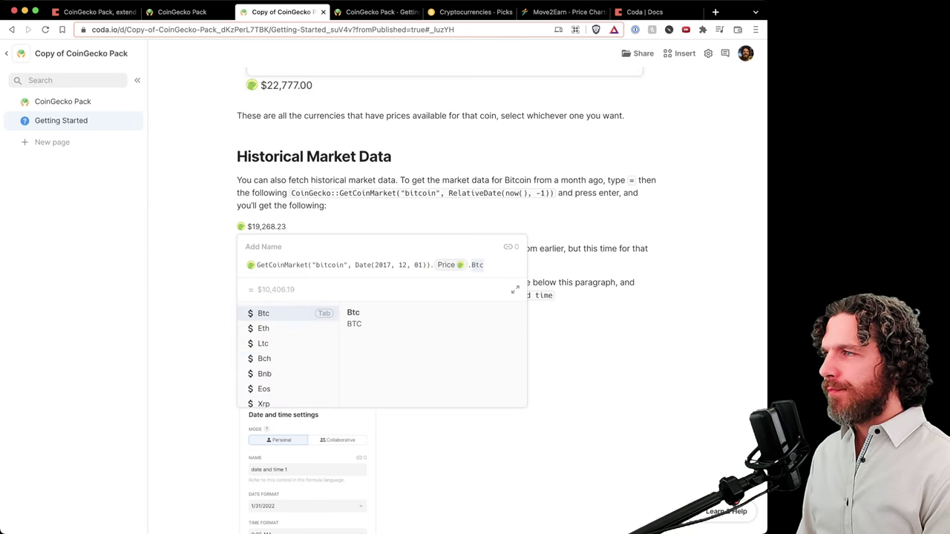
Remove the Price property from the formula and close the formula editor without applying the edits
key("BackSpace")
key("BackSpace")
key("BackSpace")
key("BackSpace")
key("BackSpace")
key("BackSpace")
key("BackSpace")
key("BackSpace")
key("BackSpace")
key("BackSpace")
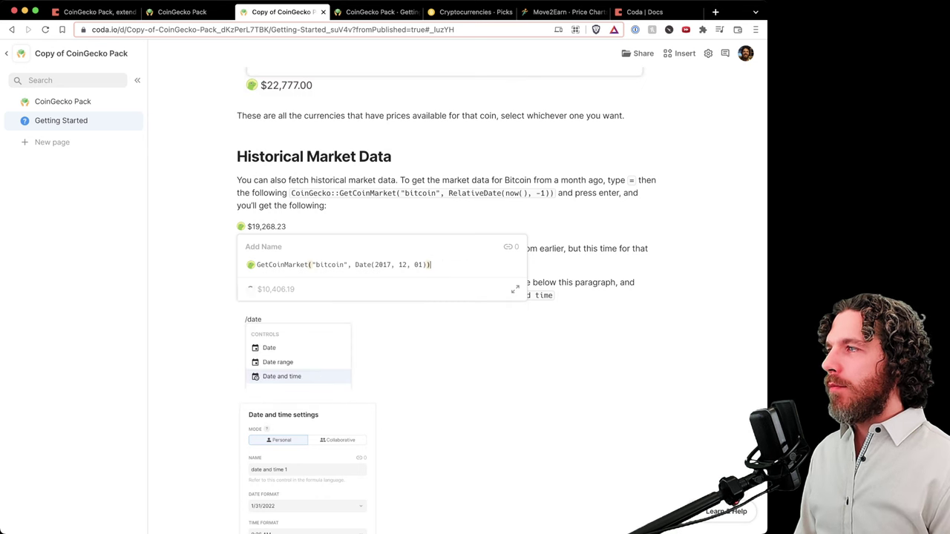
key("Escape")
Review the guide's instructions for connecting a date input and look at the calendar of the sample date and time control
scroll(501, 301, "down", 1)
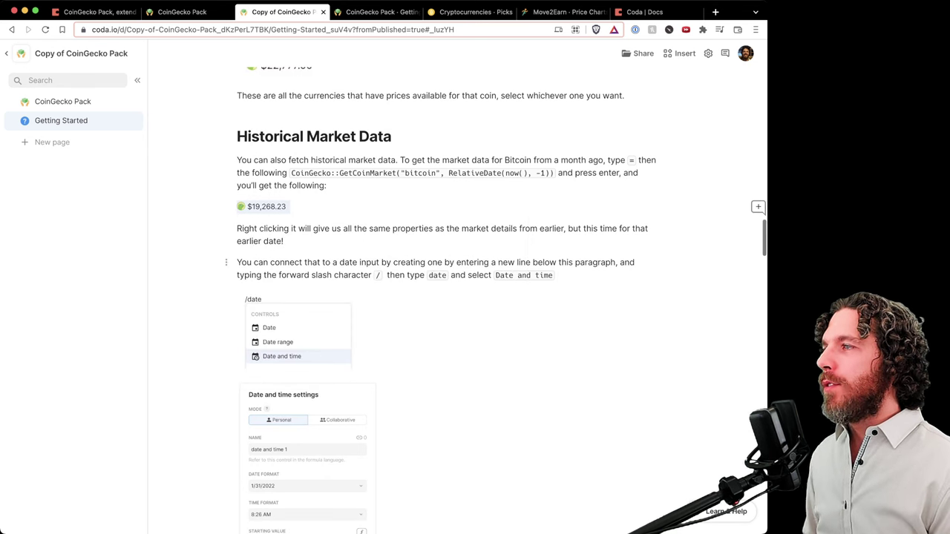
scroll(502, 300, "down", 3)
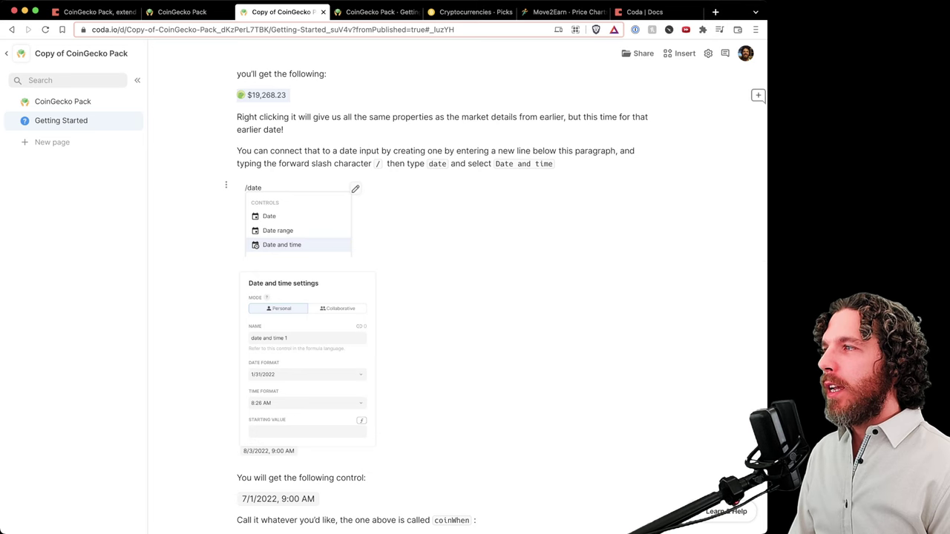
scroll(438, 300, "down", 7)
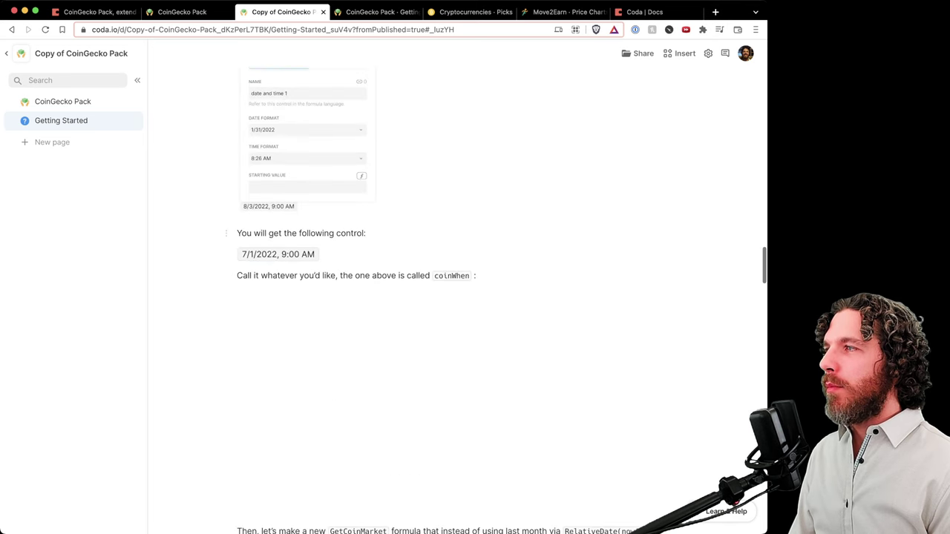
scroll(438, 300, "up", 4)
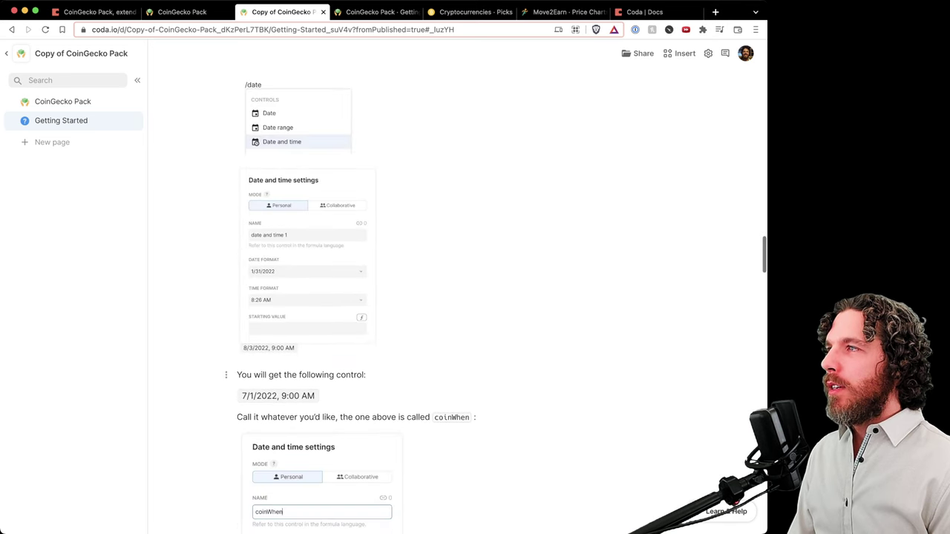
scroll(436, 304, "up", 2)
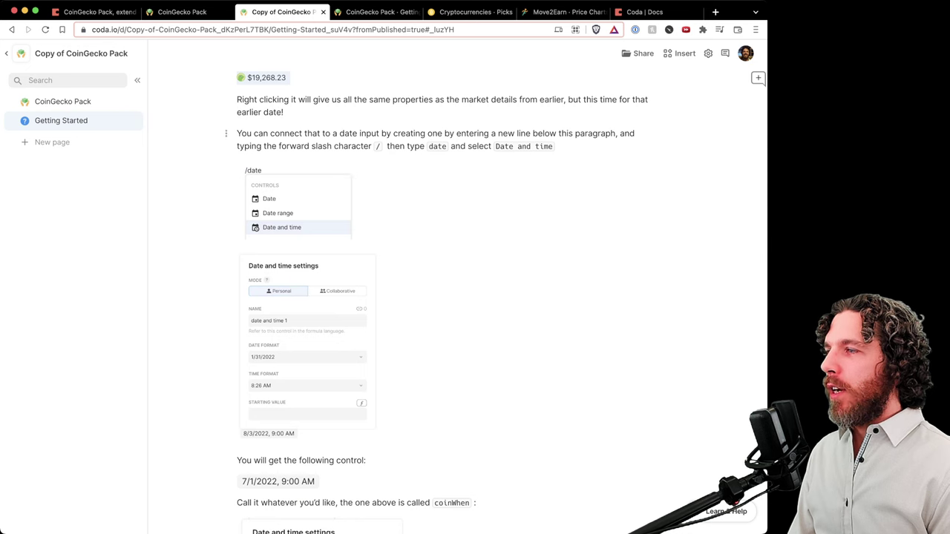
scroll(319, 326, "down", 1)
left_click(274, 449)
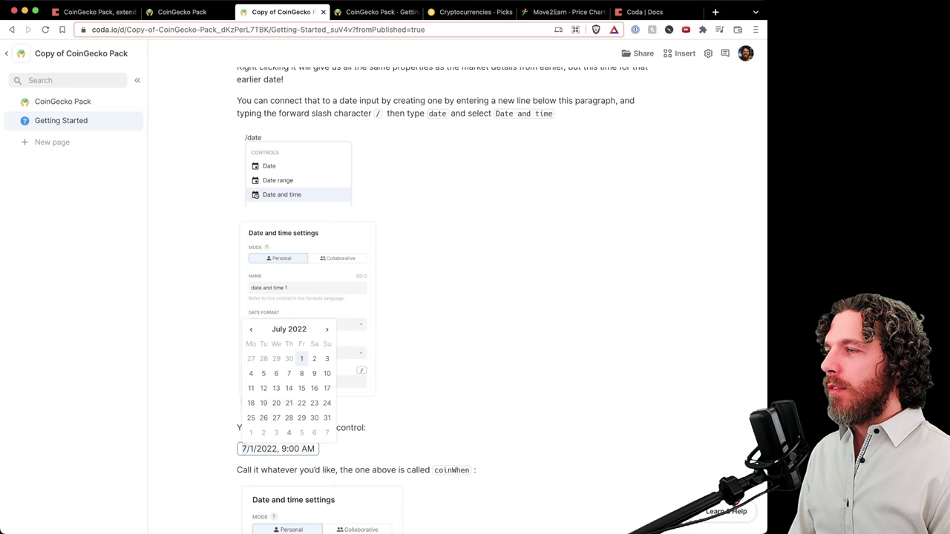
key("Escape")
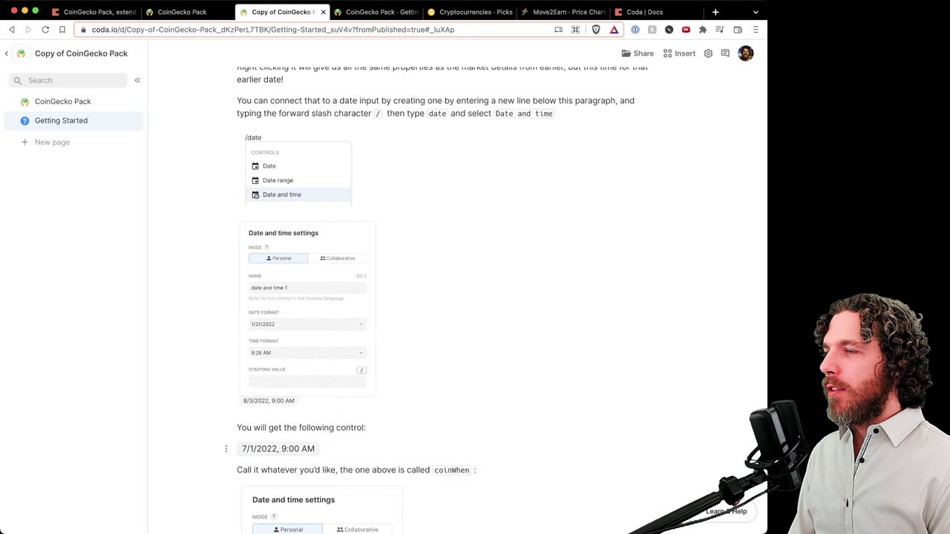
Inspect the settings of the sample coinWhen date and time control and return to the guide's date input instructions
scroll(446, 297, "down", 5)
scroll(445, 297, "down", 1)
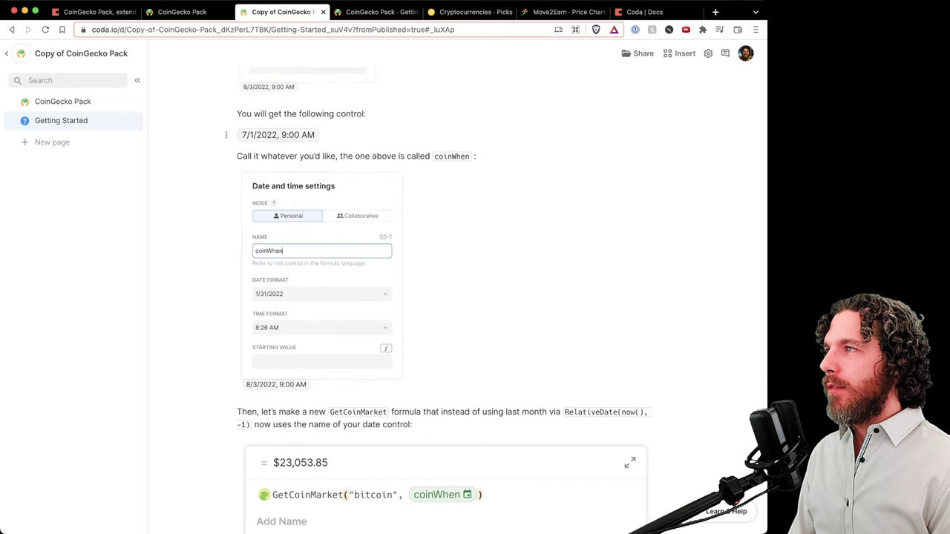
right_click(278, 135)
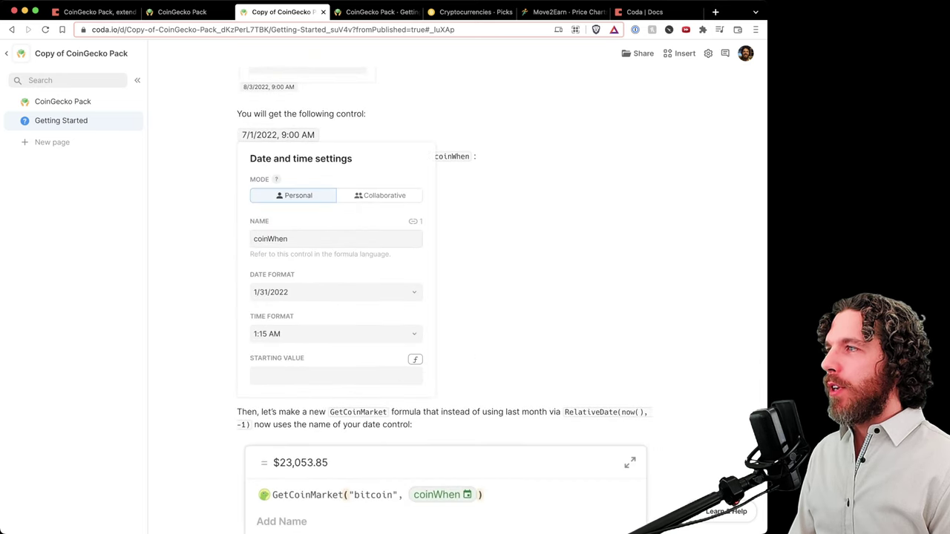
left_click(336, 239)
scroll(446, 297, "up", 5)
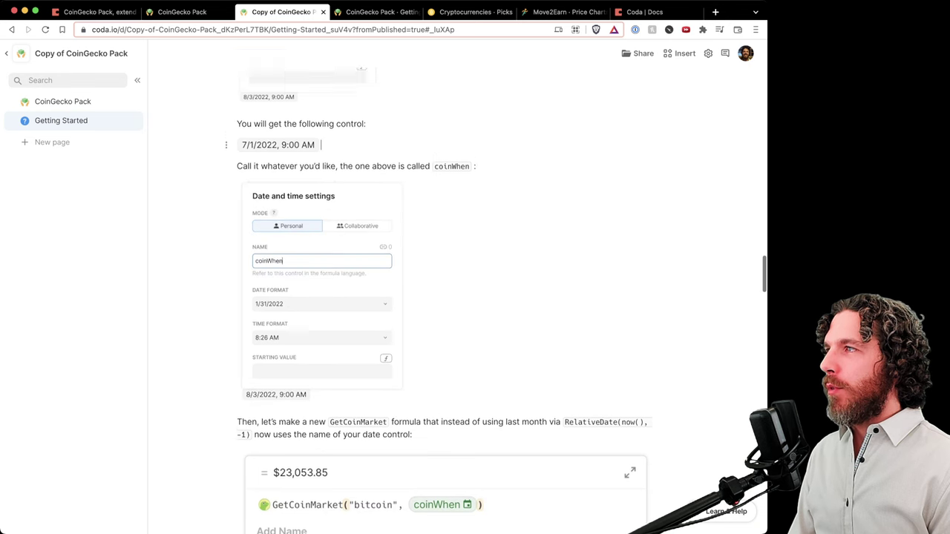
scroll(445, 297, "up", 2)
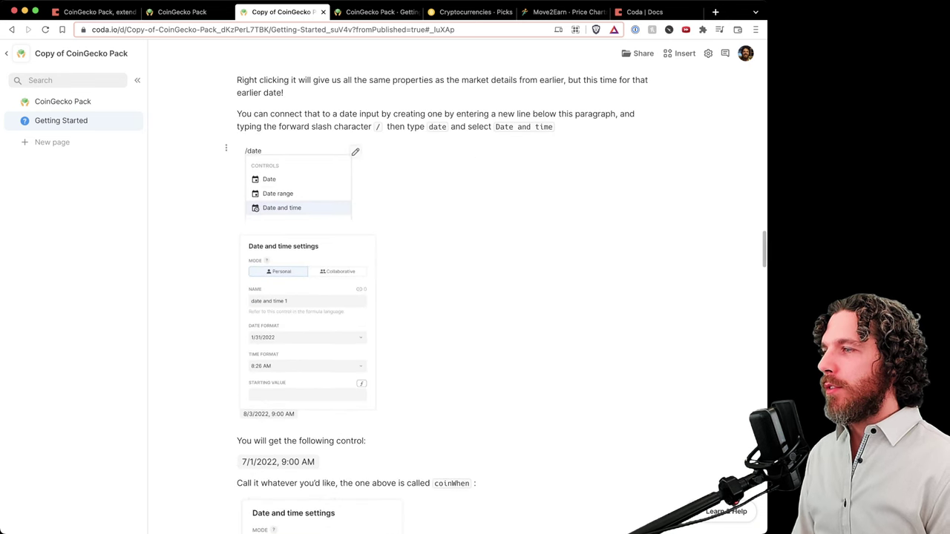
Insert a new date and time control on its own line below the sample 7/1/2022 control
left_click(326, 462)
key("Return")
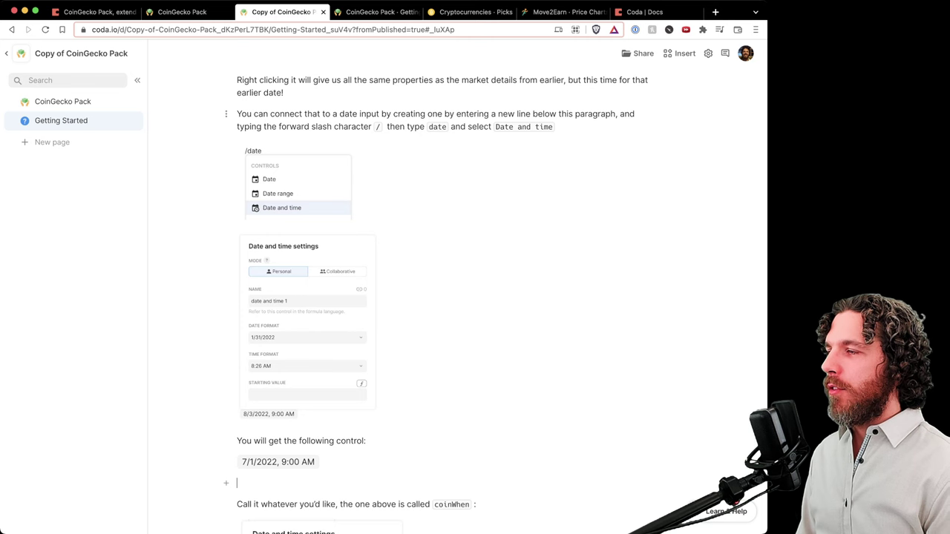
type("/")
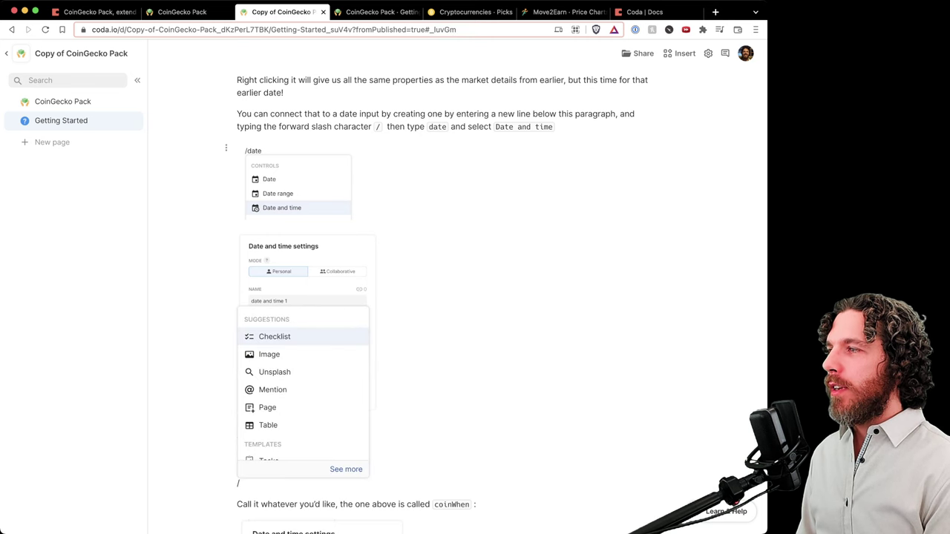
type("date")
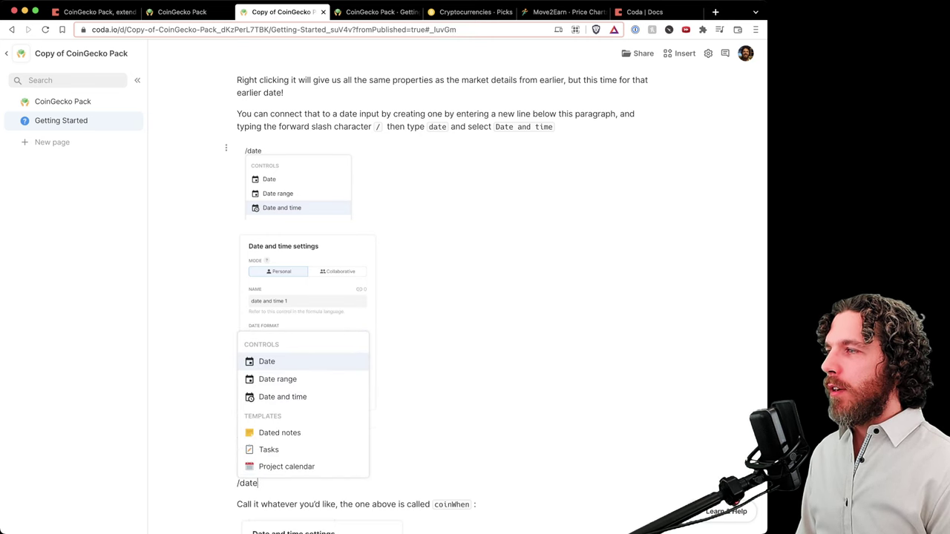
key("Down")
key("Down")
key("Return")
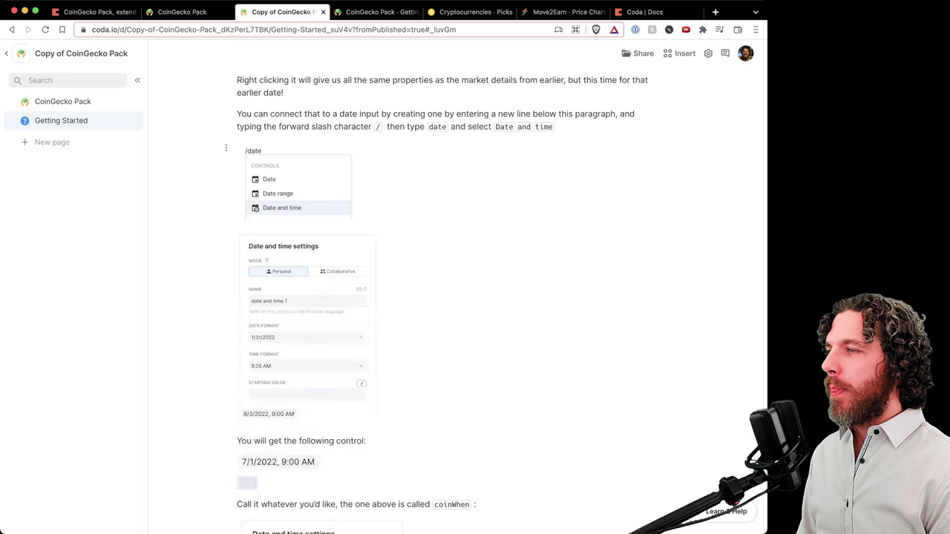
Replace the new date and time control's default name with a custom name beginning with "my"
left_click(312, 318)
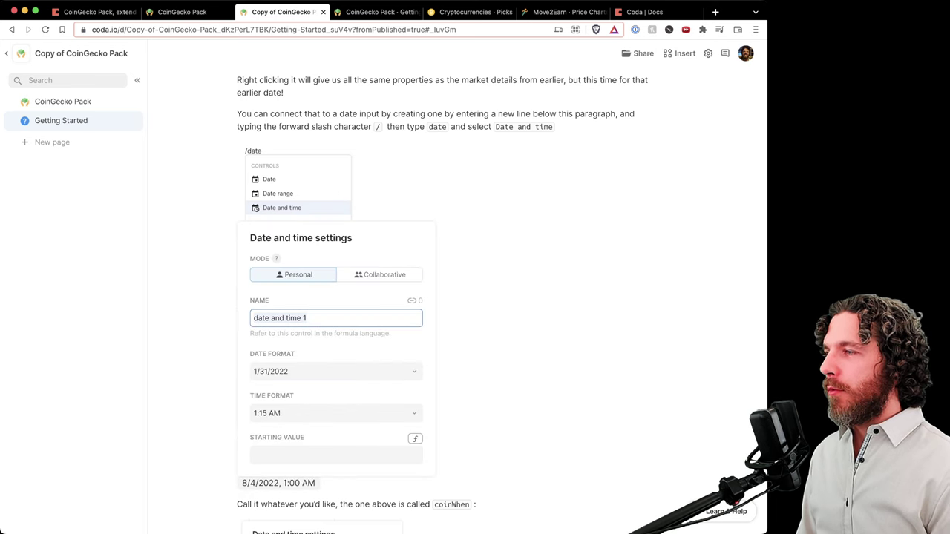
key("super+a")
key("BackSpace")
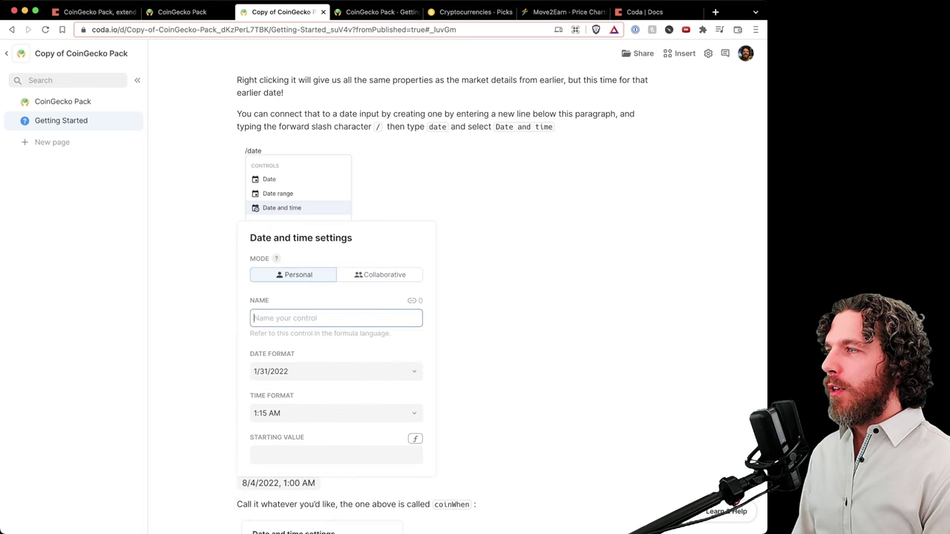
type("my")
type("Dated")
key("BackSpace")
key("BackSpace")
key("BackSpace")
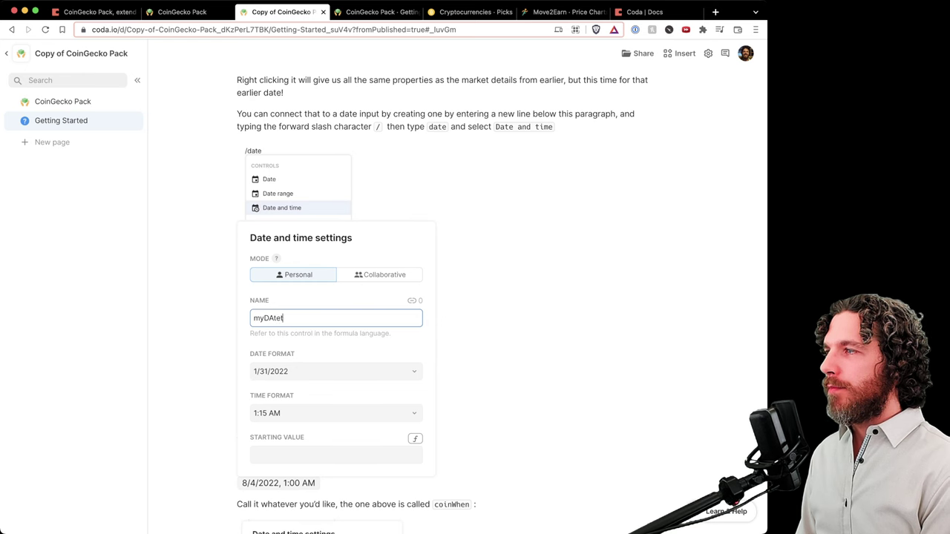
Name the new date and time control myDatetime and set its date format to January 31, 2022
type("tetime")
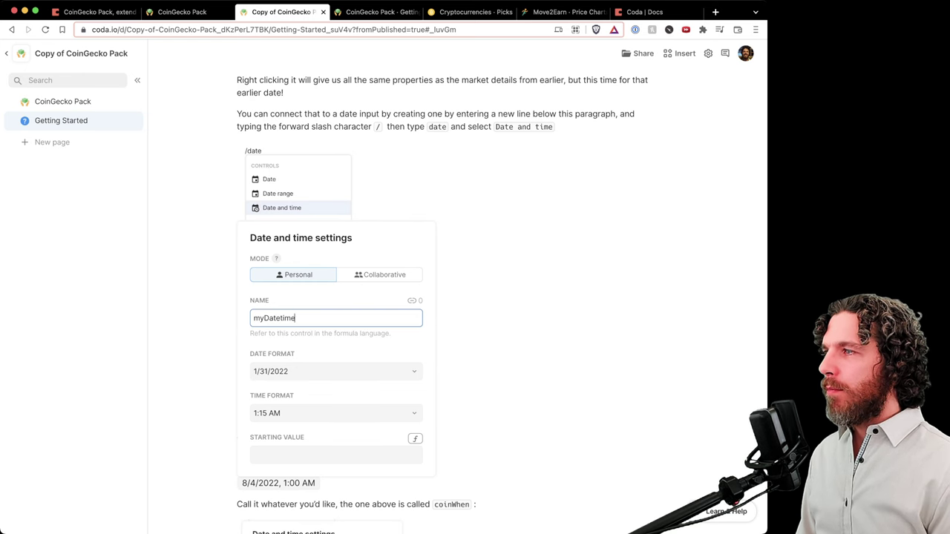
key("Return")
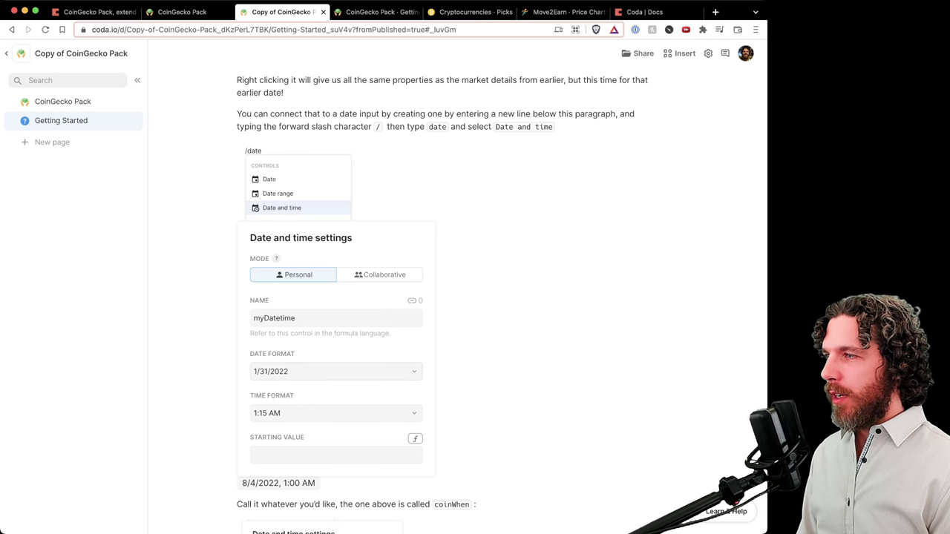
left_click(336, 371)
left_click(296, 441)
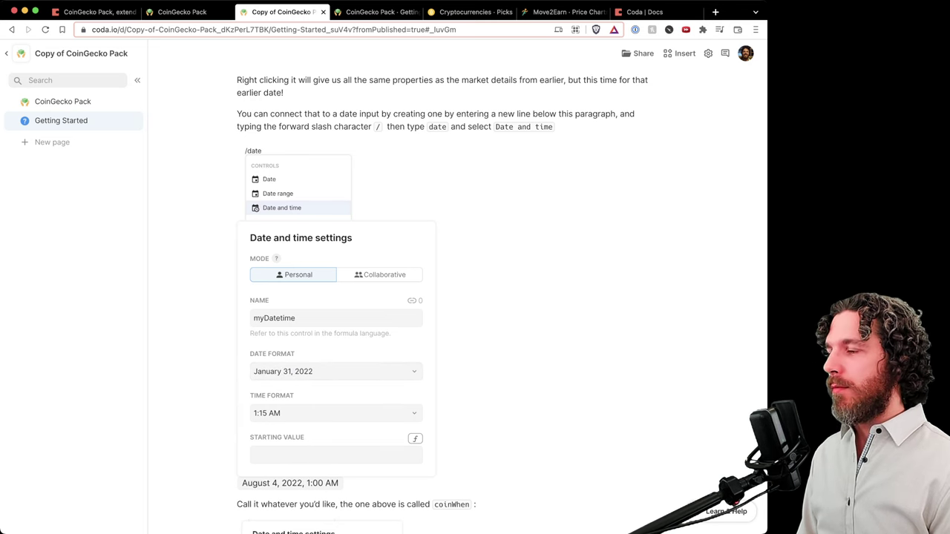
left_click(483, 393)
Replace coinWhen with the myDatetime control in the GetCoinMarket("bitcoin") formula under "You'll get something like this!"
scroll(379, 418, "down", 3)
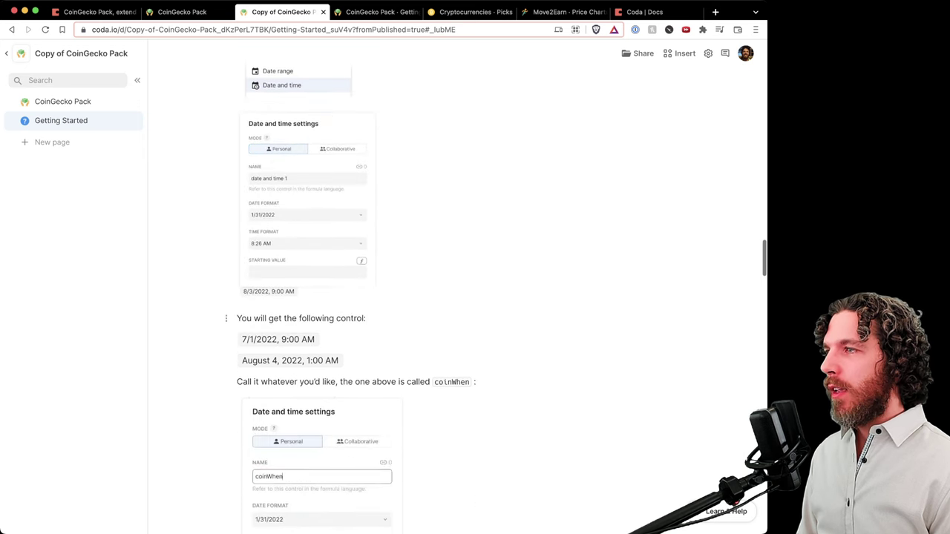
scroll(475, 297, "down", 6)
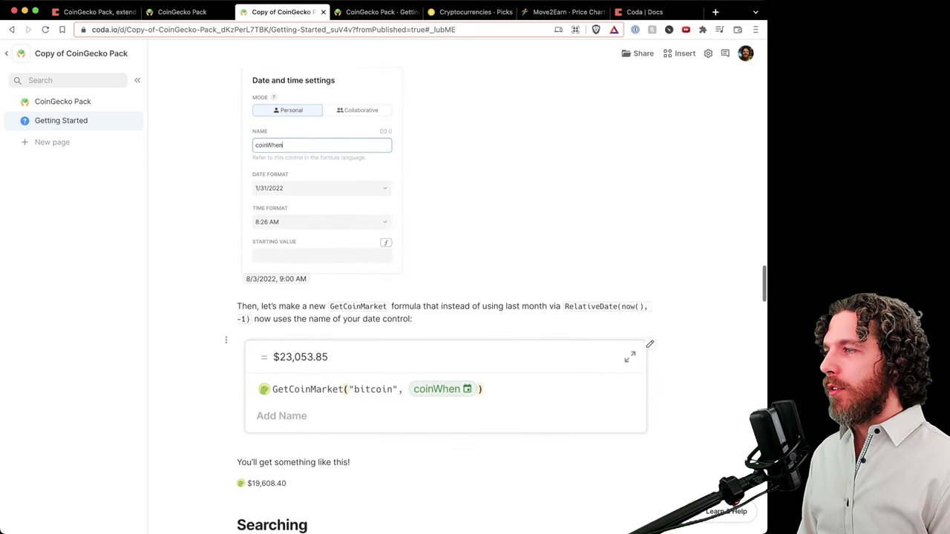
scroll(271, 391, "down", 1)
left_click(271, 391)
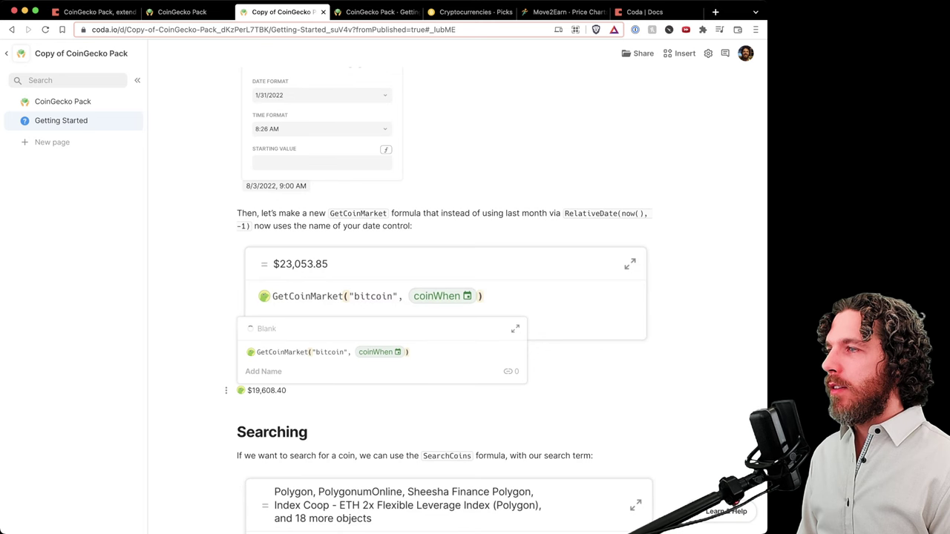
mouse_move(379, 352)
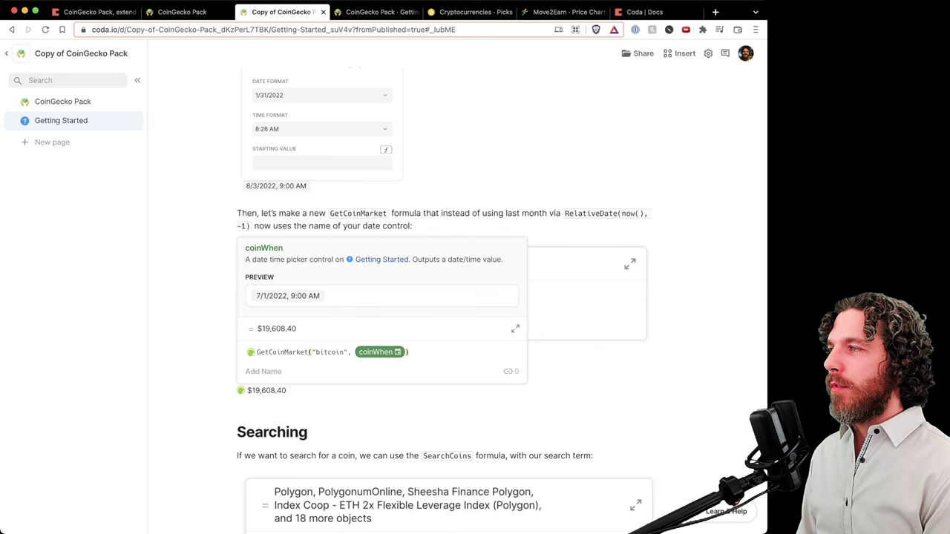
key("BackSpace")
type("my")
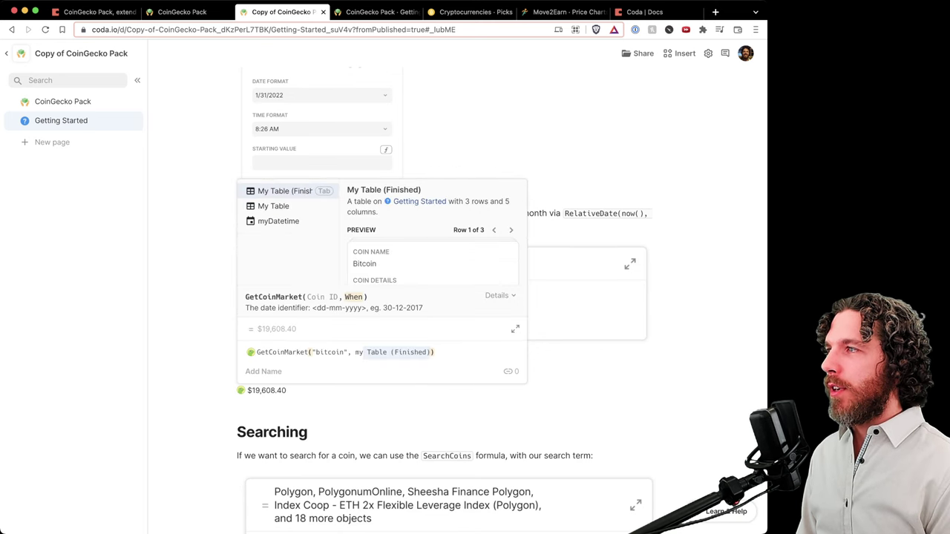
key("Down")
key("Down")
key("Tab")
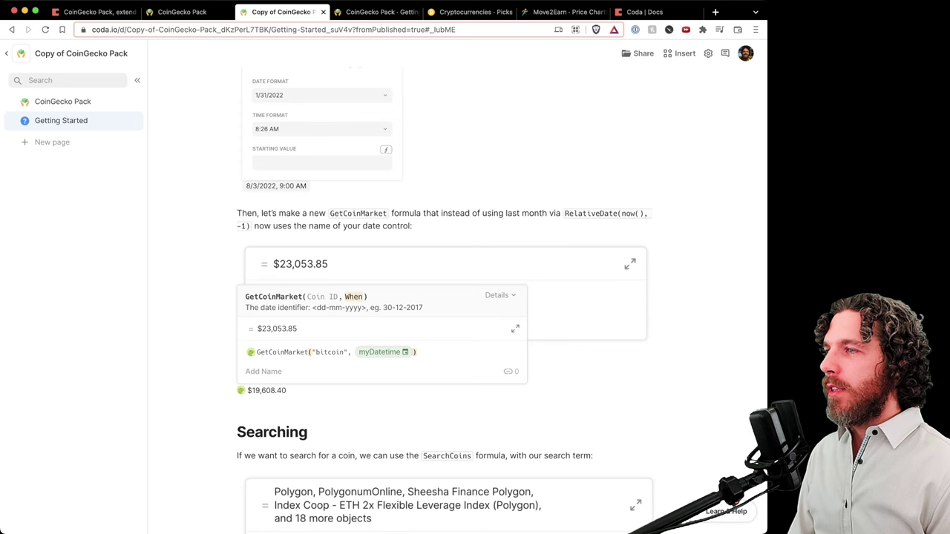
key("Right")
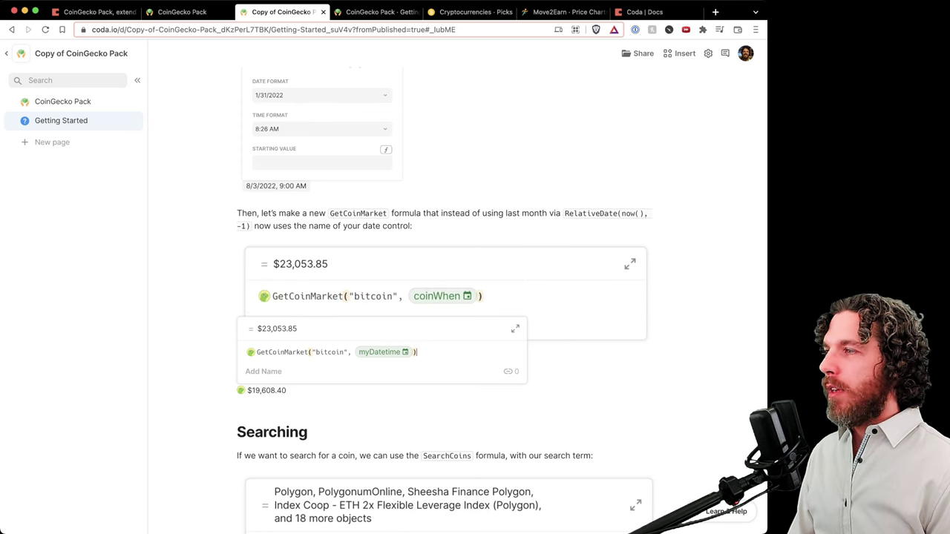
key("Return")
Set the date of the myDatetime control to July 1, 2021, leaving its time unchanged
scroll(334, 312, "up", 4)
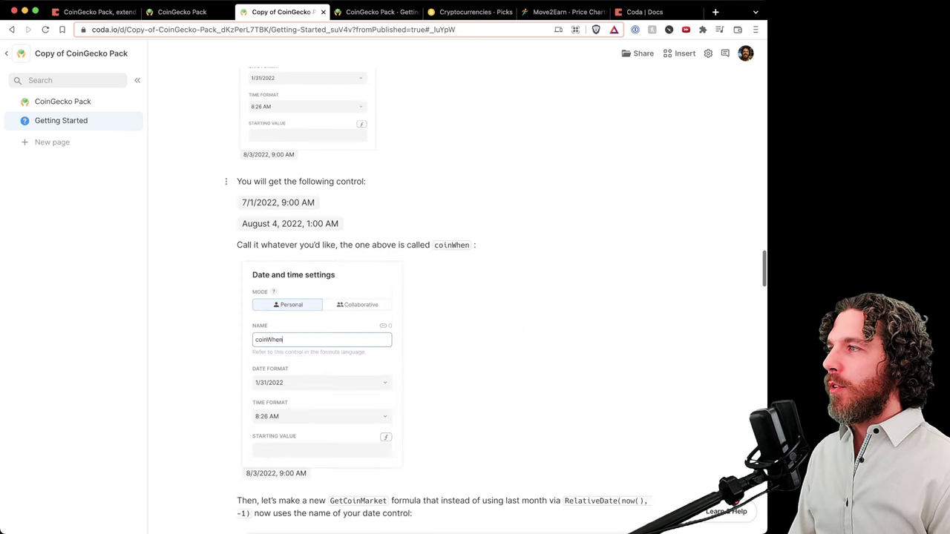
left_click(289, 223)
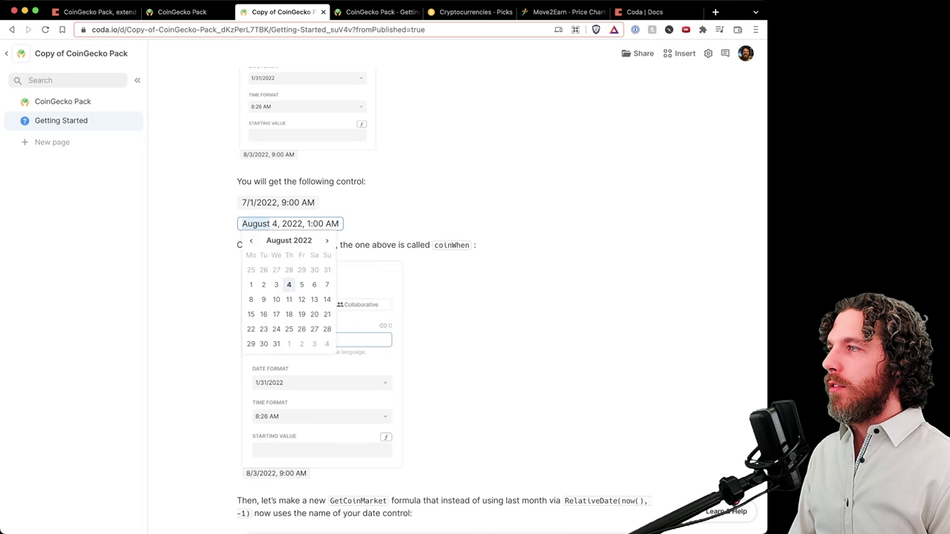
left_click(251, 240)
left_click(251, 240)
left_click(251, 241)
left_click(251, 241)
left_click(251, 240)
double_click(251, 241)
left_click(250, 241)
double_click(251, 240)
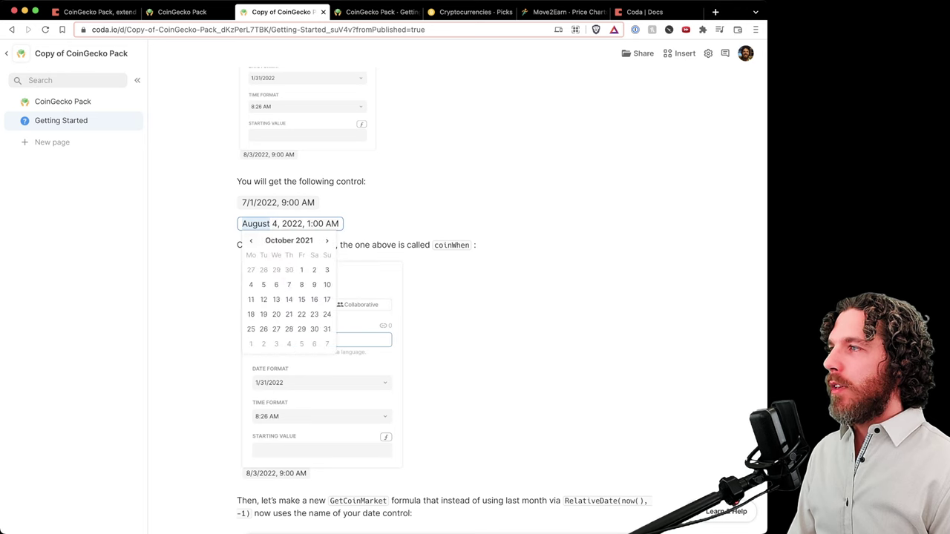
key("Page_Up")
key("Page_Up")
key("Page_Up")
left_click(289, 270)
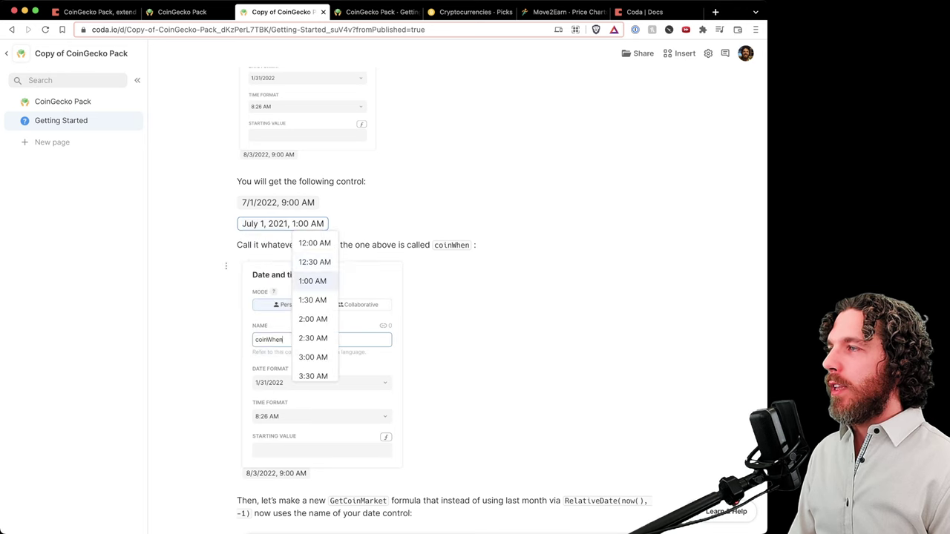
key("Escape")
Examine the Bitcoin market details behind the GetCoinMarket result for the chosen date
scroll(445, 296, "down", 5)
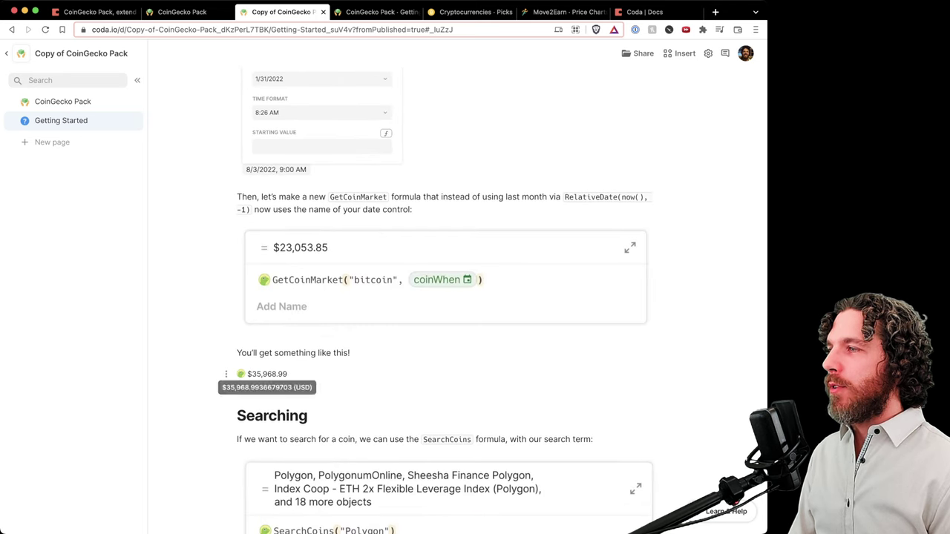
mouse_move(266, 374)
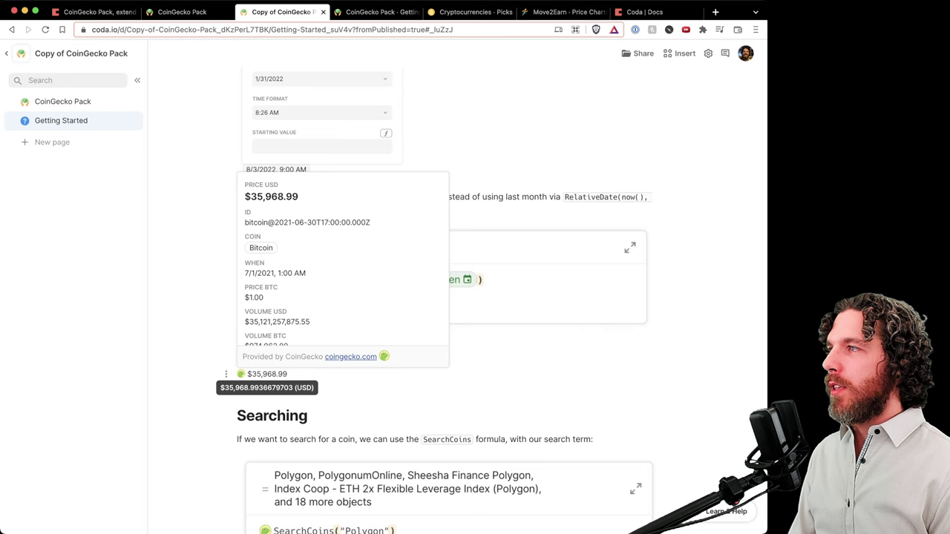
scroll(342, 267, "down", 2)
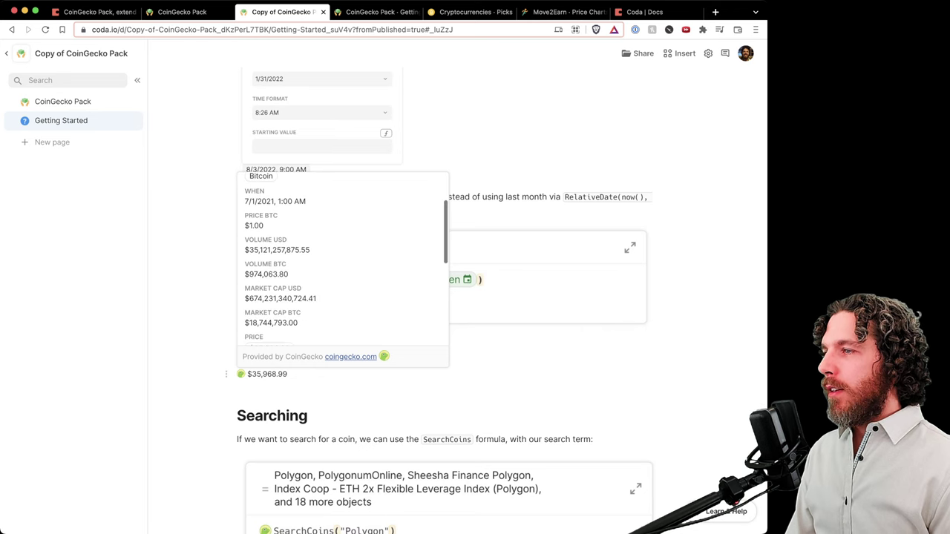
Examine the coins returned in the Searching section, their properties, and the "Polygon" search term in the SearchCoins formula
scroll(445, 297, "down", 3)
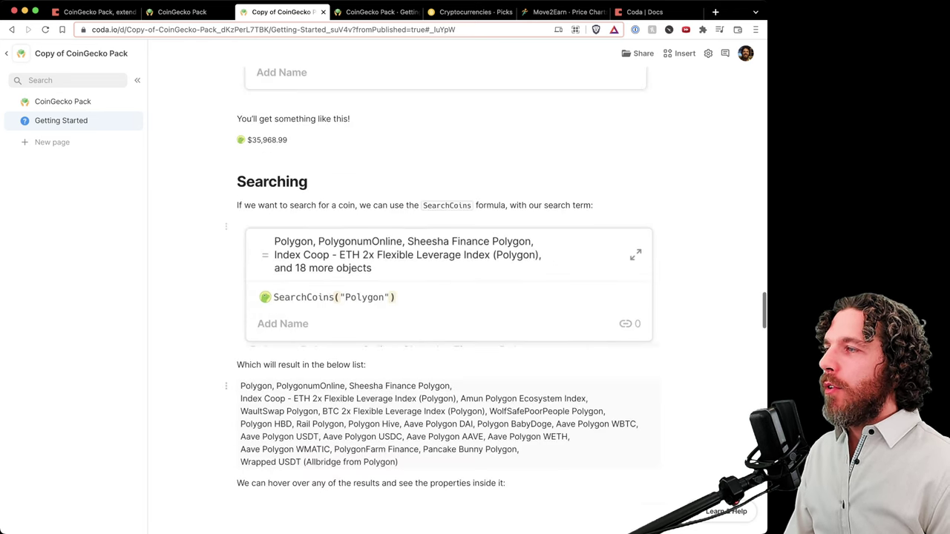
scroll(445, 297, "down", 2)
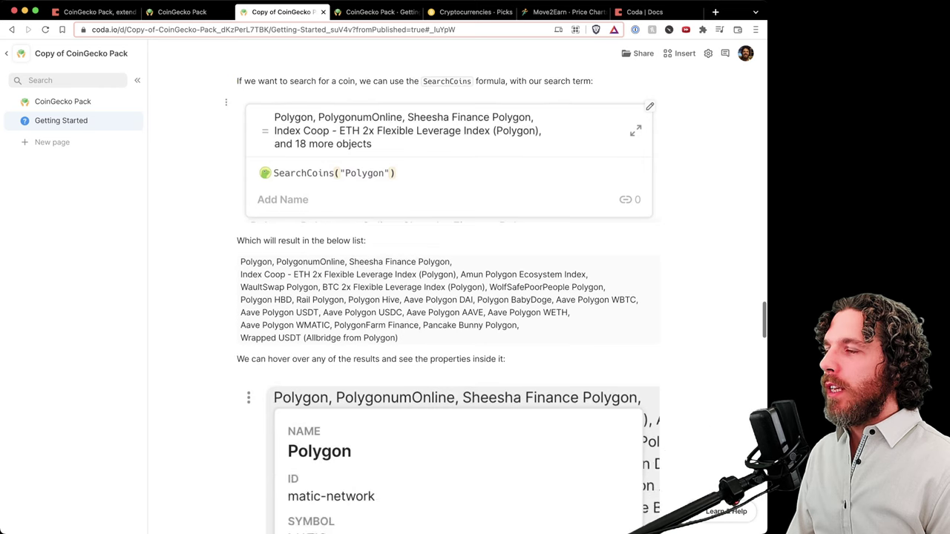
scroll(445, 297, "up", 1)
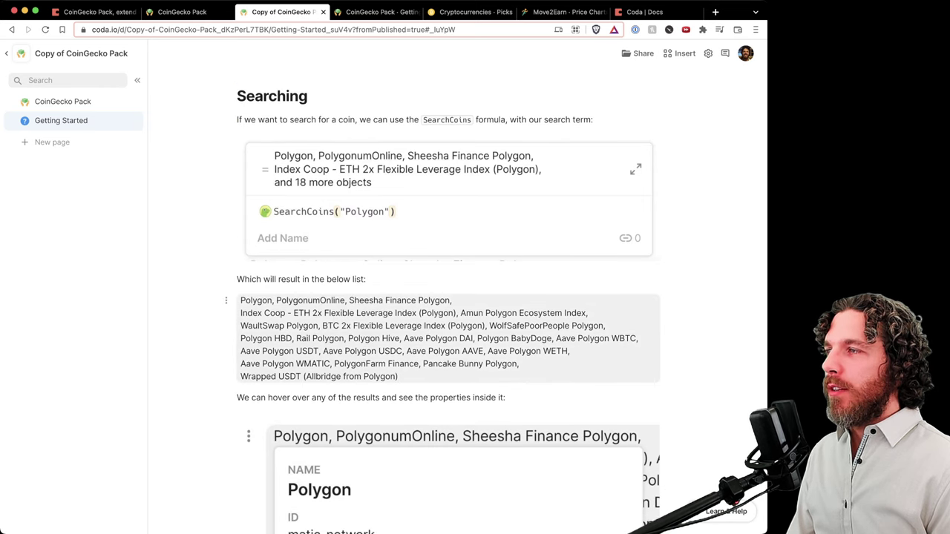
mouse_move(310, 301)
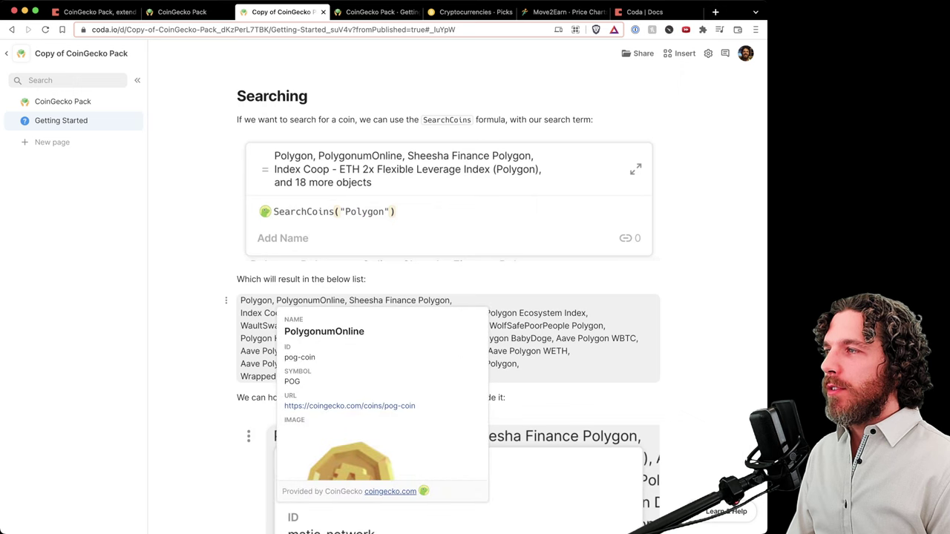
mouse_move(399, 301)
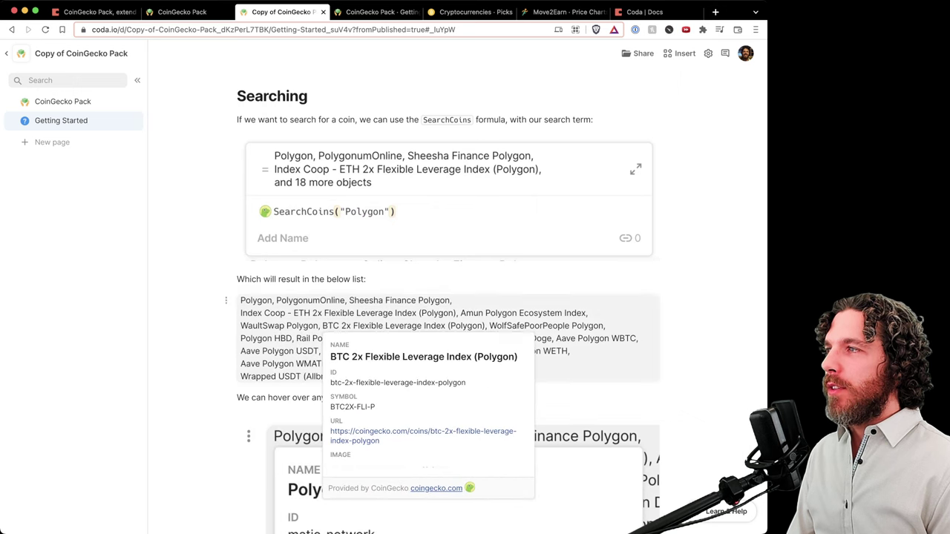
mouse_move(399, 301)
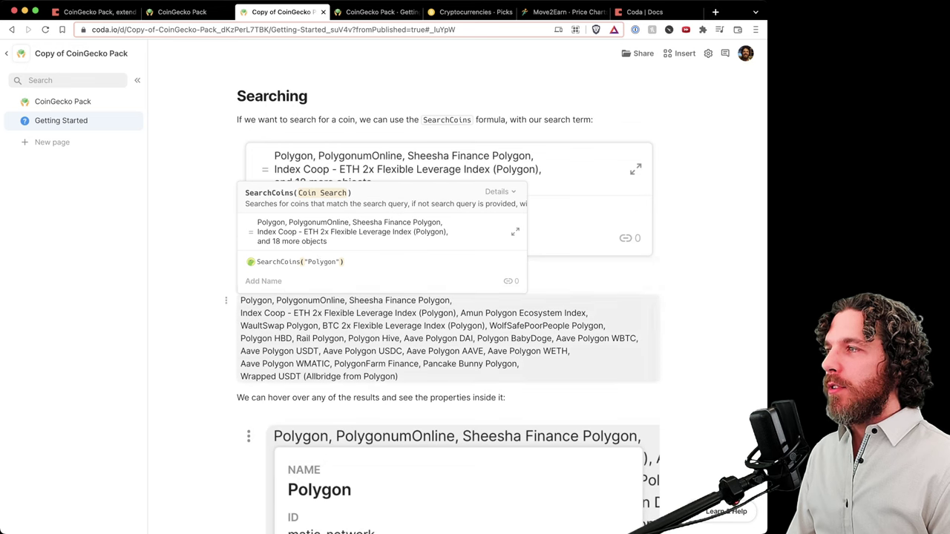
double_click(322, 262)
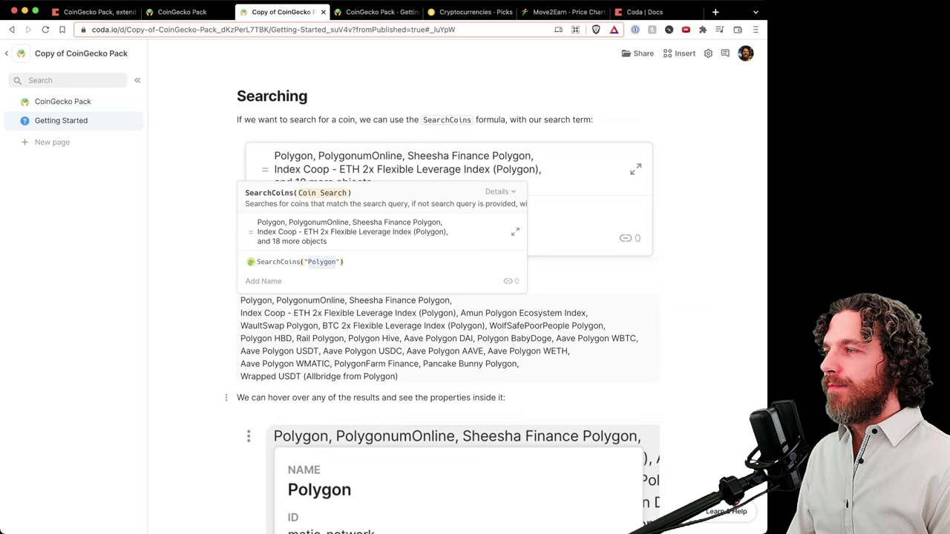
Replace the Symbol property with Id in the SearchCoins("Polygon").First() formula above the Sync Tables section
scroll(446, 297, "down", 5)
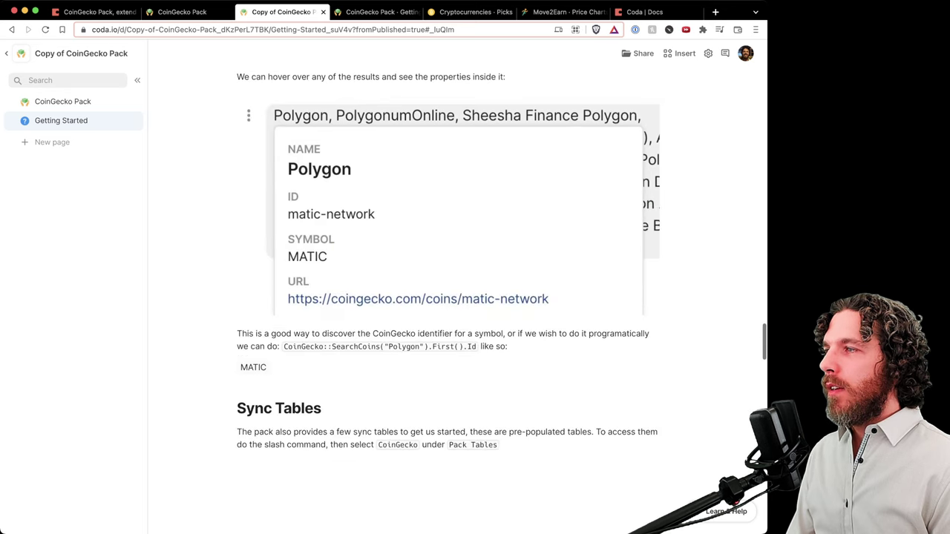
scroll(445, 296, "down", 2)
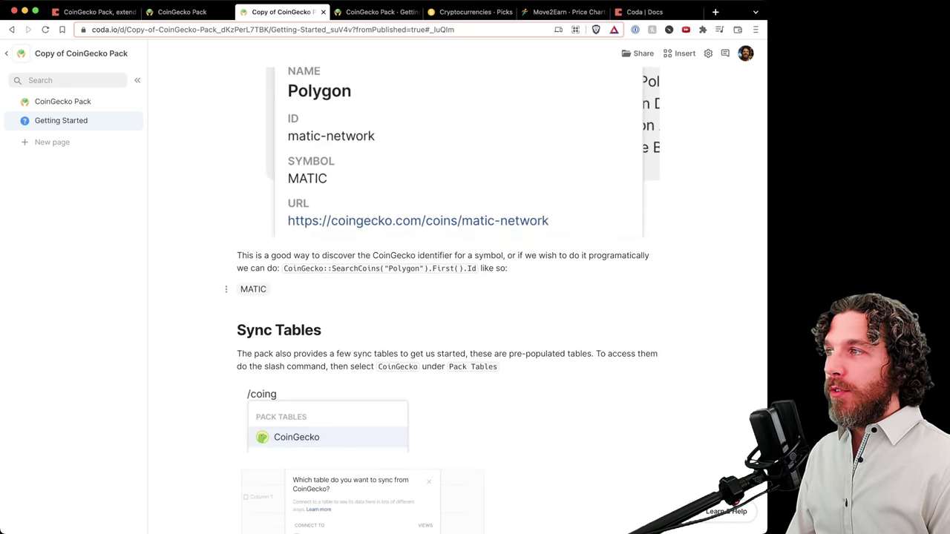
left_click(253, 289)
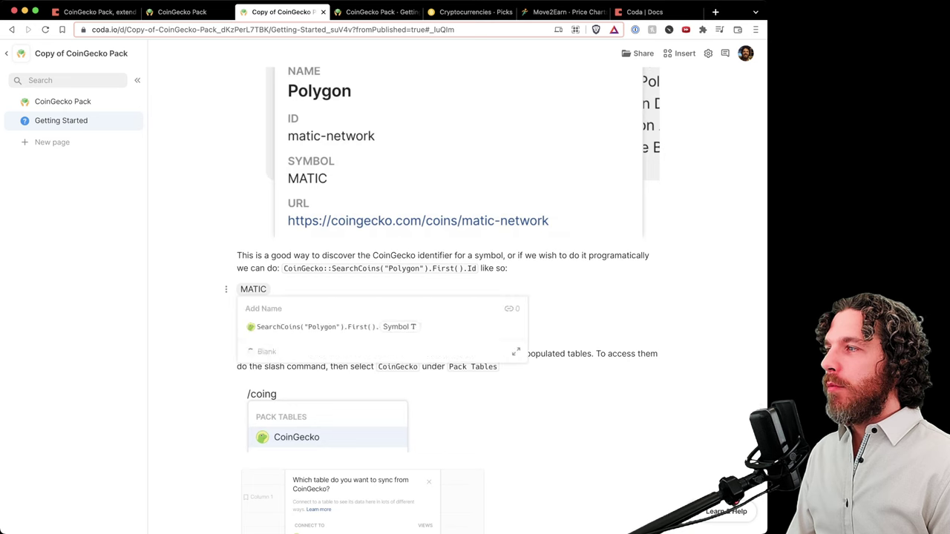
double_click(325, 327)
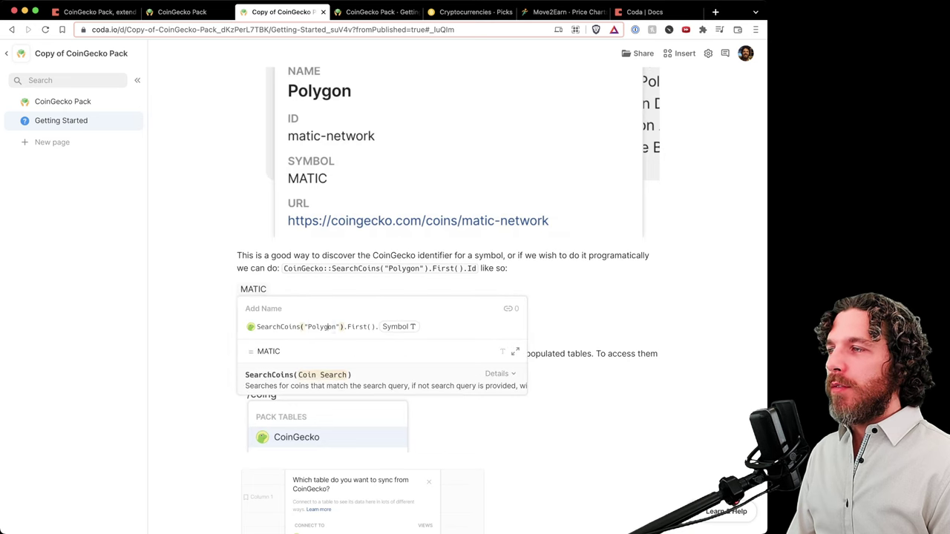
double_click(357, 327)
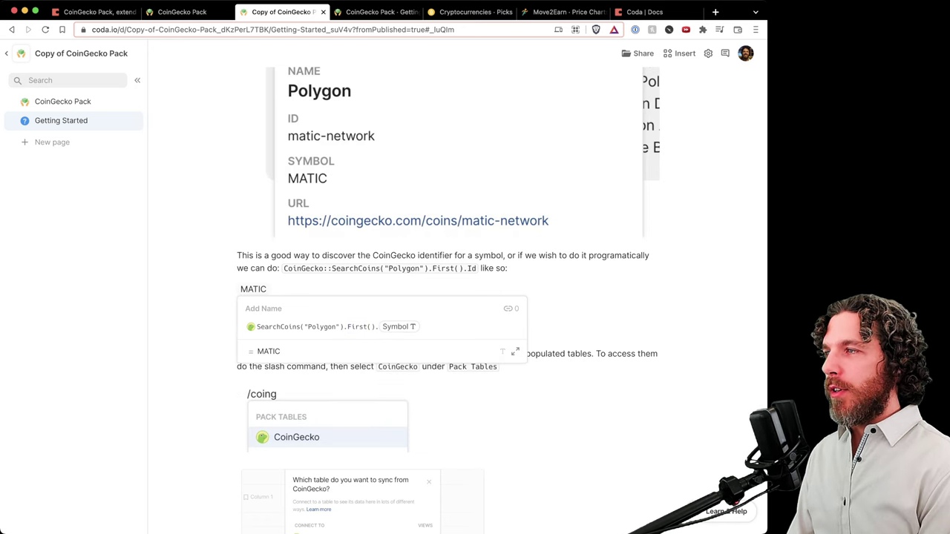
key("BackSpace")
key("BackSpace")
key("BackSpace")
key("BackSpace")
key("BackSpace")
key("BackSpace")
key("BackSpace")
key("BackSpace")
type(".")
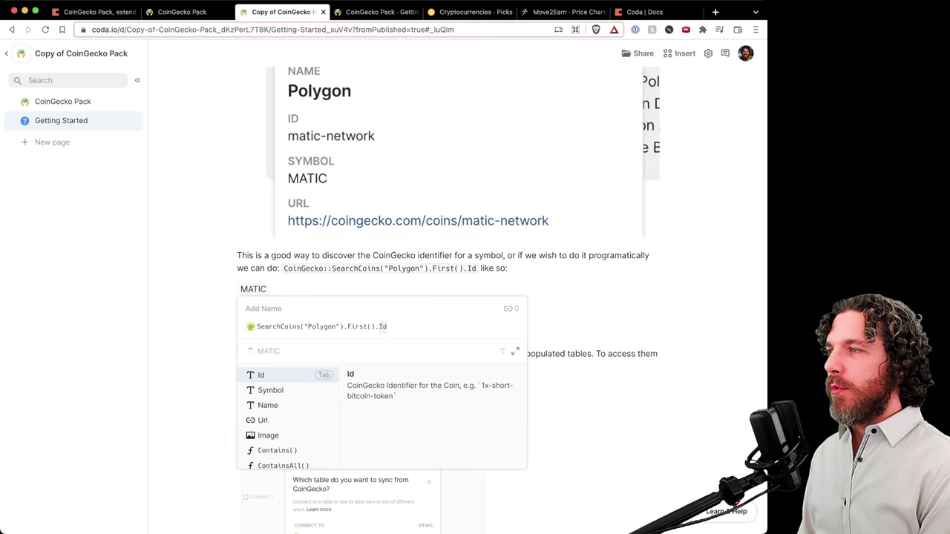
type("i")
key("BackSpace")
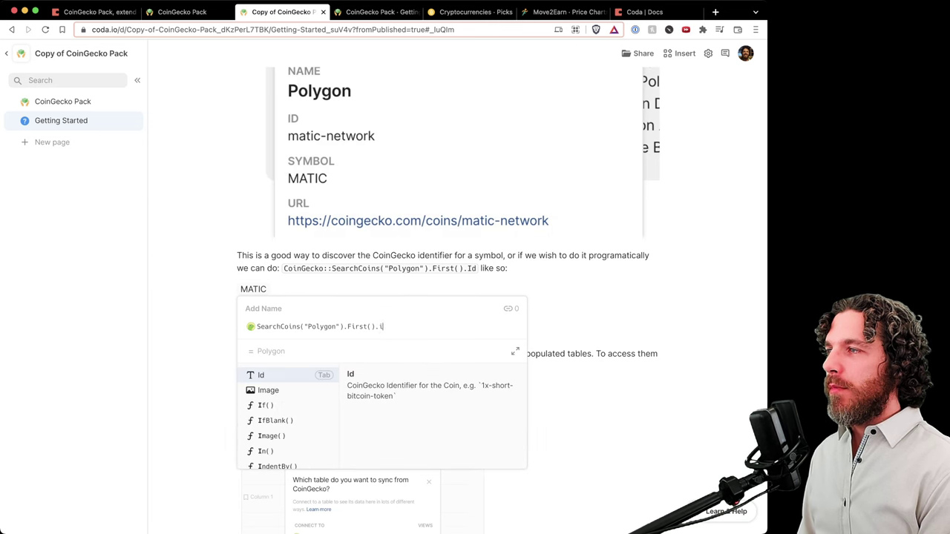
key("Tab")
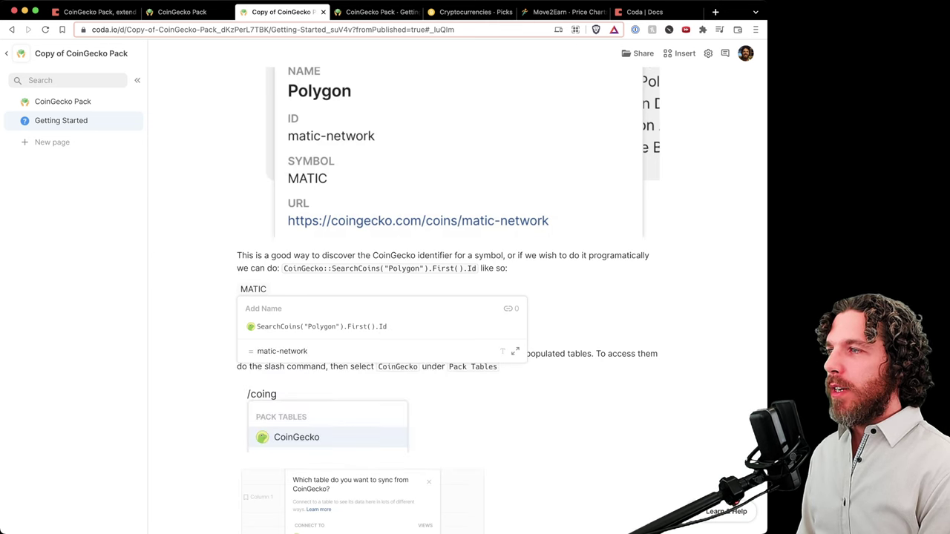
Remove the Id property from the SearchCoins formula and pick Id again from the property suggestions
key("BackSpace")
key("BackSpace")
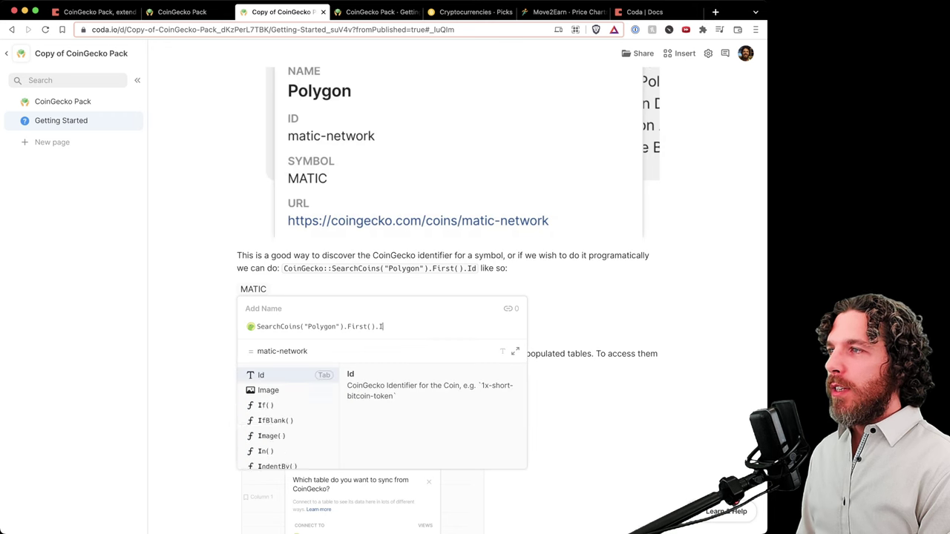
type("S")
key("BackSpace")
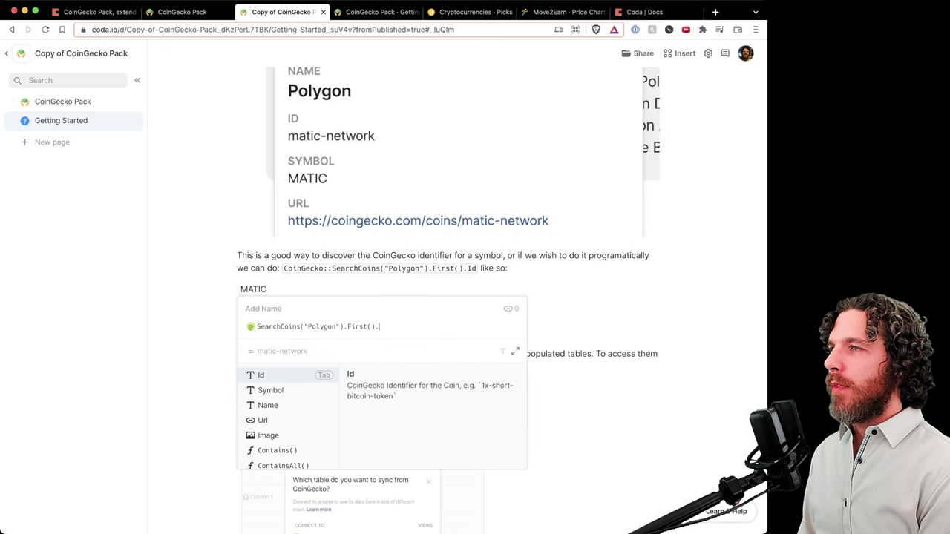
key("Tab")
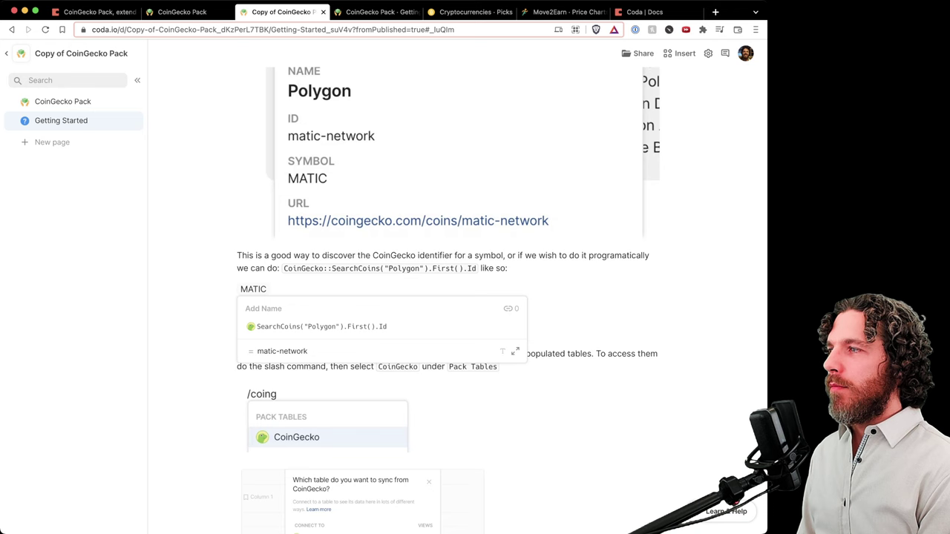
Apply the SearchCoins("Polygon").First().Id formula above the Sync Tables section
key("Return")
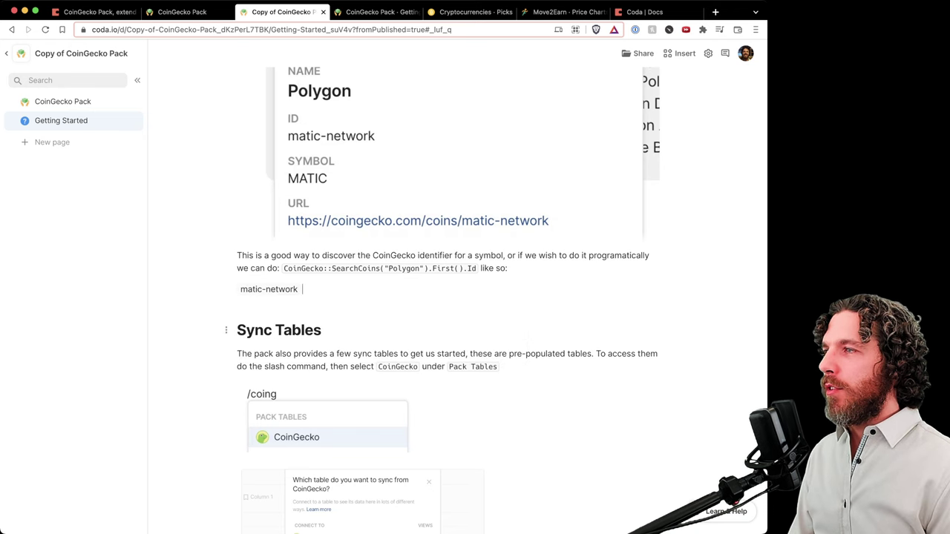
left_click(467, 269)
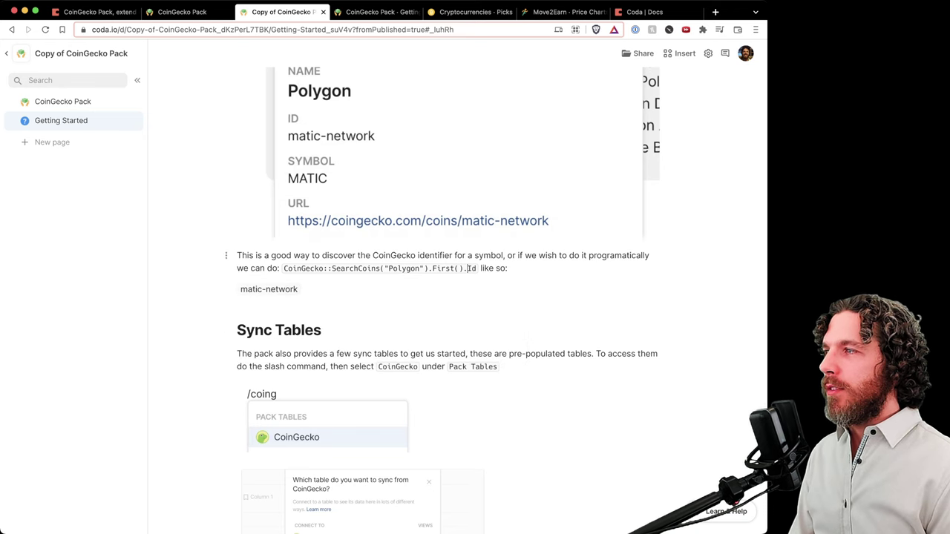
Try the Symbol property in place of Id in the SearchCoins("Polygon").First() formula, and undo the replacement
left_click(268, 289)
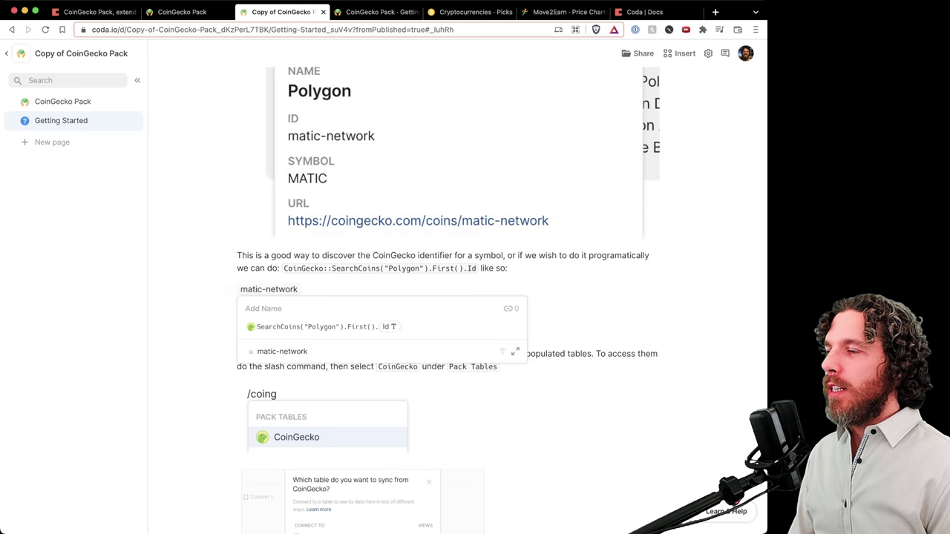
left_click(390, 327)
key("BackSpace")
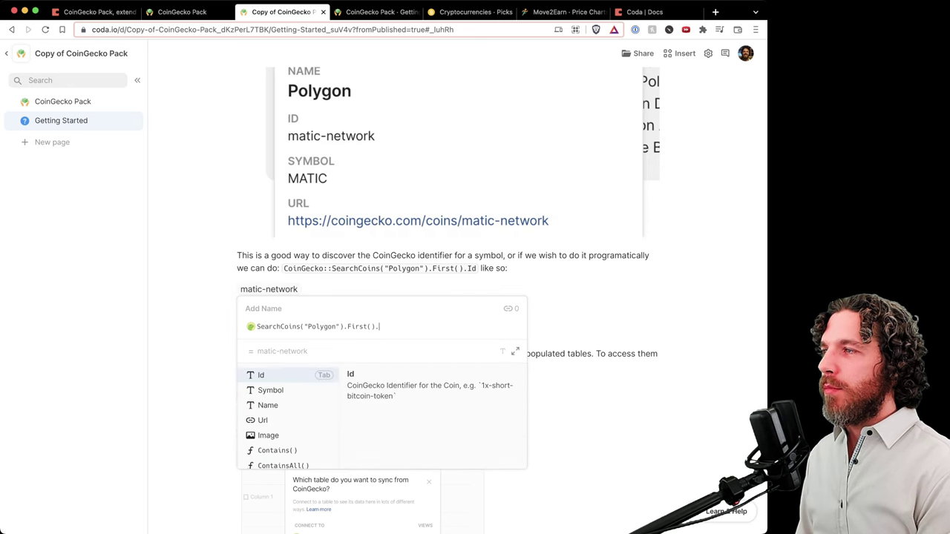
type("symbol")
key("Tab")
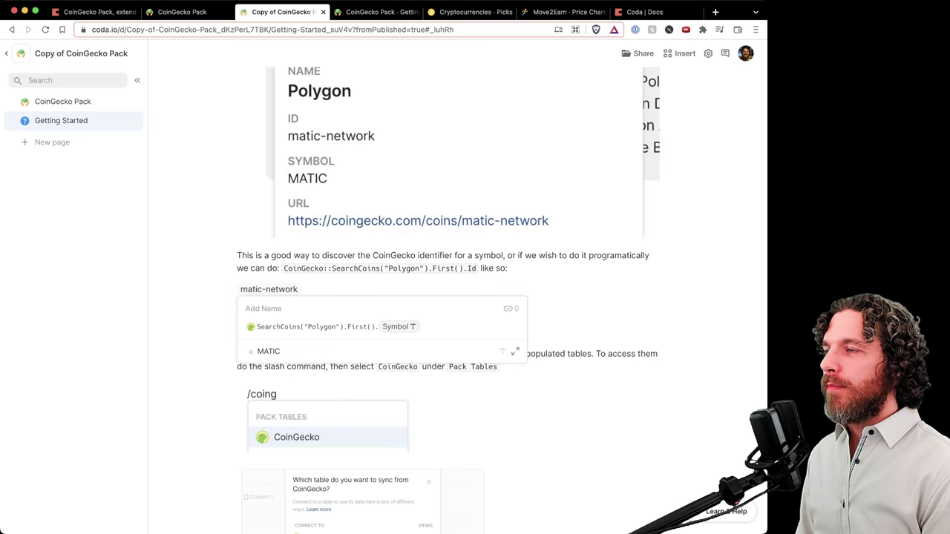
key("super+z")
key("super+z")
key("Return")
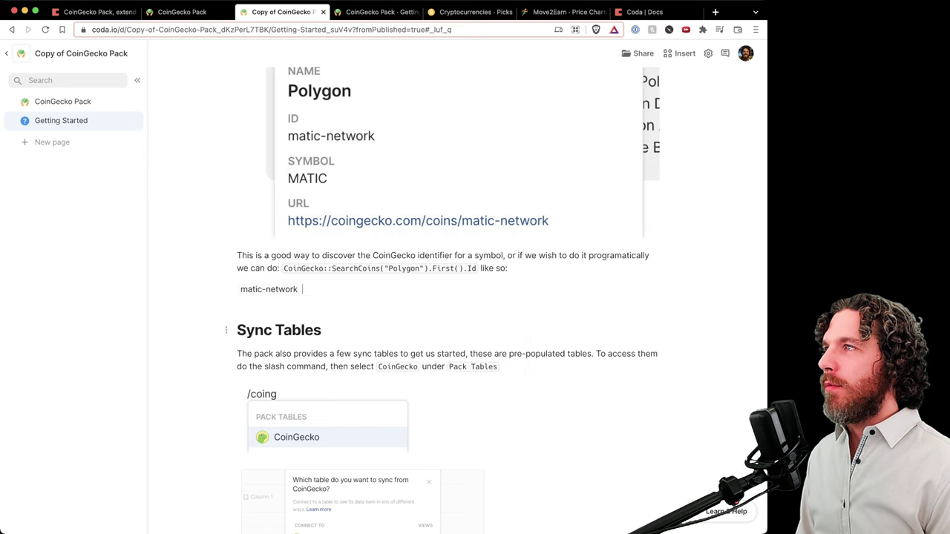
Switch to the original CoinGecko Pack doc and replace "symbol" with "coin" in the sentence about discovering the CoinGecko identifier
left_click(377, 12)
scroll(438, 297, "down", 5)
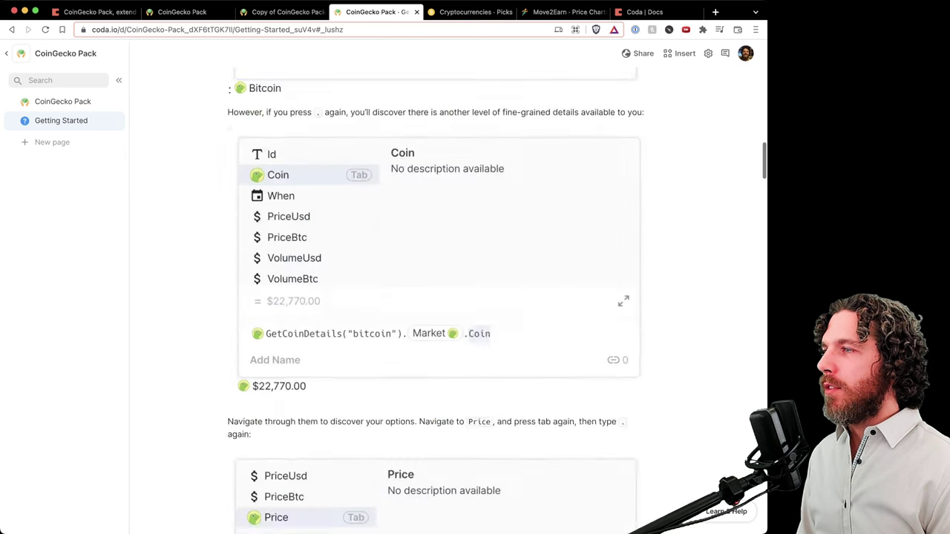
scroll(446, 297, "down", 15)
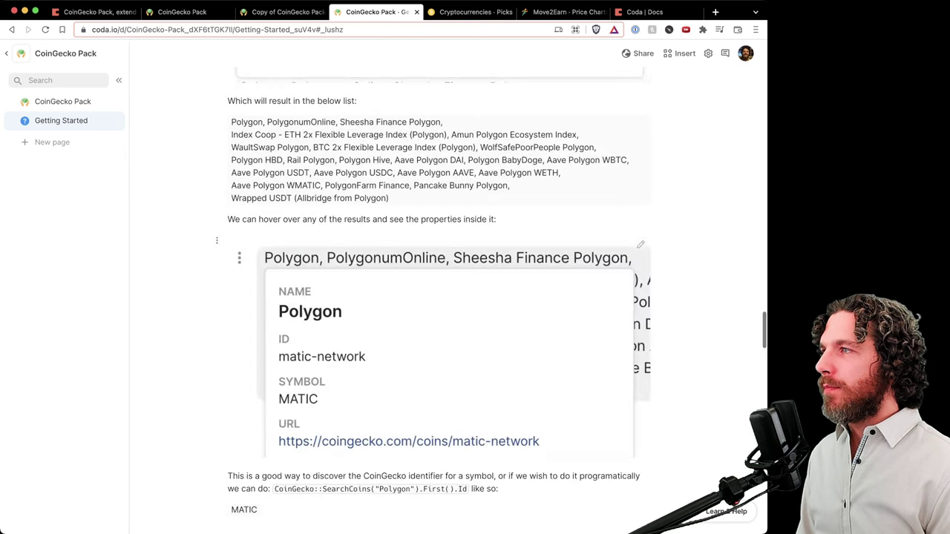
scroll(446, 297, "down", 5)
scroll(445, 297, "up", 1)
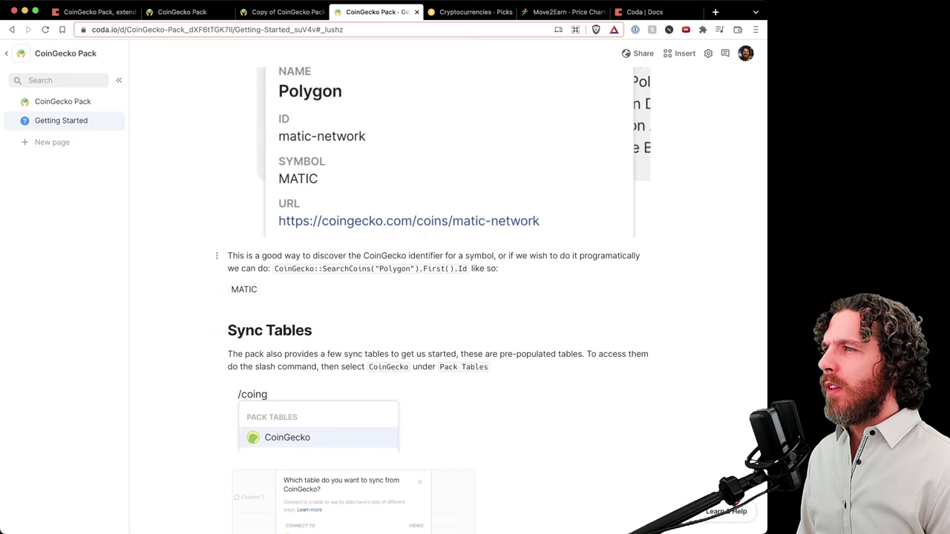
scroll(445, 297, "up", 2)
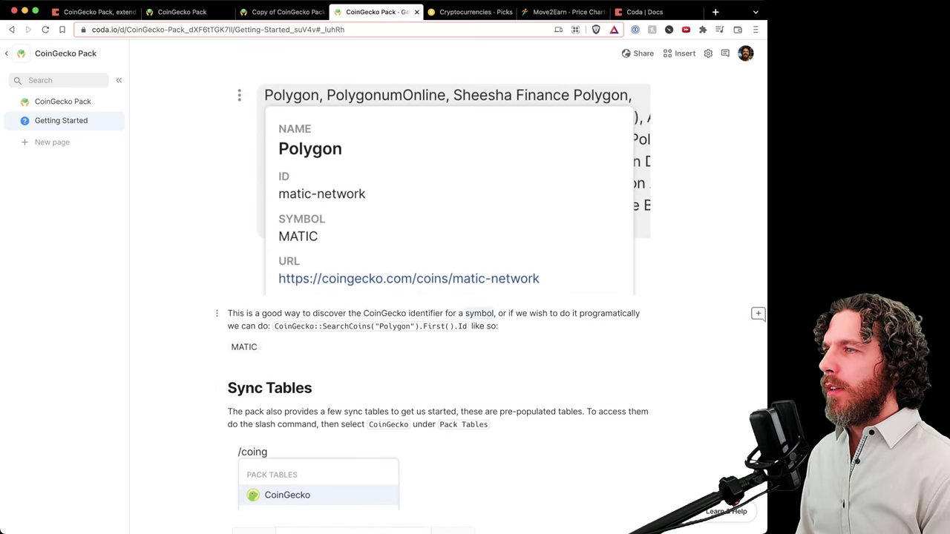
type("coin")
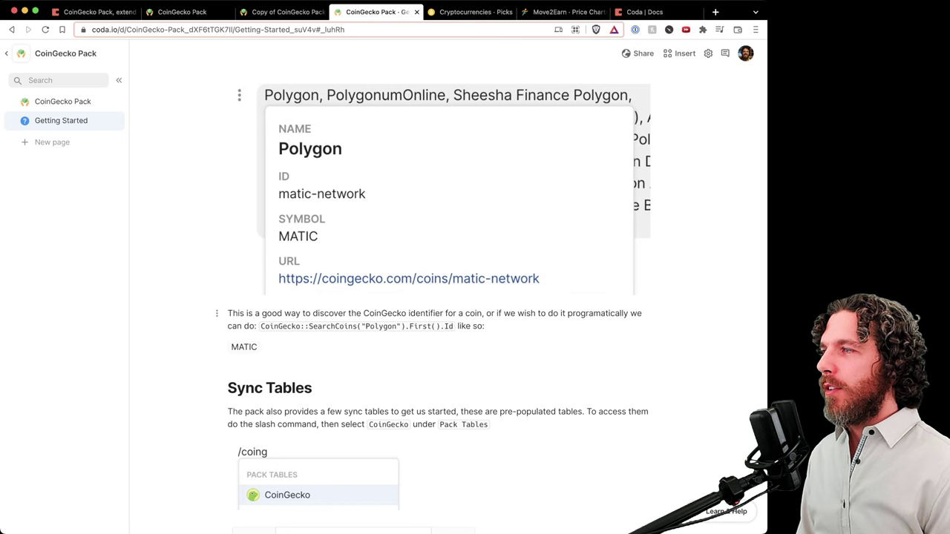
Replace the Symbol property with Id in the original doc's SearchCoins("Polygon").First() formula
left_click(244, 347)
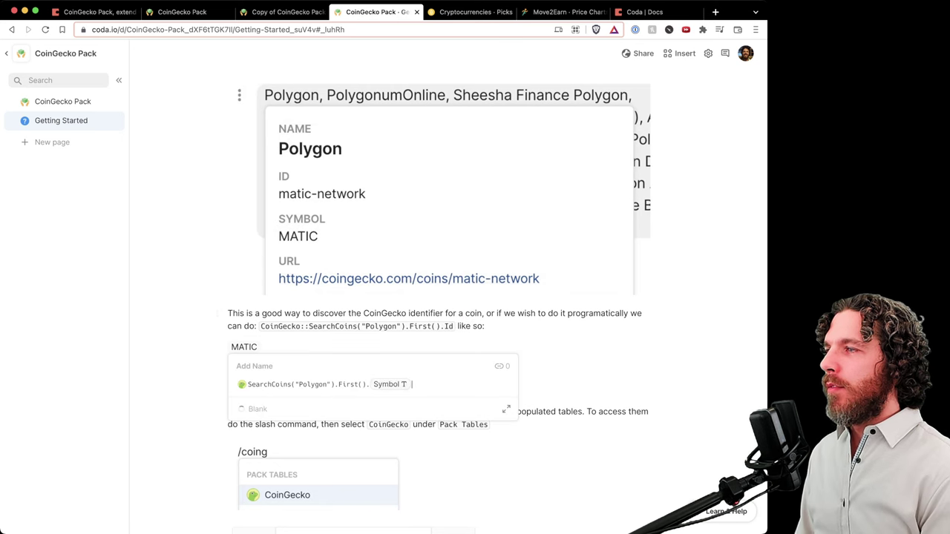
left_click(391, 384)
key("BackSpace")
type("Id")
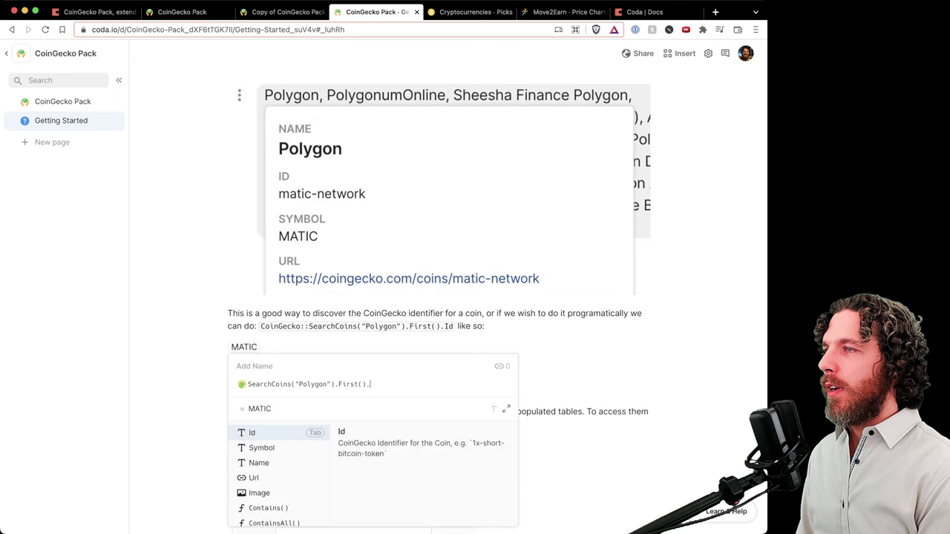
key("Return")
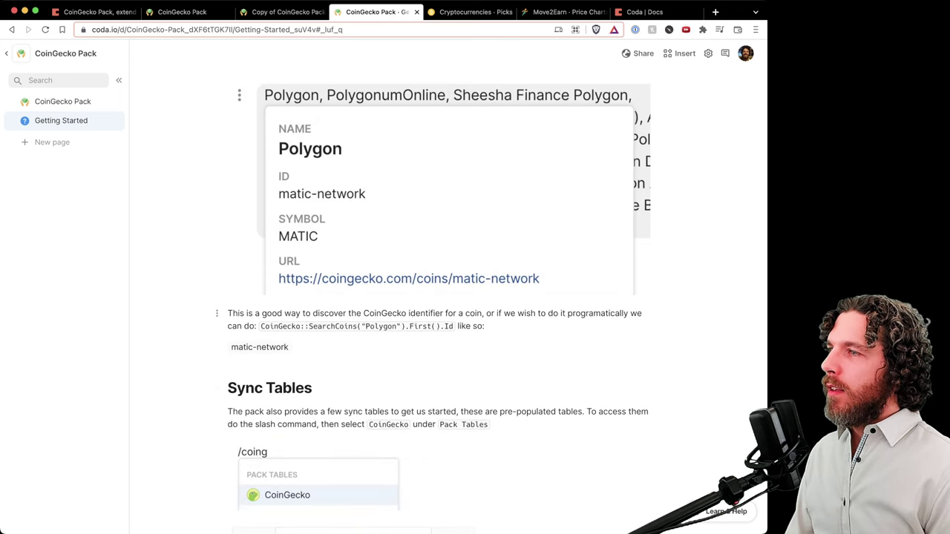
scroll(438, 297, "up", 1)
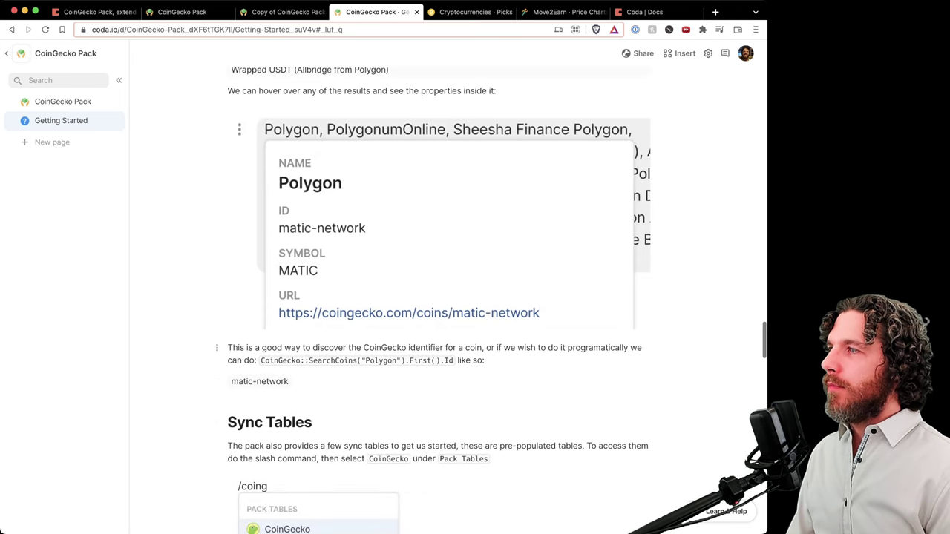
scroll(438, 297, "down", 1)
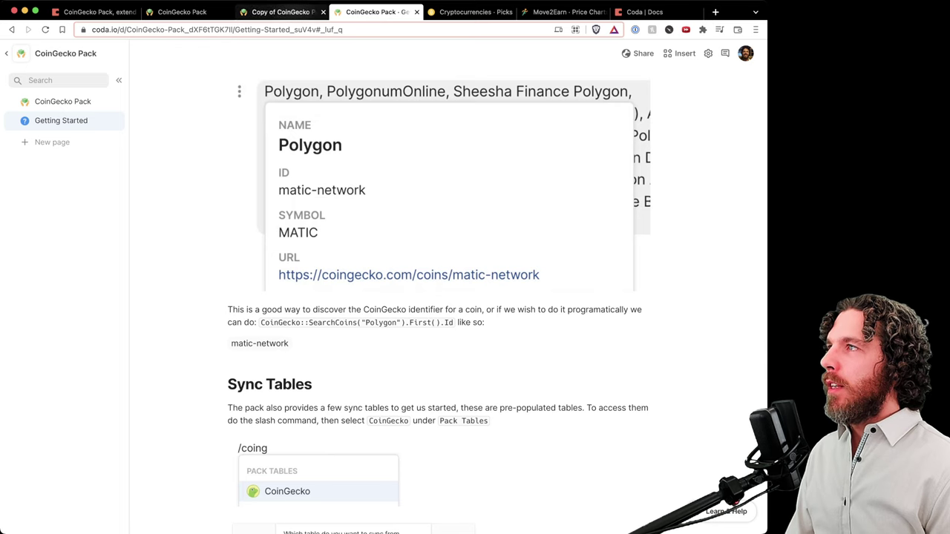
Return to the Copy of CoinGecko Pack doc and review the Sync Tables instructions
left_click(282, 12)
scroll(304, 286, "down", 3)
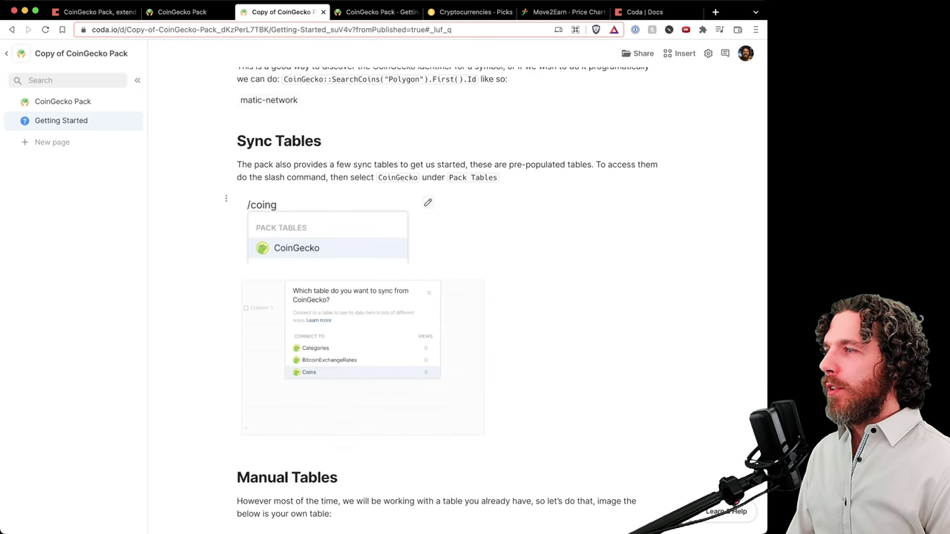
scroll(438, 297, "down", 2)
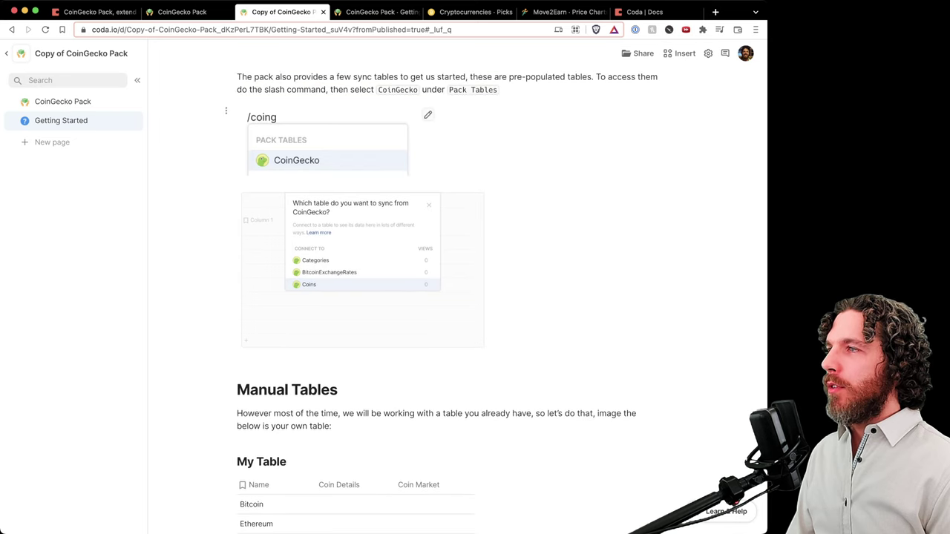
Insert a CoinGecko pack table on a new line above the Manual Tables heading
left_click(237, 390)
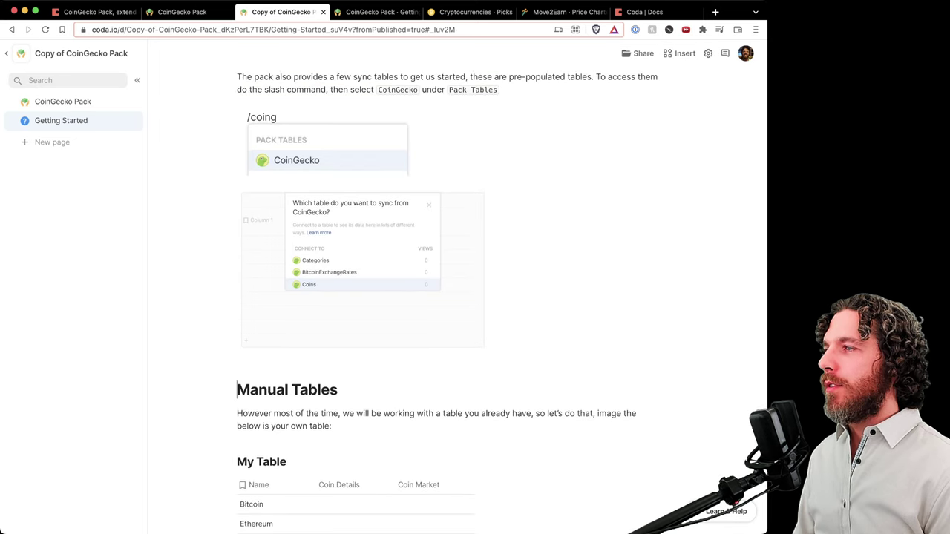
key("Return")
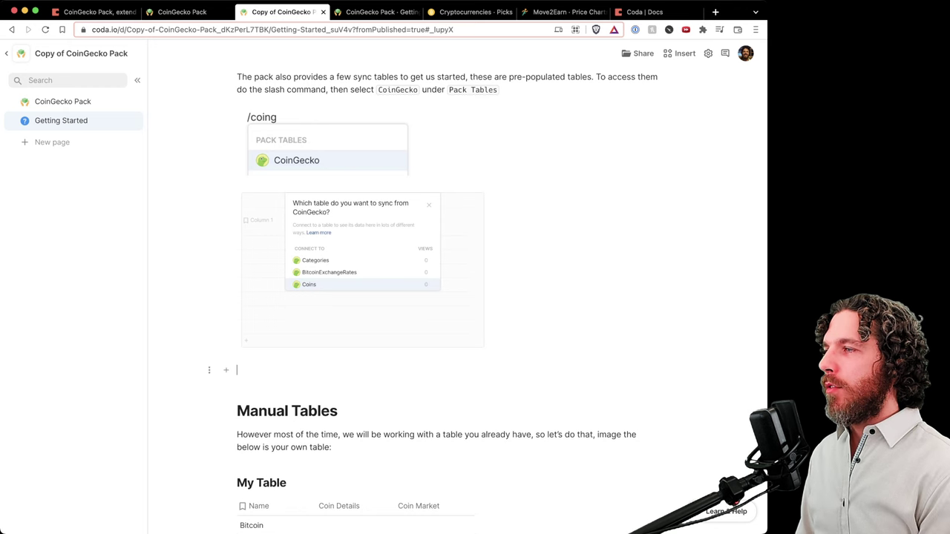
type("/coingecko")
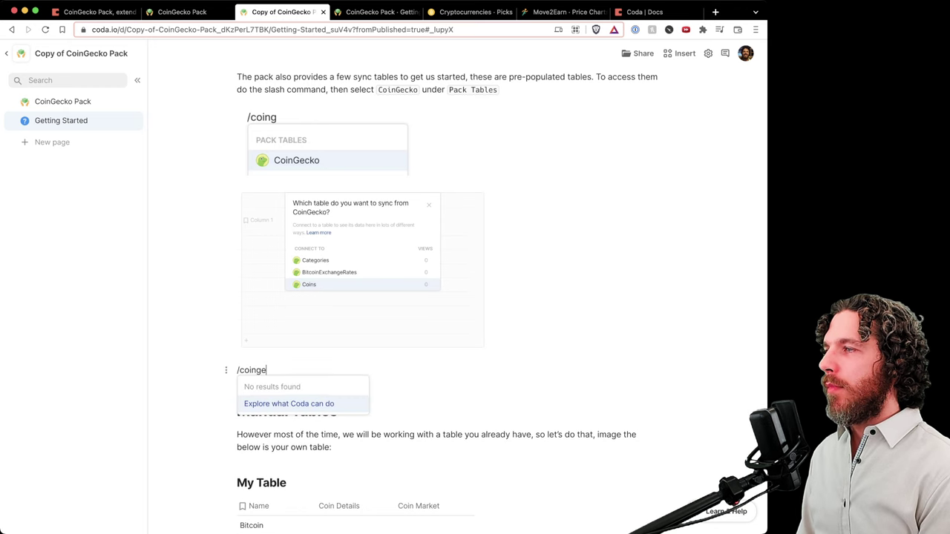
key("BackSpace")
key("BackSpace")
key("BackSpace")
key("BackSpace")
key("BackSpace")
key("BackSpace")
key("BackSpace")
key("BackSpace")
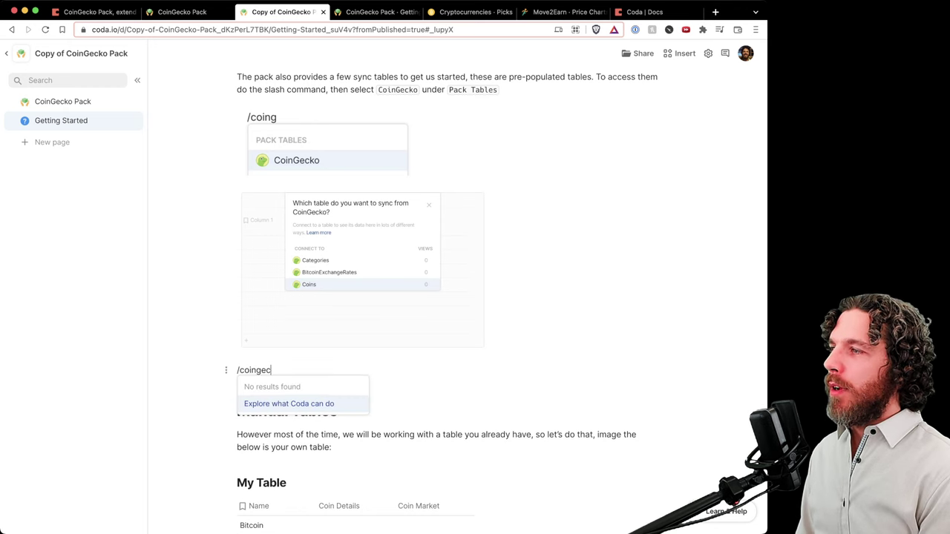
key("BackSpace")
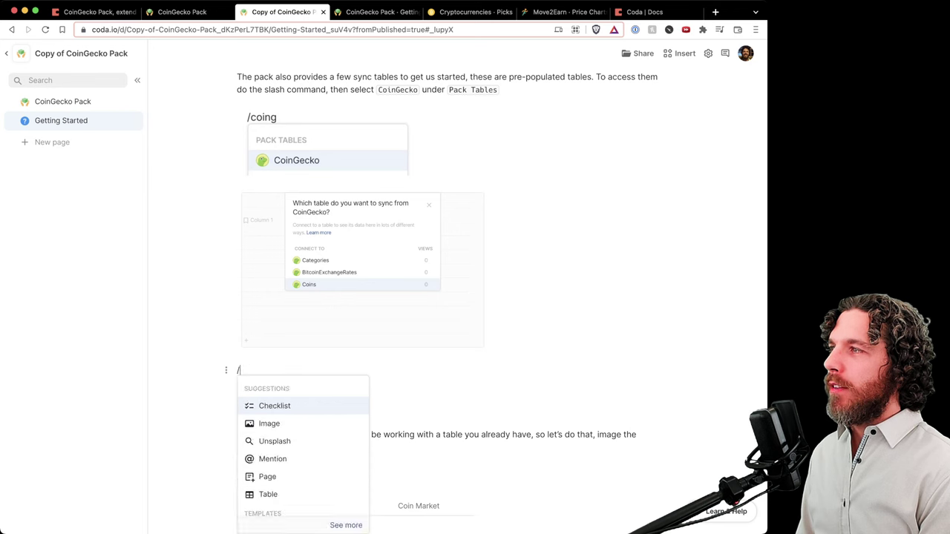
type("coinge")
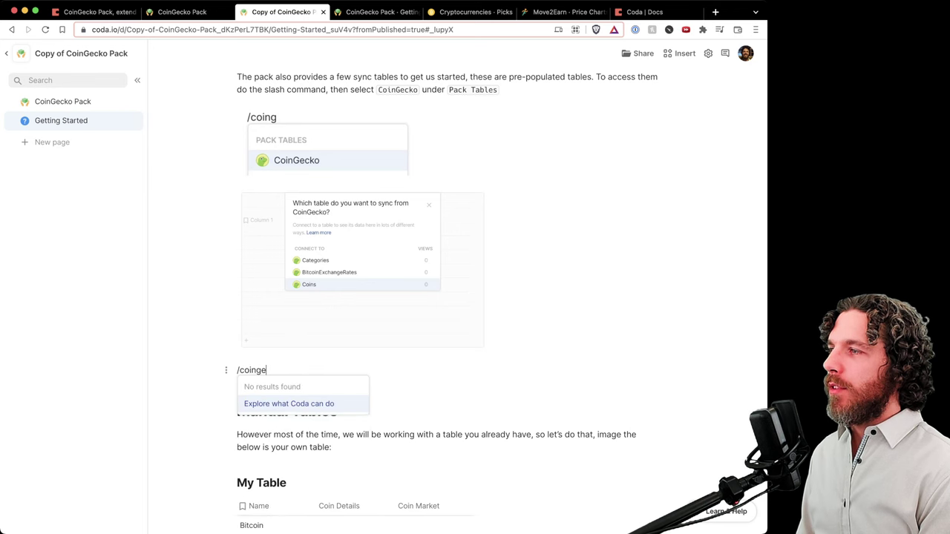
key("BackSpace")
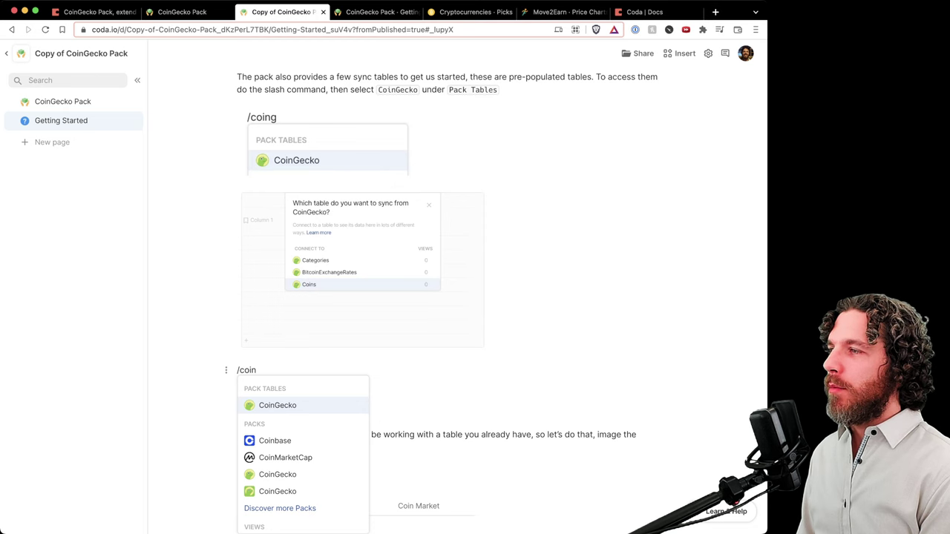
key("Return")
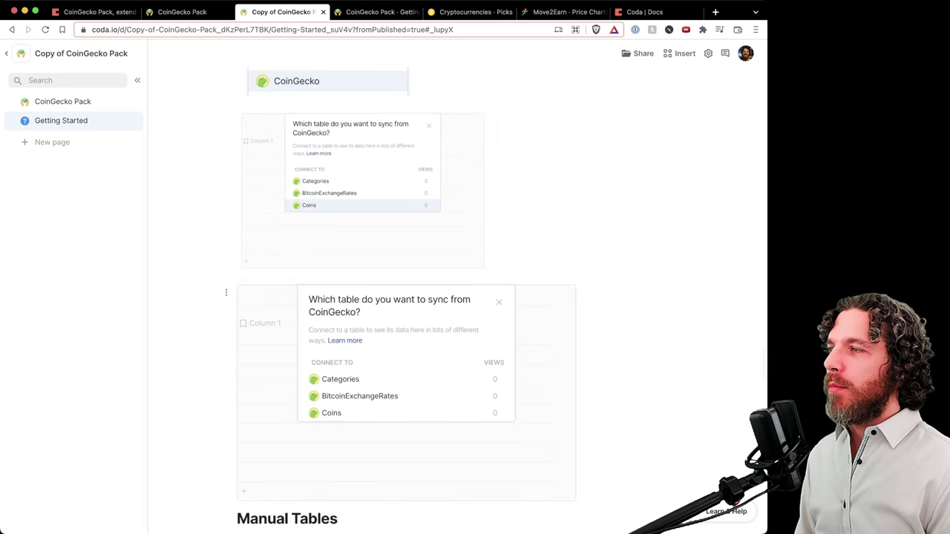
Choose Coins as the table to sync from CoinGecko, and undo the inserted table view
key("Down")
key("Down")
key("Up")
key("Down")
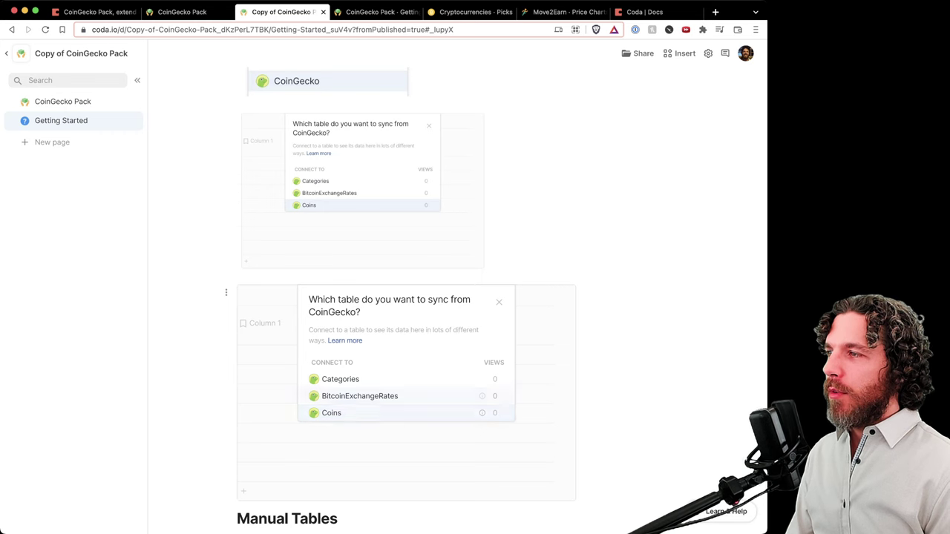
key("Return")
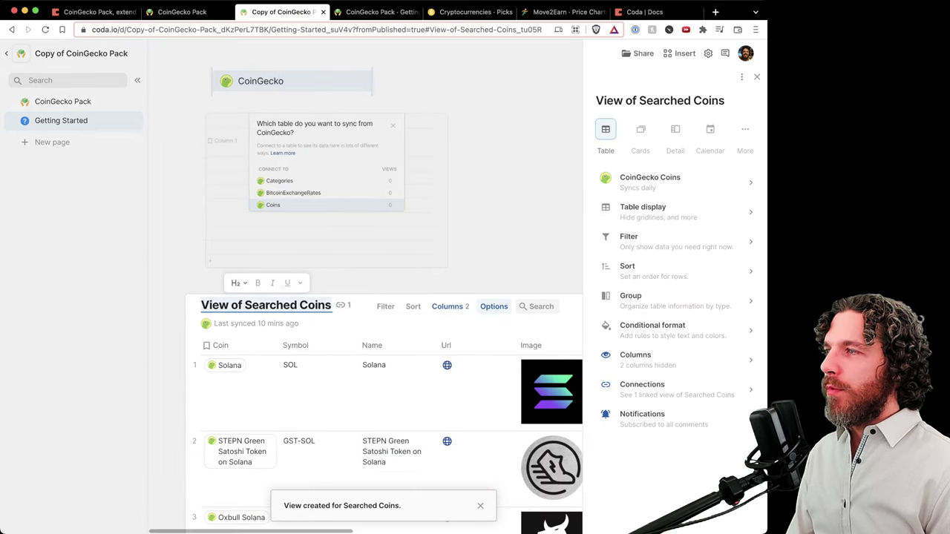
key("Escape")
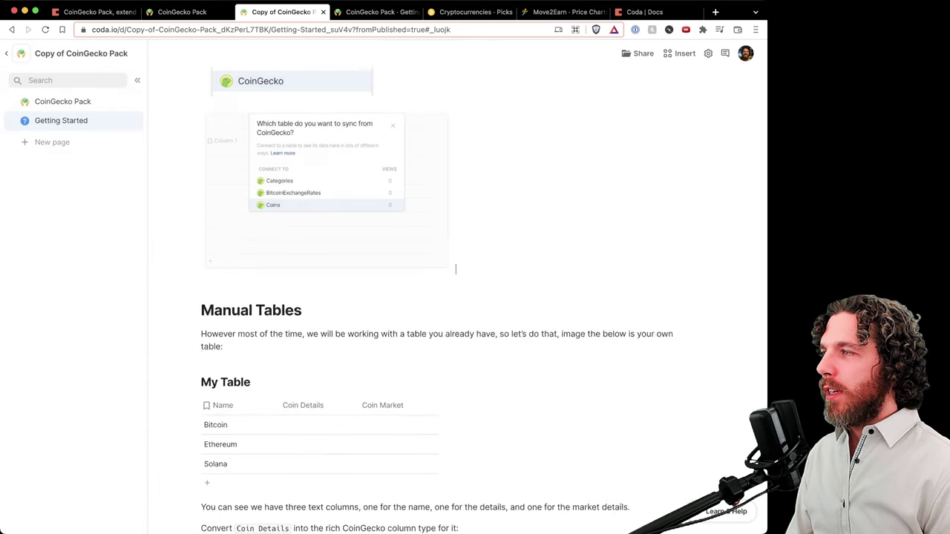
Examine the Manual Tables section, the coin rows in My Table, and the instructions for converting Coin Details and Coin Market
scroll(437, 297, "down", 4)
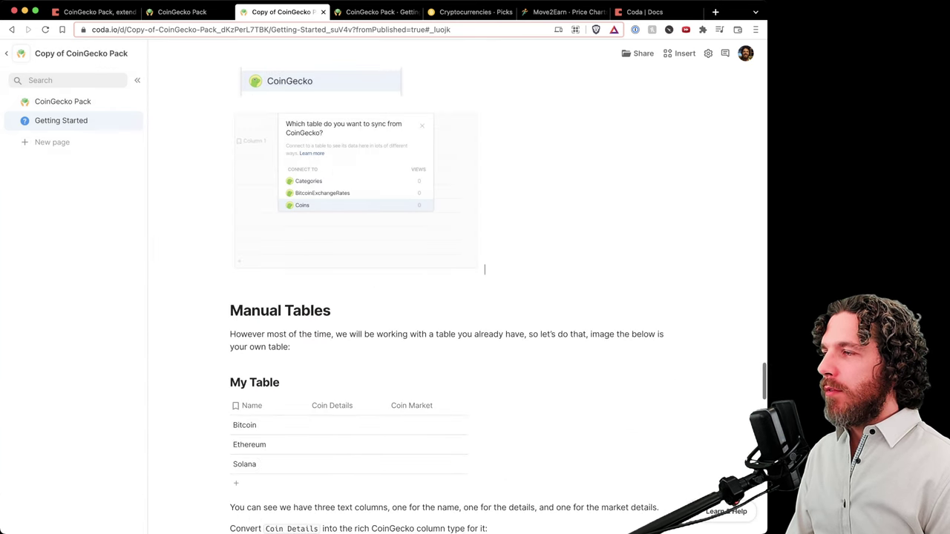
scroll(438, 360, "down", 1)
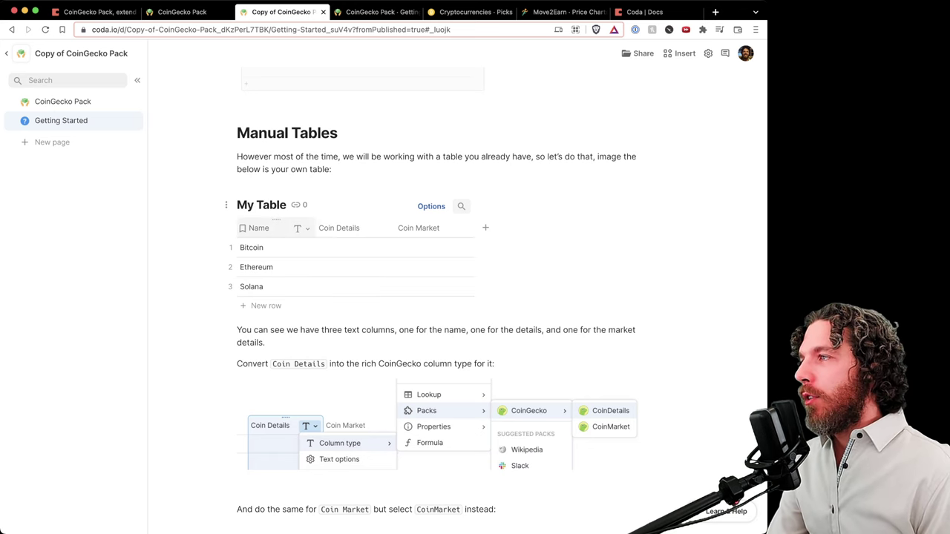
left_click(276, 248)
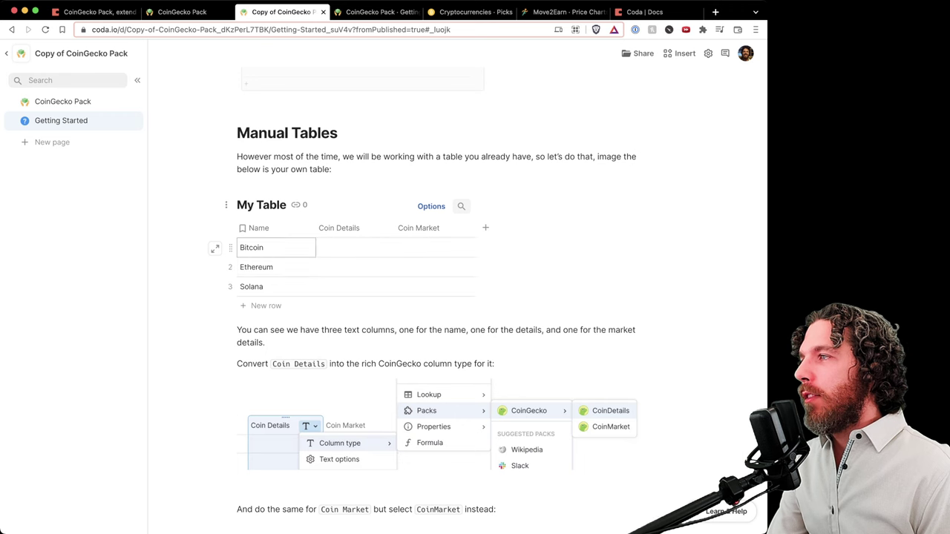
left_click(276, 267)
left_click(277, 287)
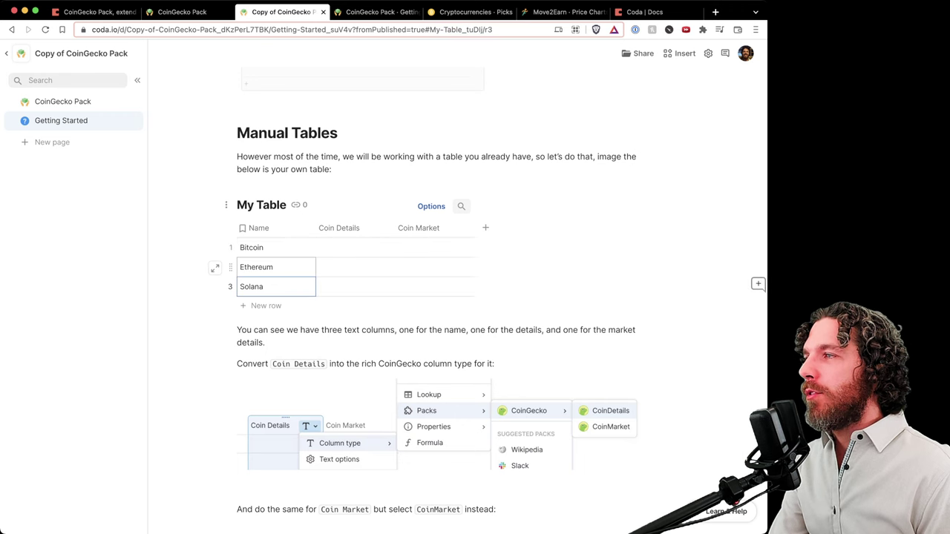
scroll(431, 297, "down", 3)
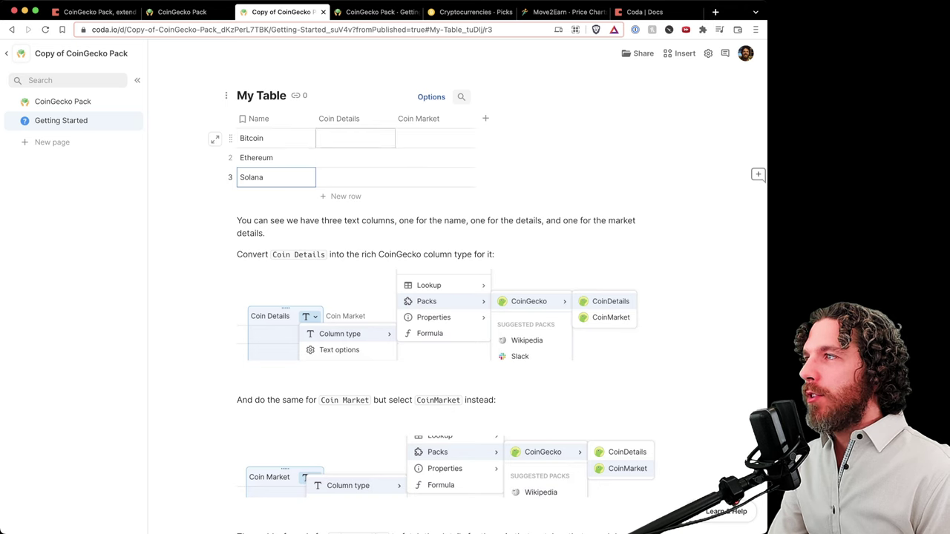
scroll(445, 193, "up", 2)
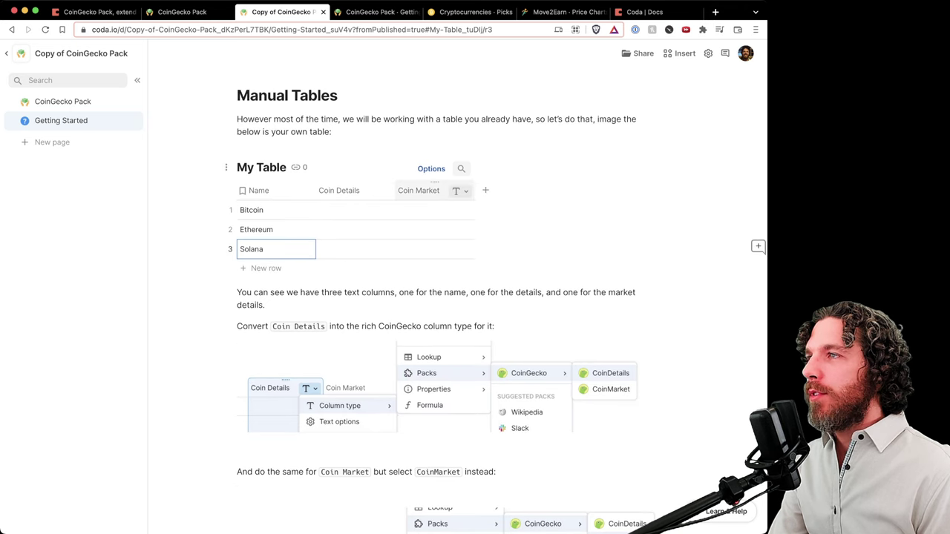
Add two extra columns after Coin Market in My Table, and delete both of them
left_click(486, 190)
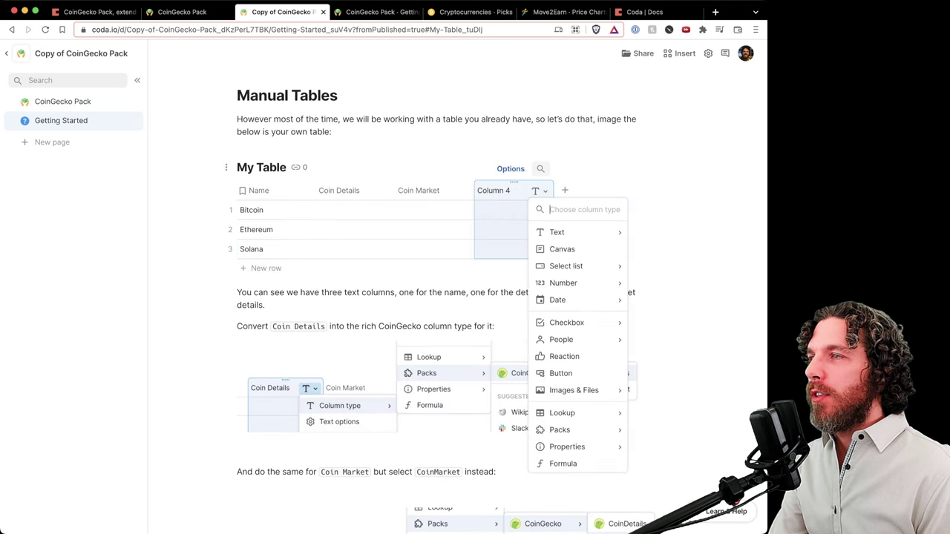
left_click(565, 190)
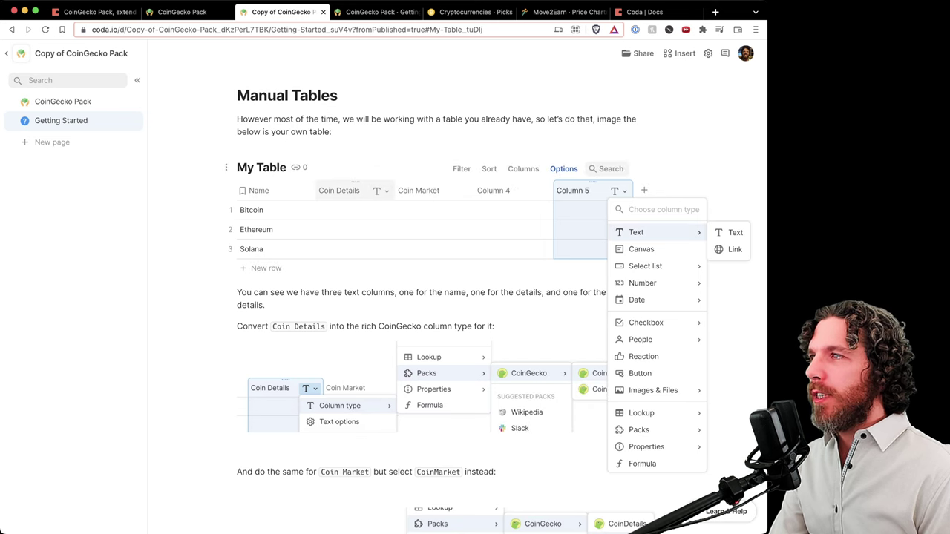
left_click(496, 190)
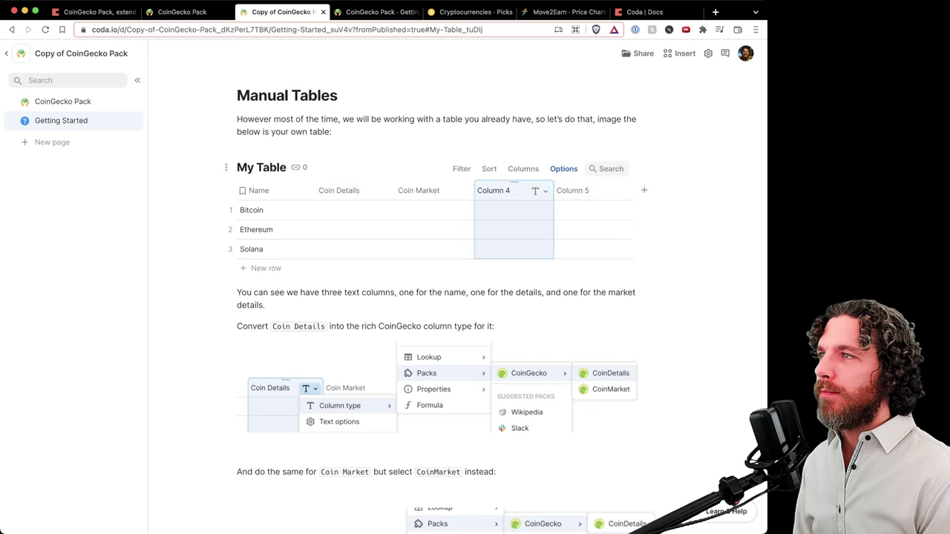
left_click(576, 191, "shift")
key("Delete")
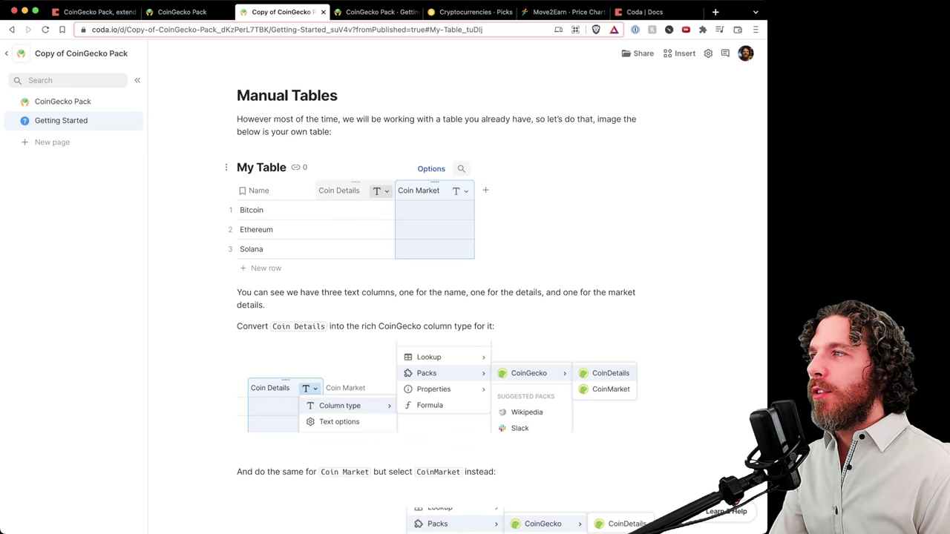
Convert the Coin Details column of My Table to the CoinGecko pack's CoinDetails column type
left_click(380, 191)
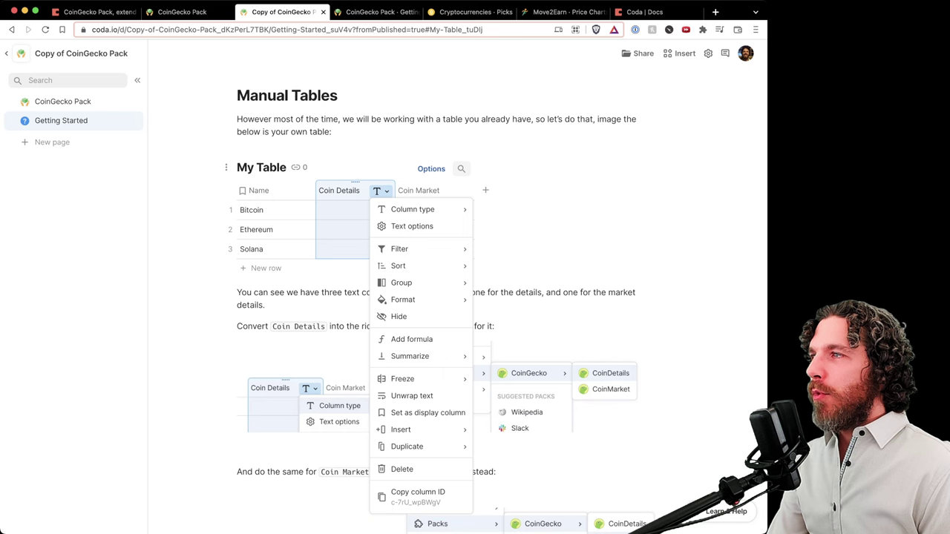
mouse_move(413, 210)
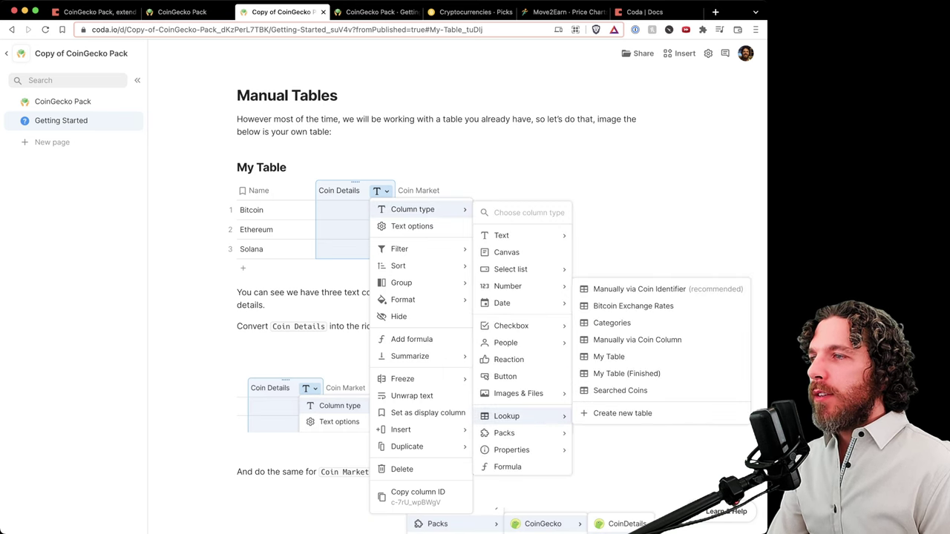
mouse_move(512, 433)
mouse_move(609, 433)
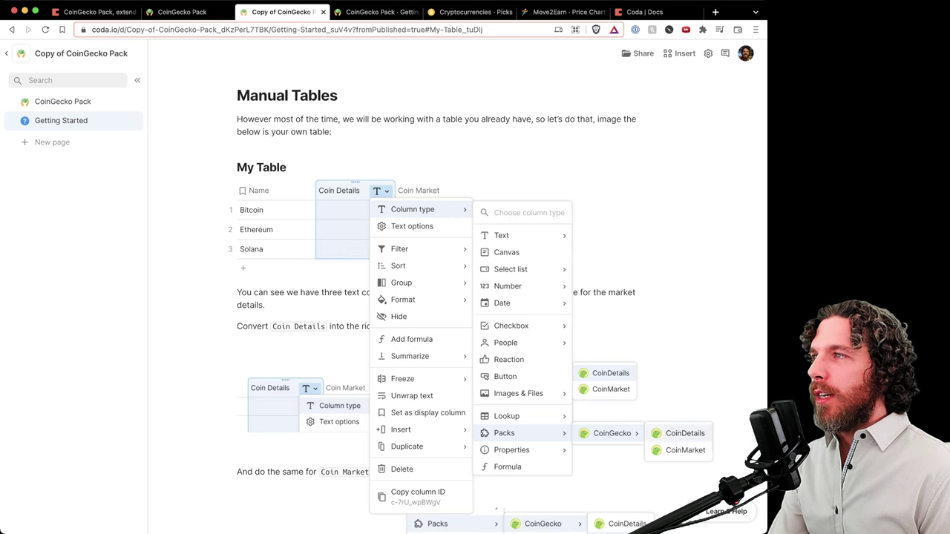
left_click(684, 433)
Convert the Coin Market column of My Table to the CoinGecko pack's CoinMarket column type
left_click(461, 191)
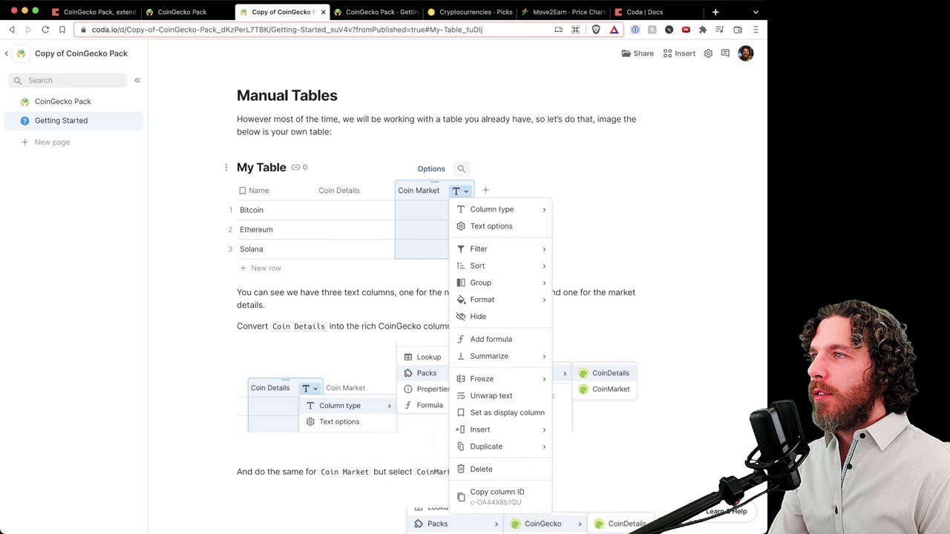
mouse_move(492, 209)
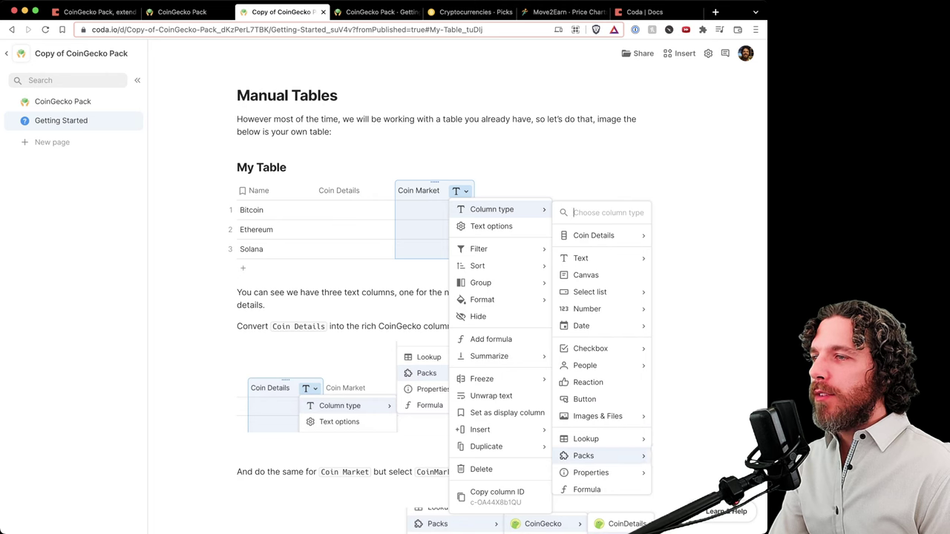
mouse_move(585, 456)
mouse_move(690, 457)
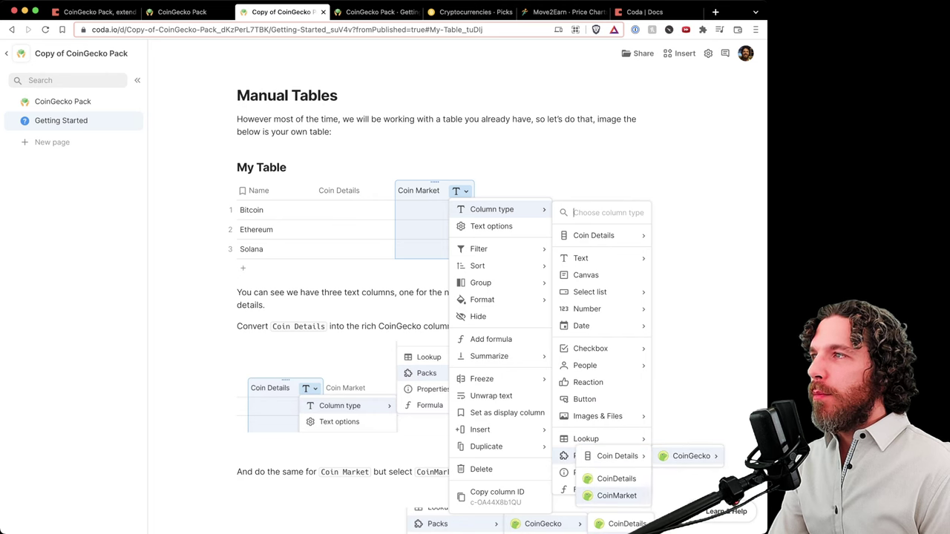
left_click(617, 496)
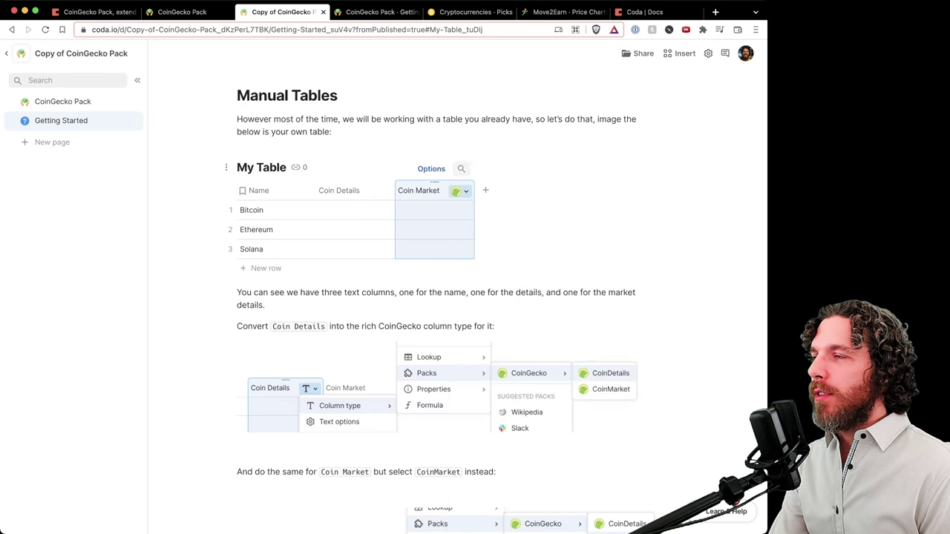
Check the options of the converted columns and read the instructions for adding the Coin Details formula
left_click(456, 190)
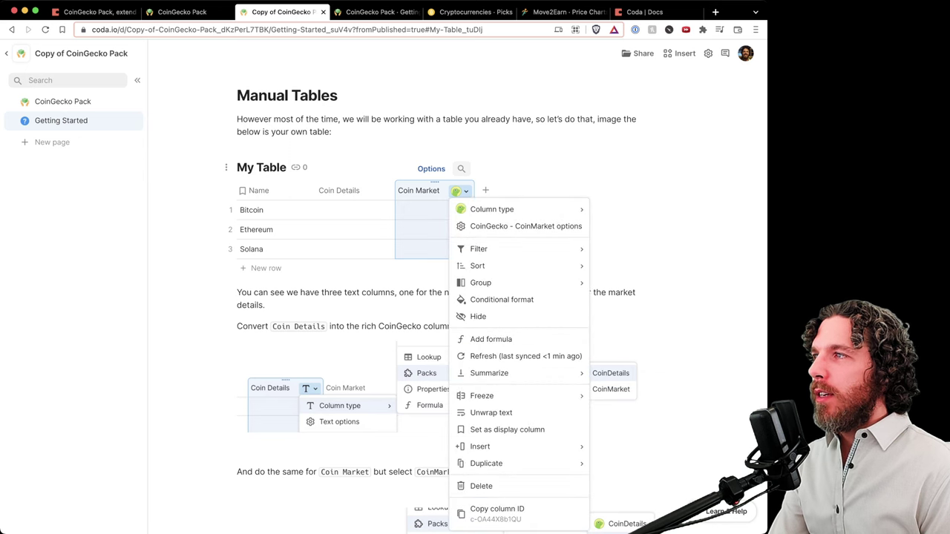
left_click(380, 190)
left_click(380, 191)
left_click(355, 210)
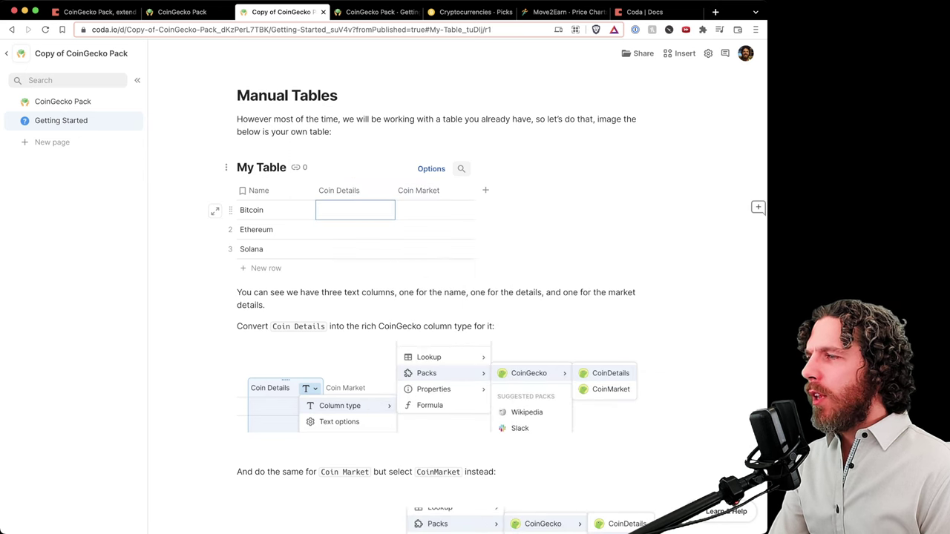
scroll(354, 210, "down", 1)
scroll(498, 297, "down", 2)
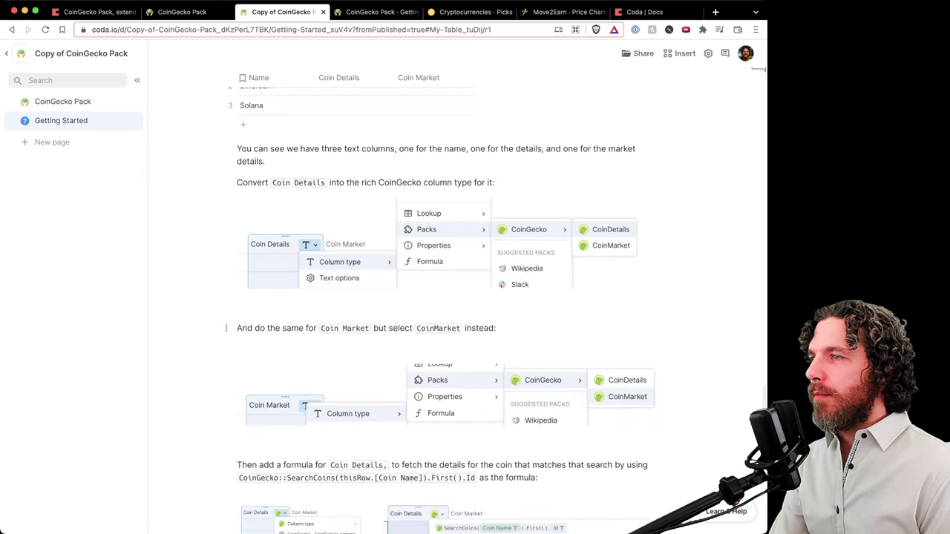
scroll(475, 297, "down", 2)
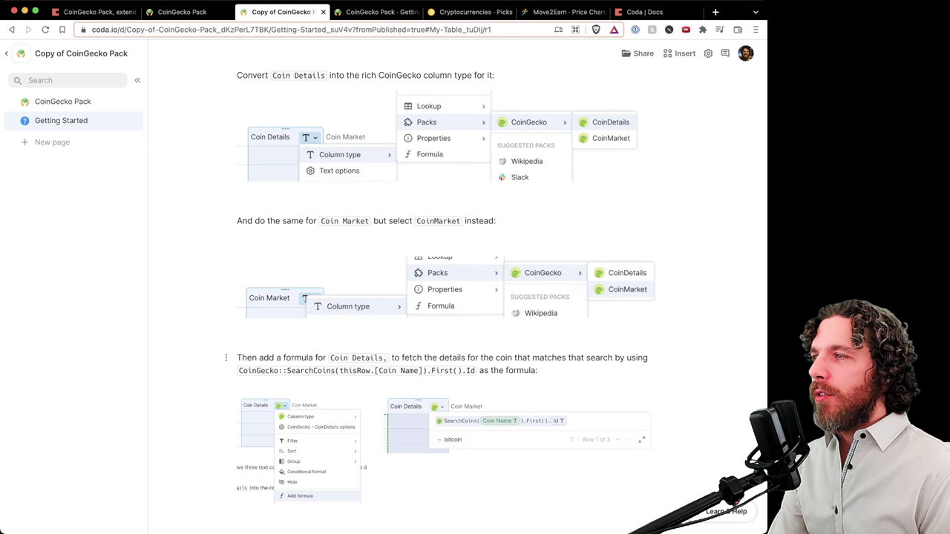
Add a column formula to Coin Details in My Table, beginning with the CoinGecko SearchCoins function
scroll(475, 297, "down", 4)
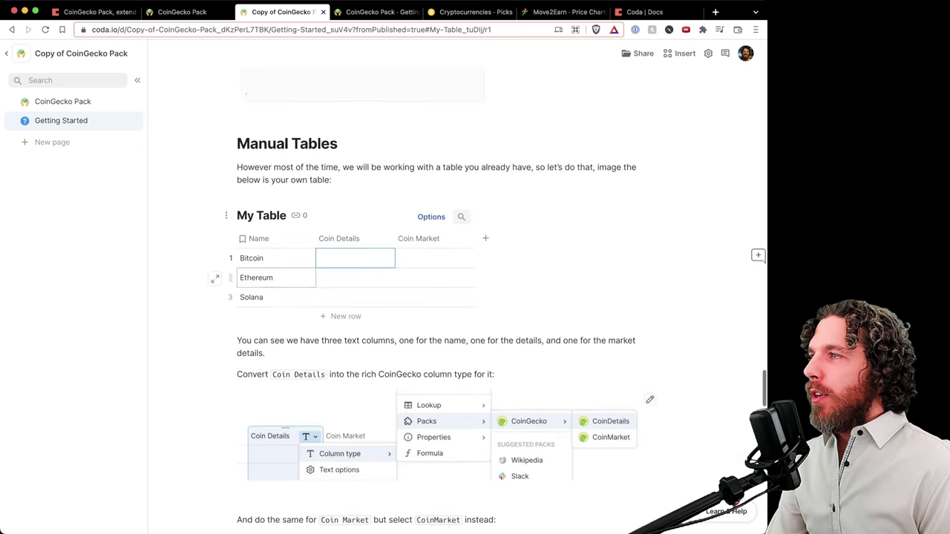
left_click(339, 238)
left_click(386, 239)
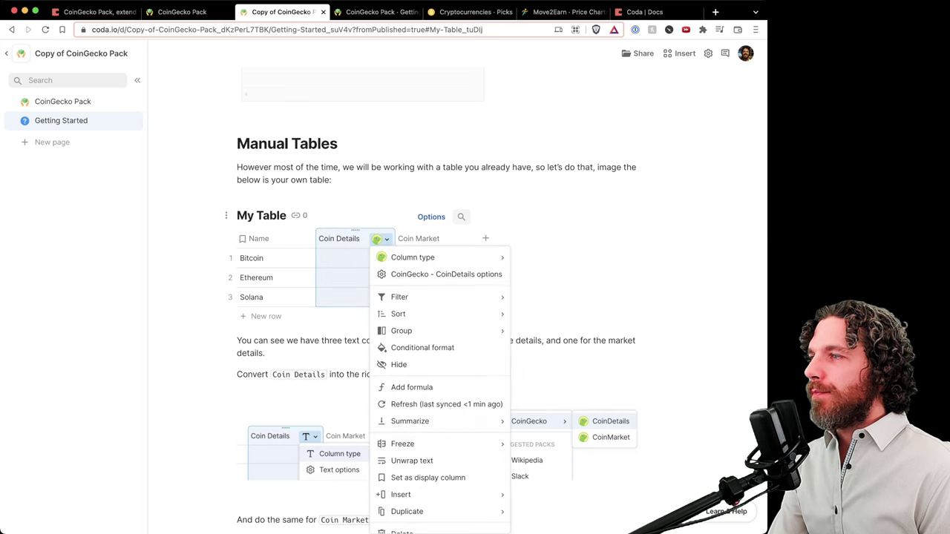
mouse_move(398, 314)
left_click(412, 387)
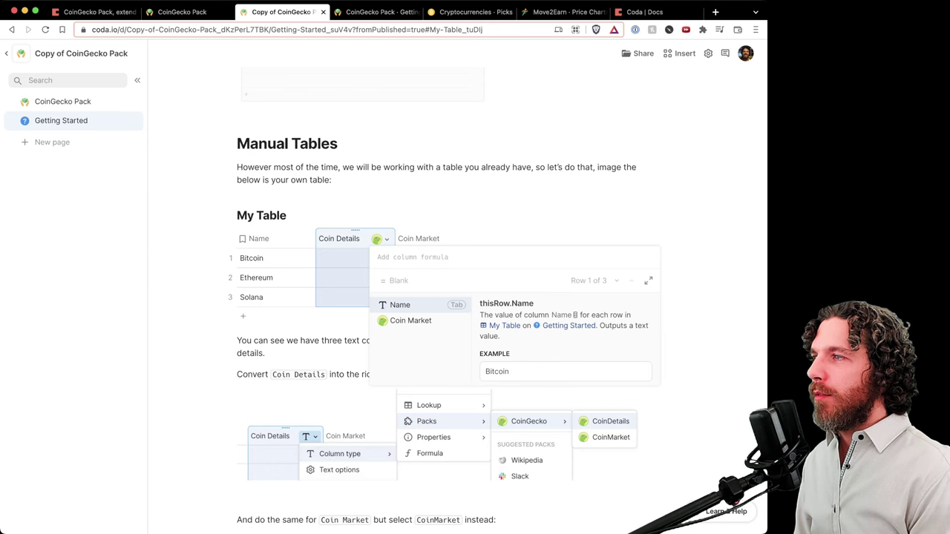
type("coin")
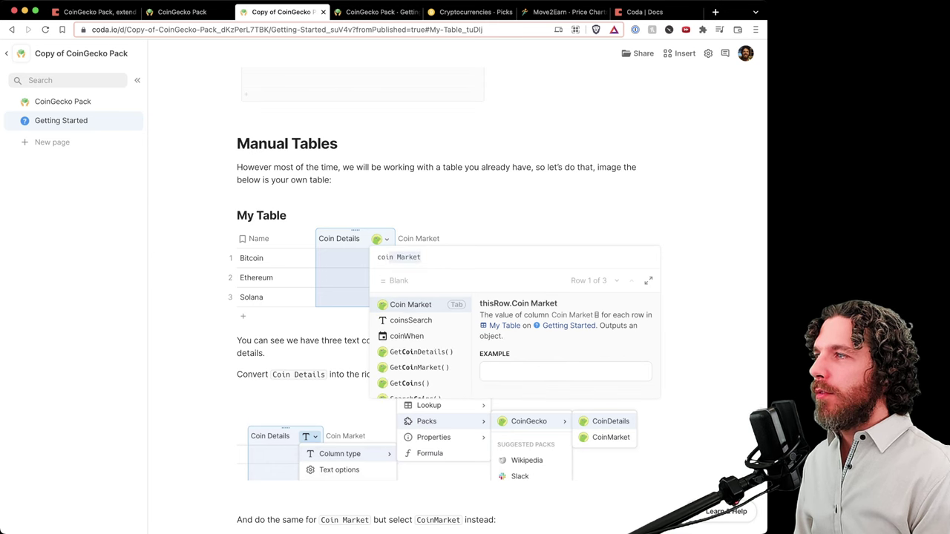
type("nsea")
key("alt+BackSpace")
type("sea")
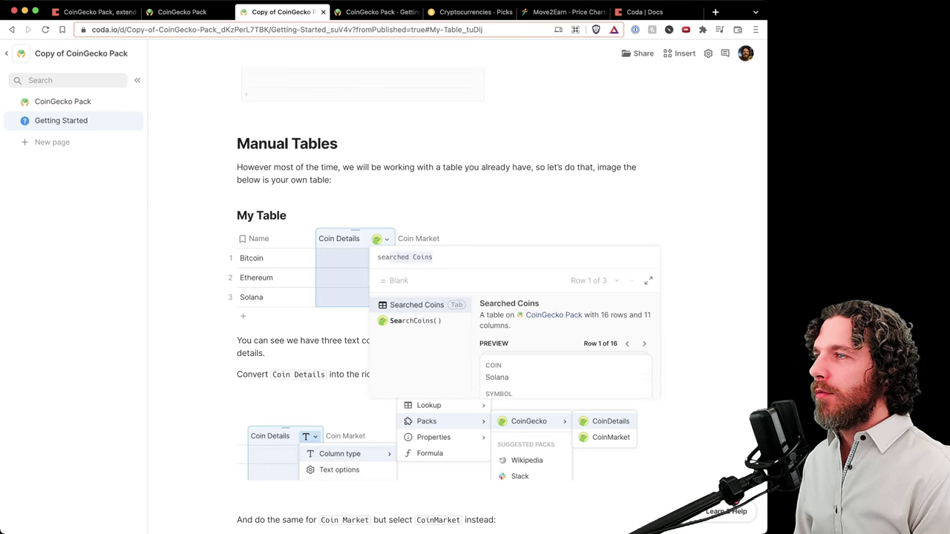
key("Down")
key("Tab")
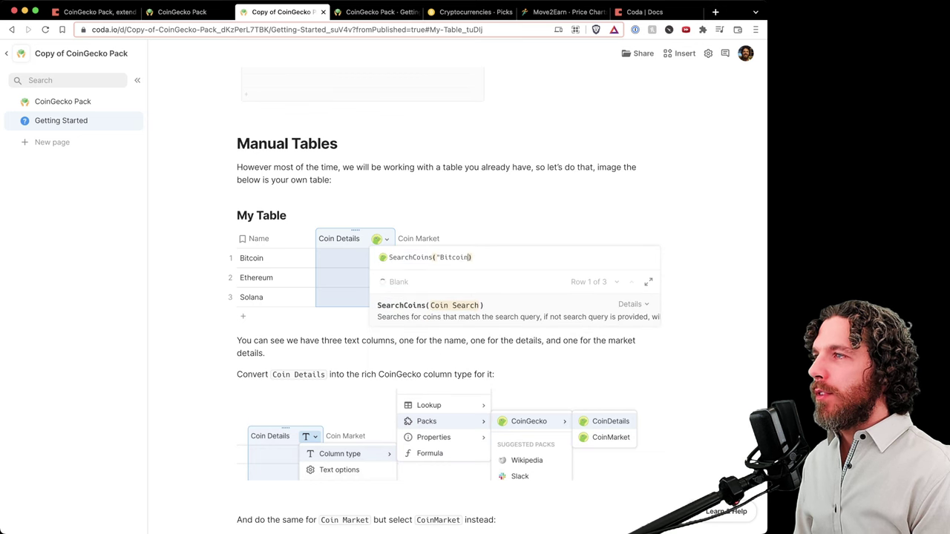
Replace the example search text with the Name column and complete the Coin Details formula as SearchCoins(Name).First().Id
key("BackSpace")
key("BackSpace")
key("BackSpace")
key("BackSpace")
key("BackSpace")
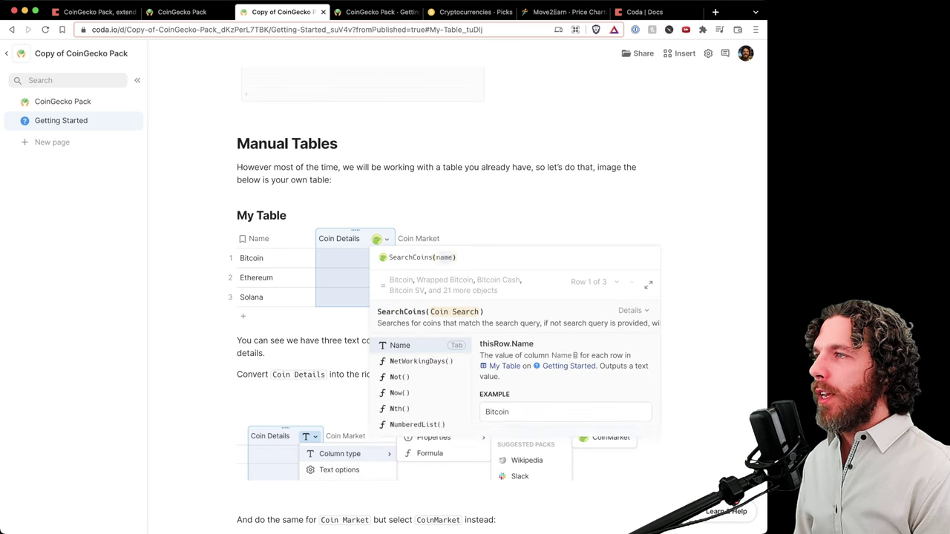
key("Return")
key("Right")
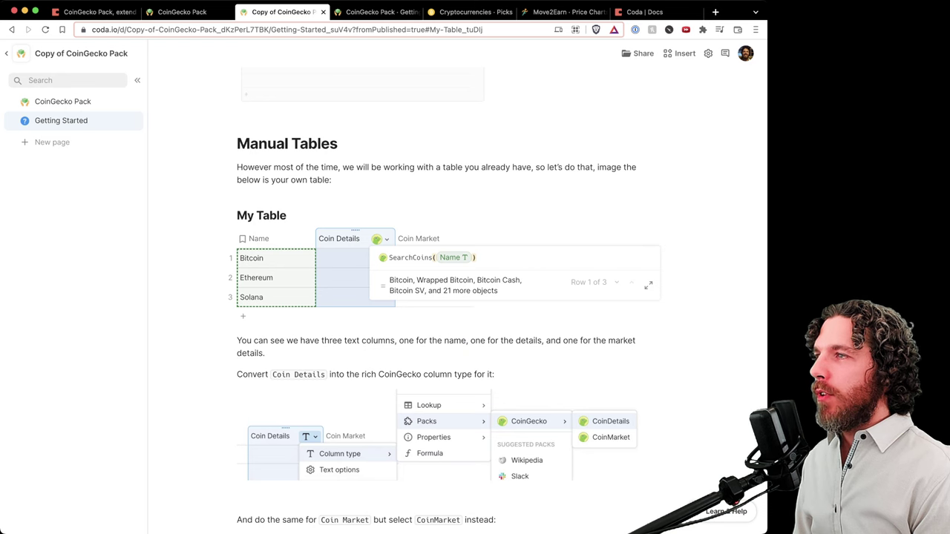
type(".First().id")
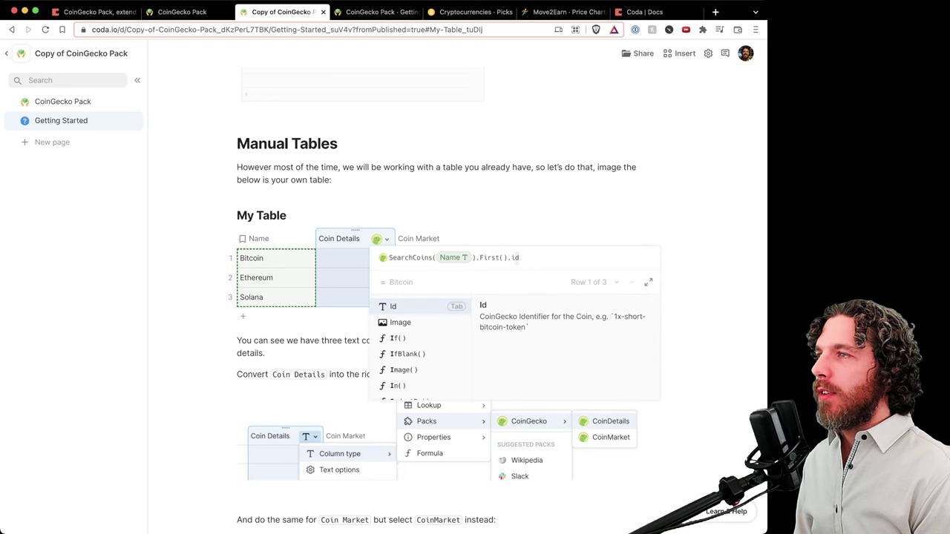
key("Tab")
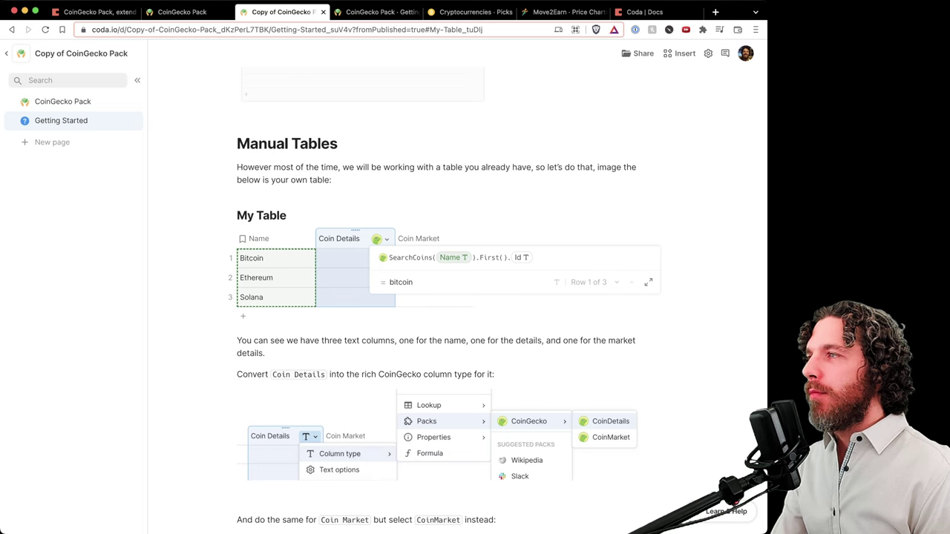
key("Return")
Add the Coingecko Score, Community Score and Description columns to My Table from the Bitcoin coin details card
scroll(445, 260, "down", 1)
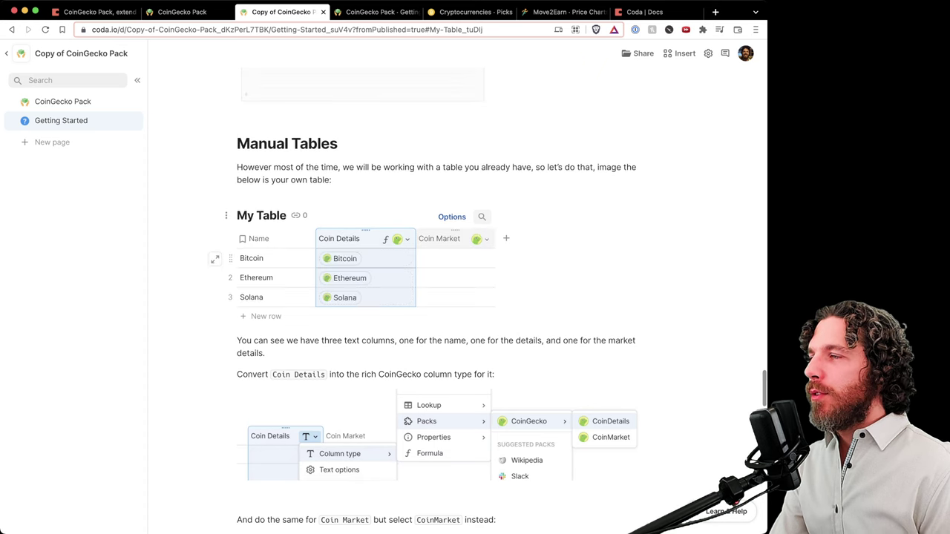
mouse_move(345, 259)
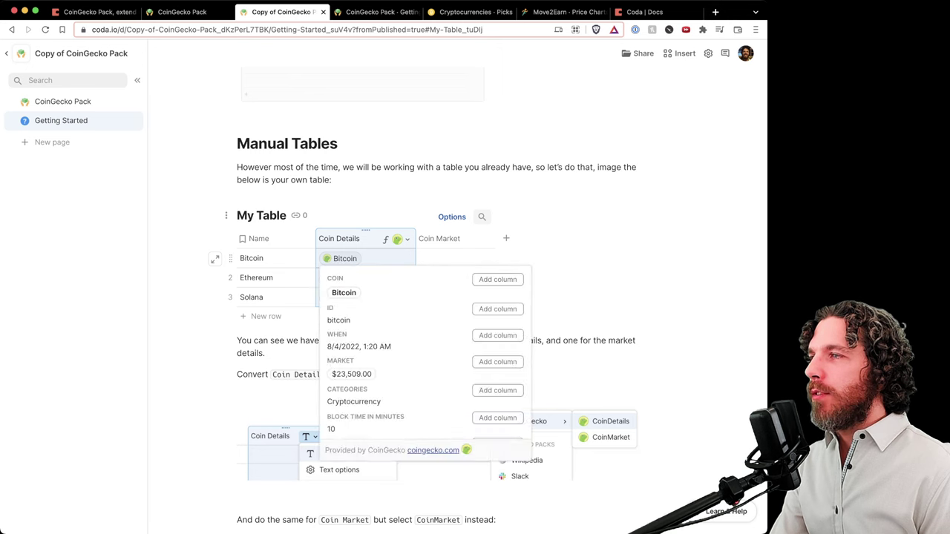
mouse_move(343, 293)
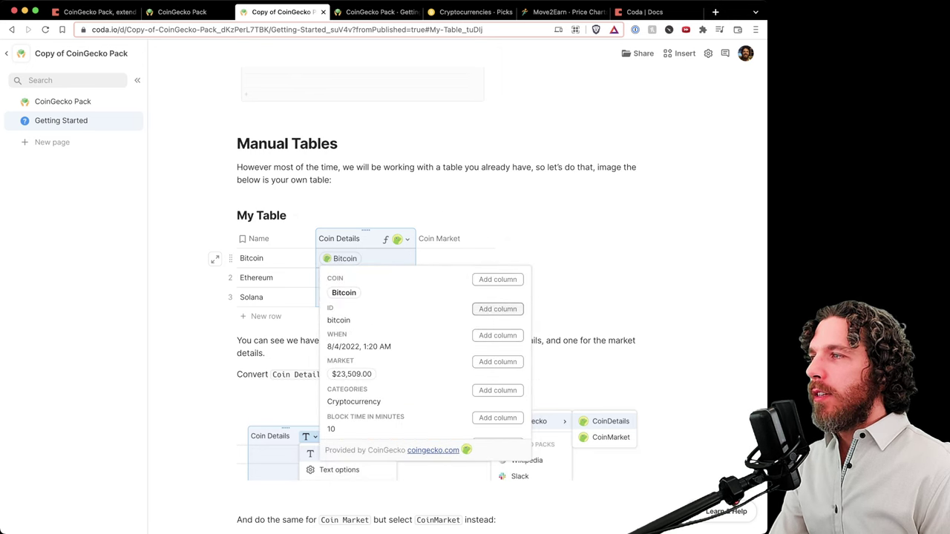
scroll(429, 352, "down", 5)
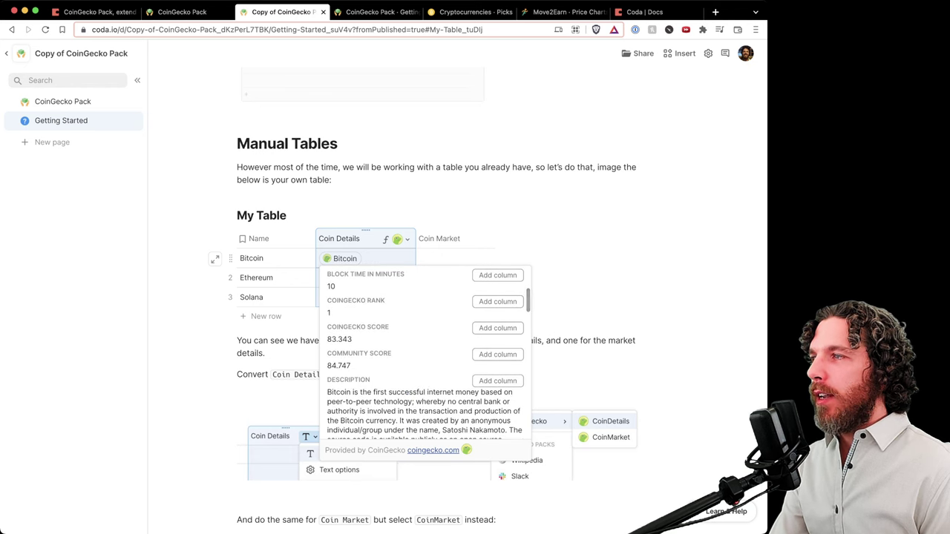
left_click(498, 328)
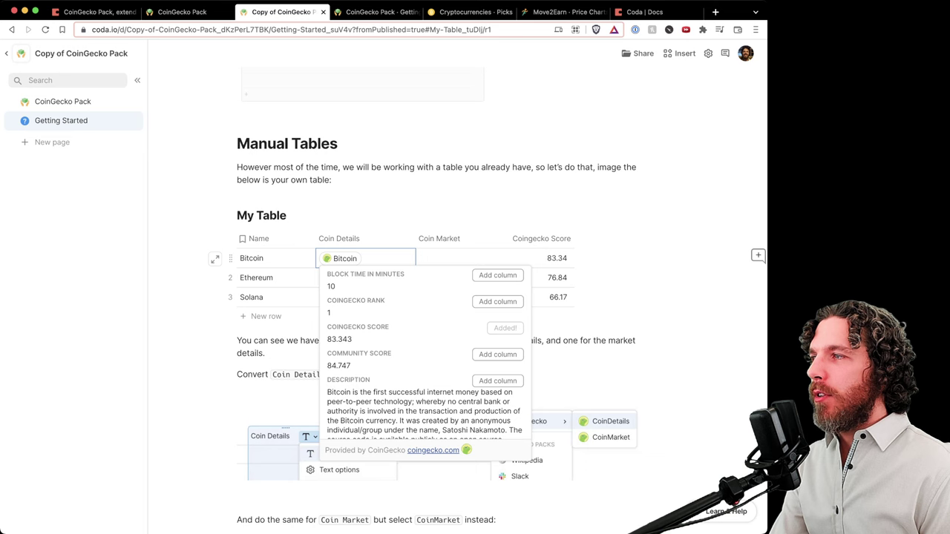
left_click(497, 354)
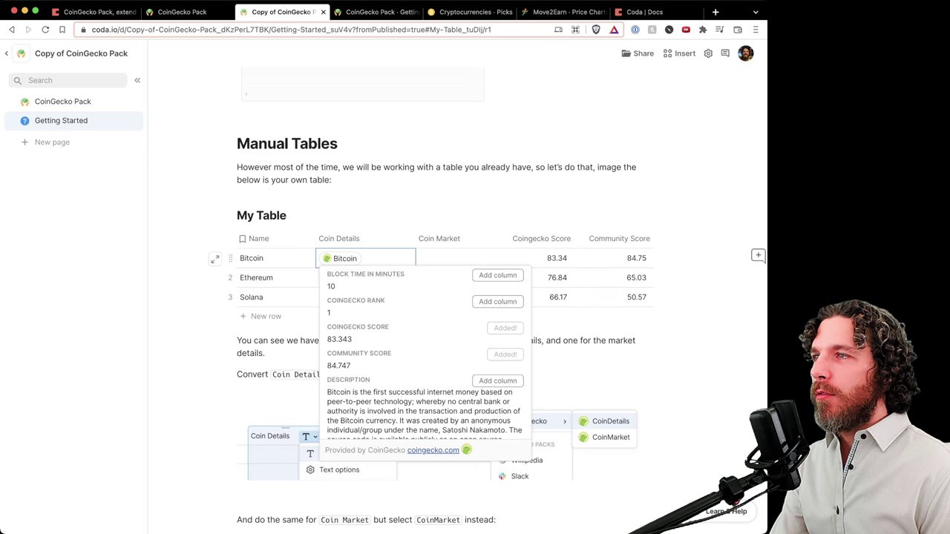
left_click(497, 380)
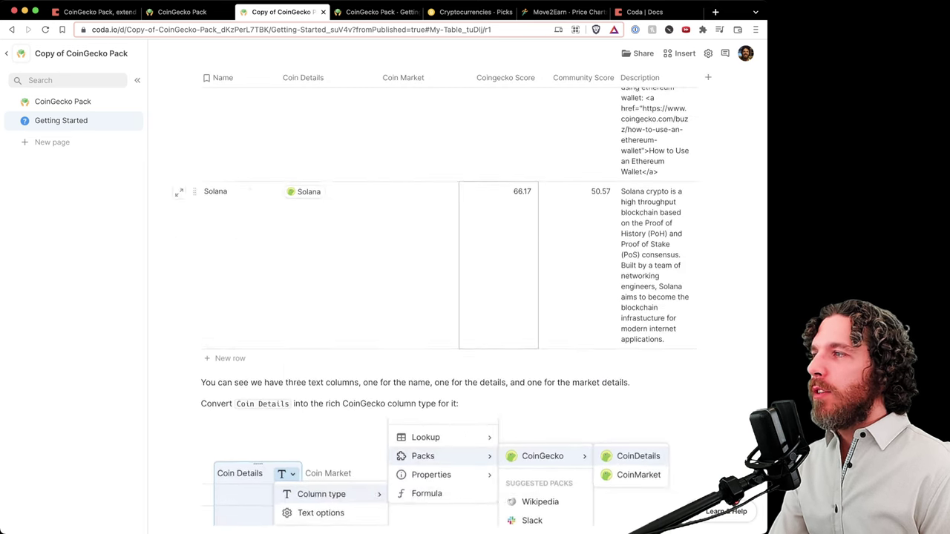
Unwrap the text of the Description column in My Table
scroll(445, 334, "up", 15)
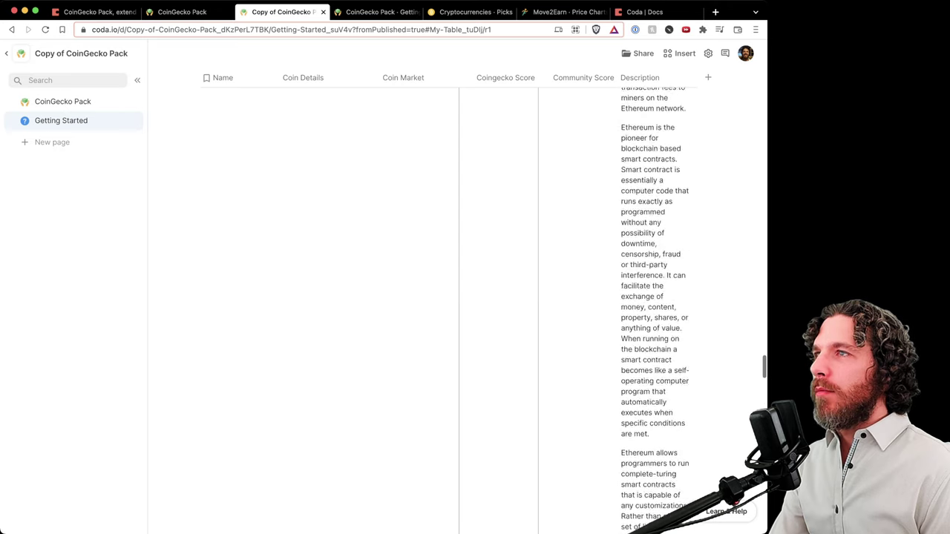
scroll(446, 334, "up", 3)
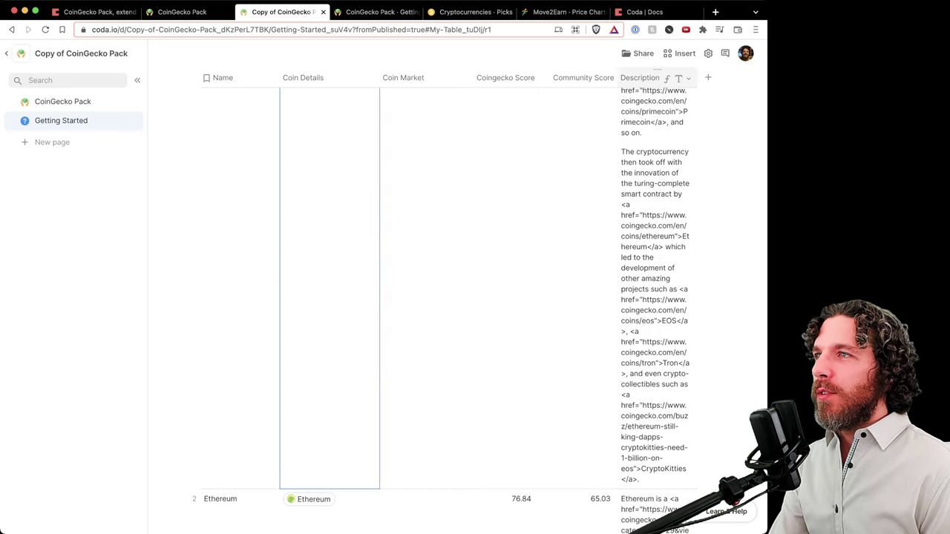
left_click(689, 77)
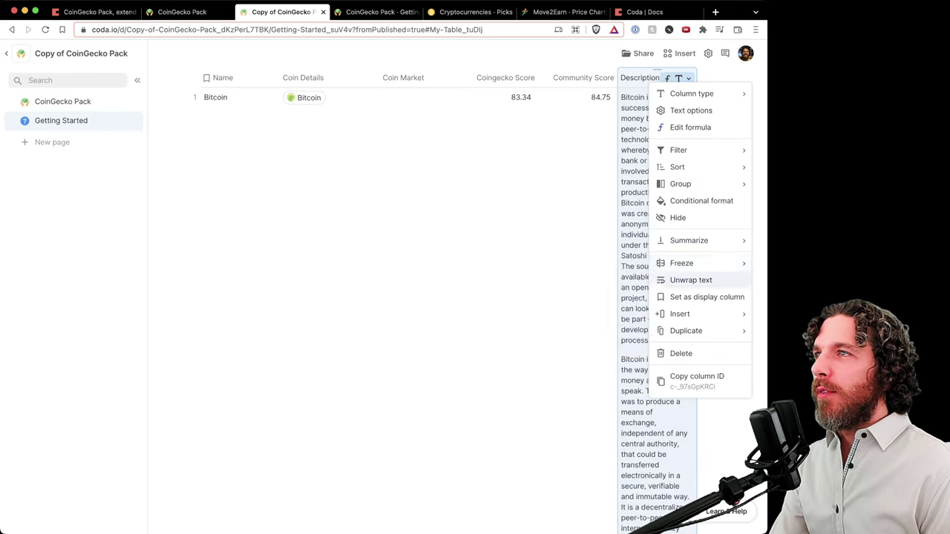
left_click(682, 280)
scroll(445, 334, "up", 3)
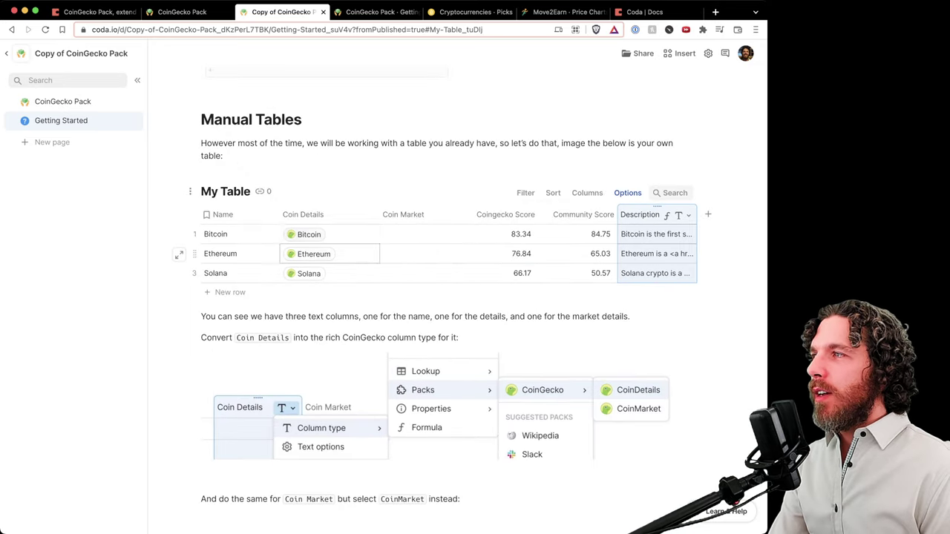
Add the column formula Coin Details.Id to the Coin Market column of My Table
left_click(302, 214)
left_click(371, 215)
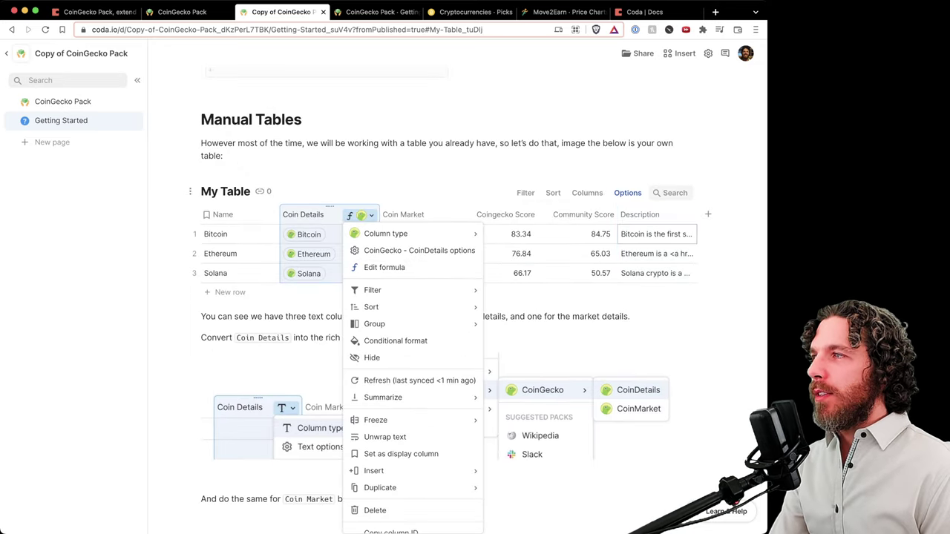
key("Escape")
left_click(445, 215)
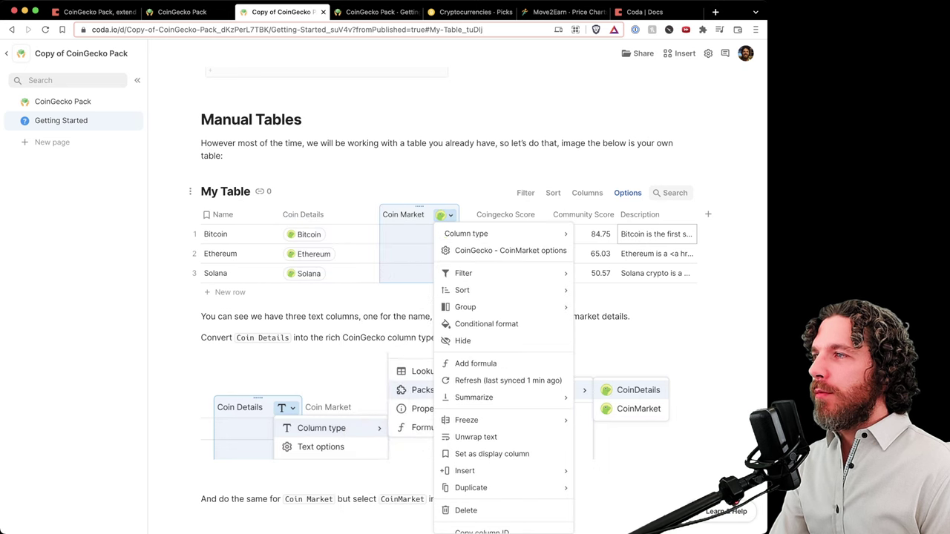
left_click(475, 363)
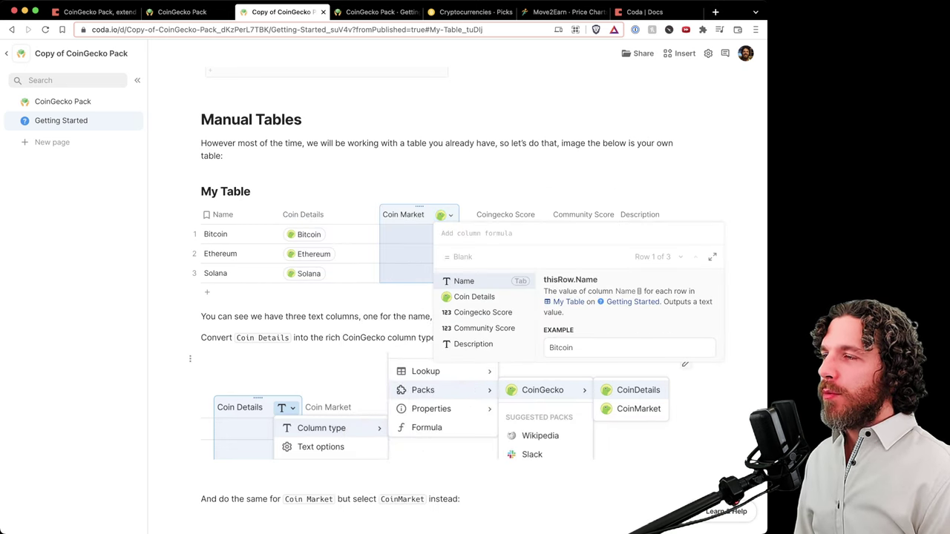
key("Down")
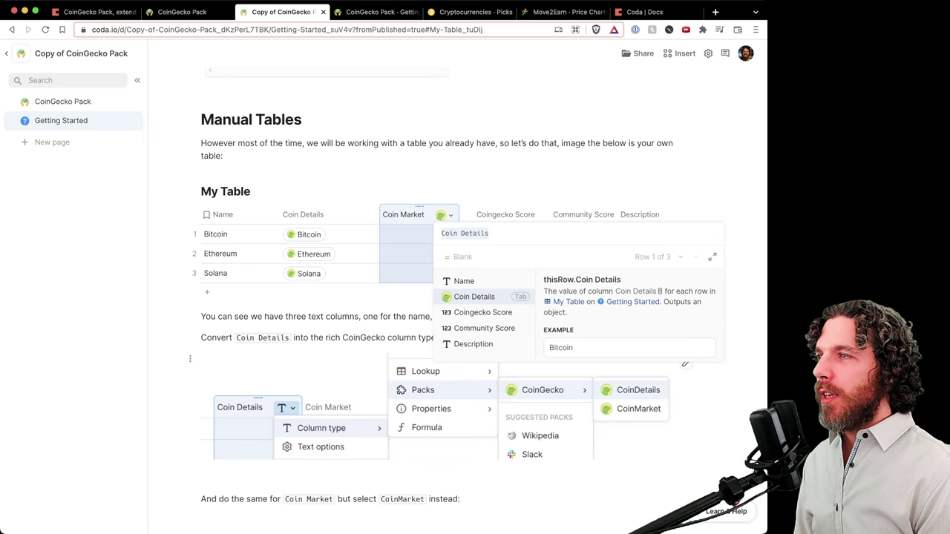
key("Tab")
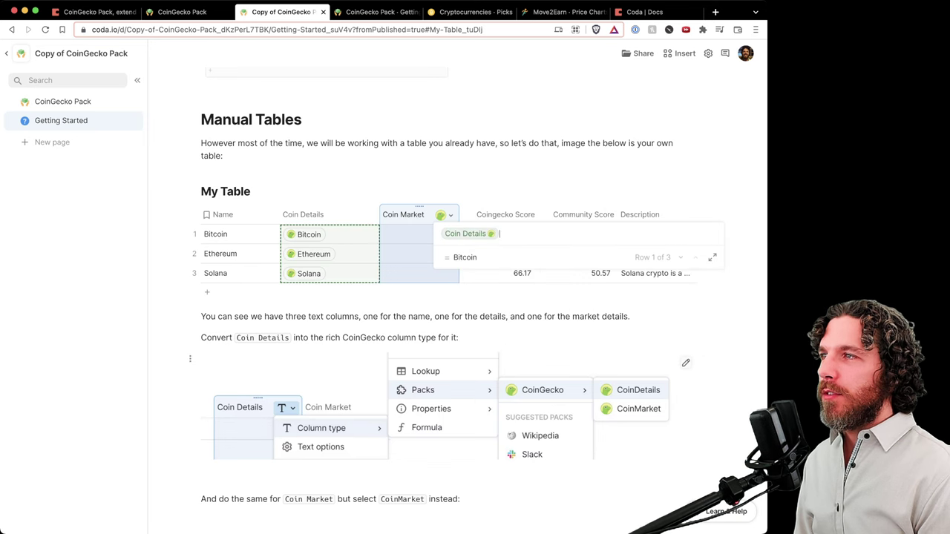
type(".id")
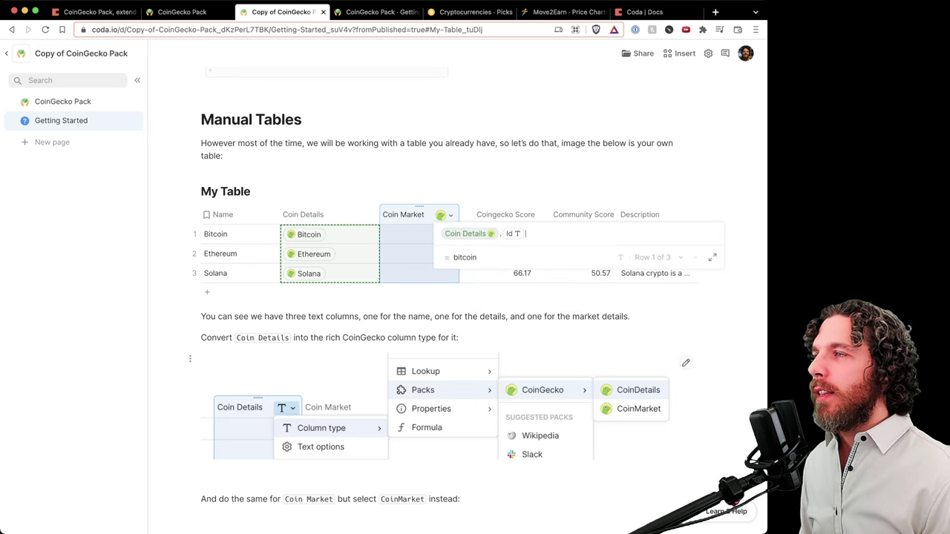
key("Return")
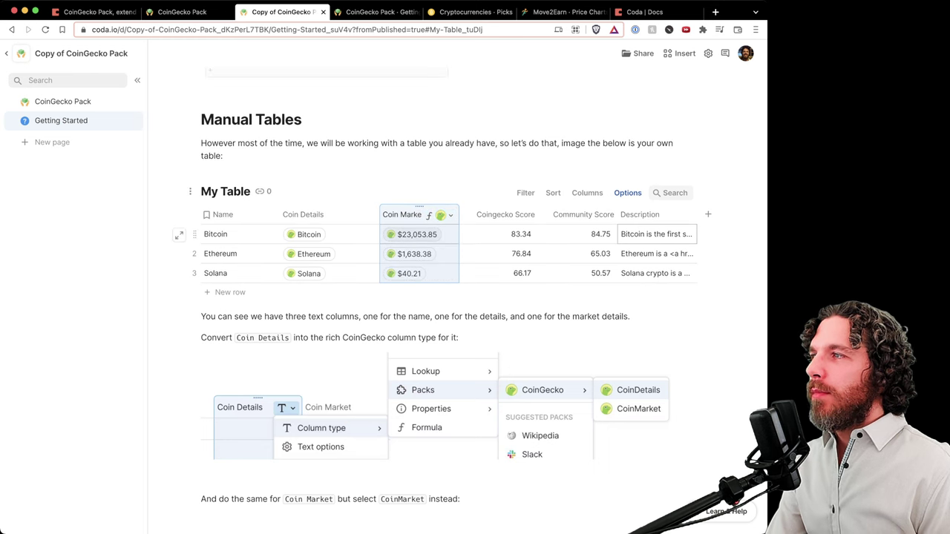
Inspect Bitcoin's coin details and nested market data, and read the instructions for adding columns from the rich properties
mouse_move(308, 235)
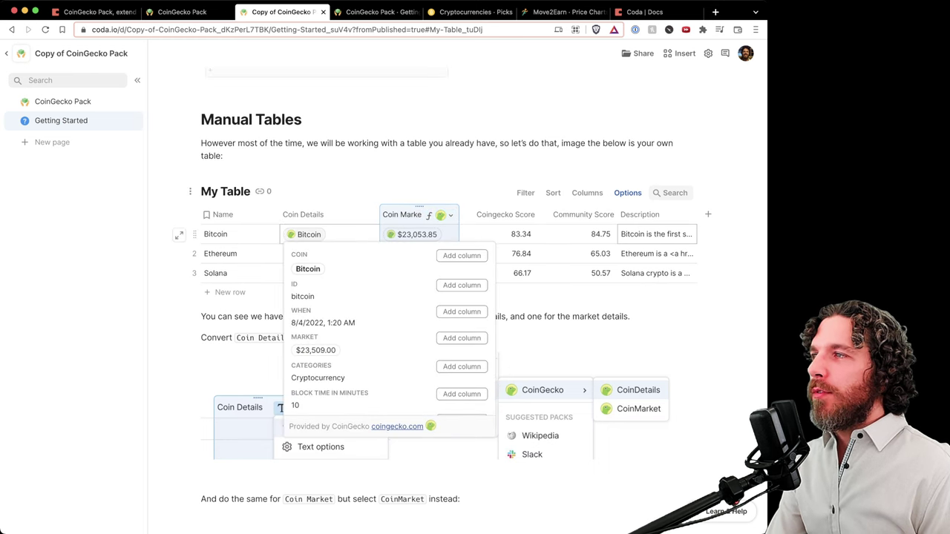
mouse_move(417, 234)
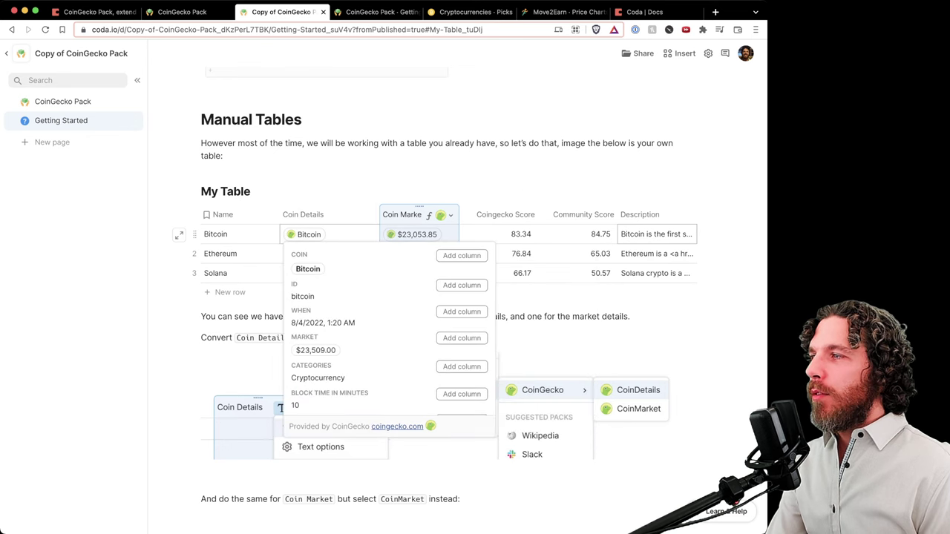
mouse_move(315, 350)
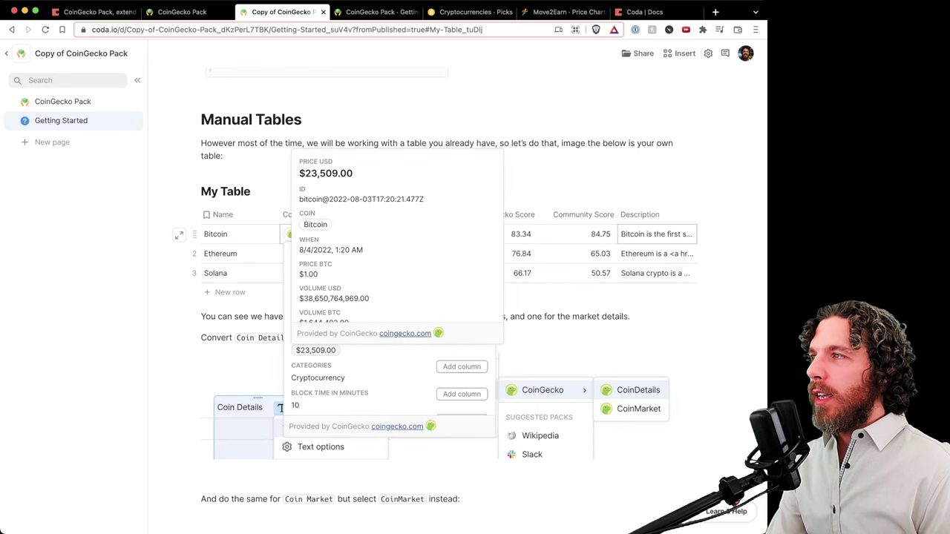
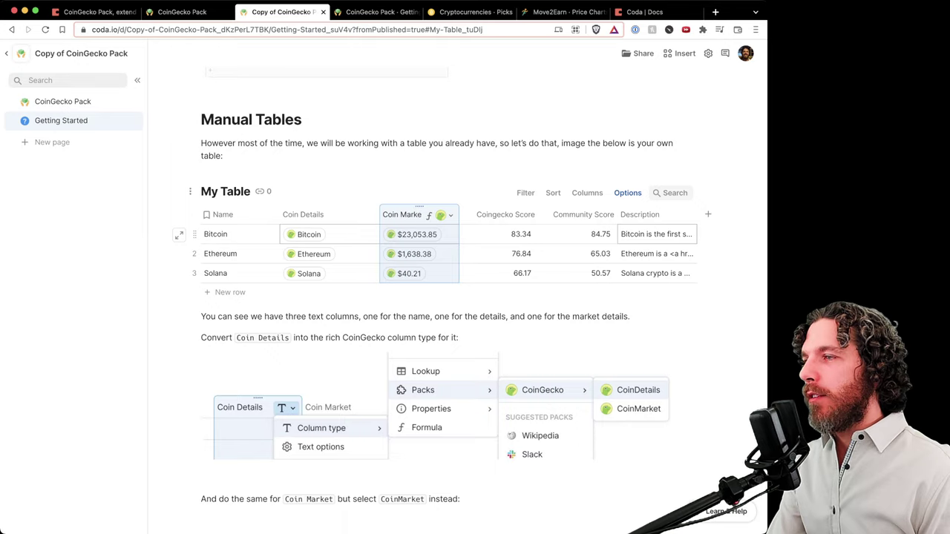
scroll(445, 297, "down", 10)
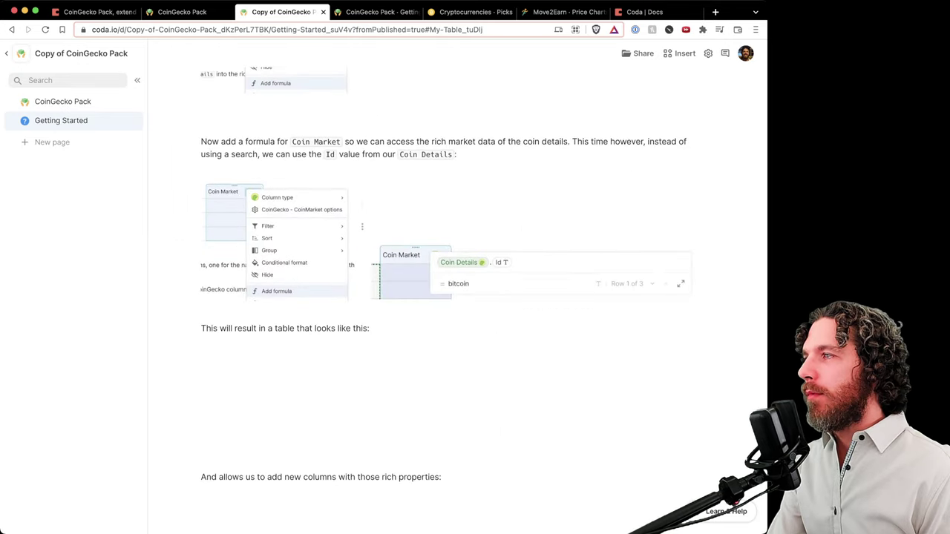
scroll(445, 297, "down", 2)
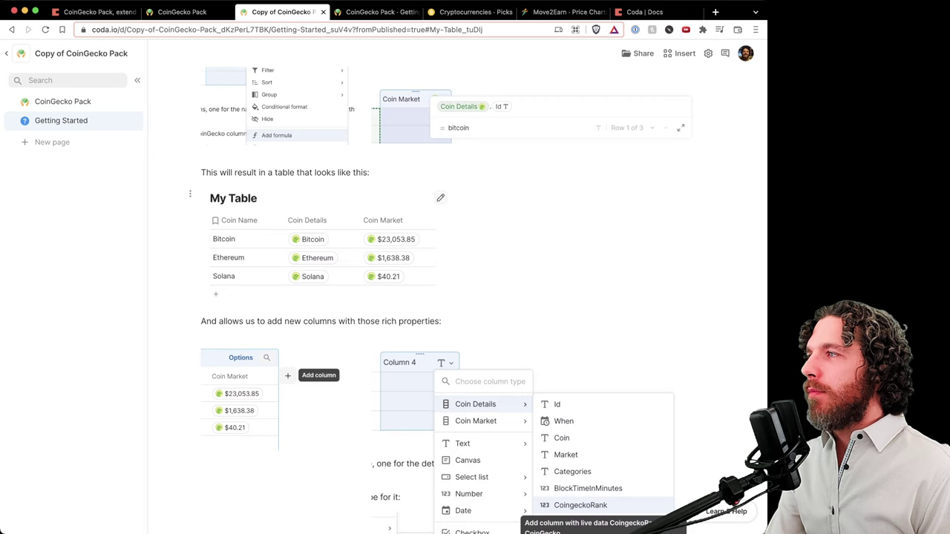
scroll(445, 297, "down", 4)
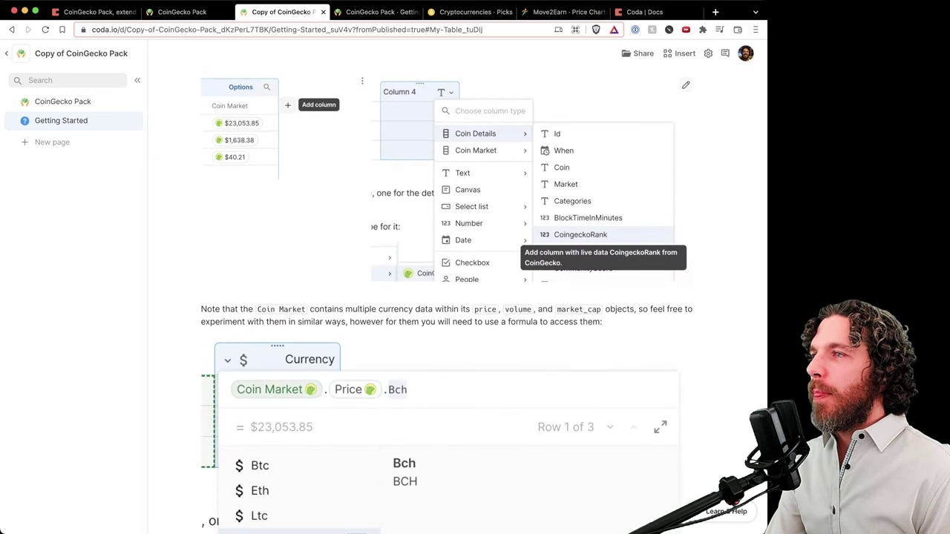
Add a column to My Table with the VolumeUsd property from Coin Market
scroll(445, 297, "up", 15)
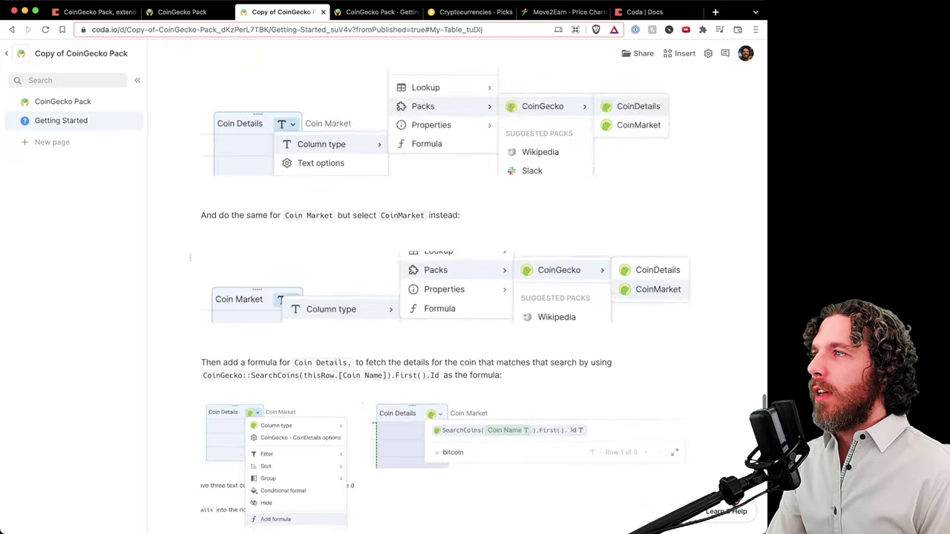
scroll(445, 334, "up", 4)
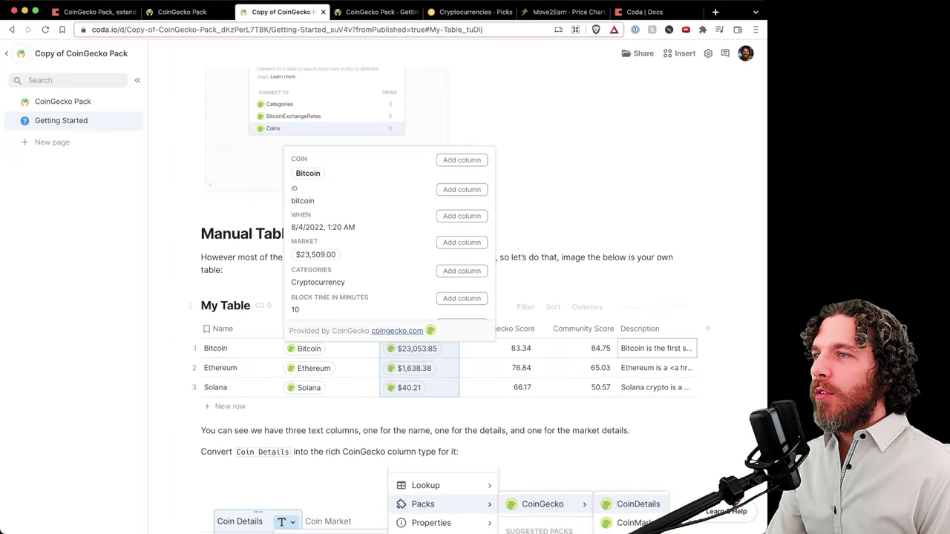
left_click(706, 328)
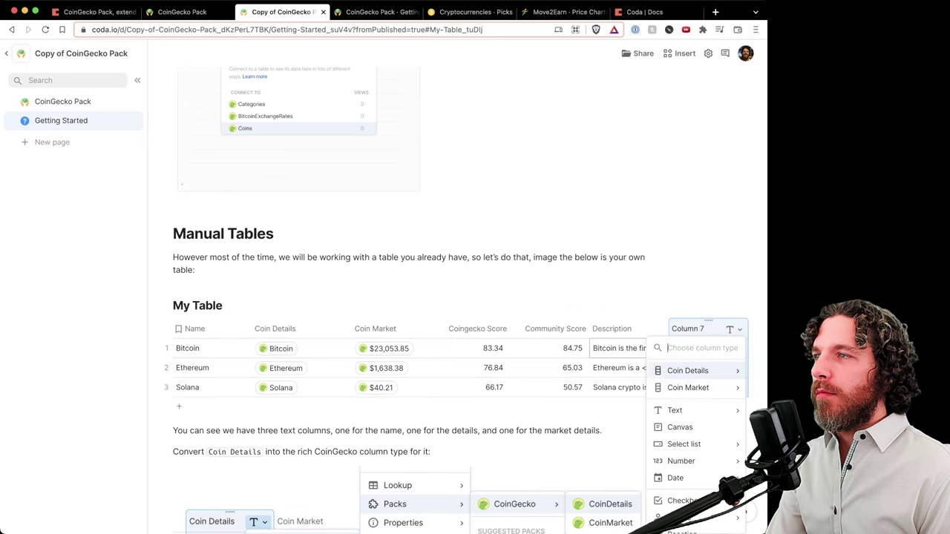
mouse_move(688, 387)
mouse_move(688, 371)
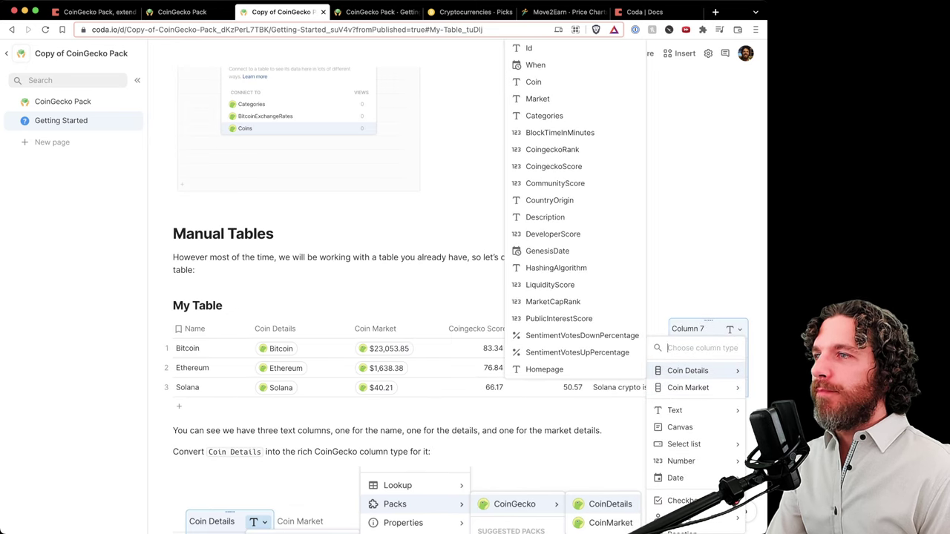
key("Down")
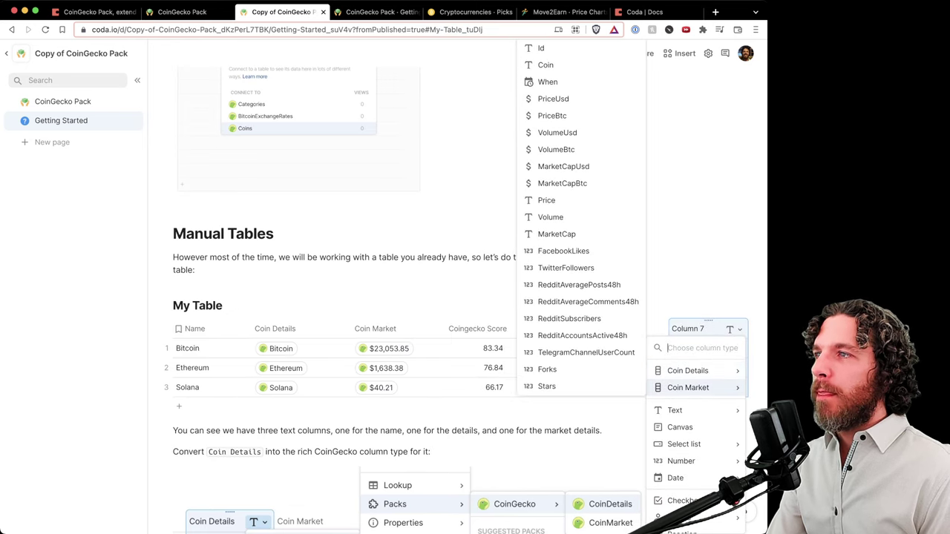
key("Up")
key("Down")
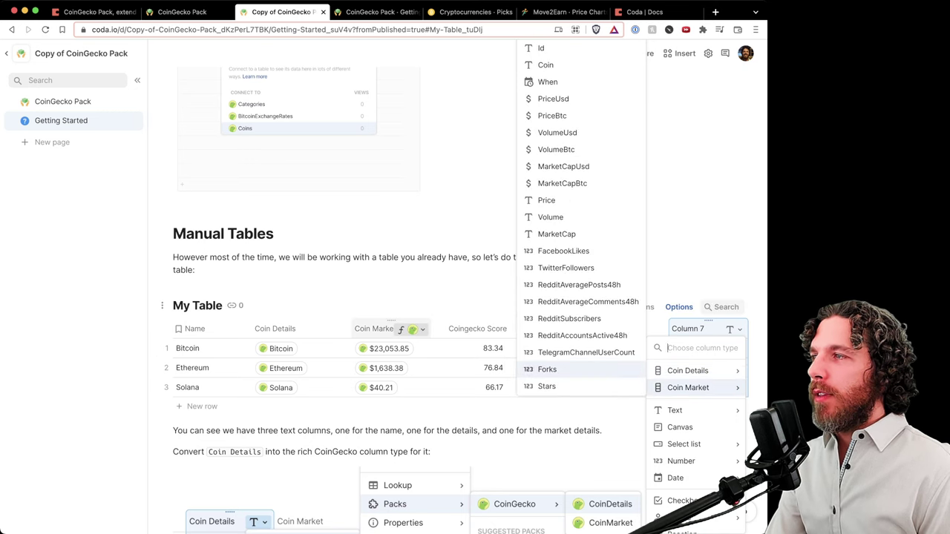
mouse_move(388, 349)
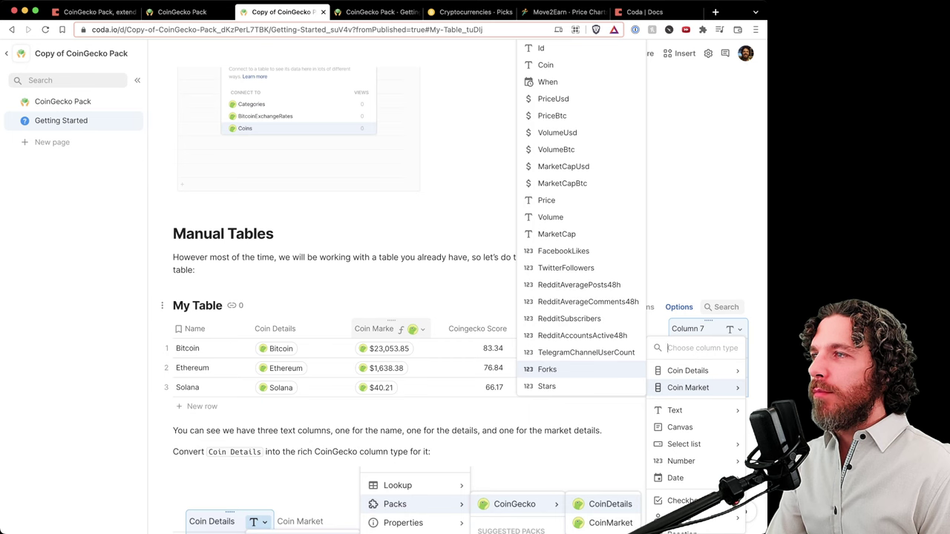
key("Down")
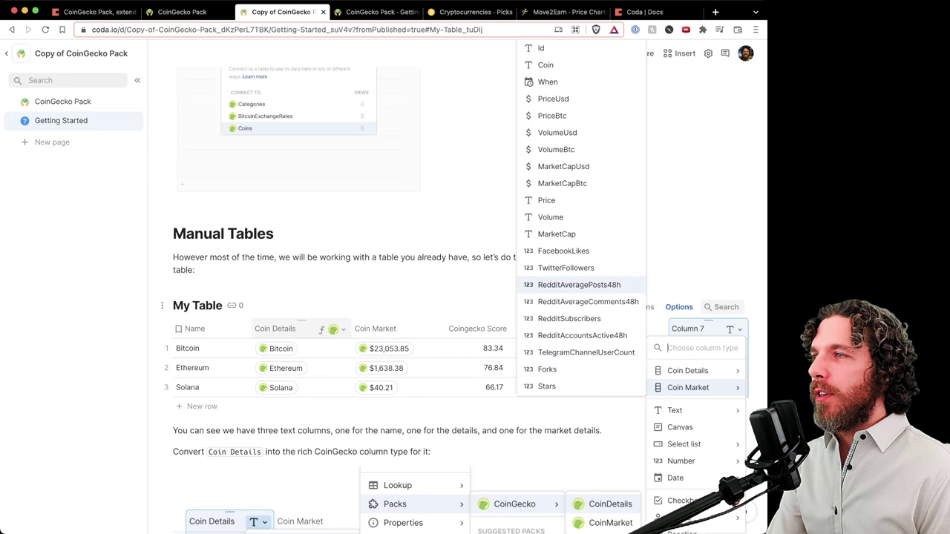
key("Down")
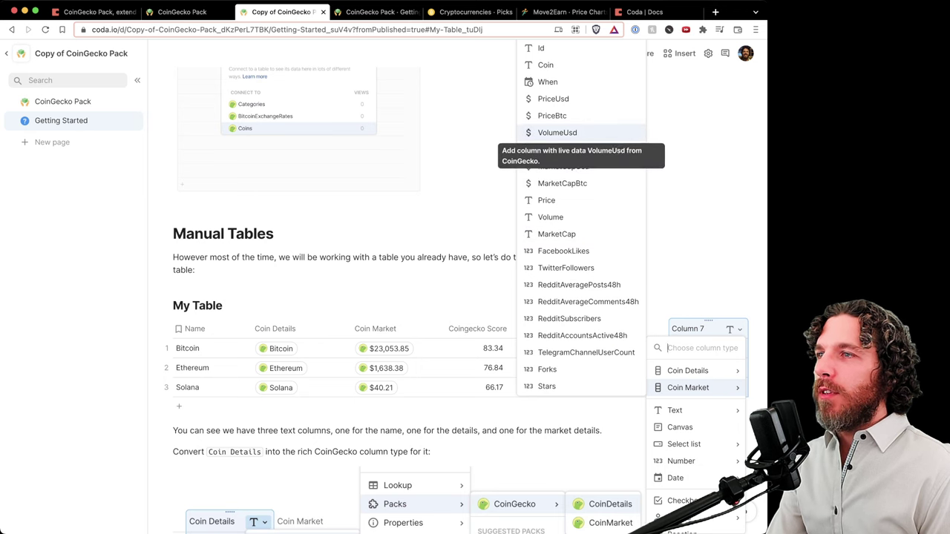
left_click(558, 133)
Add another column to My Table with the MarketCapUsd property from Coin Market
scroll(653, 334, "right", 1)
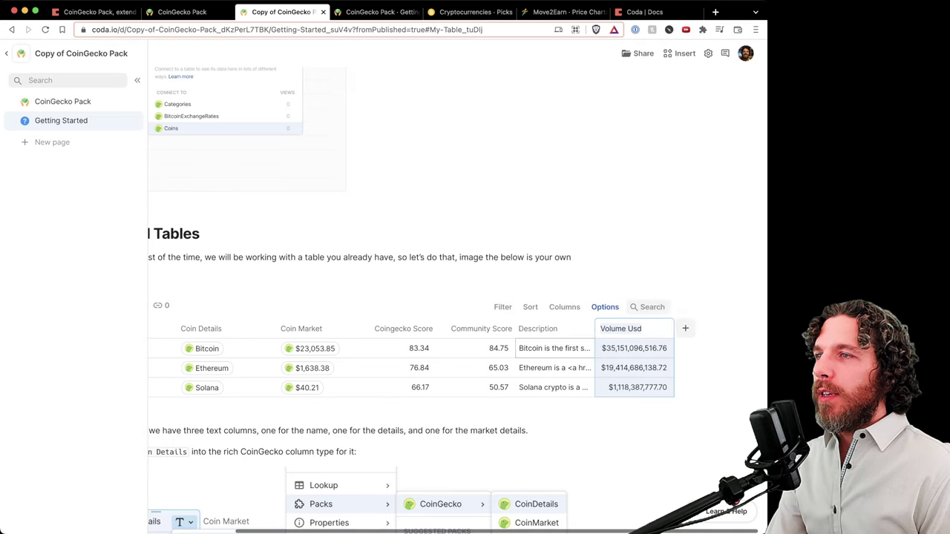
left_click(685, 328)
left_click(685, 329)
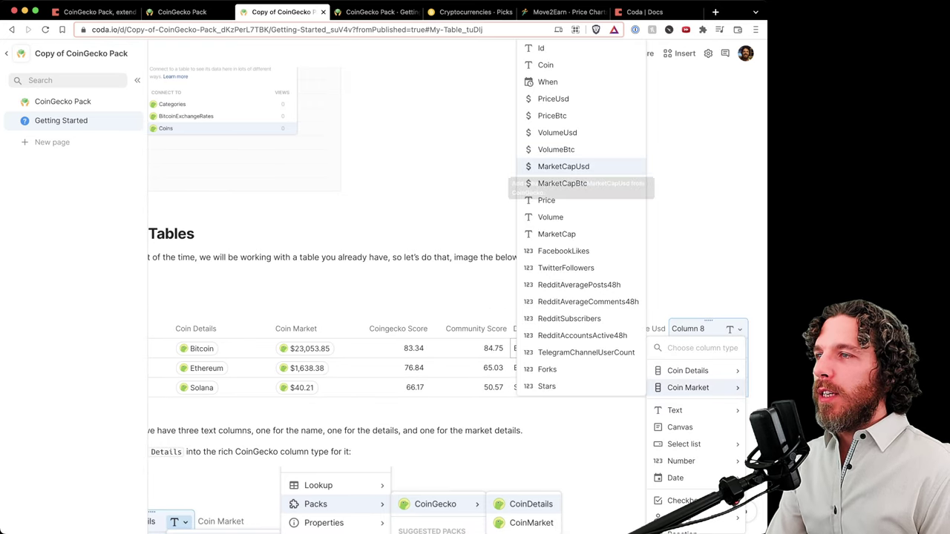
key("Return")
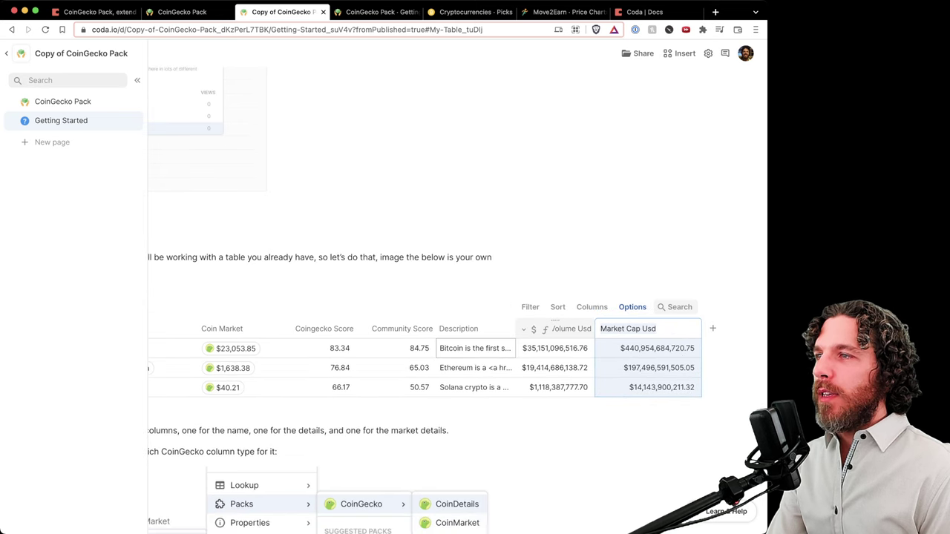
Read the note on accessing multiple currencies by formula and examine the My Table (Finished) example
scroll(460, 297, "down", 5)
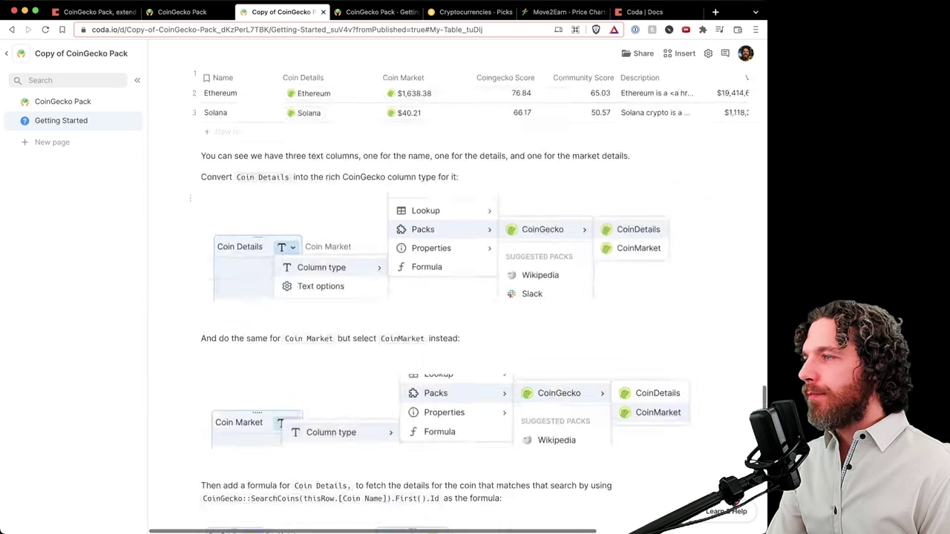
scroll(461, 297, "down", 10)
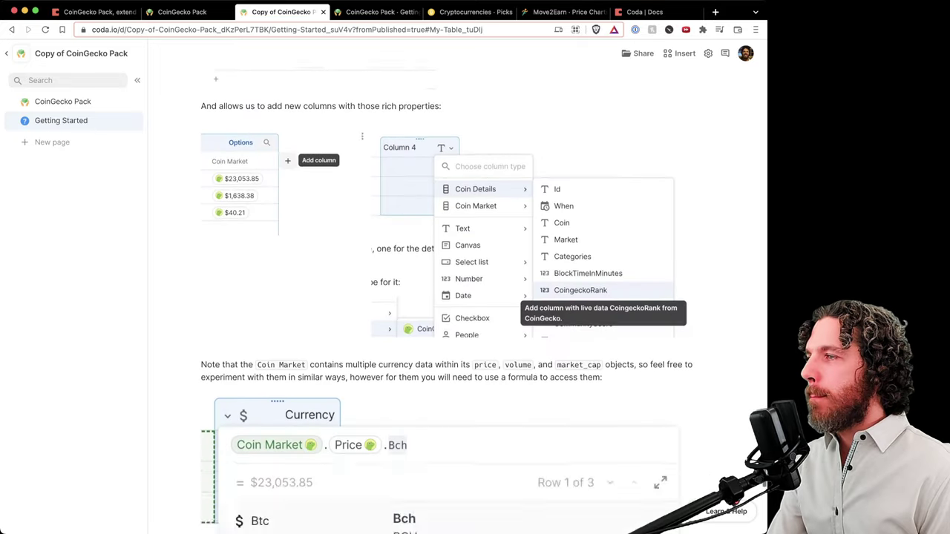
scroll(461, 297, "down", 6)
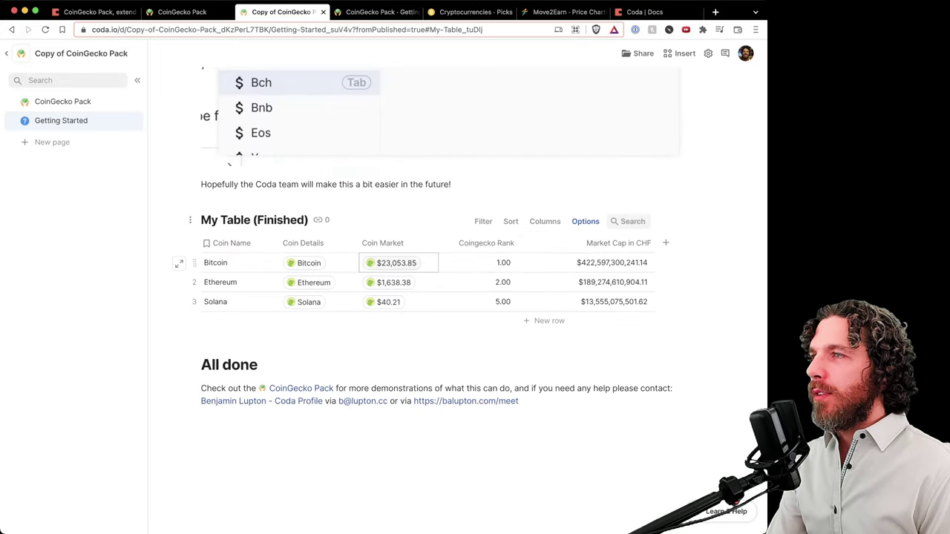
scroll(579, 263, "up", 3)
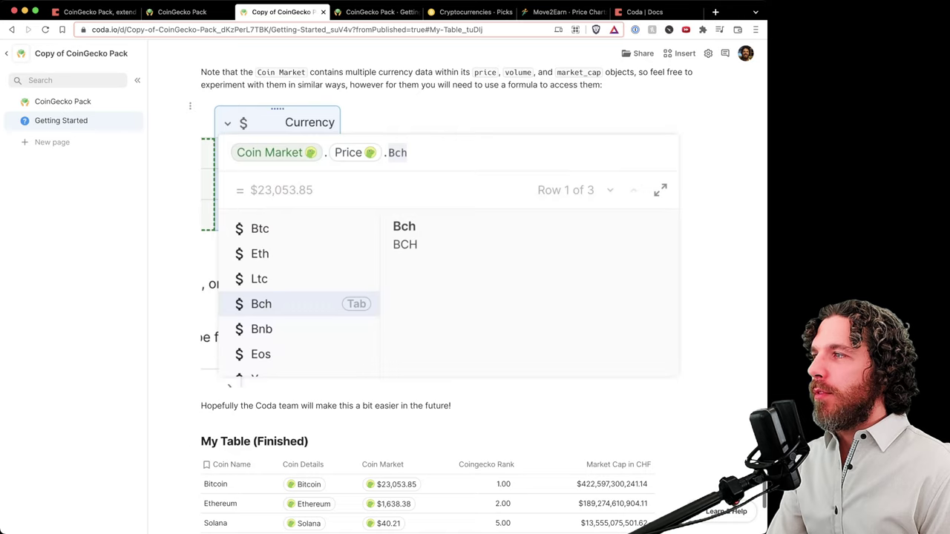
scroll(446, 297, "down", 2)
scroll(445, 297, "up", 5)
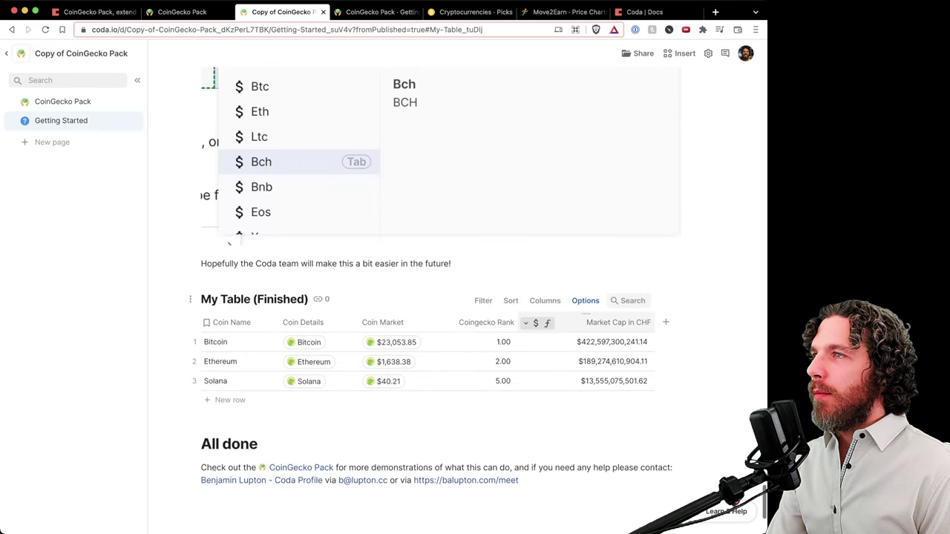
Reread the note on accessing multiple currencies and examine the per-currency prices nested in Bitcoin's Coin Market value in My Table
scroll(445, 297, "up", 2)
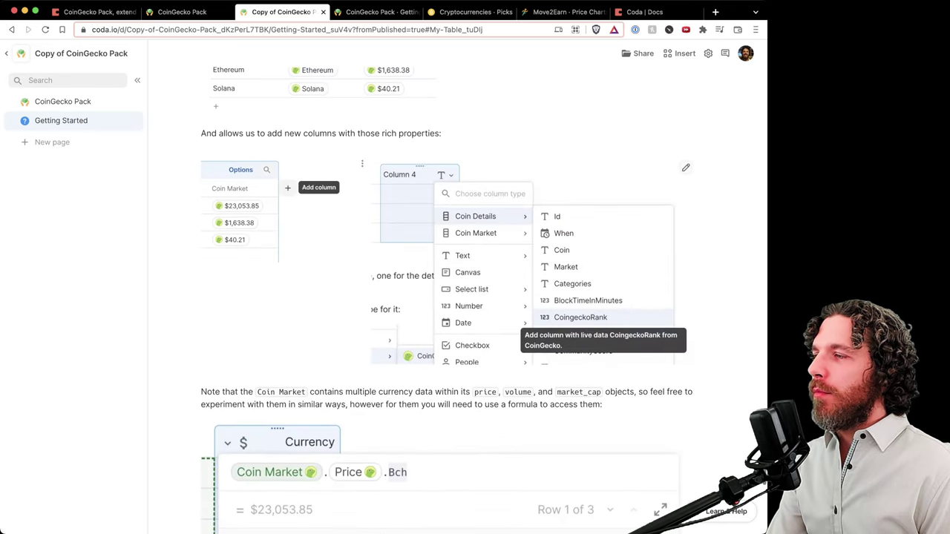
scroll(446, 297, "down", 3)
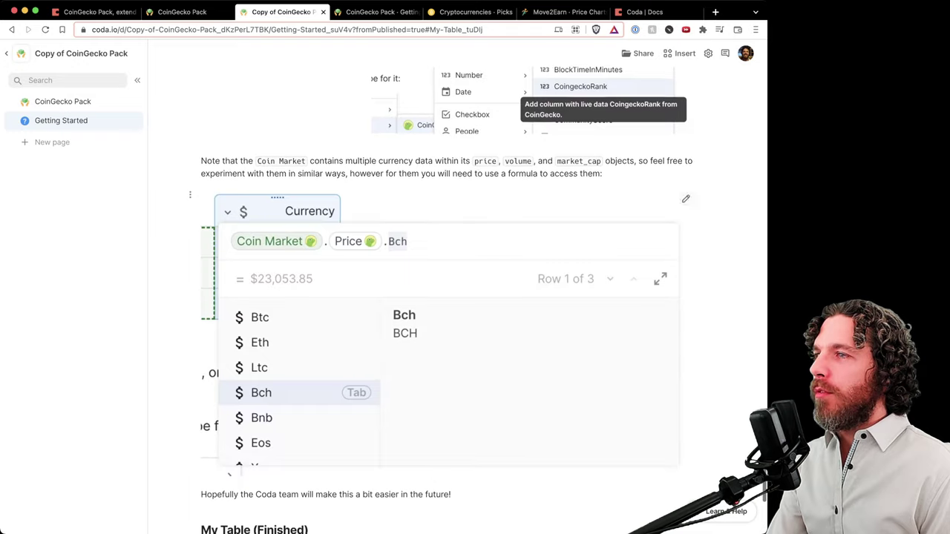
scroll(446, 297, "down", 3)
scroll(587, 346, "down", 1)
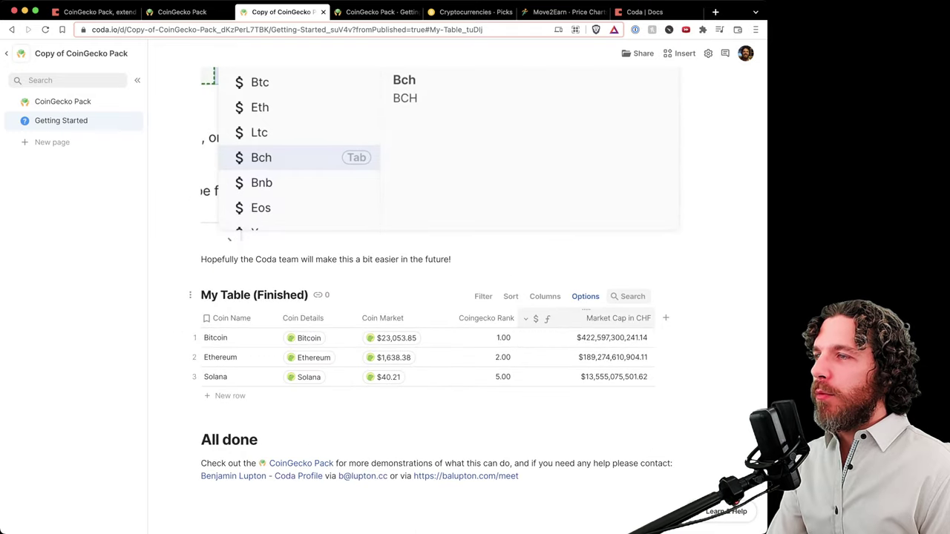
scroll(445, 311, "up", 6)
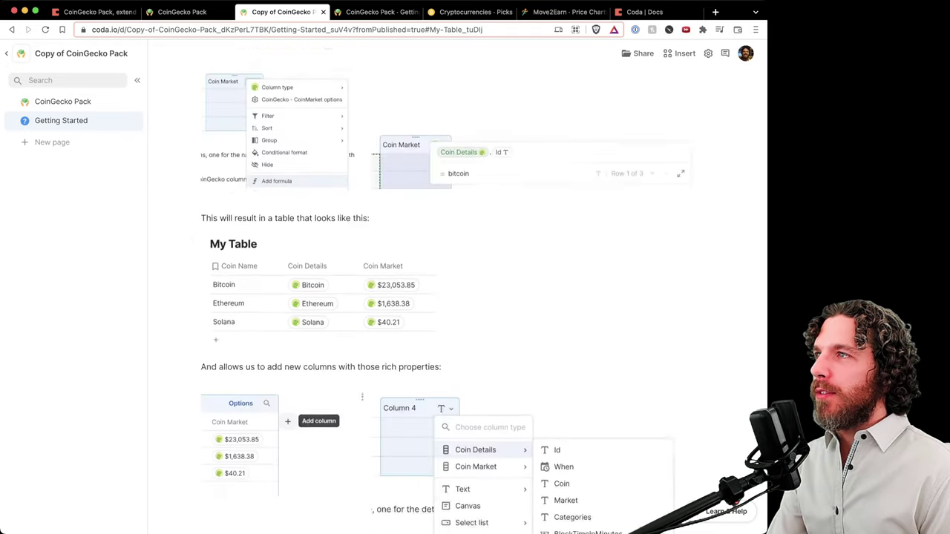
scroll(445, 312, "up", 10)
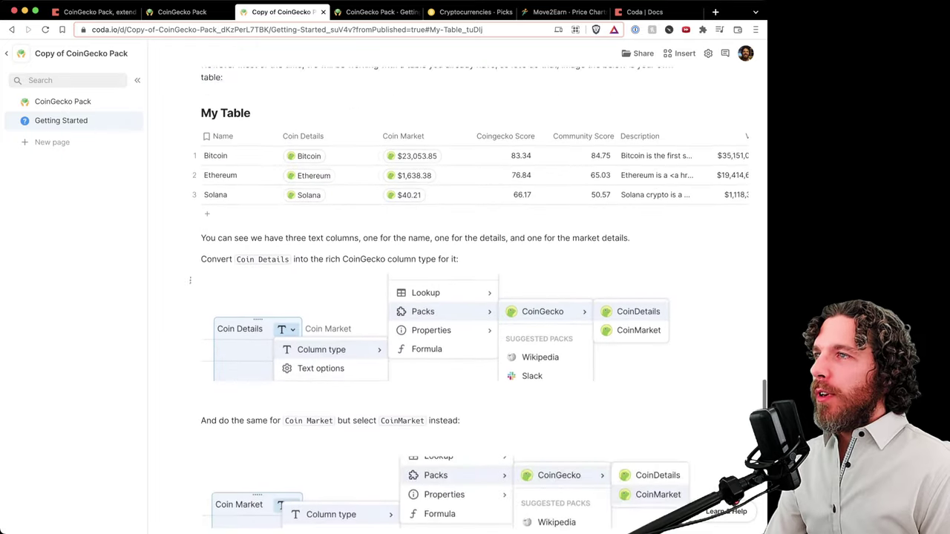
scroll(653, 259, "up", 1)
scroll(653, 259, "right", 3)
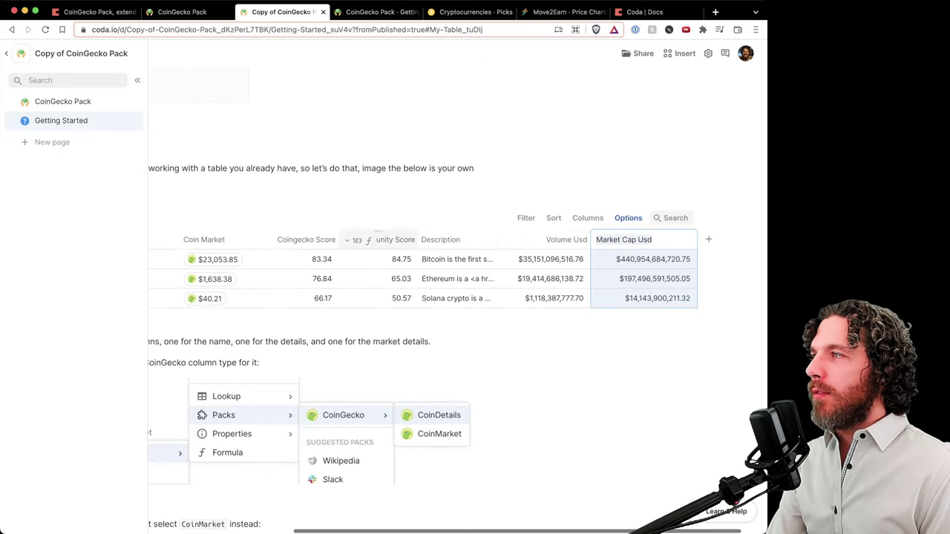
mouse_move(218, 259)
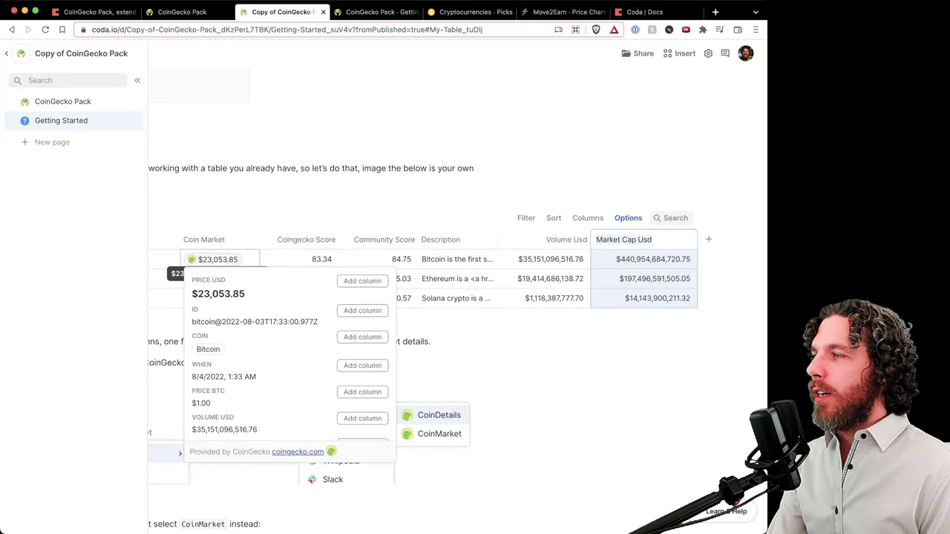
scroll(290, 356, "down", 1)
scroll(289, 356, "down", 3)
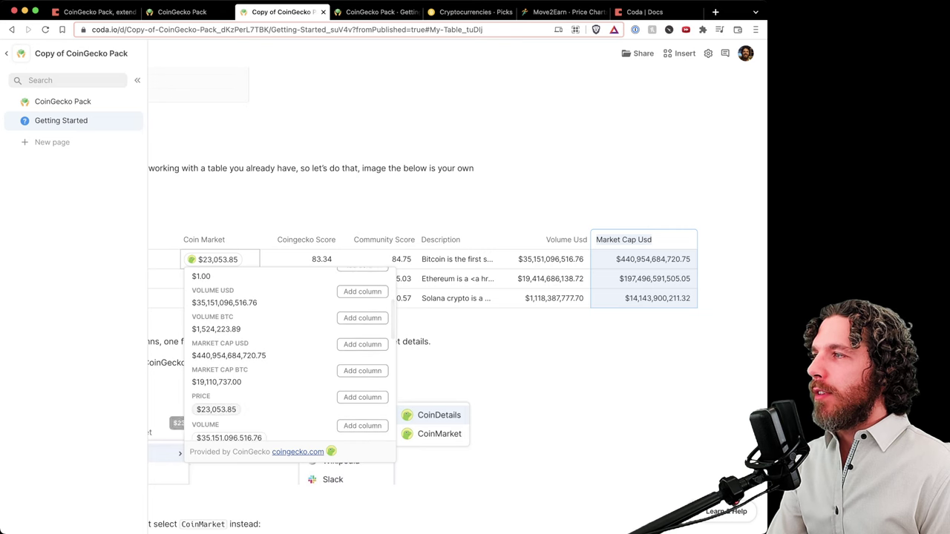
mouse_move(216, 410)
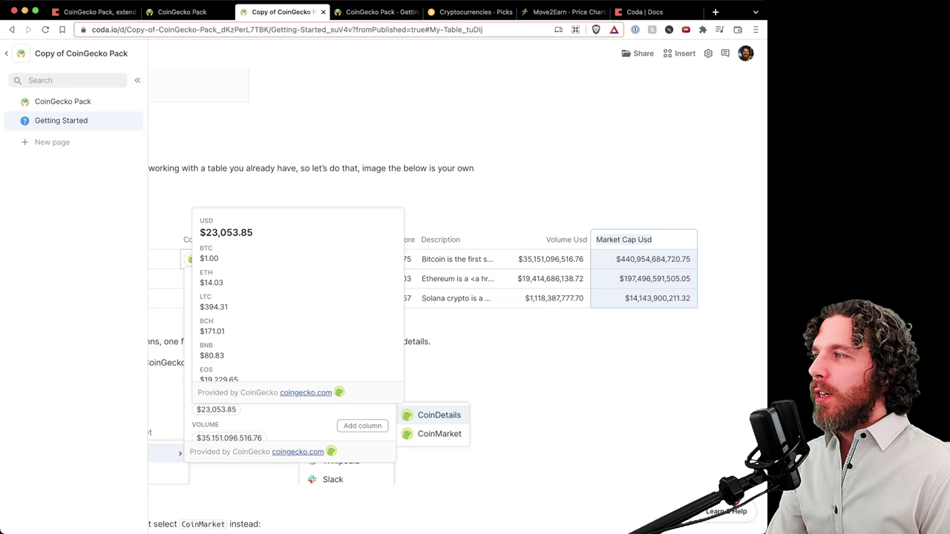
scroll(296, 305, "down", 5)
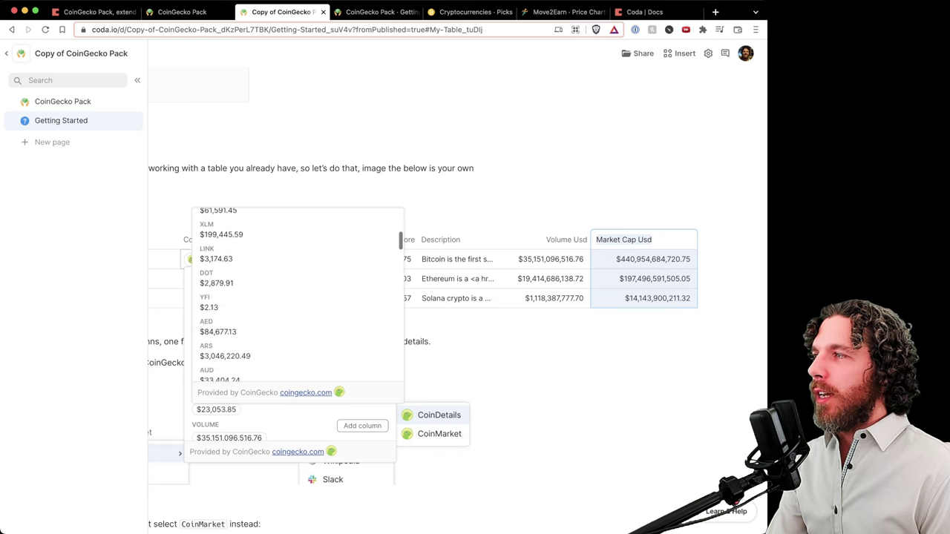
scroll(297, 304, "down", 3)
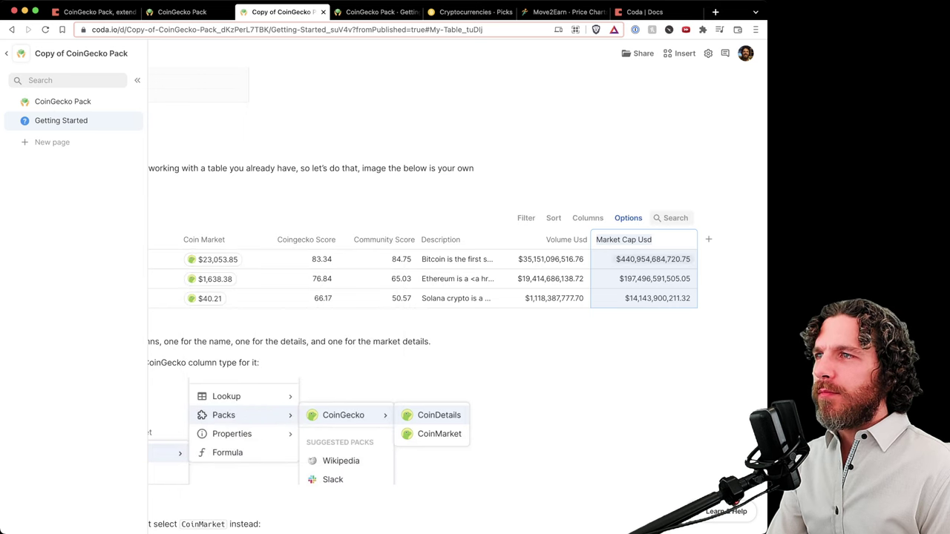
Add a new Currency-type column after Market Cap Usd in My Table
left_click(726, 260)
left_click(708, 239)
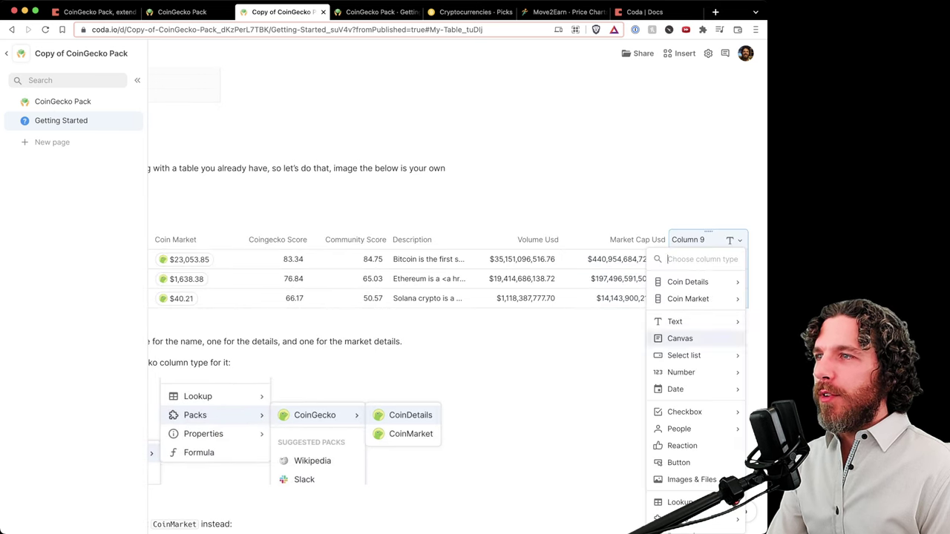
mouse_move(681, 372)
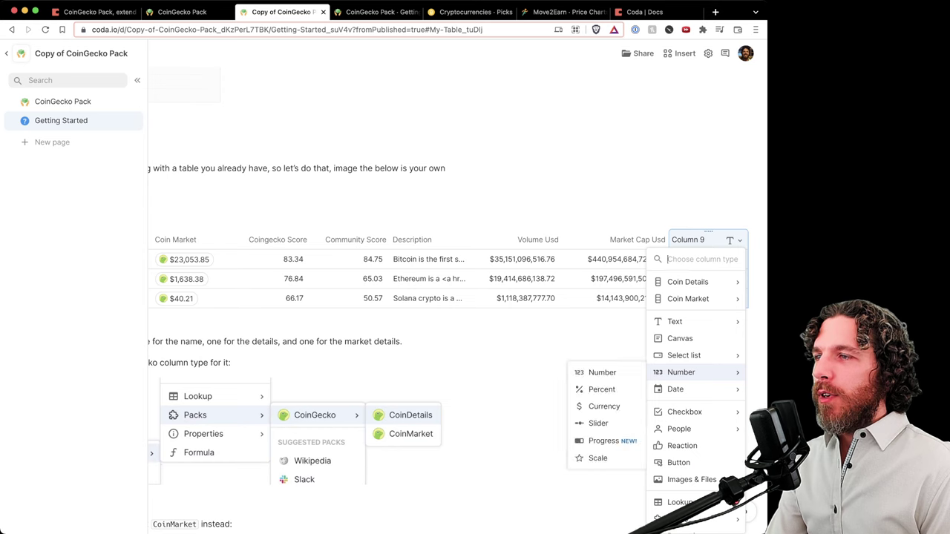
left_click(604, 406)
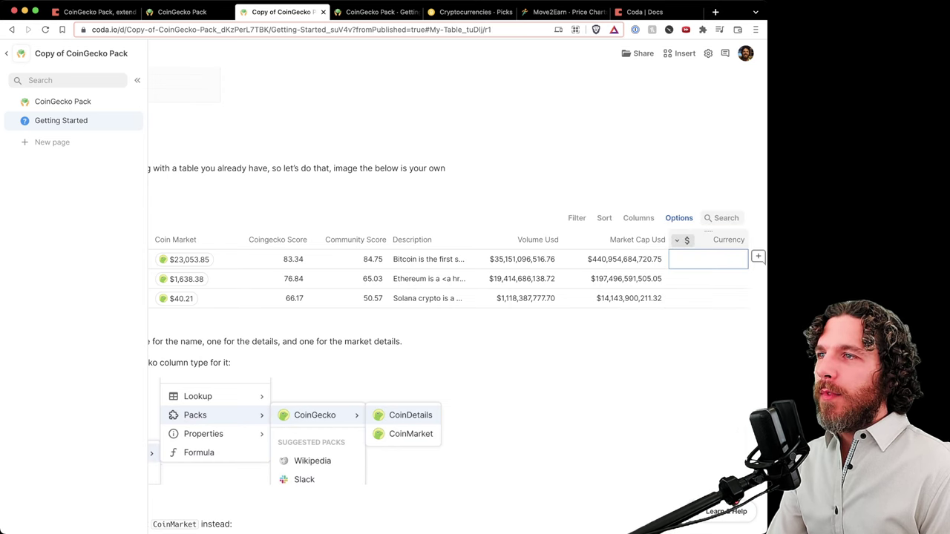
Give the new Currency column the formula Coin Market.Price.Hkd to show each coin's price in Hong Kong dollars
left_click(680, 240)
left_click(677, 240)
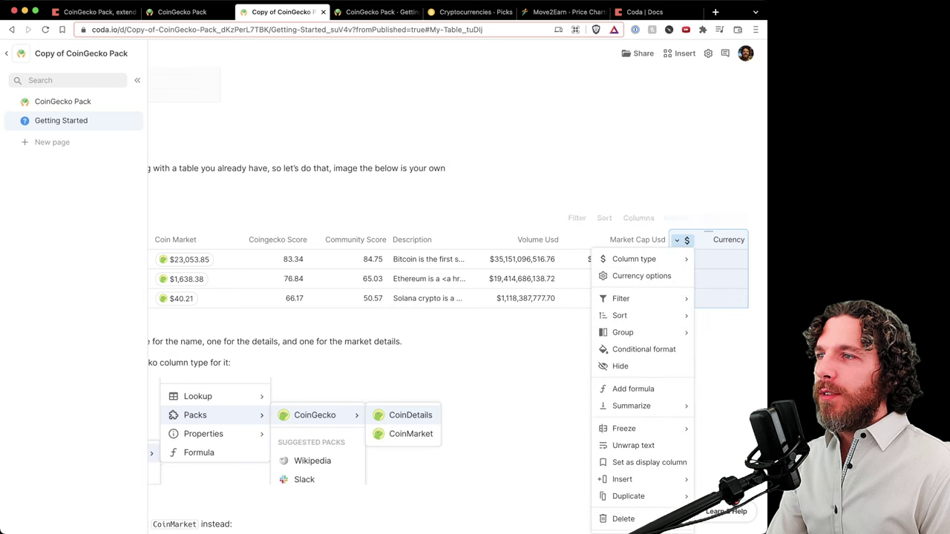
left_click(633, 388)
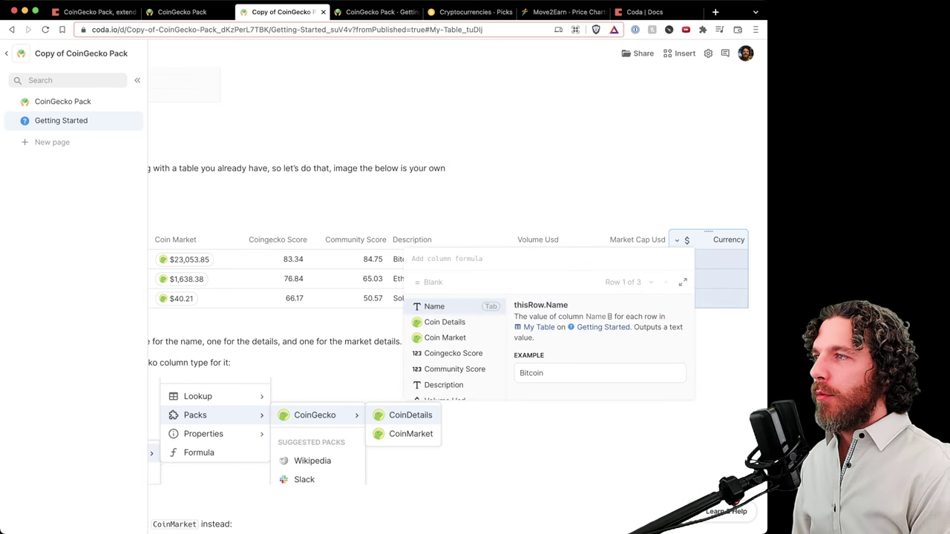
key("Down")
key("Down")
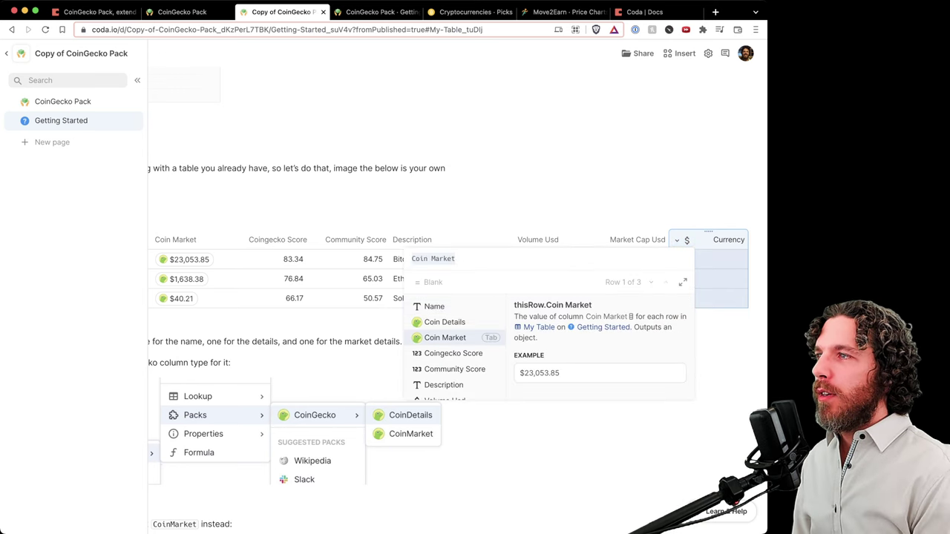
key("Tab")
type(".price")
key("Down")
key("Down")
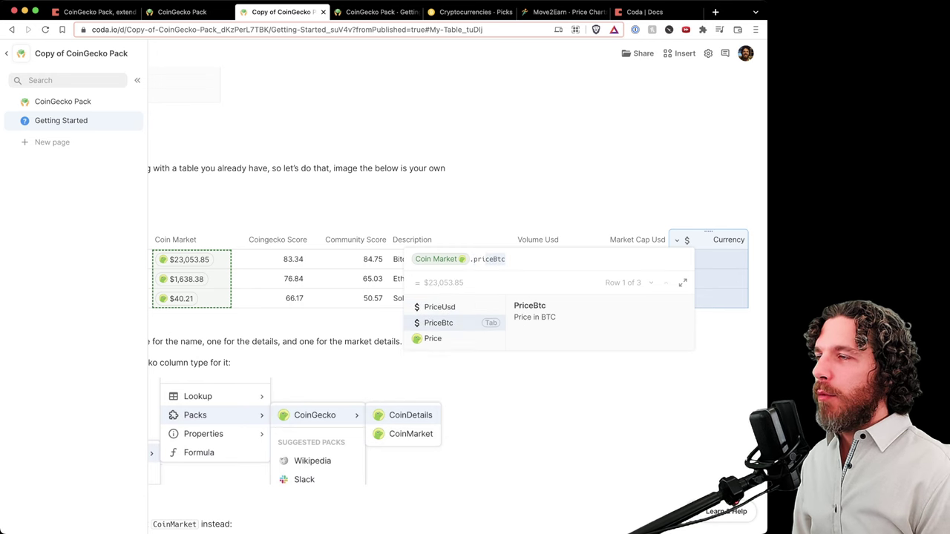
key("Tab")
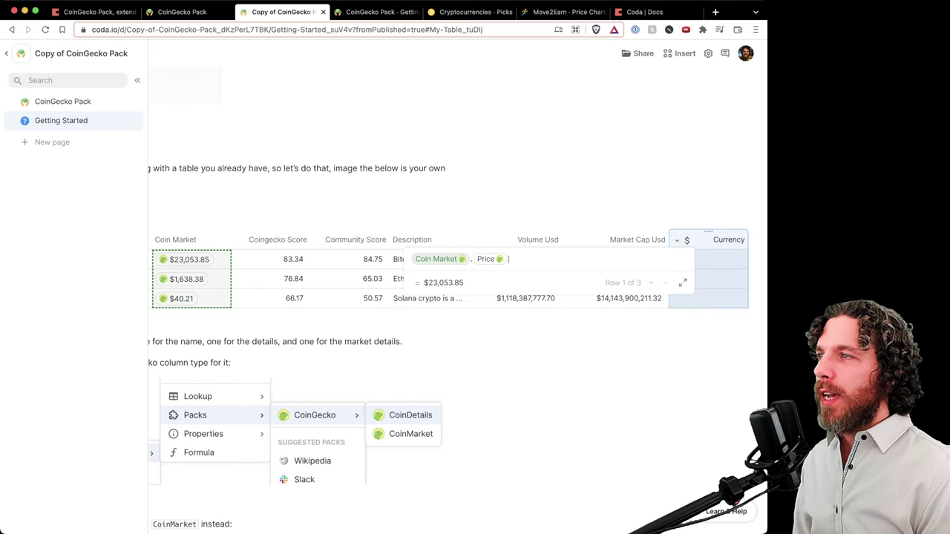
type(".")
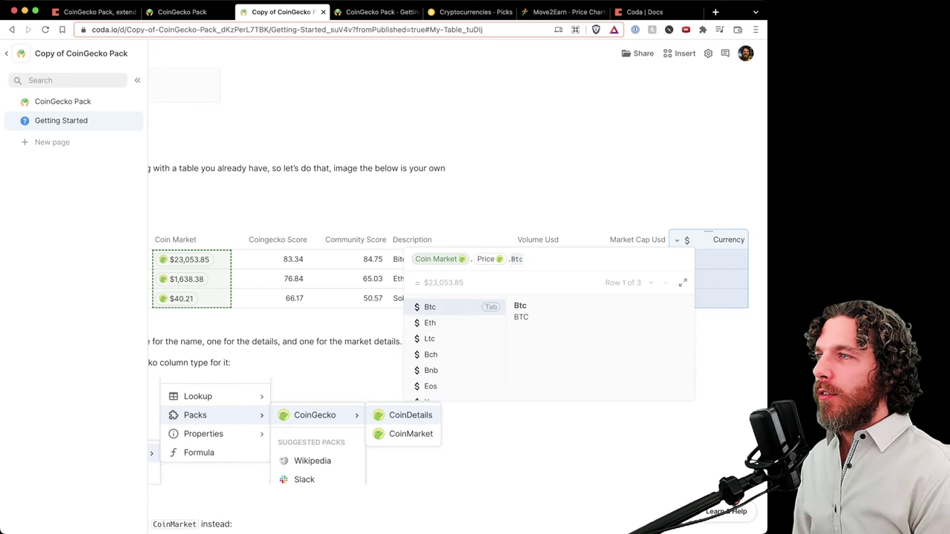
type("hkd")
key("Tab")
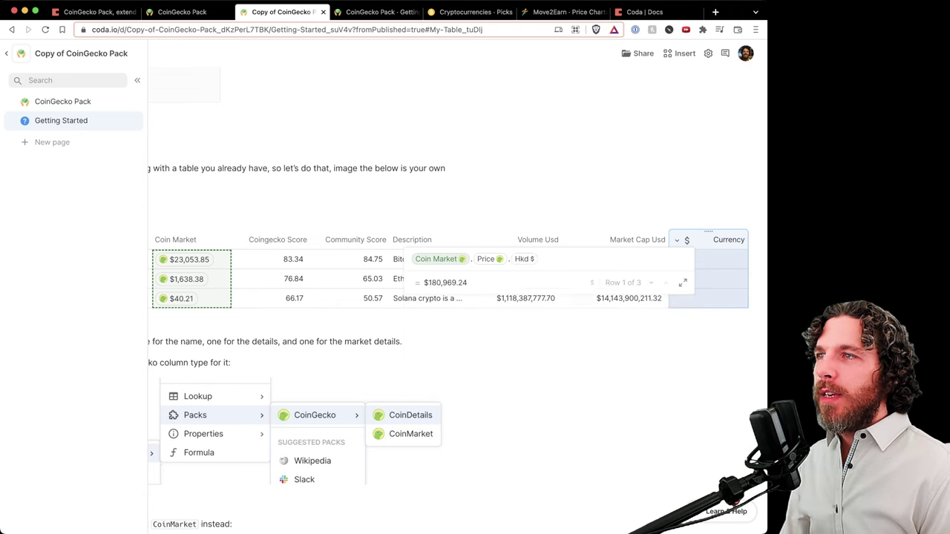
key("Return")
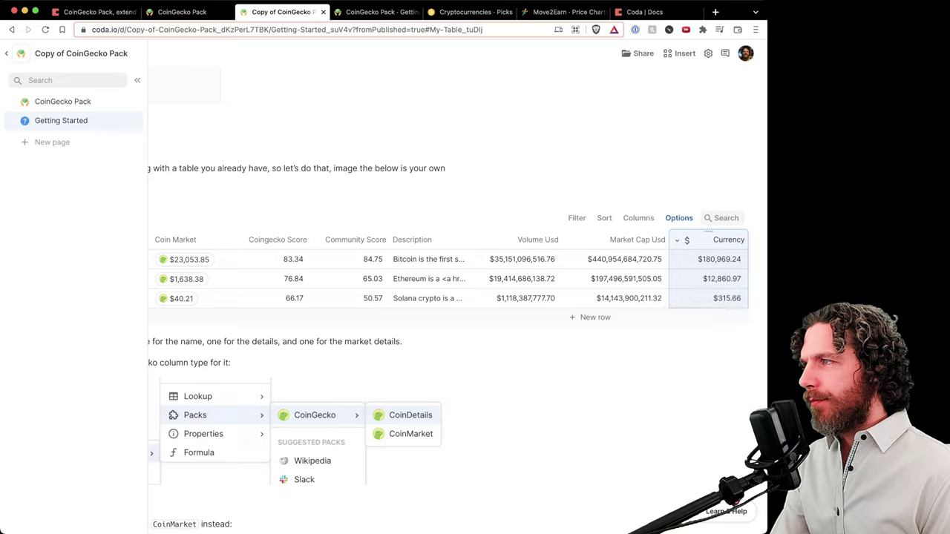
Rename the Coin Market column in My Table (Finished) to "Coin Market A Month Ago"
scroll(712, 304, "left", 5)
scroll(445, 297, "down", 20)
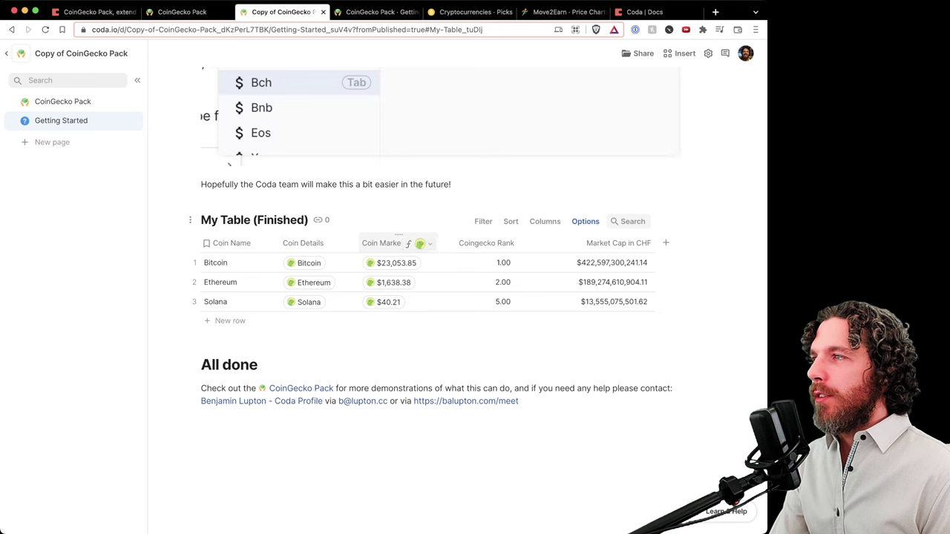
left_click(381, 243)
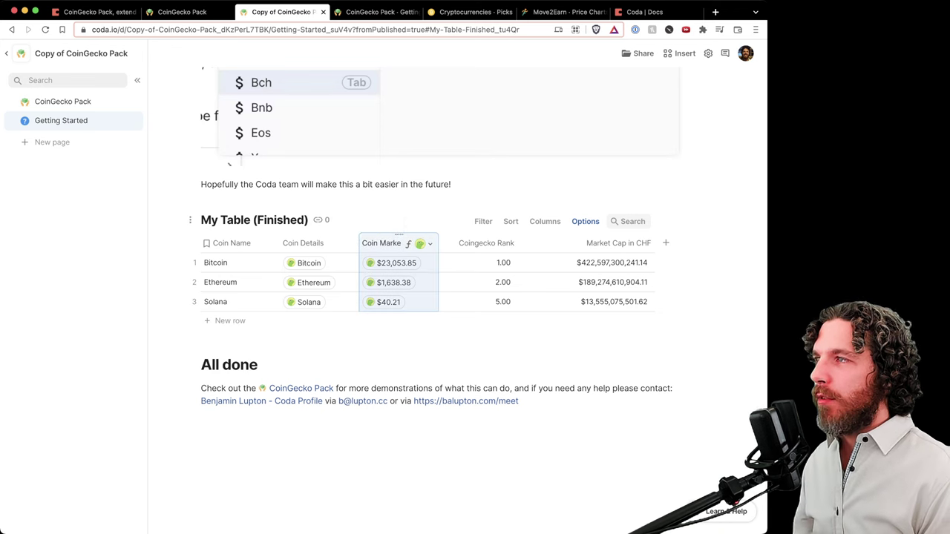
key("Right")
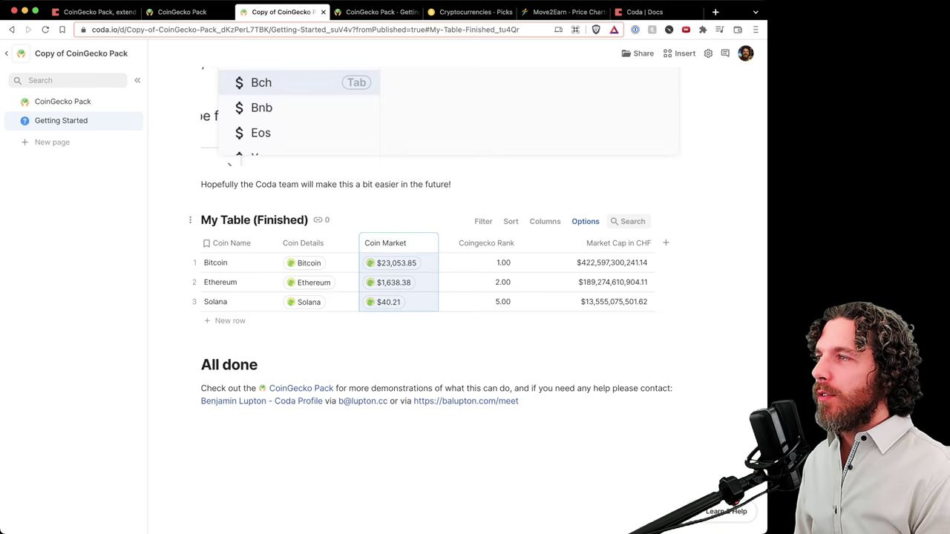
type("A Month Ago")
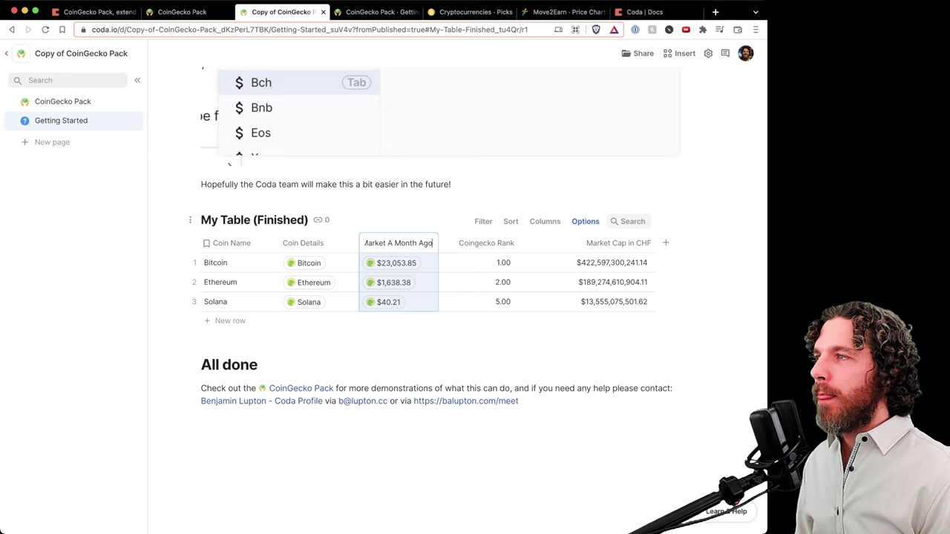
key("Return")
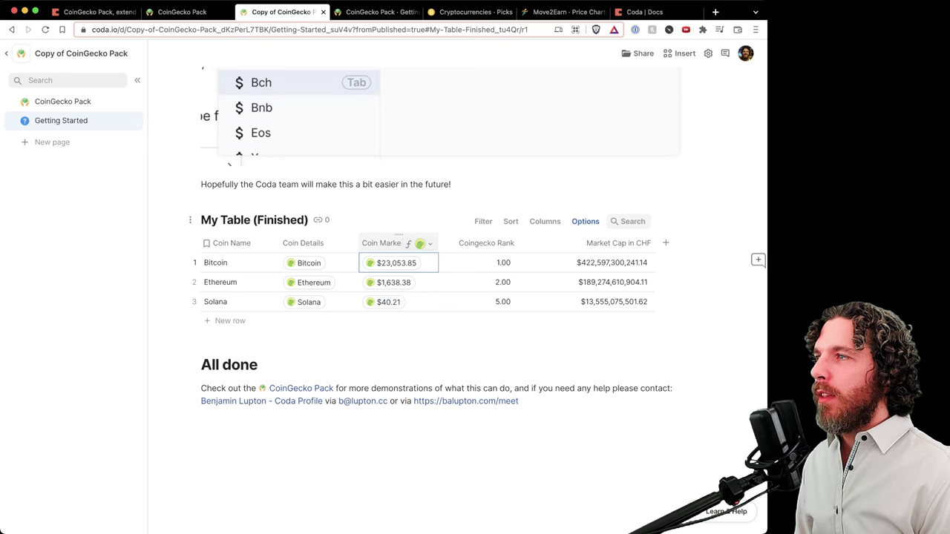
Clear the existing formula of the Coin Market A Month Ago column
left_click(483, 243)
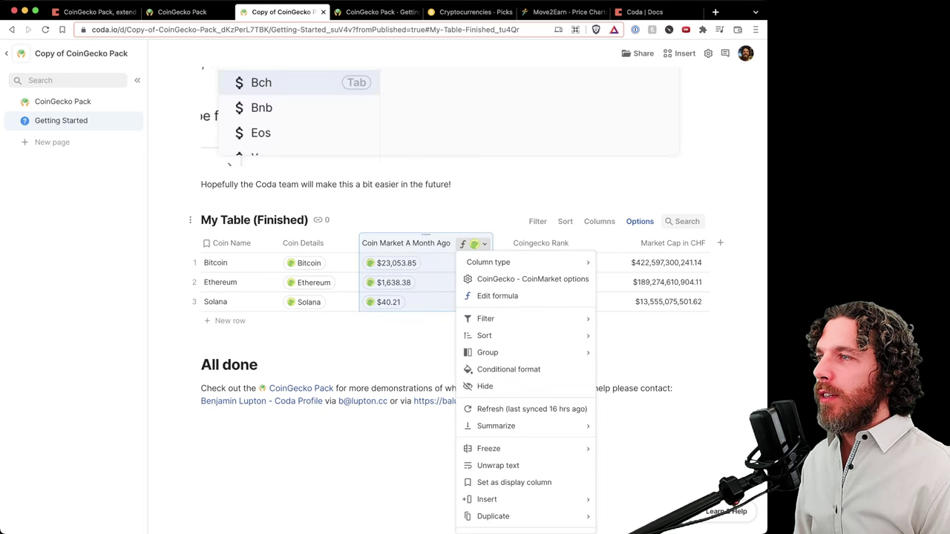
left_click(491, 294)
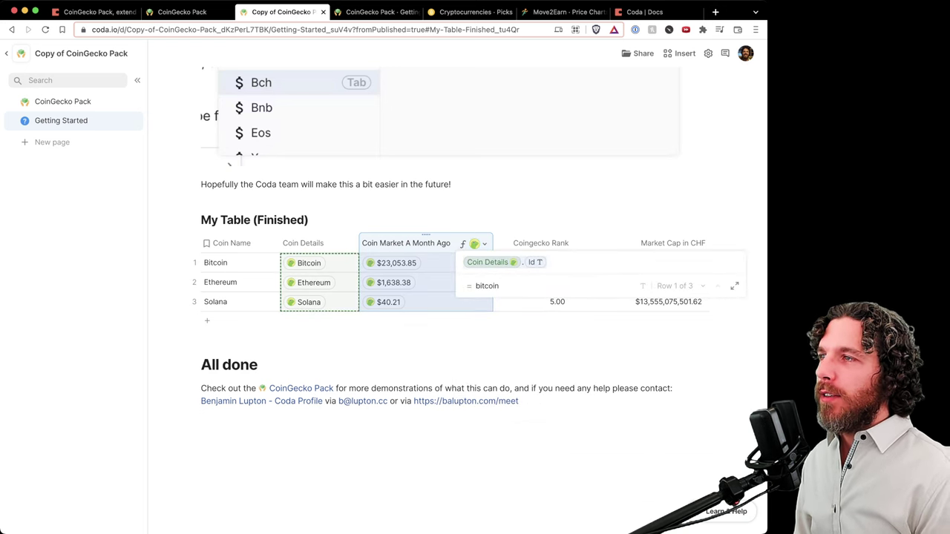
key("super+a")
key("BackSpace")
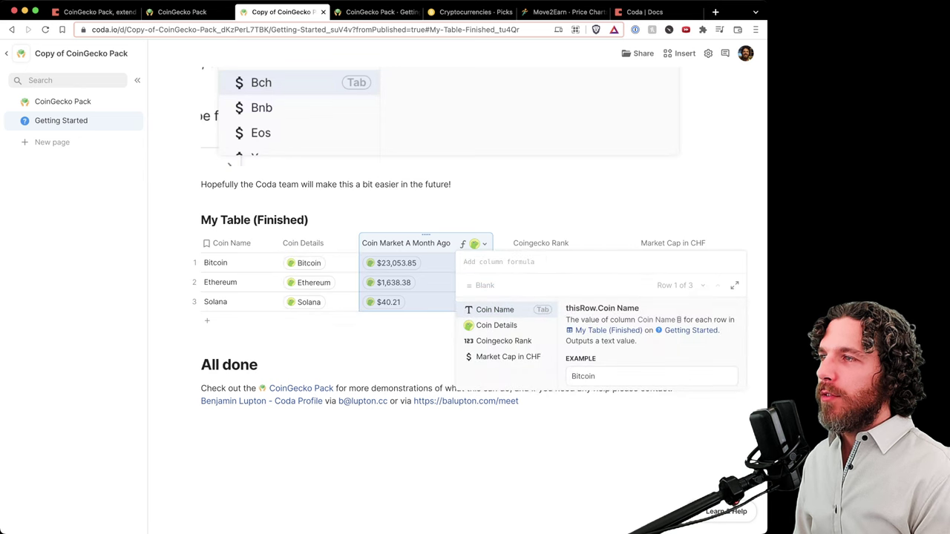
type("searched Coins")
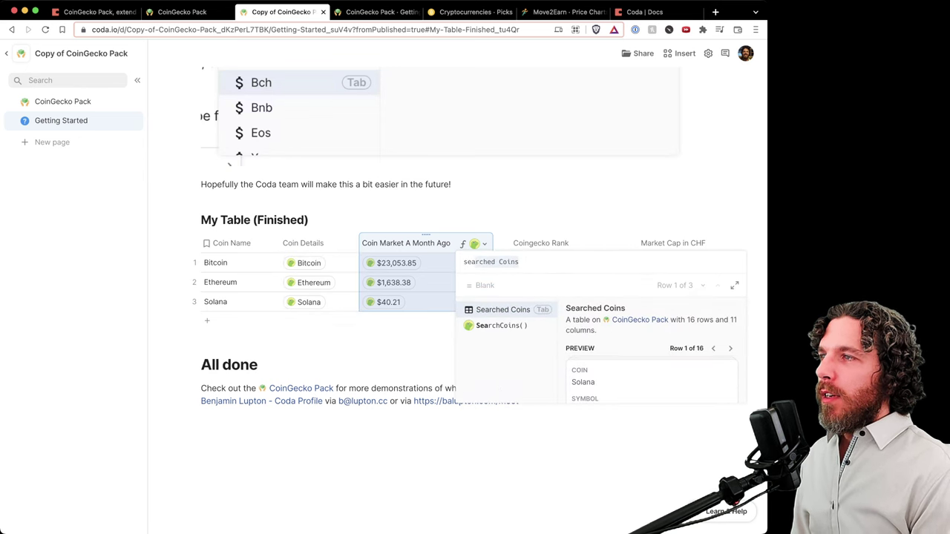
key("super+a")
key("BackSpace")
Start the Coin Market A Month Ago column's formula with the CoinGecko GetCoinMarket function
type("getcoin")
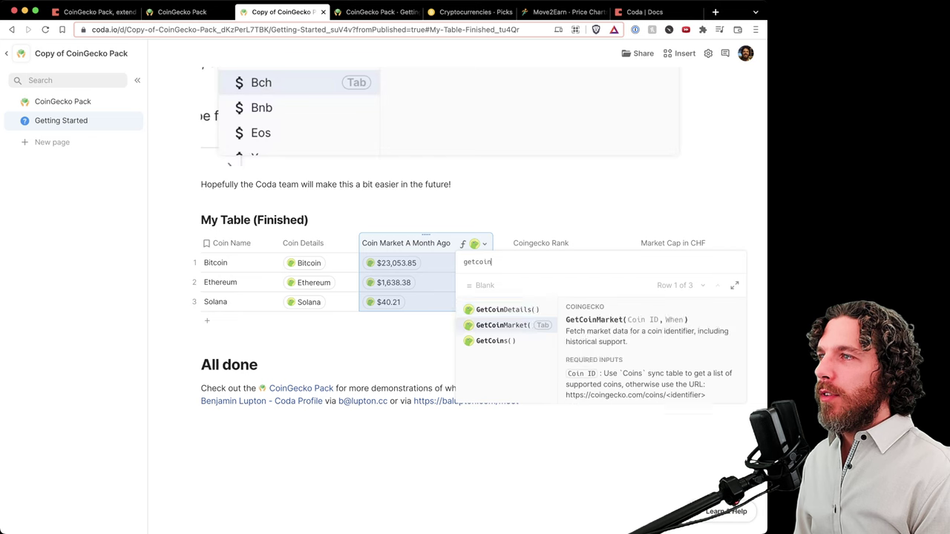
key("Tab")
type("\"bitcoin\"")
key("BackSpace")
key("BackSpace")
key("BackSpace")
key("BackSpace")
key("BackSpace")
key("BackSpace")
key("BackSpace")
key("BackSpace")
key("BackSpace")
key("BackSpace")
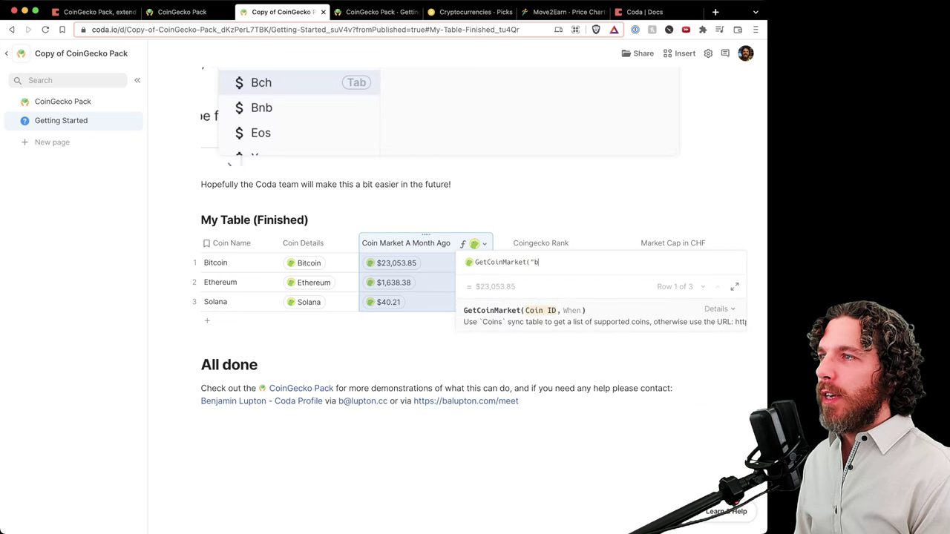
Complete the Coin Market A Month Ago formula as GetCoinMarket(Coin Details.Id, RelativeDate(now(), -1)) and apply it
type("Coin Details.Id")
type(",")
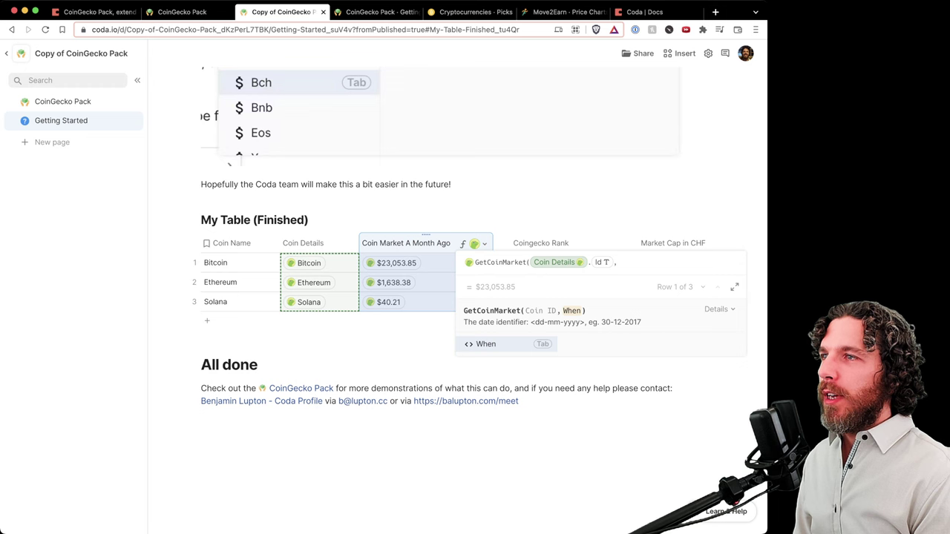
type(" rel")
type("now()),")
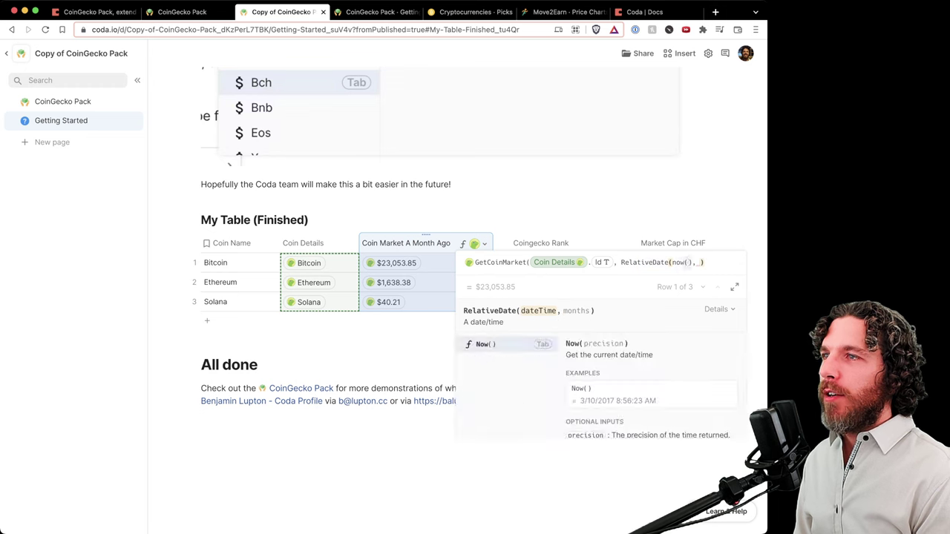
key("BackSpace")
key("BackSpace")
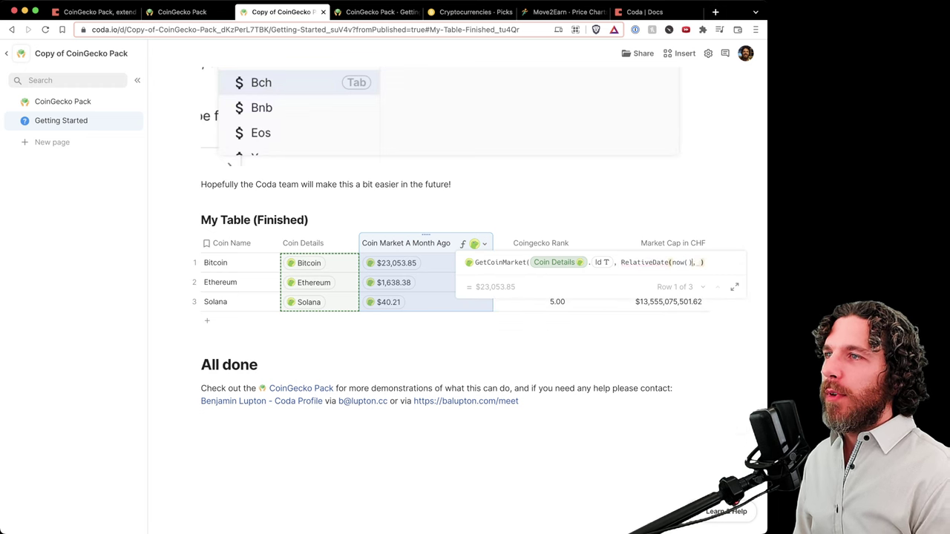
type(", -1)")
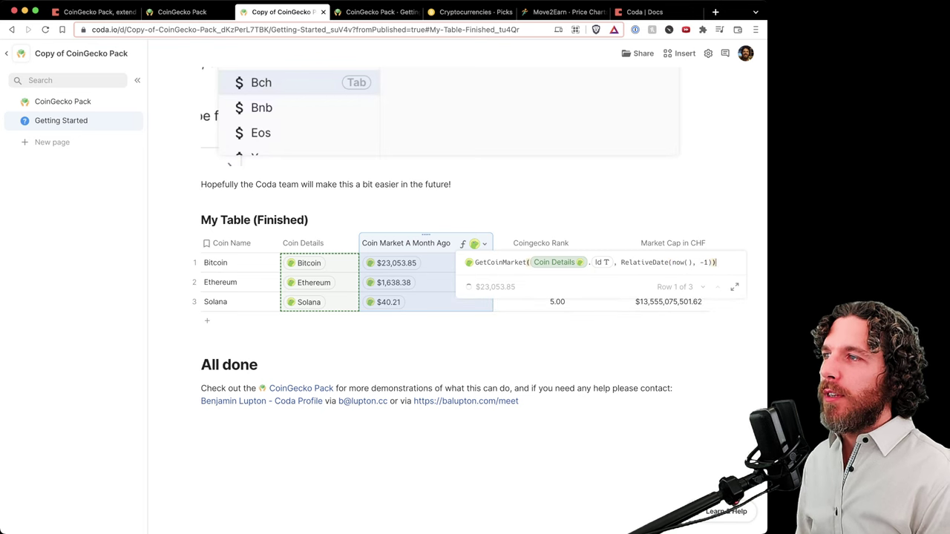
key("Return")
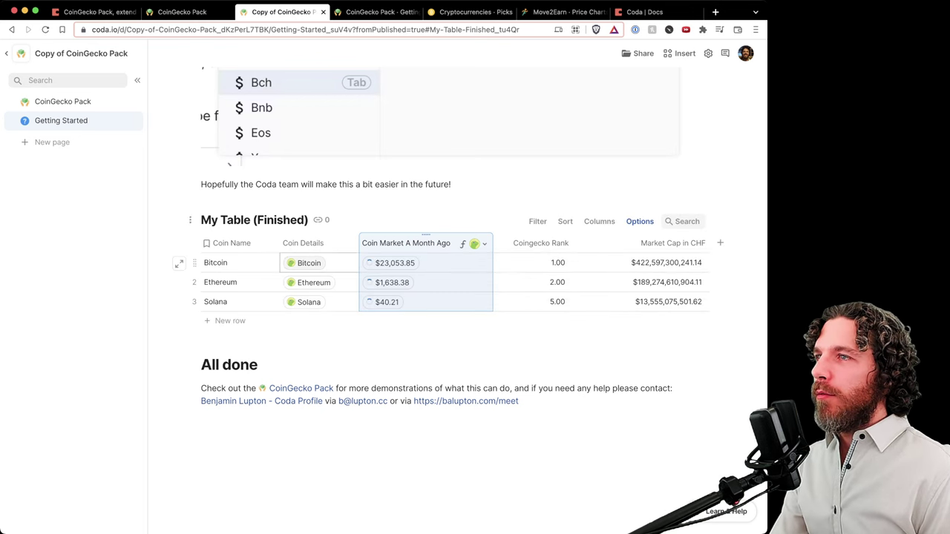
Move the Coin Market A Month Ago column between the Coingecko Rank and Market Cap in CHF columns
mouse_move(306, 263)
mouse_move(308, 298)
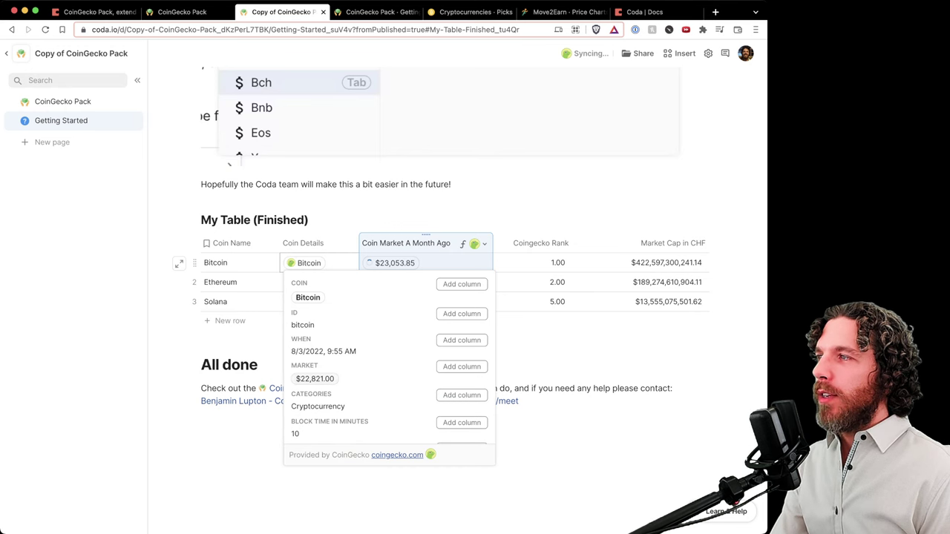
mouse_move(315, 379)
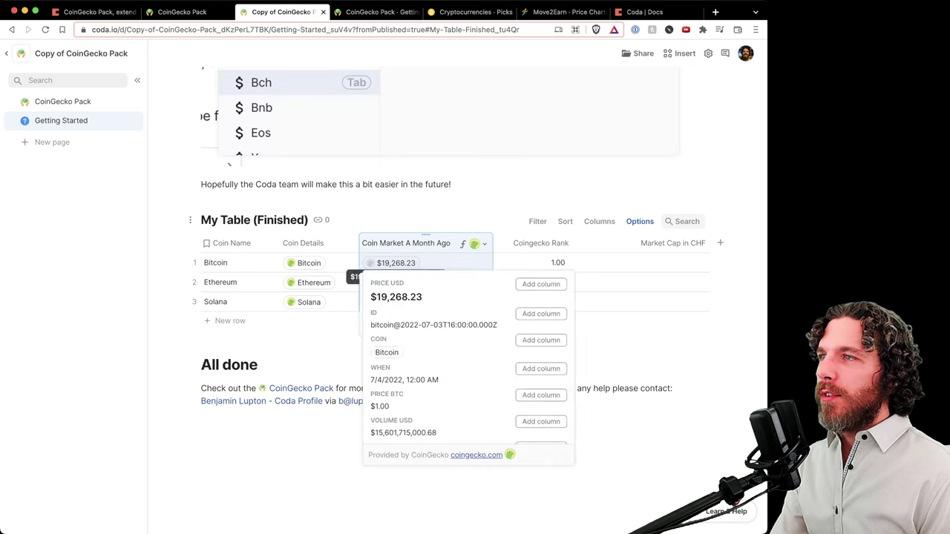
left_click_drag(415, 243, 573, 250)
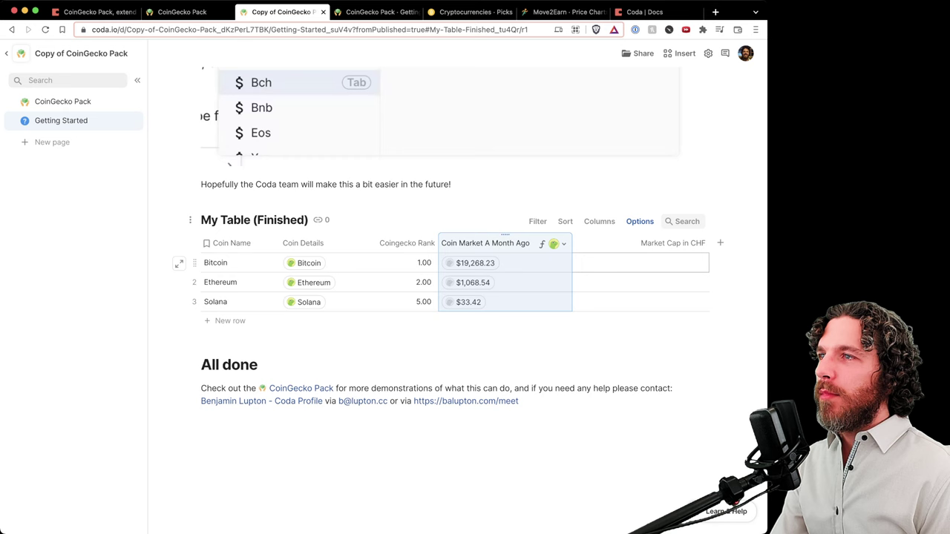
left_click(631, 262)
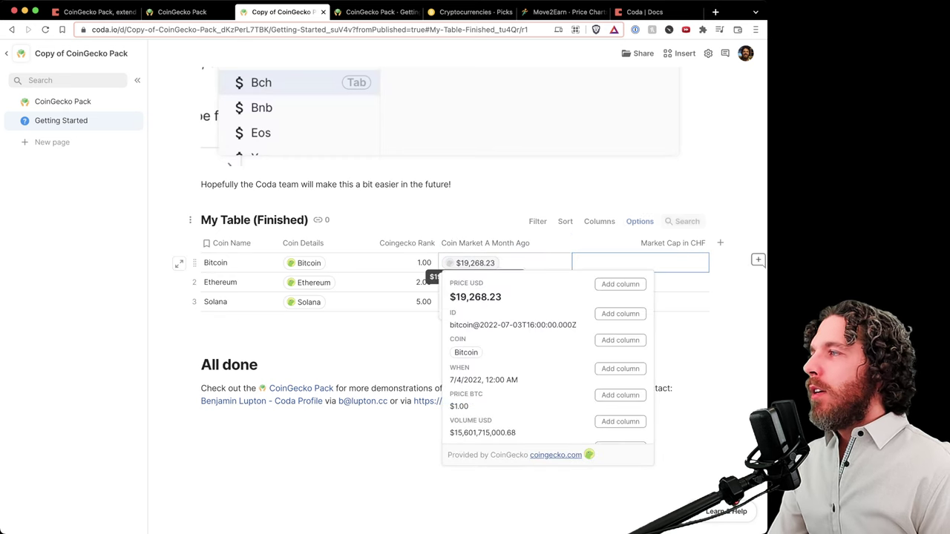
Switch to the Cryptocurrencies doc and open its Coins page in the Cryptocurrency Handbook
scroll(327, 360, "up", 1)
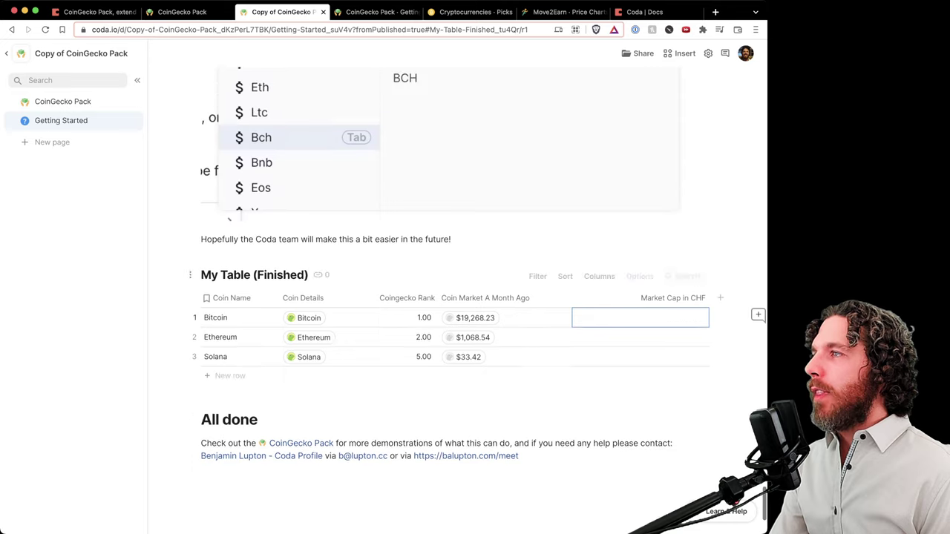
scroll(446, 297, "up", 20)
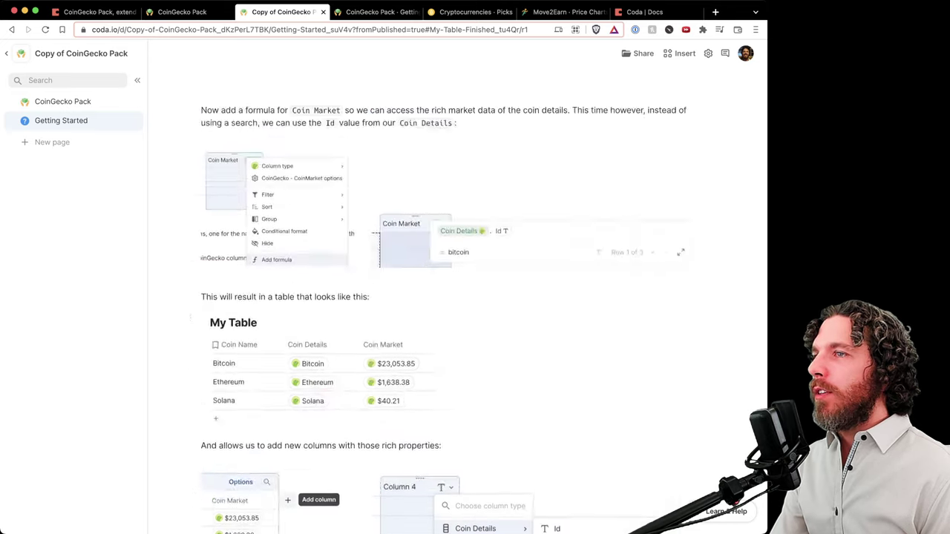
scroll(446, 297, "up", 20)
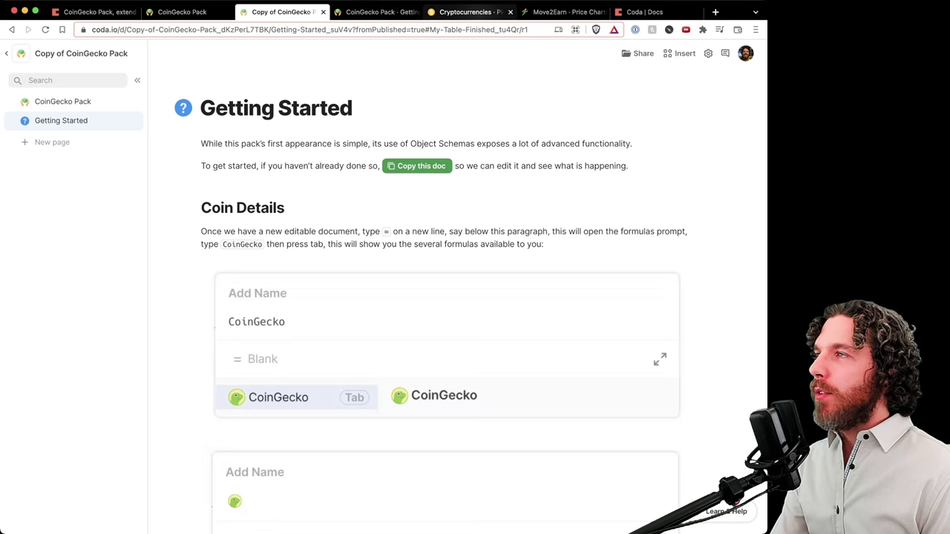
left_click(467, 11)
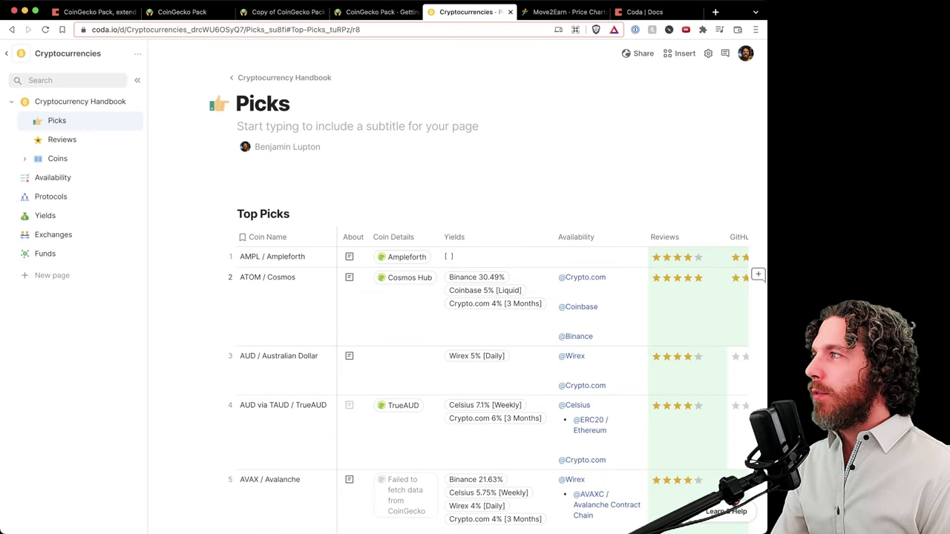
scroll(285, 178, "down", 7)
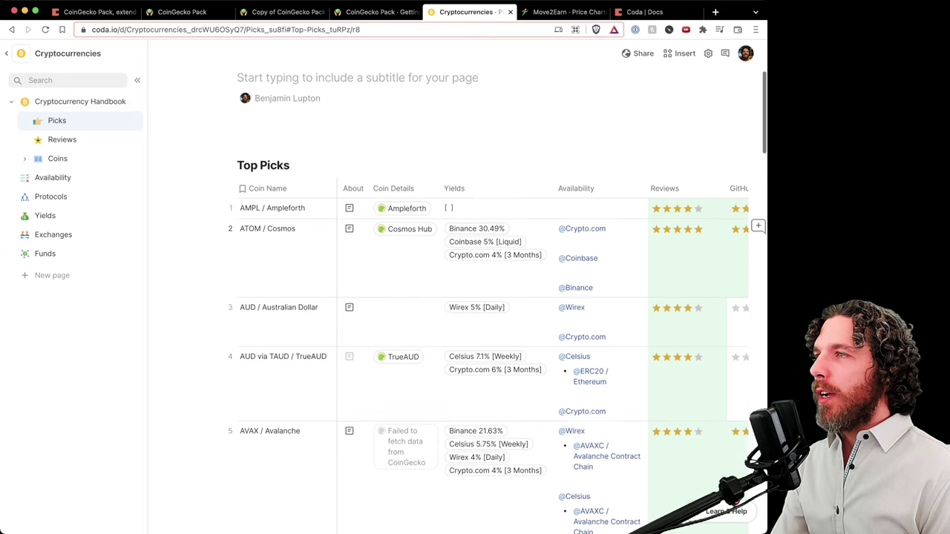
scroll(286, 178, "up", 4)
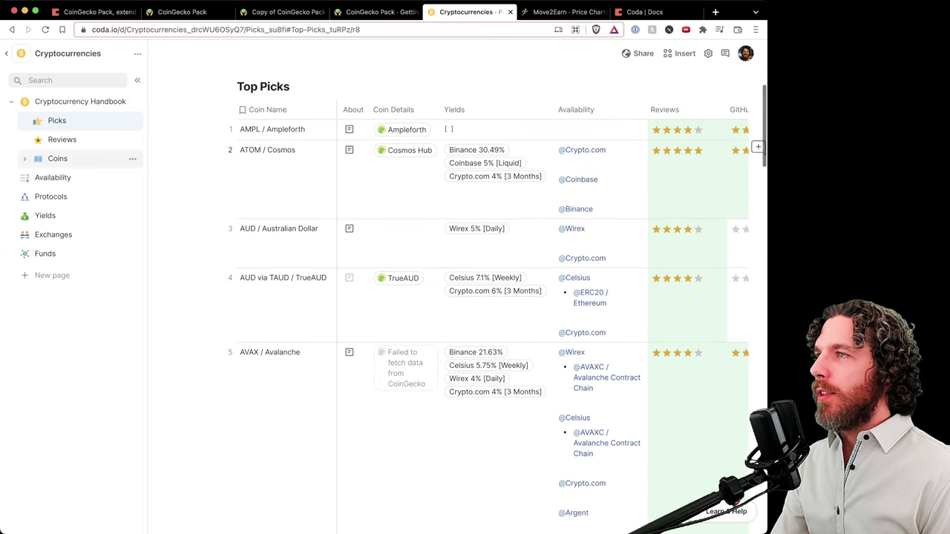
left_click(58, 159)
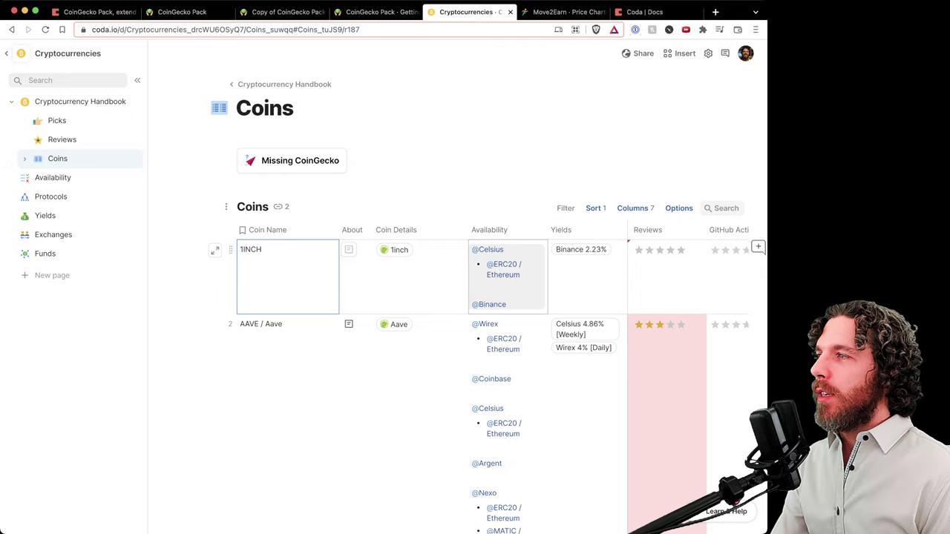
Set the Coins table to freeze only 1 column, keeping just Coin Name fixed
scroll(215, 223, "down", 10)
scroll(521, 293, "right", 6)
scroll(522, 293, "left", 3)
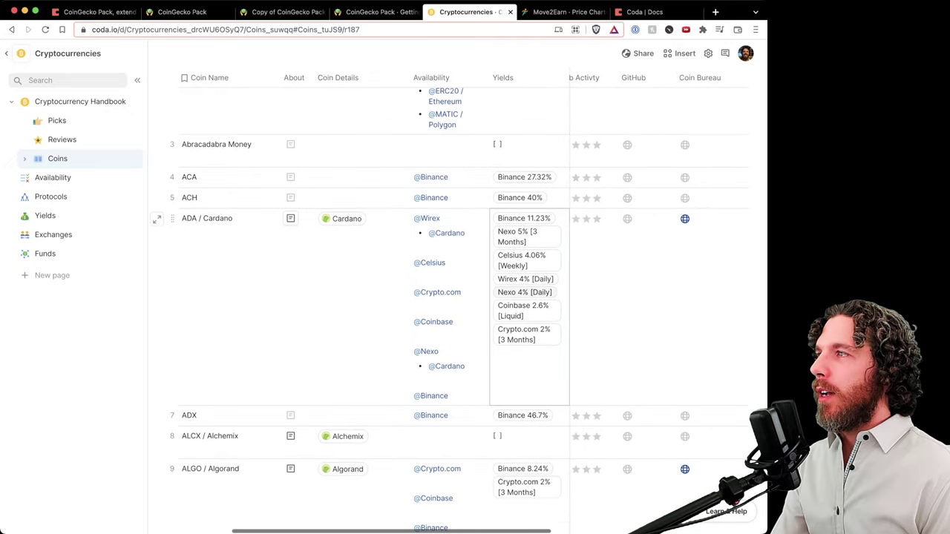
scroll(521, 293, "up", 8)
scroll(371, 297, "up", 3)
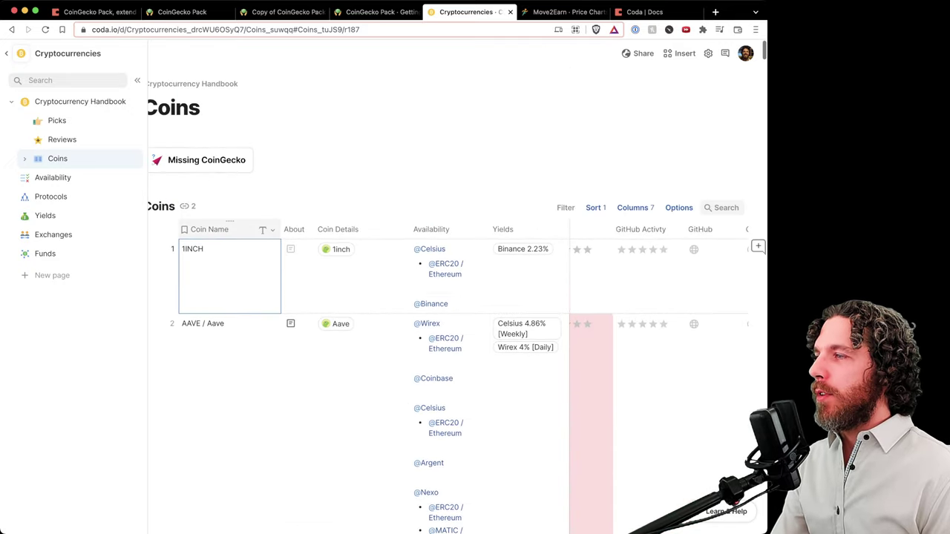
left_click(271, 229)
mouse_move(275, 407)
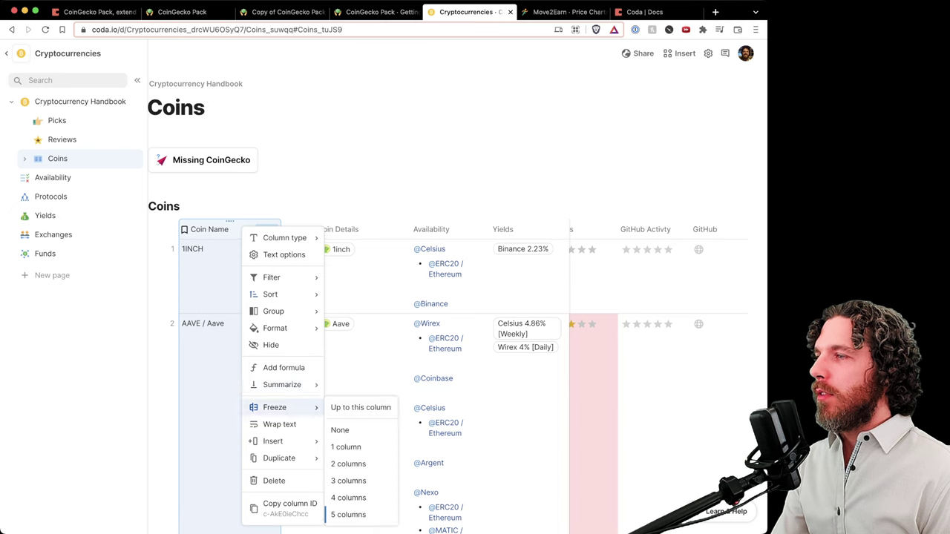
left_click(346, 446)
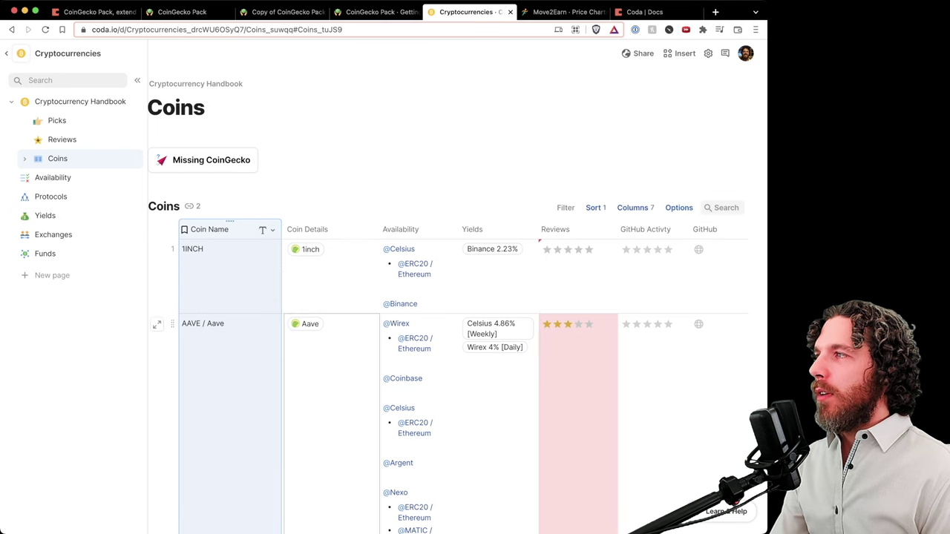
Examine the Coins table's columns from Availability and Yields through Within Funds and Is Fund, including Aave's linked protocol and yield details
scroll(371, 334, "down", 4)
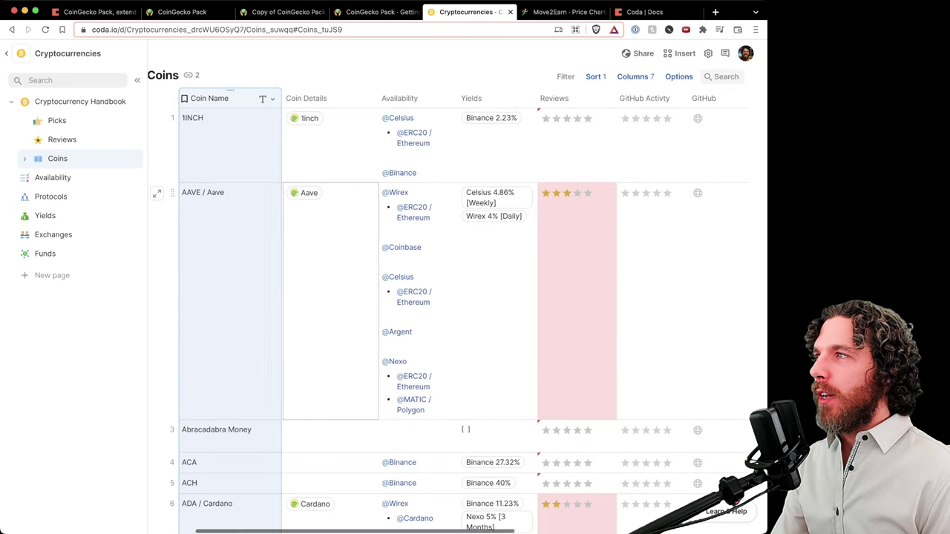
scroll(369, 138, "right", 3)
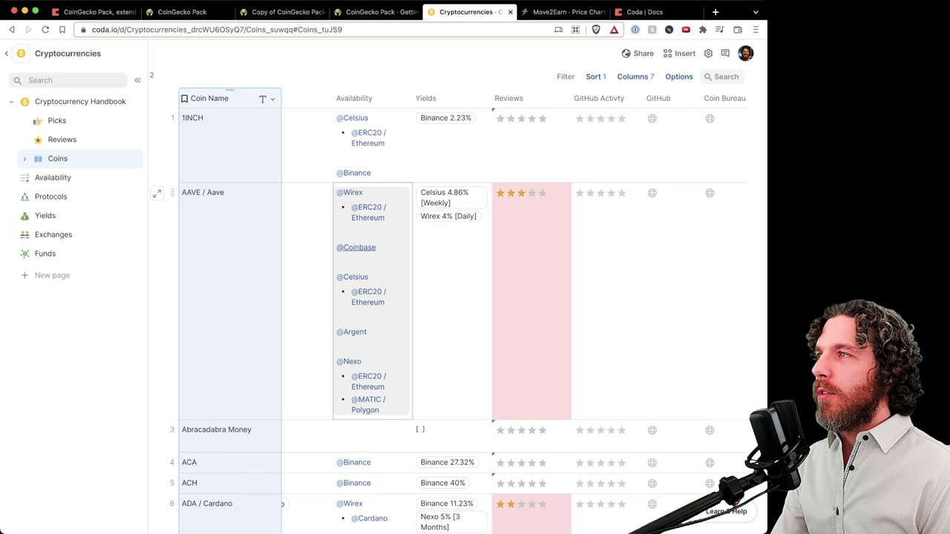
scroll(356, 247, "right", 3)
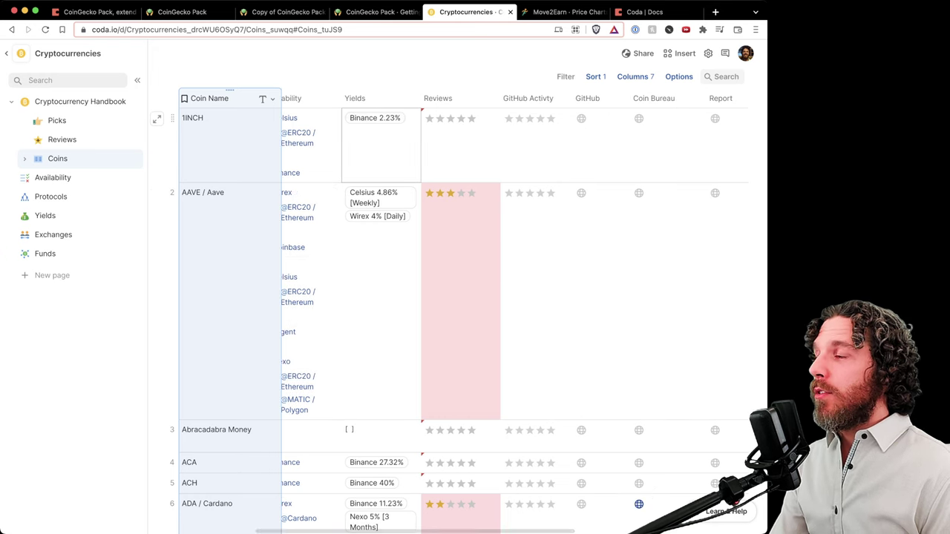
mouse_move(380, 199)
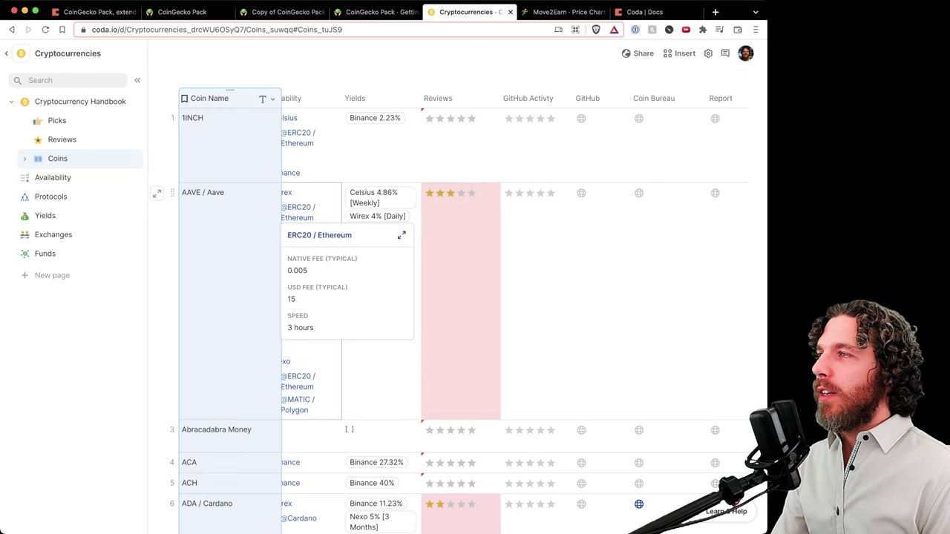
mouse_move(298, 214)
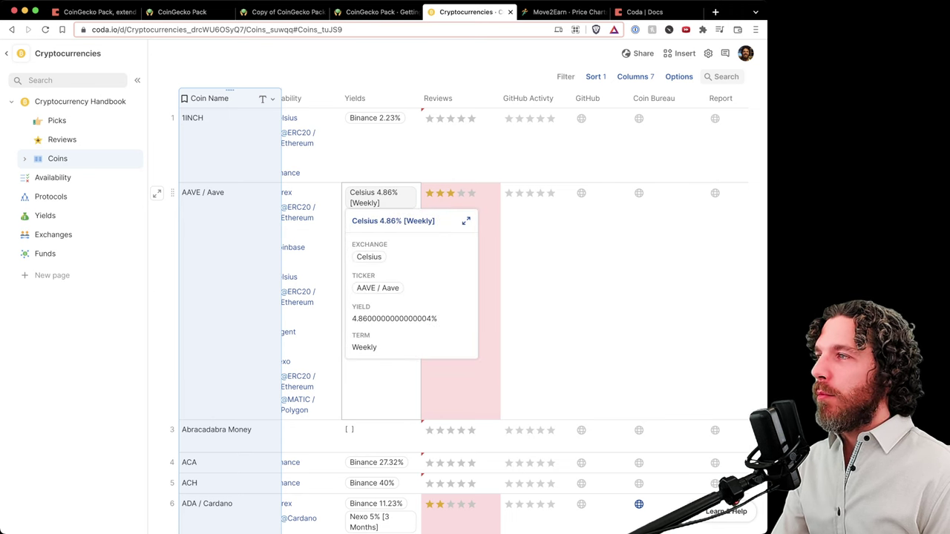
scroll(464, 149, "right", 3)
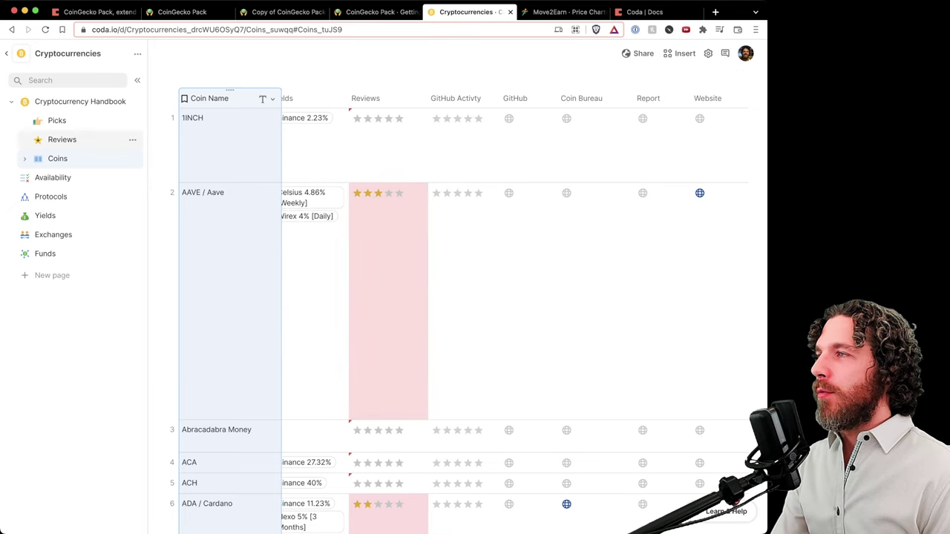
scroll(478, 297, "right", 5)
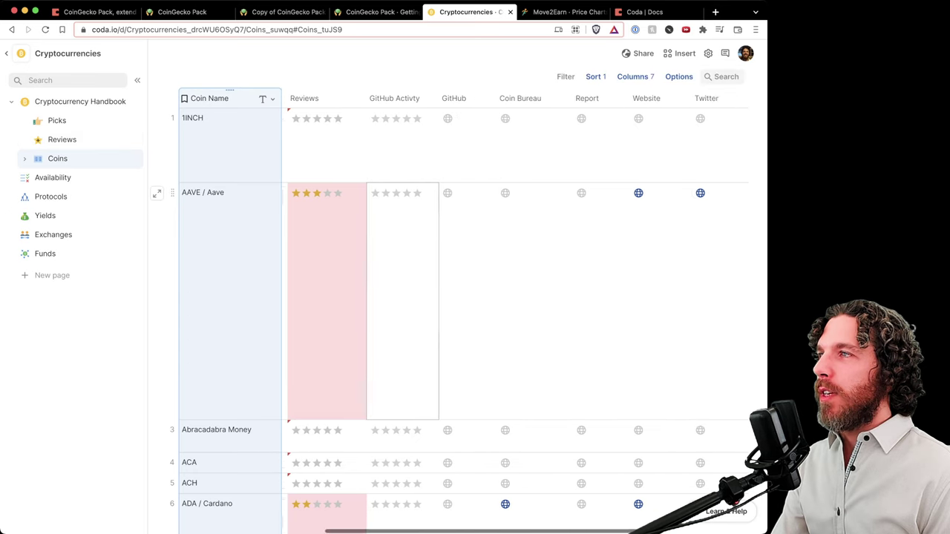
scroll(477, 297, "right", 5)
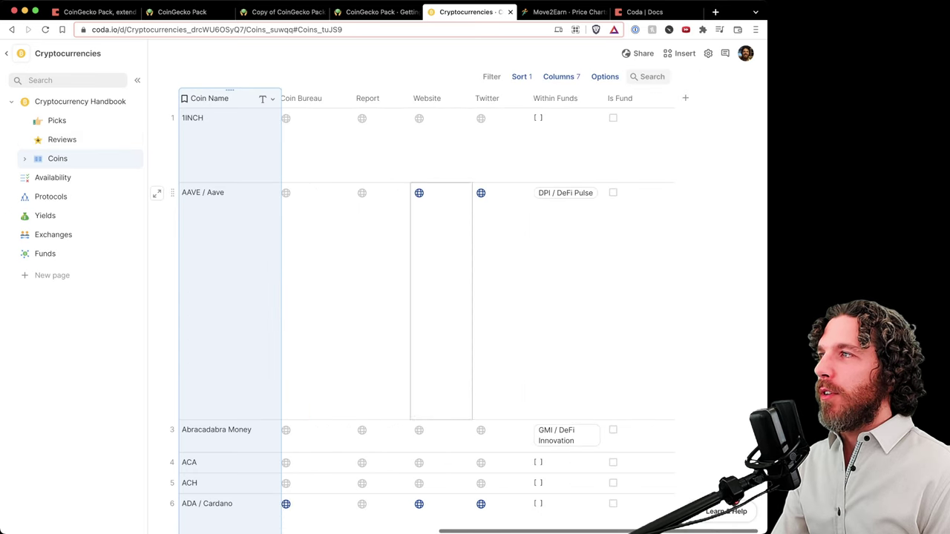
scroll(445, 297, "left", 2)
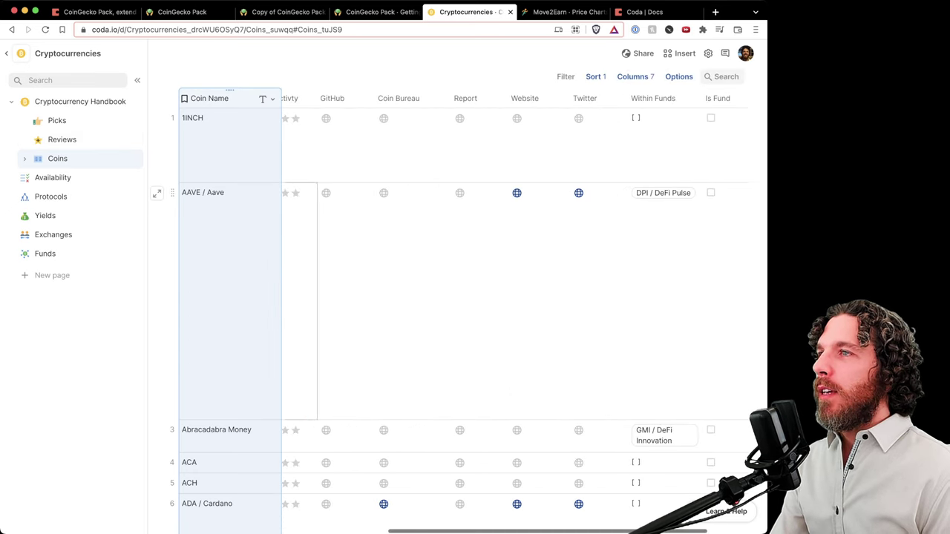
scroll(412, 297, "right", 2)
Read through the CoinGecko properties in Aave's Coin Details card, including its scores, sentiment votes and blockchain sites
scroll(478, 296, "left", 10)
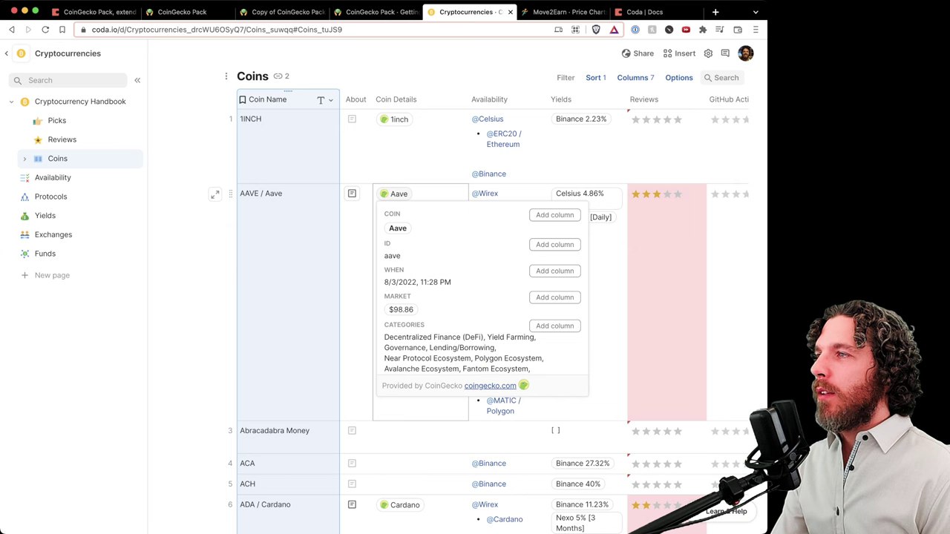
scroll(482, 297, "down", 5)
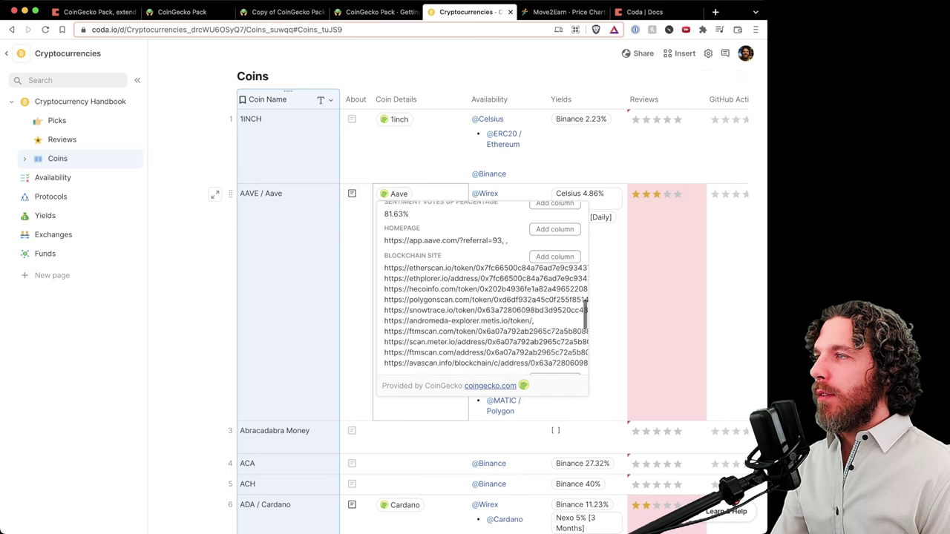
scroll(483, 297, "down", 1)
scroll(482, 297, "up", 5)
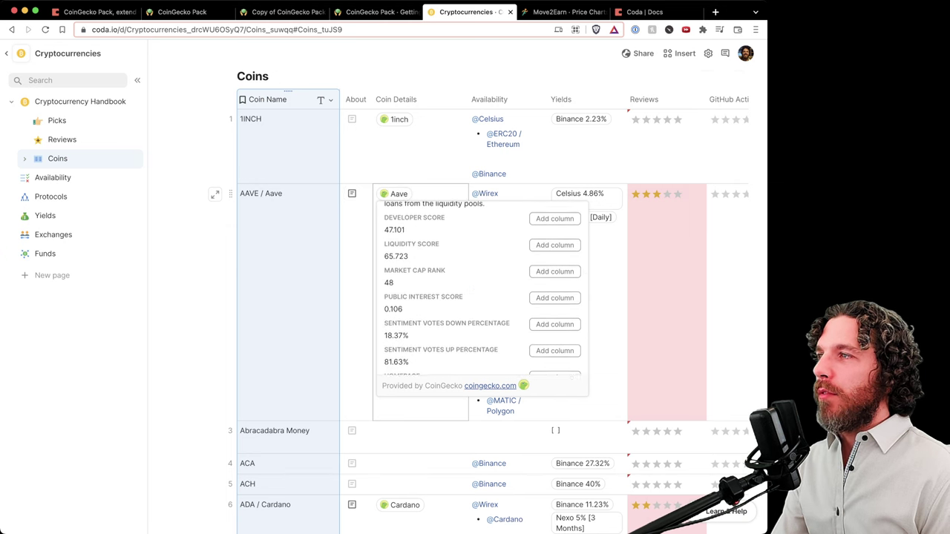
scroll(483, 290, "up", 2)
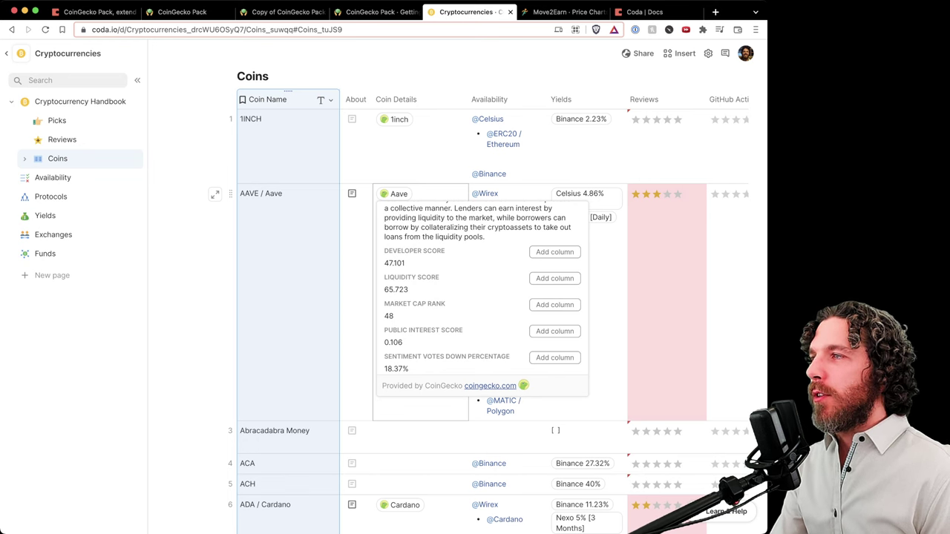
scroll(483, 289, "down", 4)
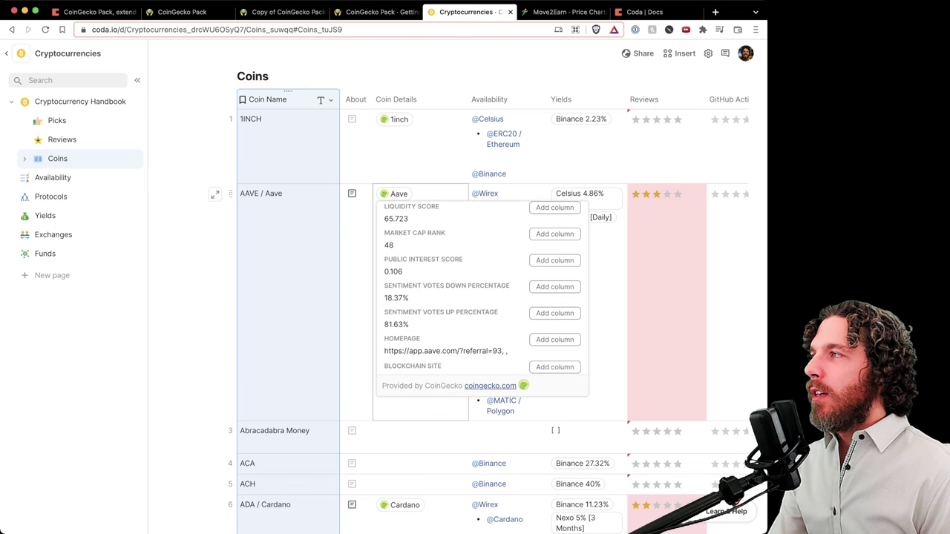
Open the Picks page and look across the Top Picks table's GitHub activity, CoinGecko rank, score and sentiment columns
left_click(54, 121)
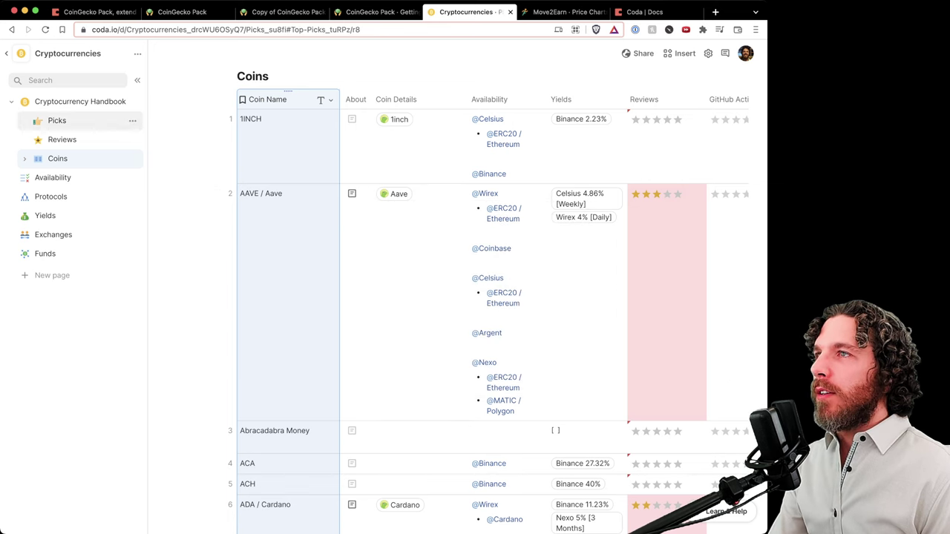
scroll(460, 311, "right", 10)
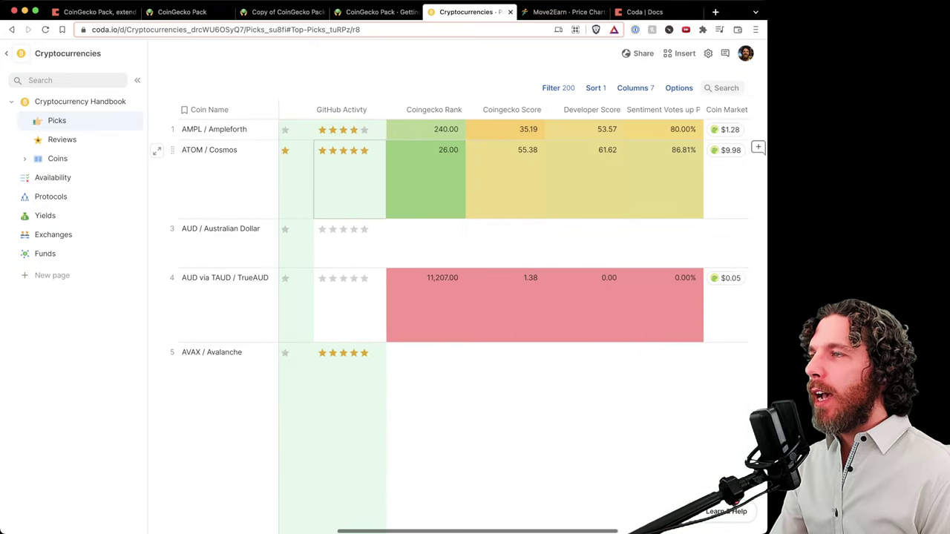
scroll(466, 204, "up", 1)
scroll(382, 204, "left", 10)
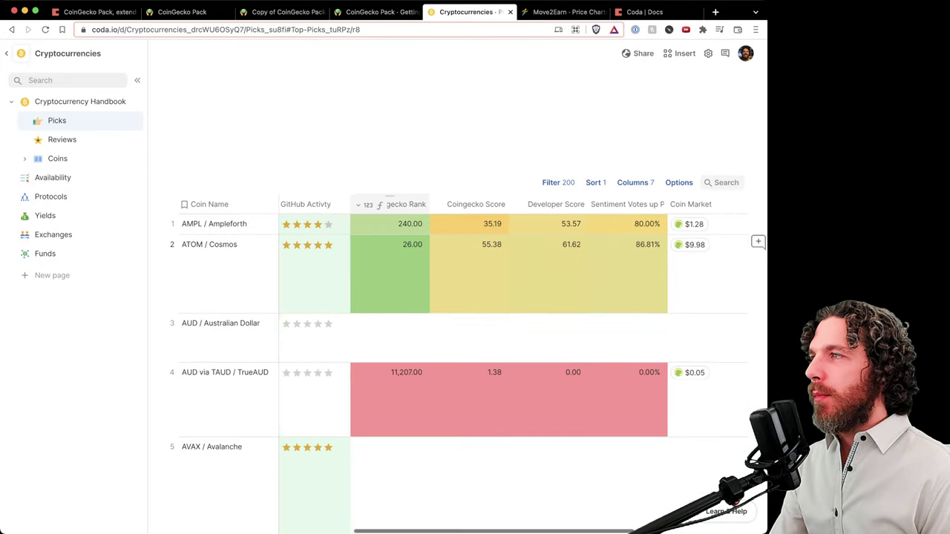
Read the CoinGecko properties in Ampleforth's Coin Details card in the Top Picks table
mouse_move(406, 224)
mouse_move(406, 259)
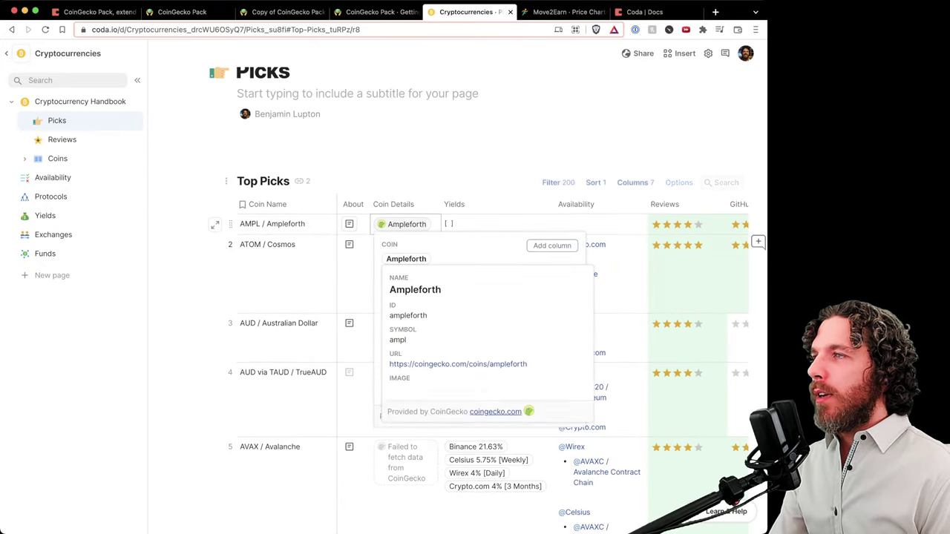
scroll(484, 319, "down", 10)
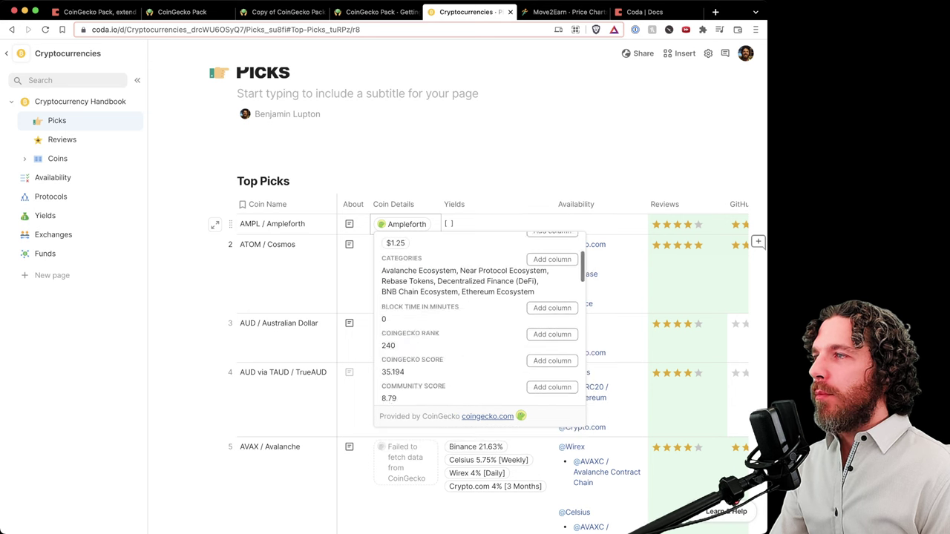
Review the conditional format rules of the Top Picks table from the Coingecko Rank column, then close them
scroll(512, 371, "right", 15)
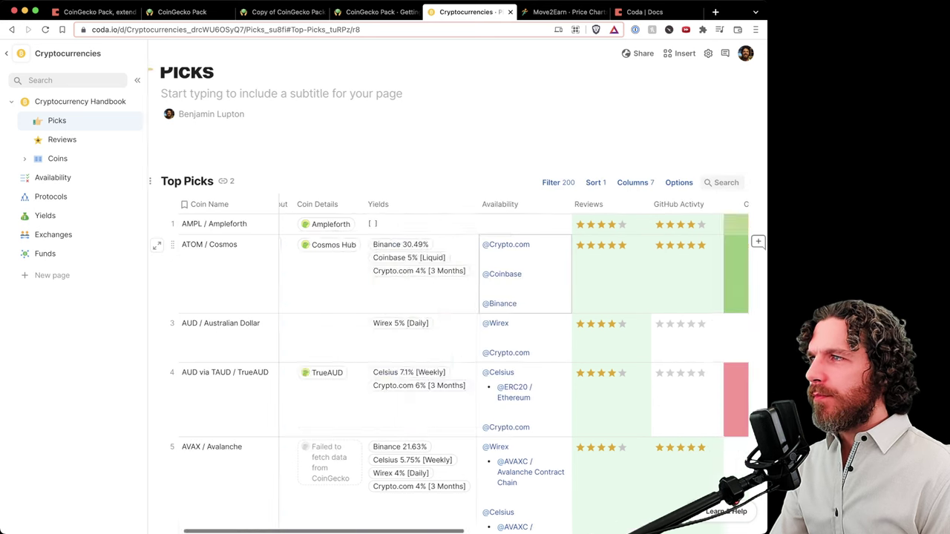
scroll(512, 297, "right", 3)
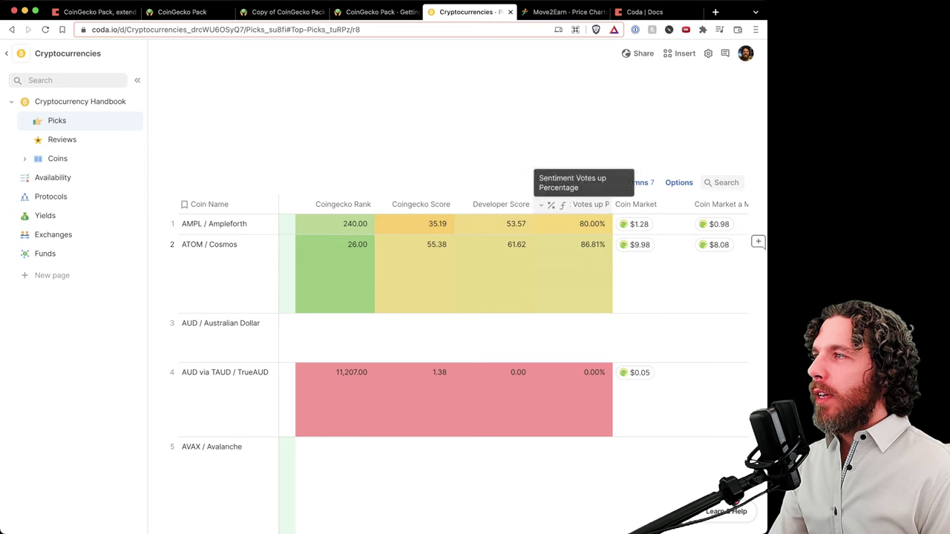
left_click(305, 205)
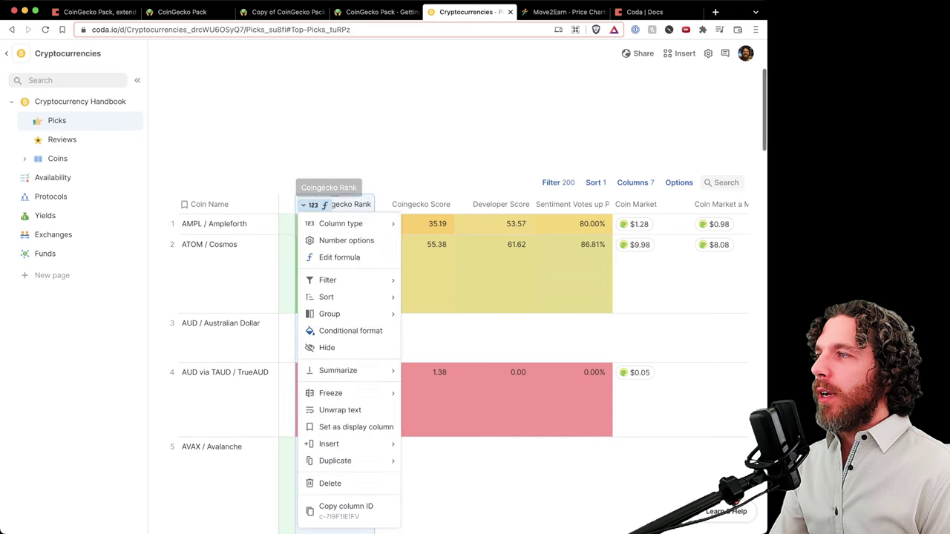
left_click(350, 330)
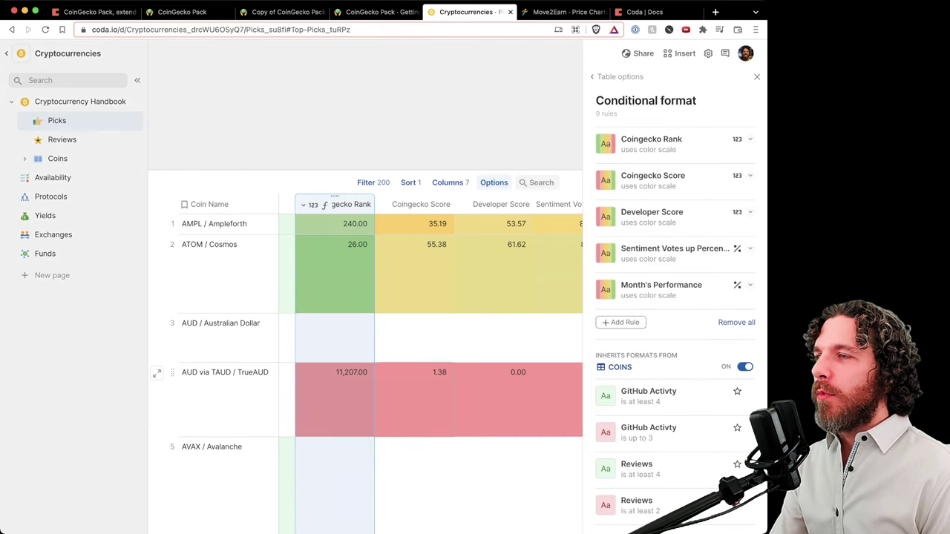
scroll(430, 364, "right", 3)
scroll(430, 363, "left", 2)
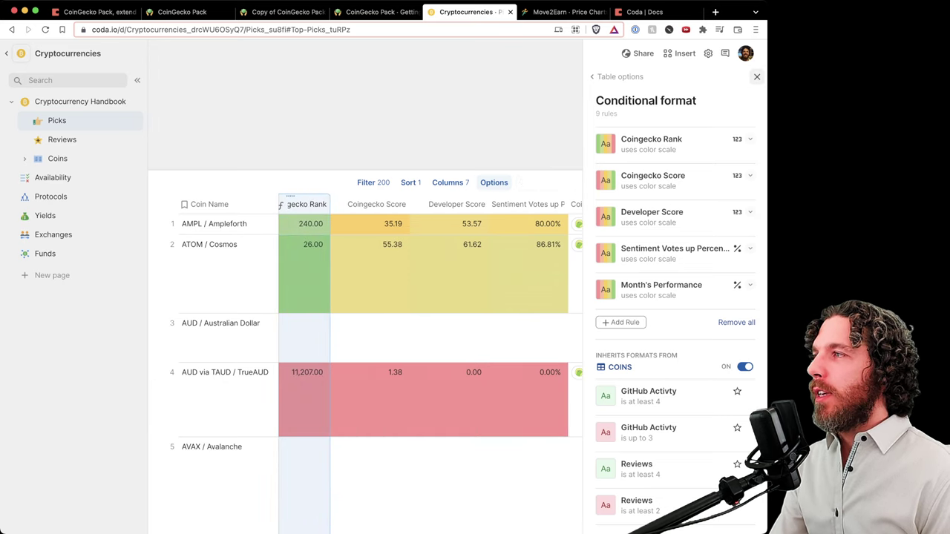
left_click(757, 77)
scroll(458, 275, "left", 3)
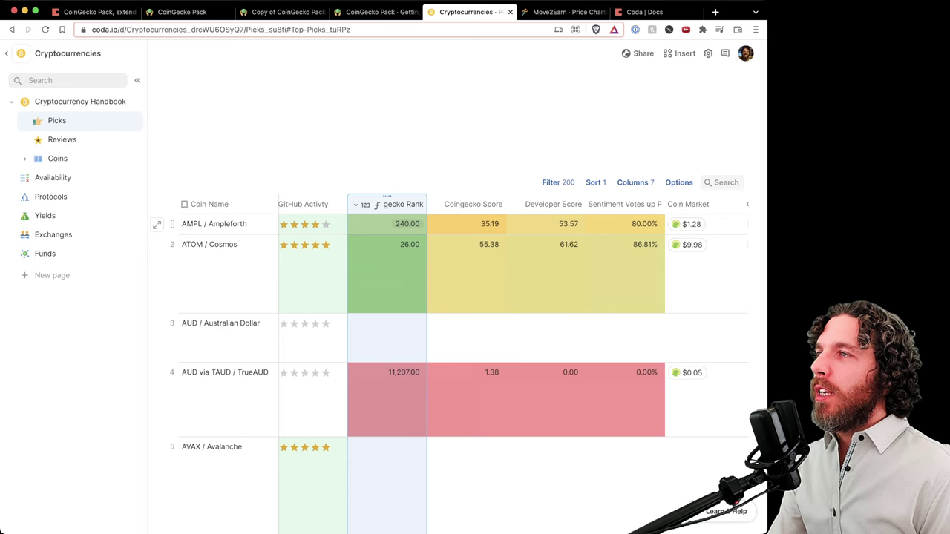
Compare Ampleforth's and Cosmos's CoinGecko rank, CoinGecko score, developer score and sentiment votes in the Top Picks table
left_click(467, 223)
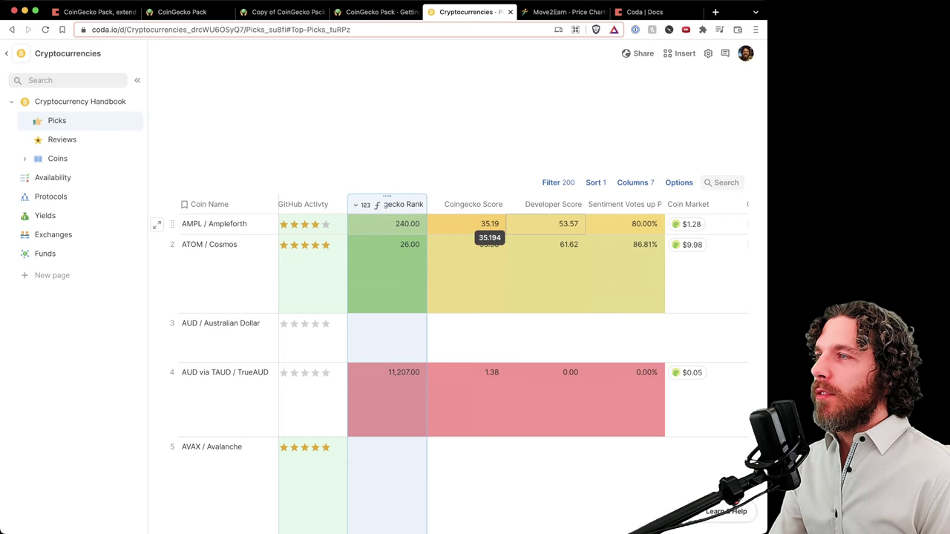
left_click(625, 223)
left_click(473, 223)
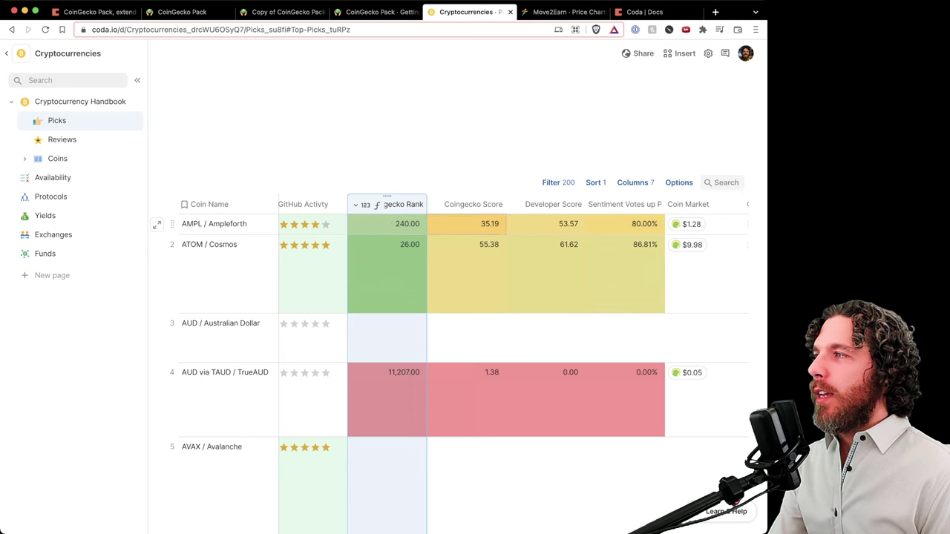
left_click(387, 252)
left_click(467, 253)
key("Escape")
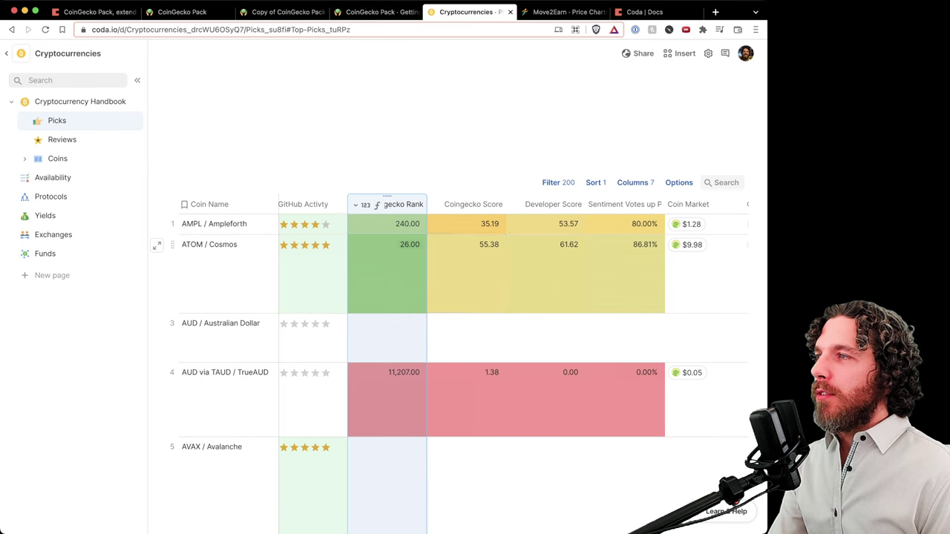
Check the Coin Market column for Ampleforth and Cosmos, and read the details in Ampleforth's Coin Market card
scroll(450, 367, "right", 5)
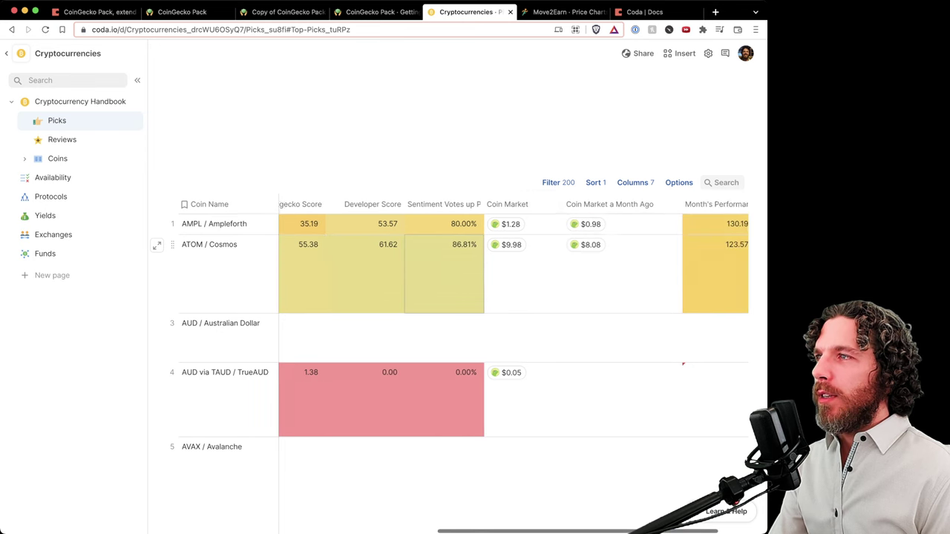
left_click(512, 224)
left_click(512, 253)
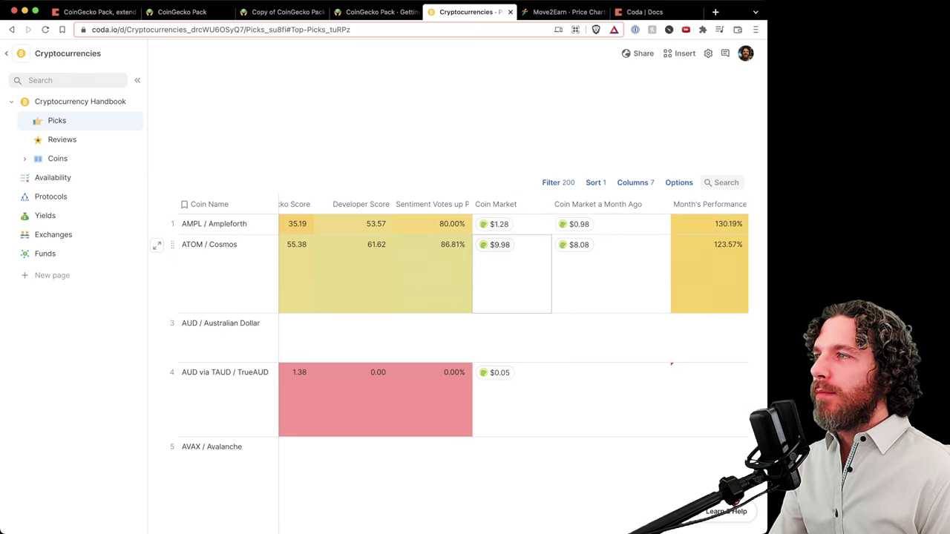
scroll(475, 224, "right", 1)
mouse_move(421, 224)
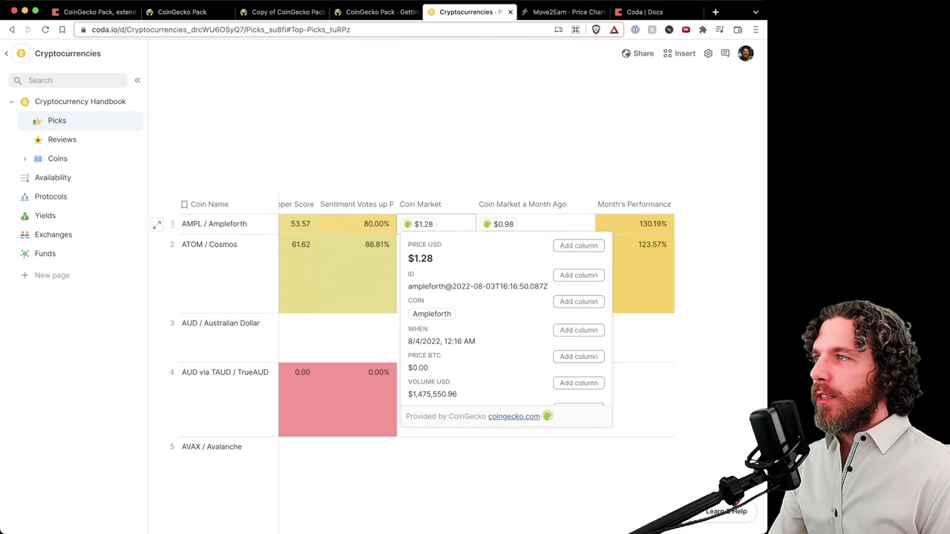
key("Escape")
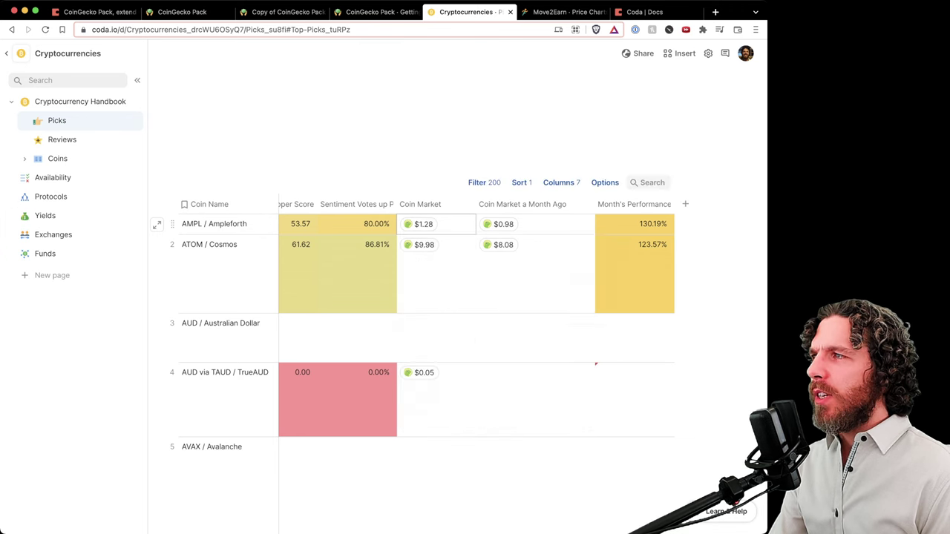
left_click(420, 223)
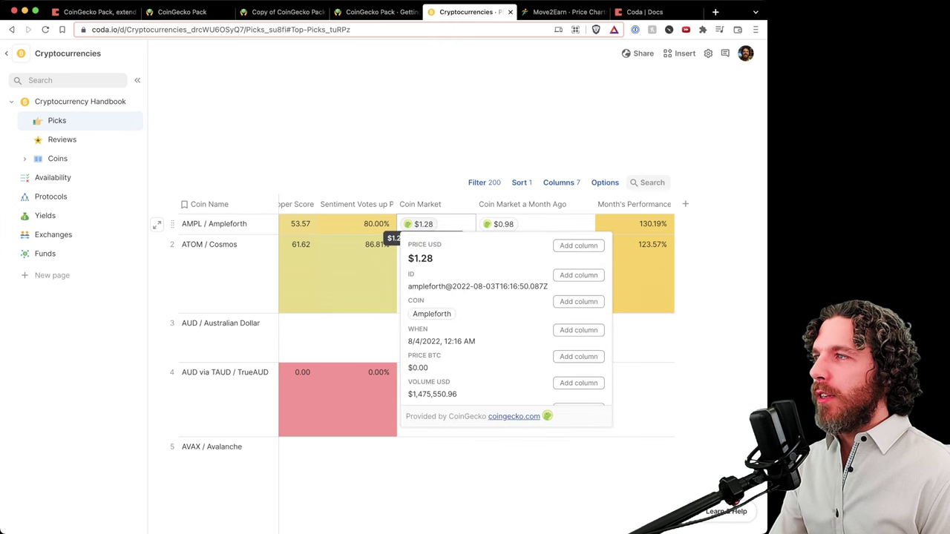
key("Escape")
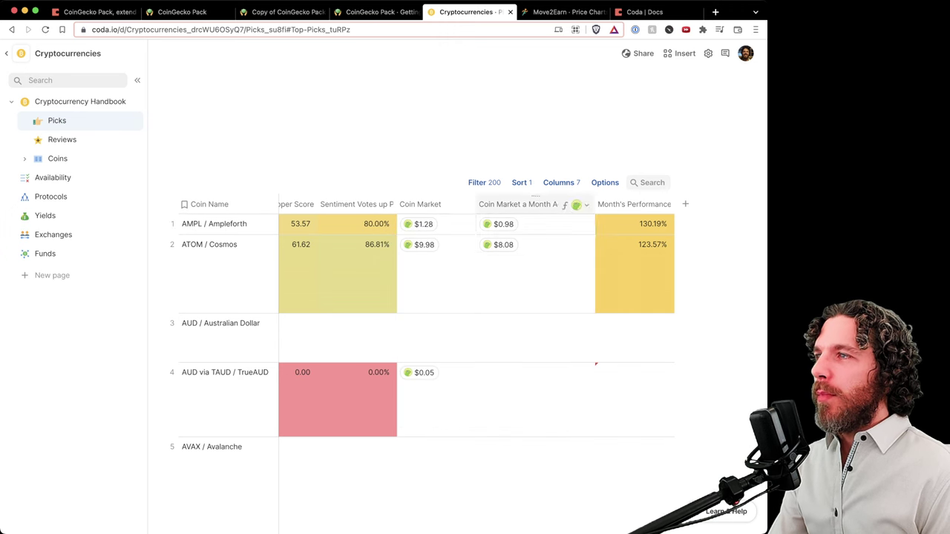
Inspect the formula behind the Coin Market a Month Ago column and close it unchanged
mouse_move(503, 224)
left_click(518, 204)
left_click(586, 204)
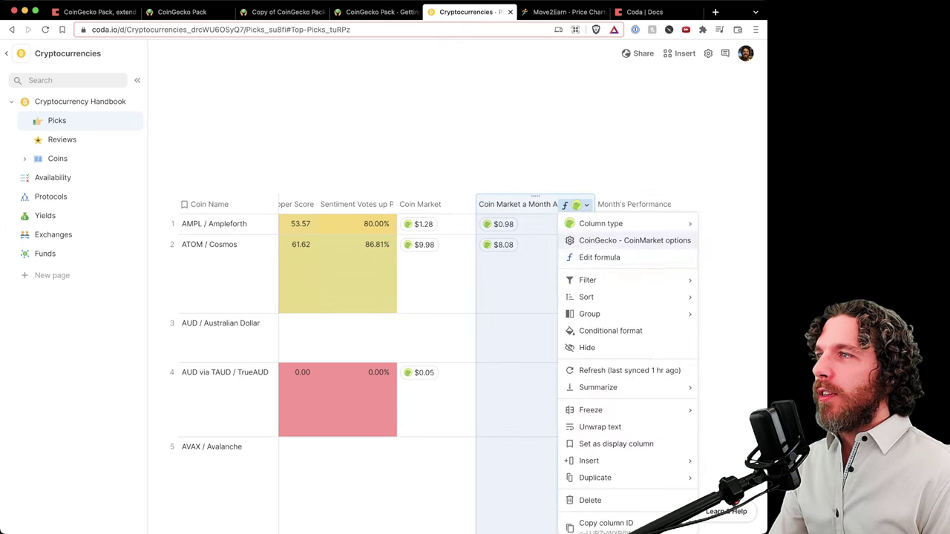
left_click(599, 257)
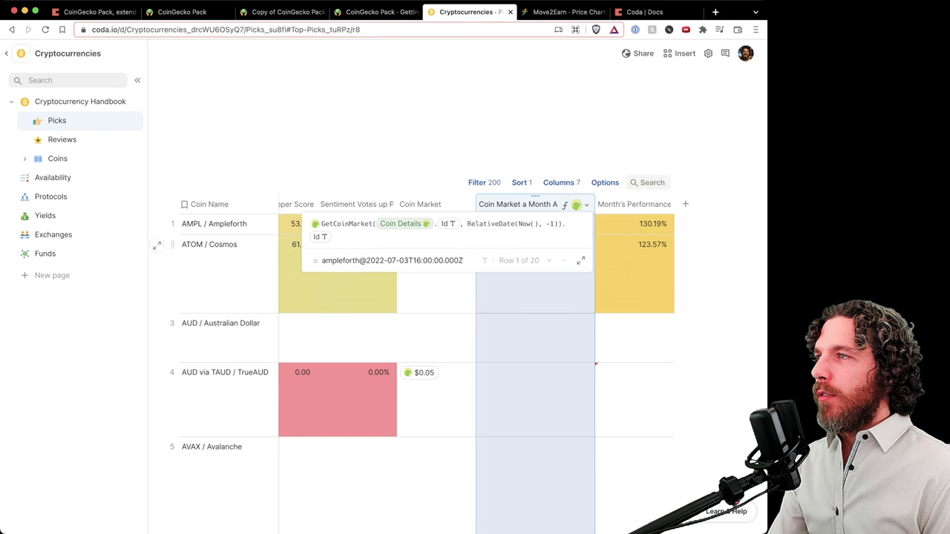
left_click(533, 293)
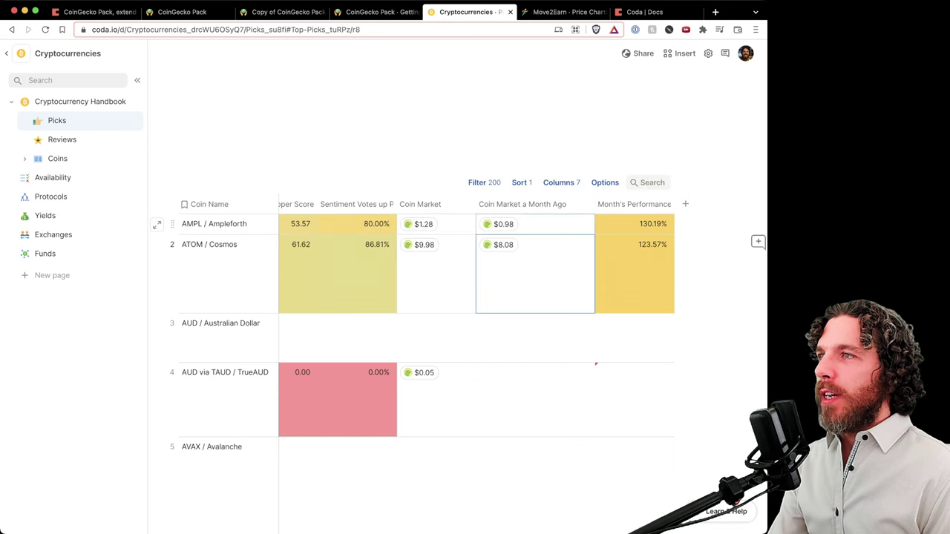
Inspect the formula of the Month's Performance column and close it unchanged
mouse_move(503, 224)
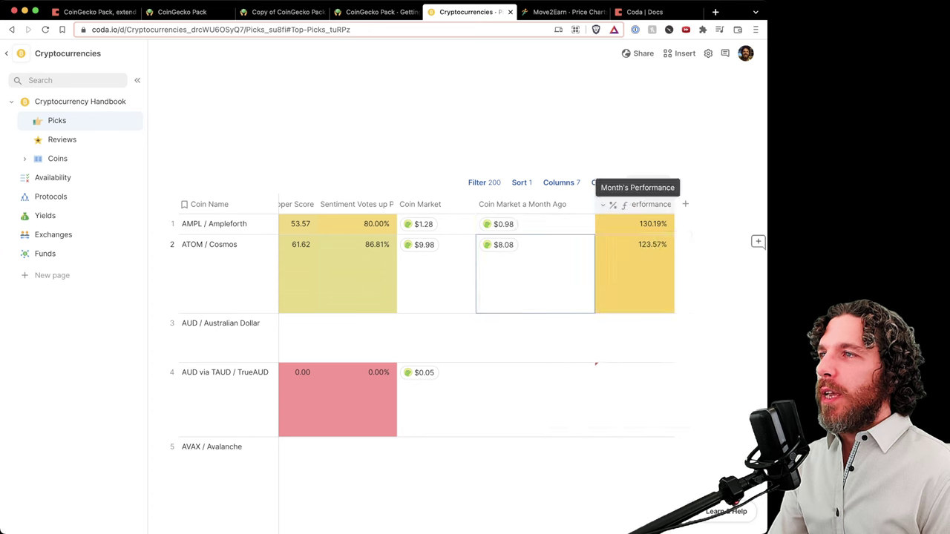
left_click(603, 204)
left_click(631, 256)
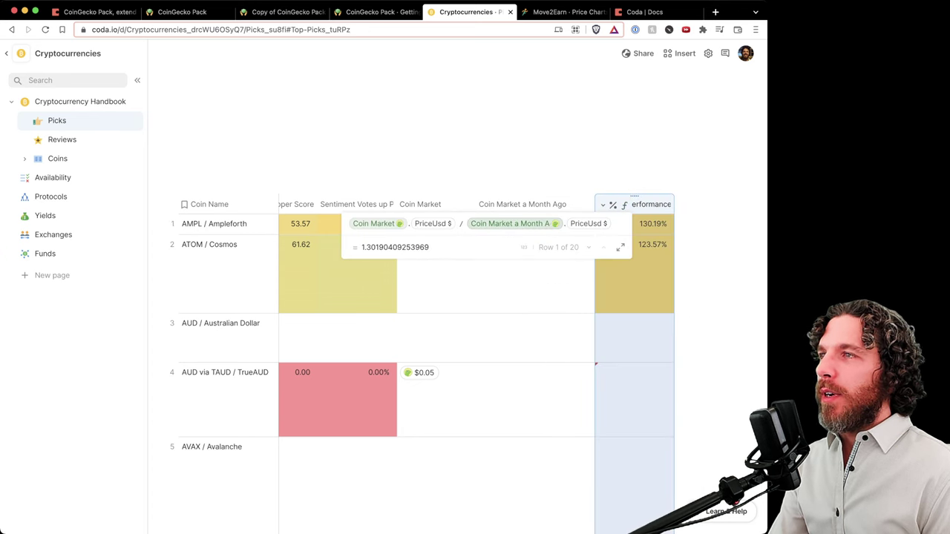
left_click(651, 204)
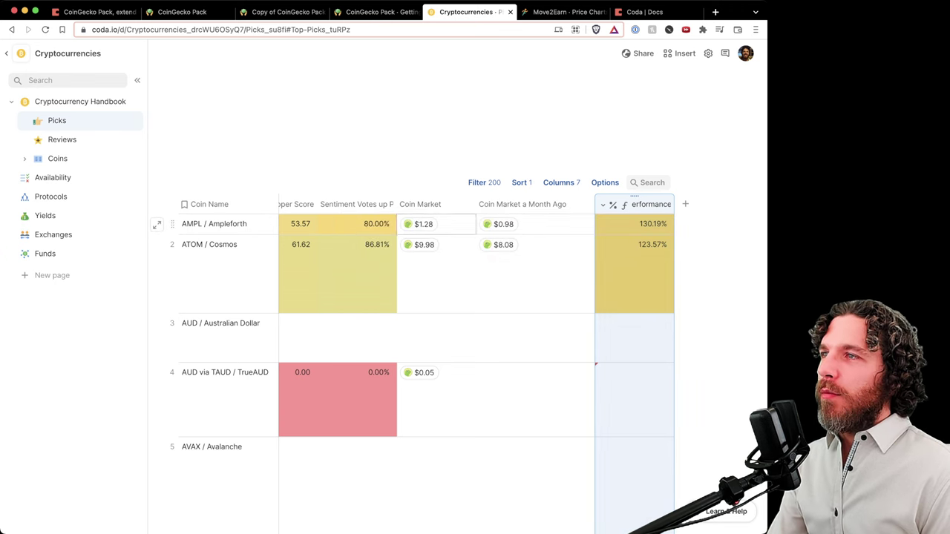
mouse_move(653, 224)
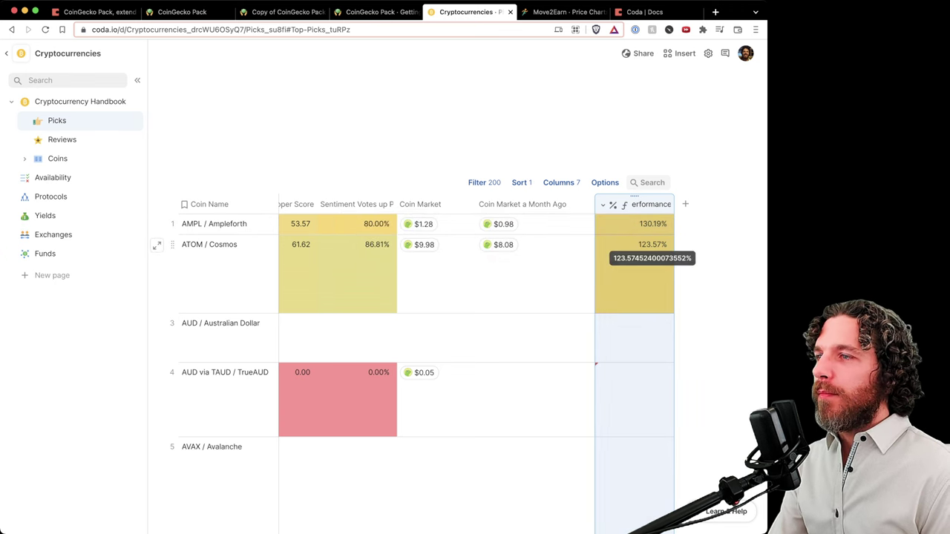
Examine the Month's Performance values and color scale down the Top Picks table, from Ethereum variants and Terra to Wirex
scroll(651, 224, "down", 10)
scroll(651, 224, "down", 5)
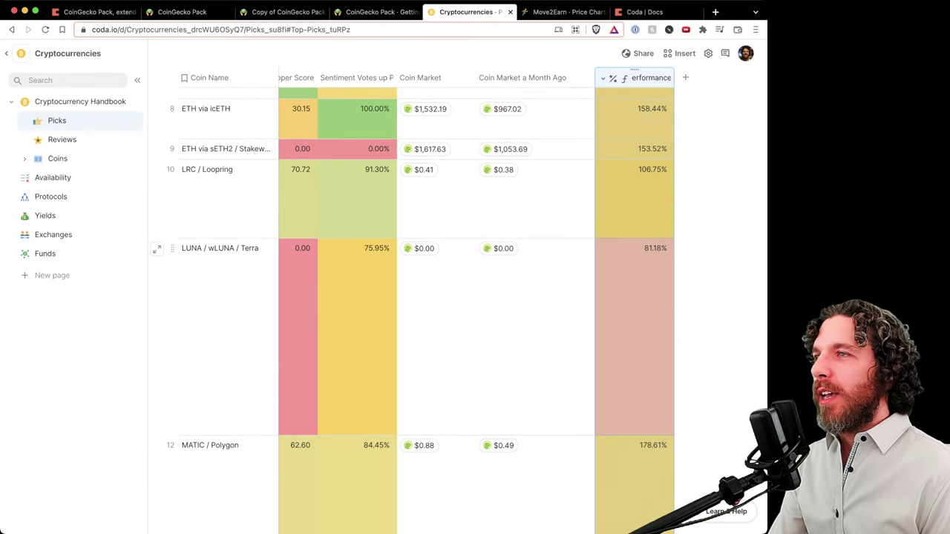
mouse_move(655, 248)
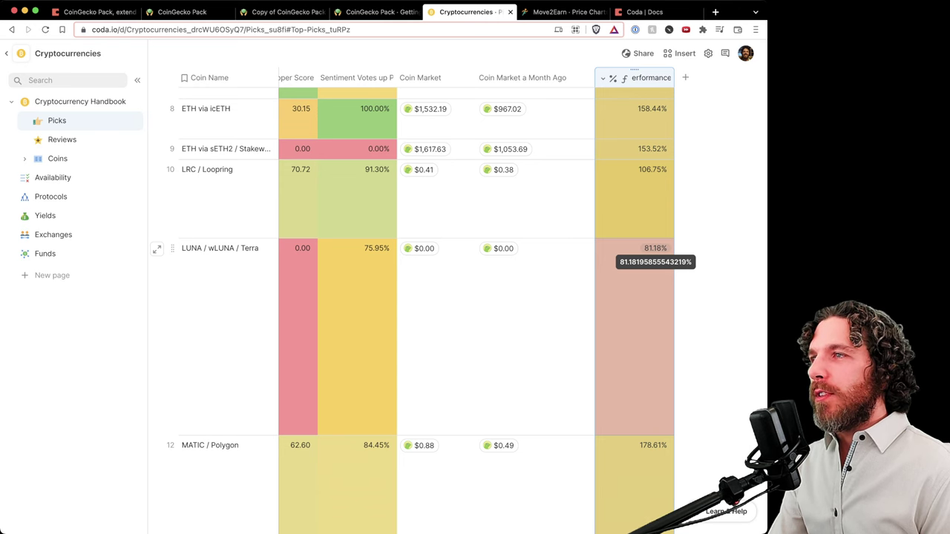
scroll(652, 252, "down", 5)
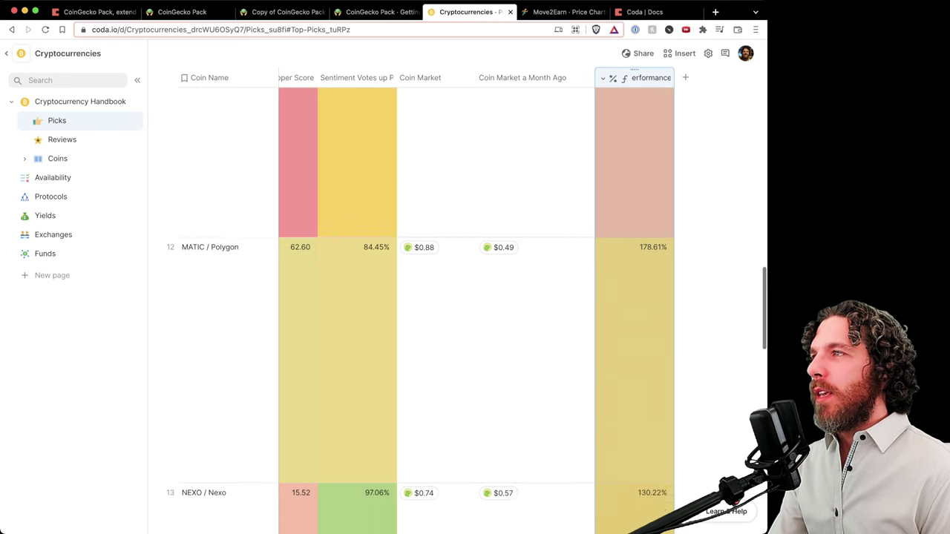
scroll(652, 252, "up", 4)
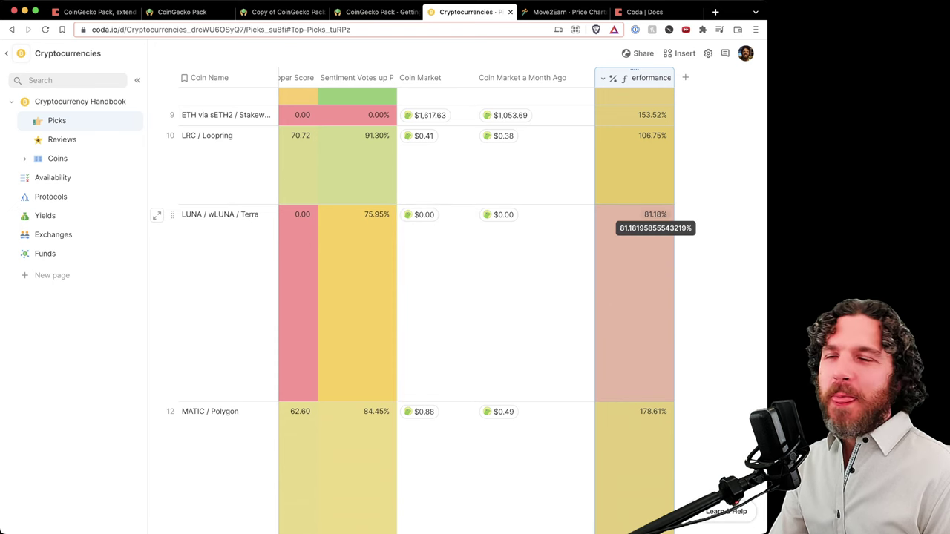
scroll(654, 222, "down", 3)
scroll(653, 222, "up", 3)
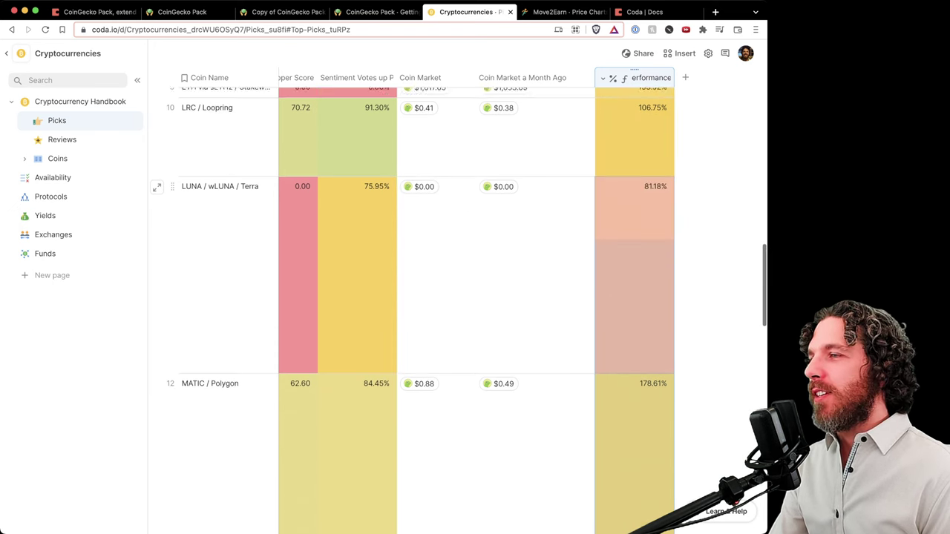
scroll(653, 223, "down", 3)
scroll(653, 223, "down", 5)
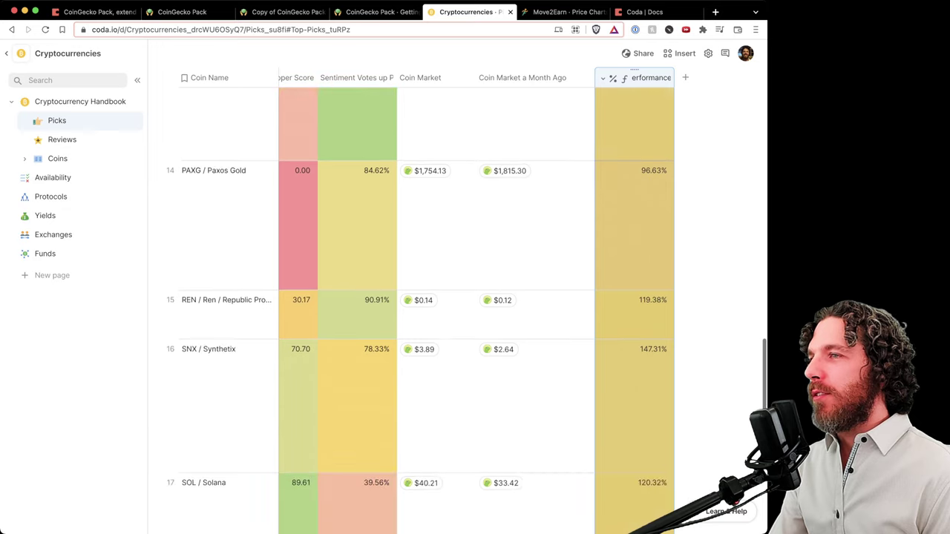
scroll(412, 311, "down", 5)
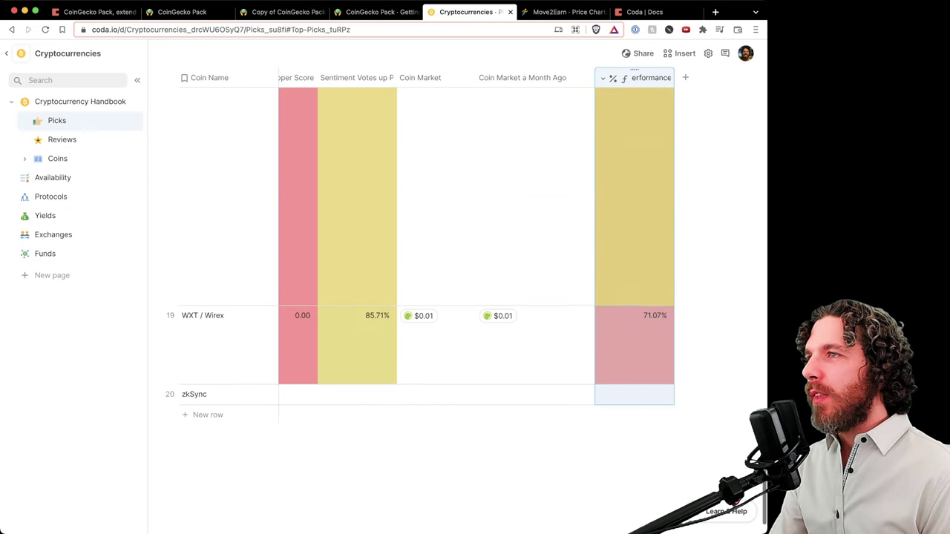
scroll(412, 312, "up", 5)
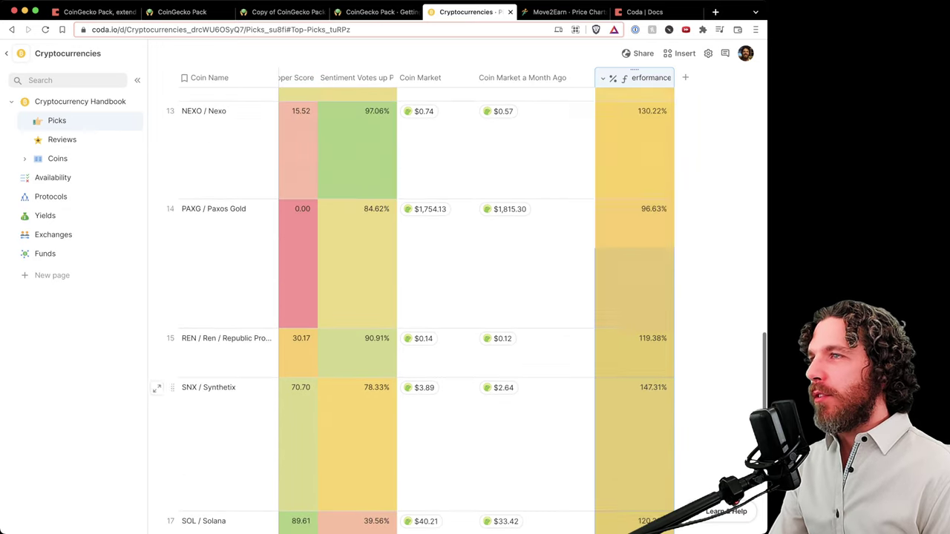
Examine the Top Picks table's score, sentiment, Coin Market and Month's Performance columns from Nexo up to Basic Attention Token
scroll(412, 297, "up", 6)
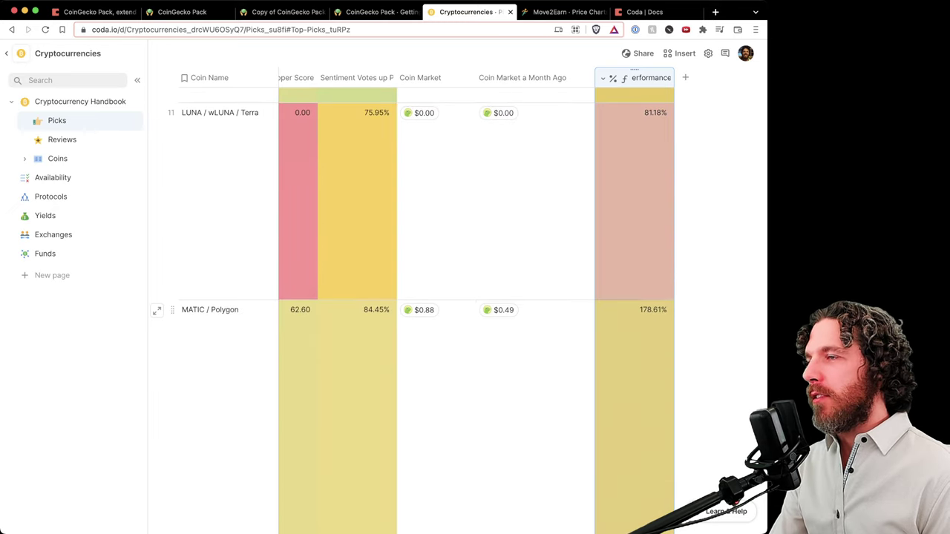
scroll(412, 371, "up", 1)
scroll(445, 297, "up", 2)
scroll(446, 297, "down", 4)
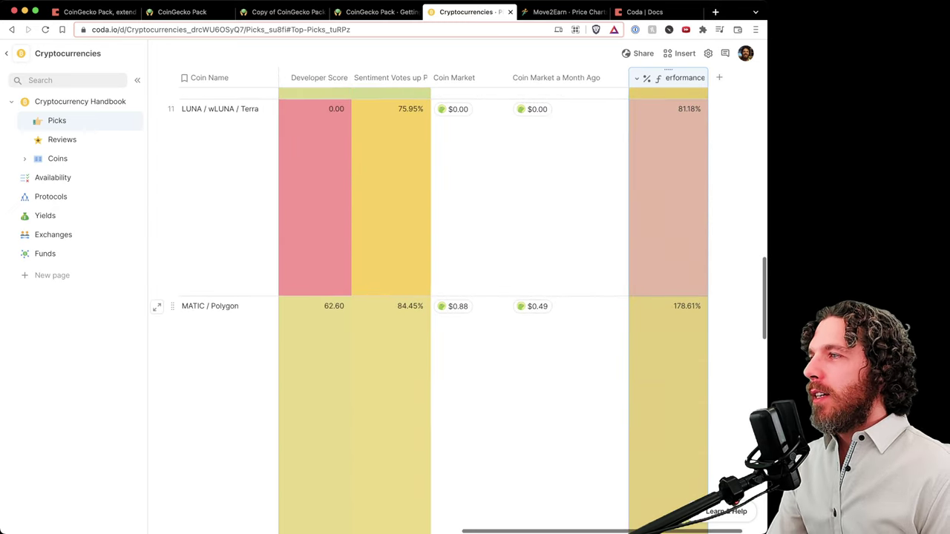
scroll(446, 297, "left", 3)
scroll(445, 297, "left", 4)
scroll(446, 297, "up", 3)
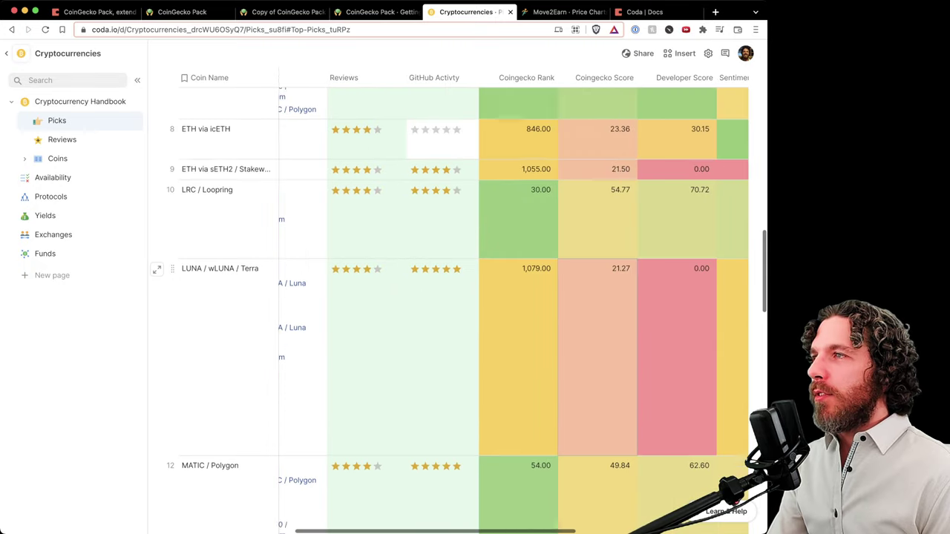
scroll(445, 297, "up", 5)
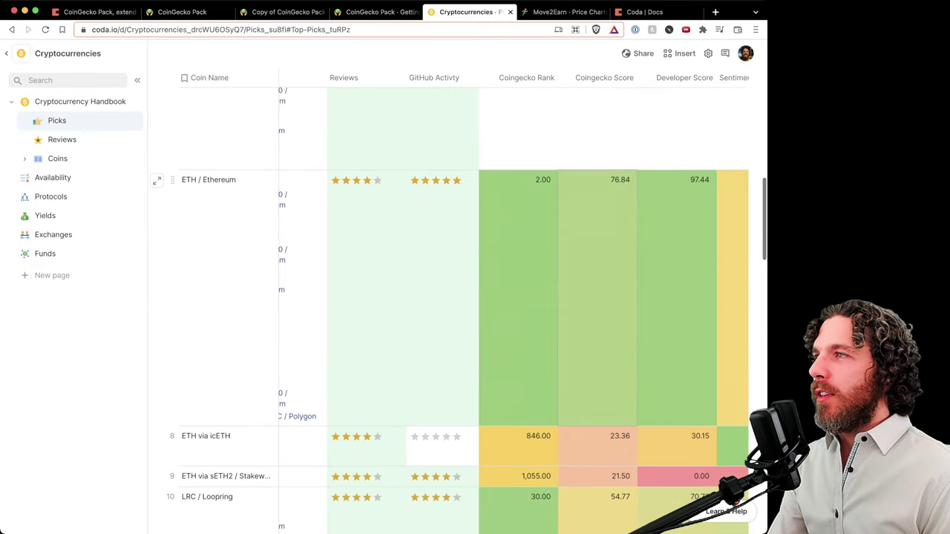
scroll(445, 297, "right", 4)
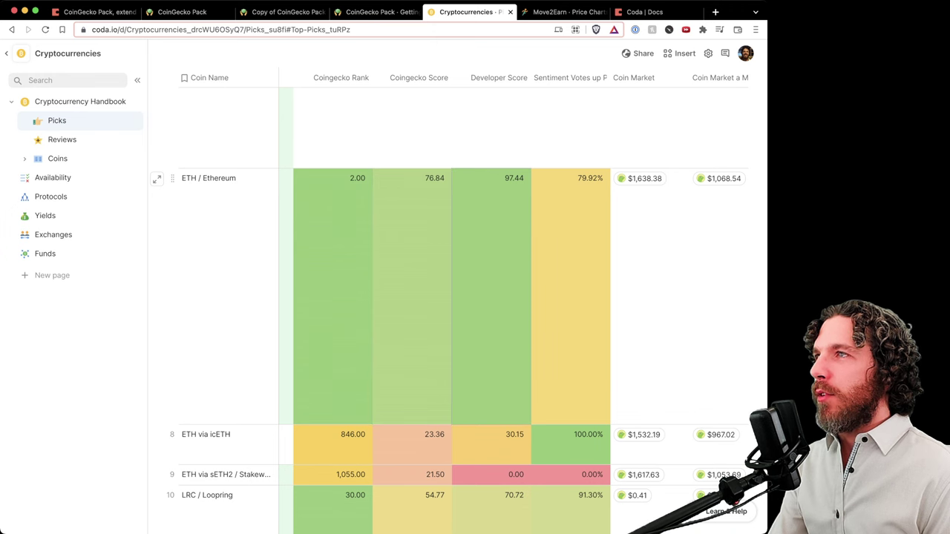
scroll(445, 297, "right", 3)
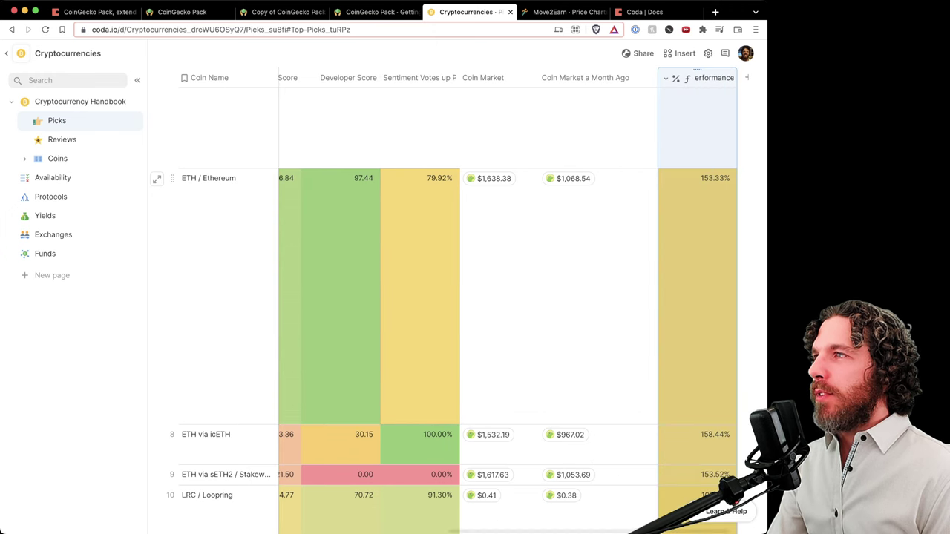
scroll(445, 297, "up", 2)
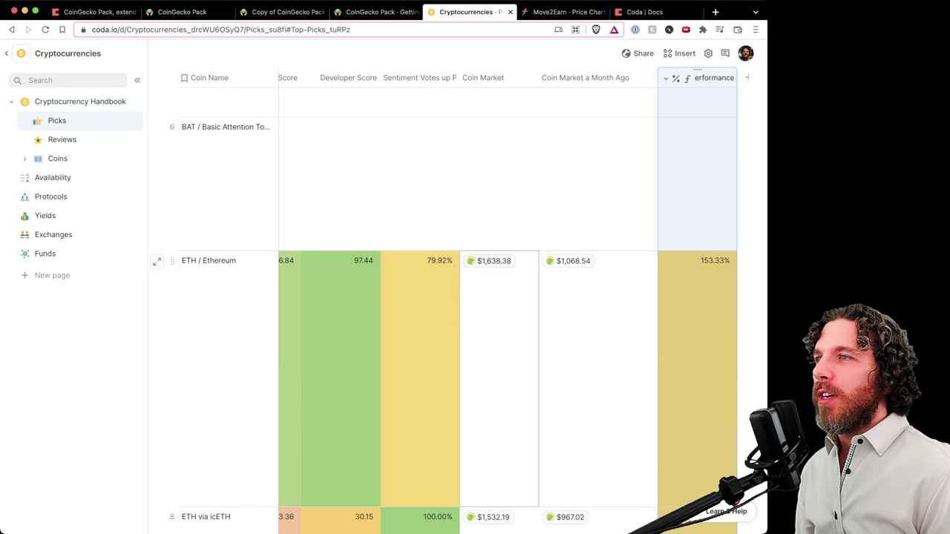
scroll(445, 297, "right", 1)
scroll(646, 267, "right", 2)
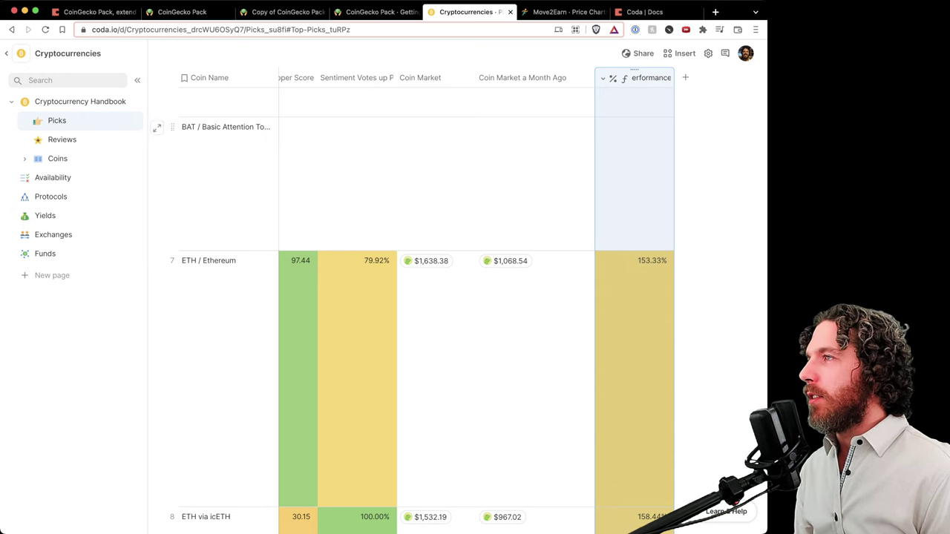
Open the Reviews page and look through the coins' notes and star ratings
left_click(62, 140)
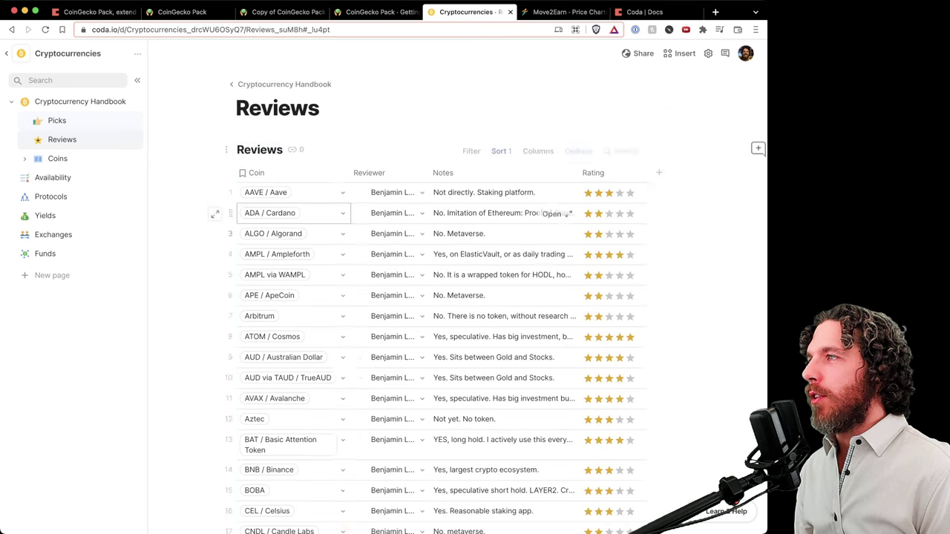
scroll(505, 300, "down", 15)
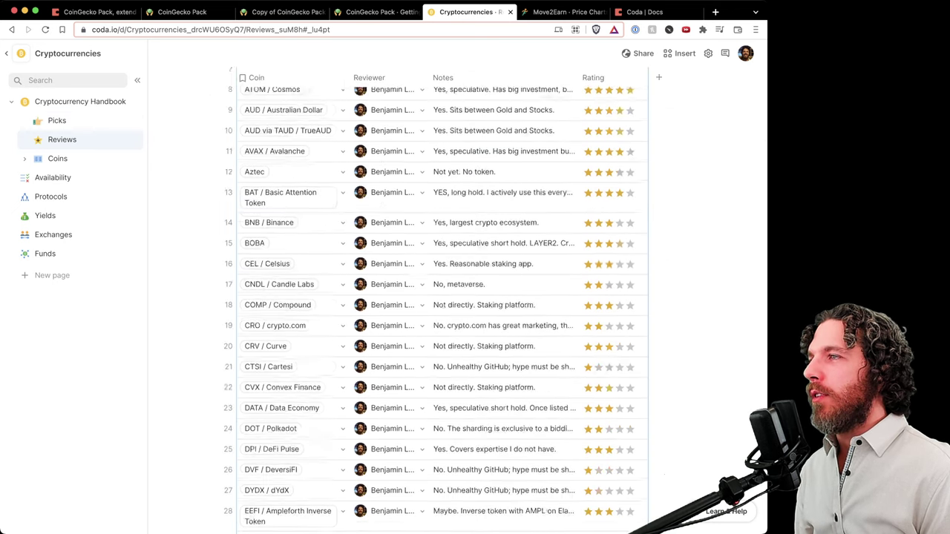
scroll(505, 301, "up", 15)
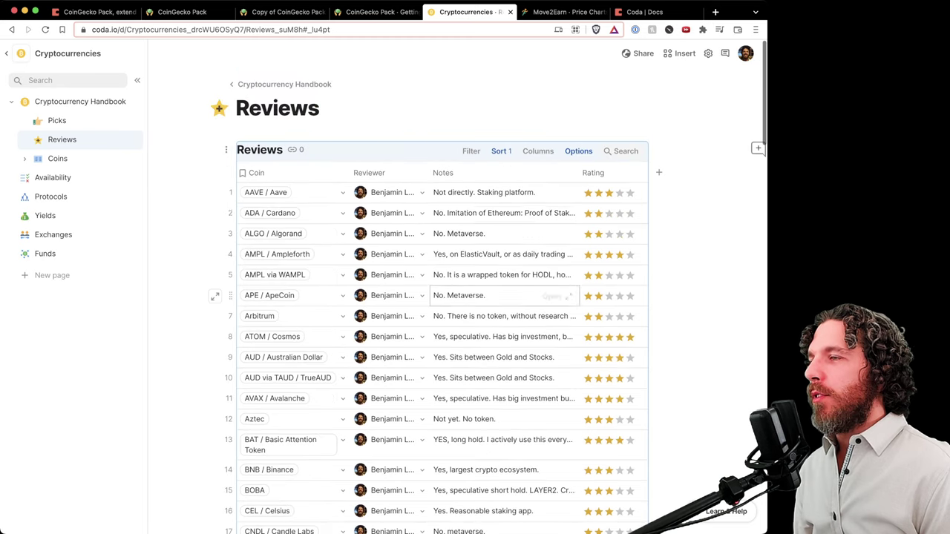
scroll(505, 334, "down", 8)
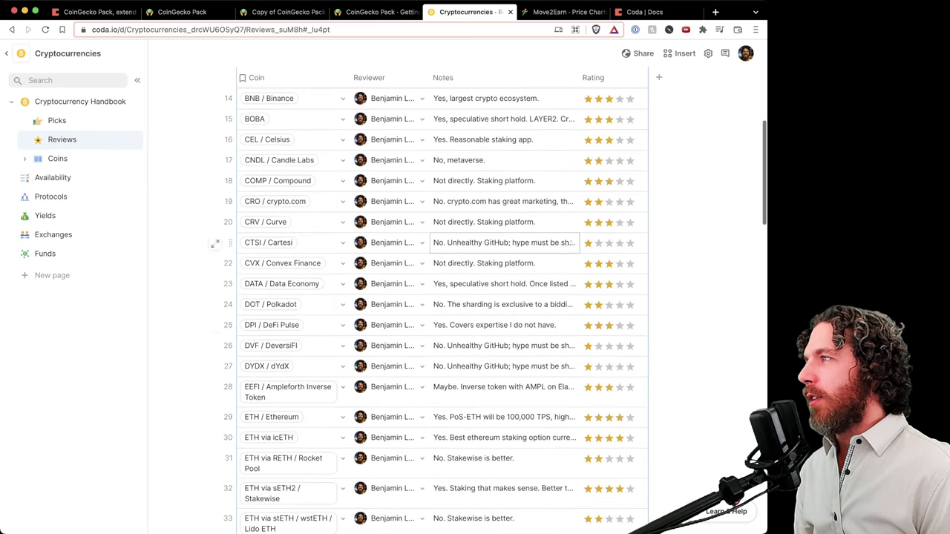
scroll(442, 296, "up", 4)
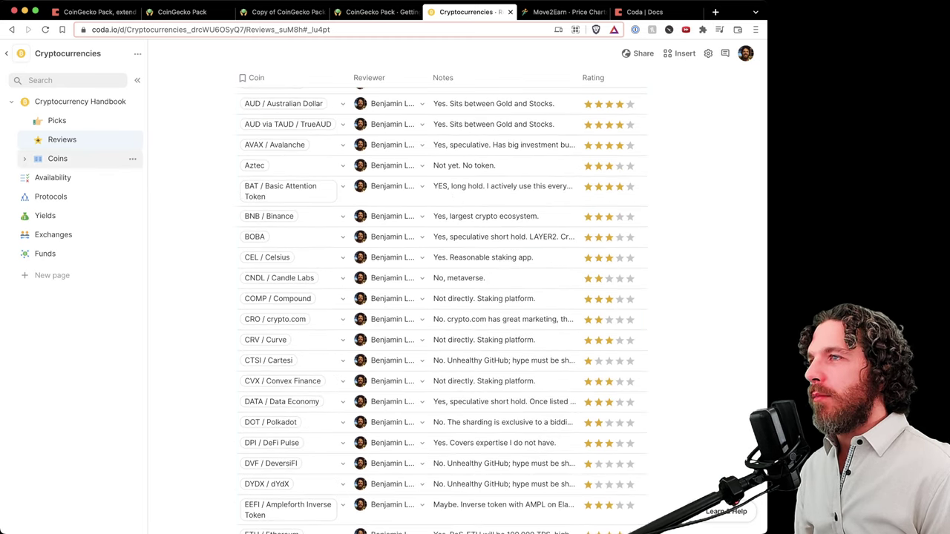
Open the Coins page and look across the table's availability, yields, reviews, GitHub and website columns
left_click(58, 159)
scroll(583, 334, "down", 10)
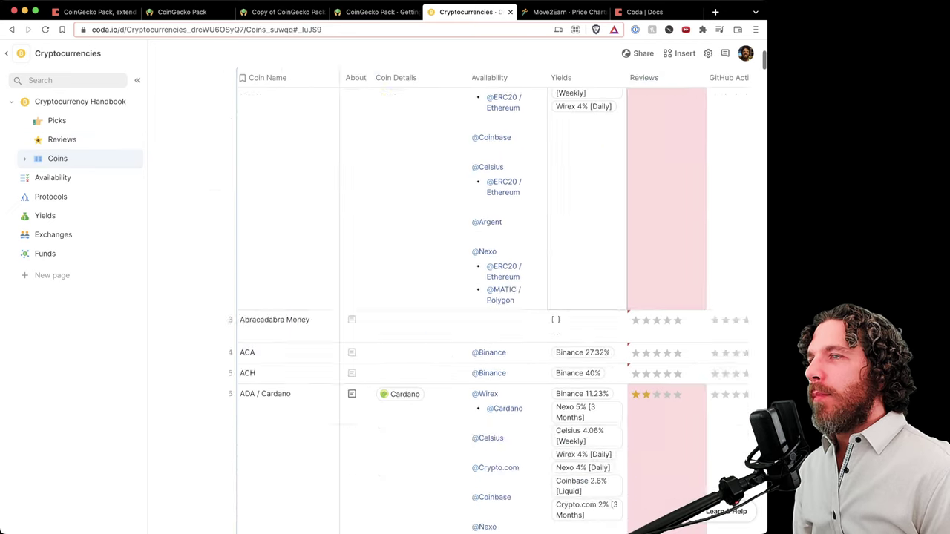
scroll(582, 334, "right", 3)
scroll(520, 297, "right", 10)
scroll(519, 297, "left", 5)
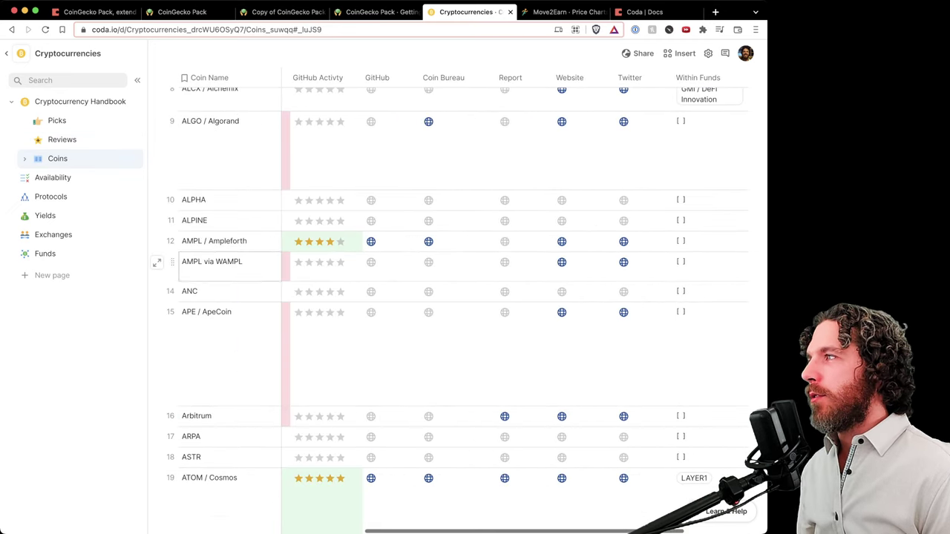
Browse the handbook's Availability, Protocols, Yields, Exchanges and Funds pages
left_click(53, 178)
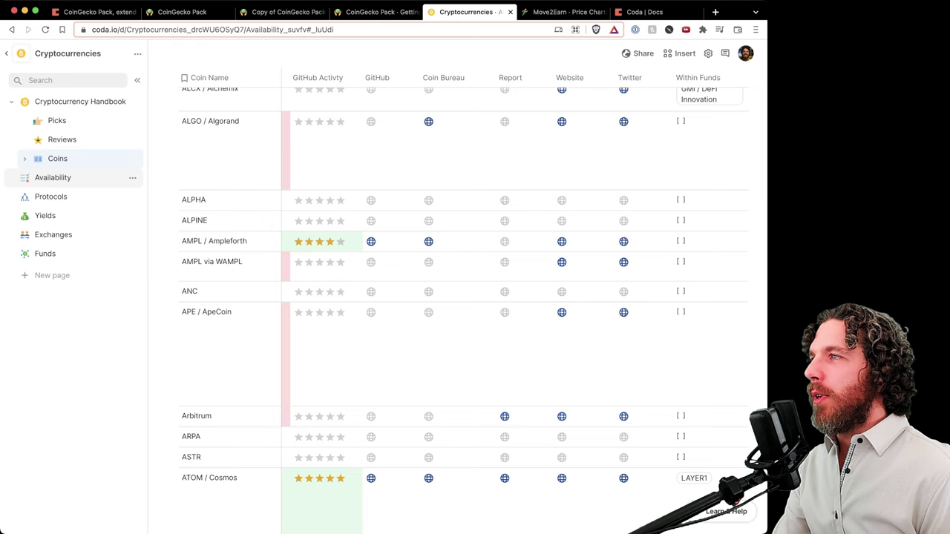
left_click(50, 197)
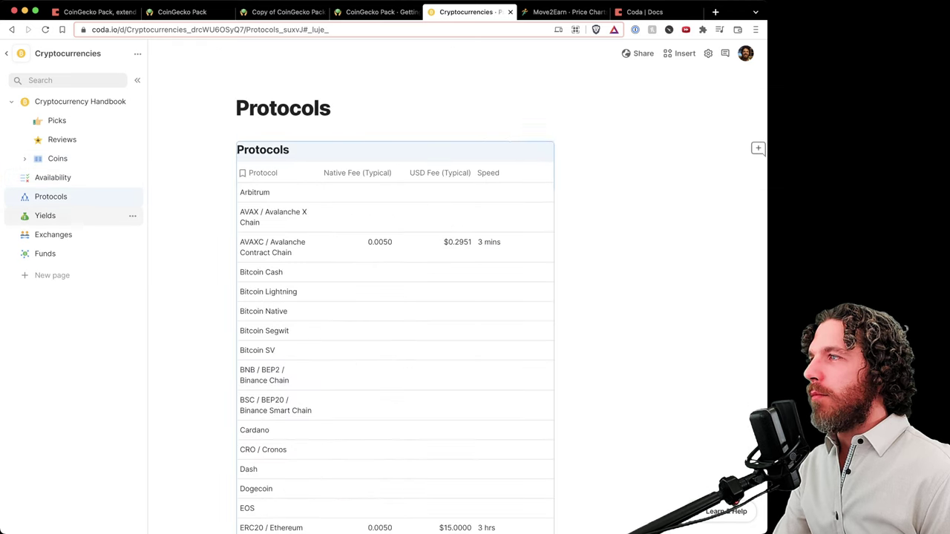
left_click(45, 216)
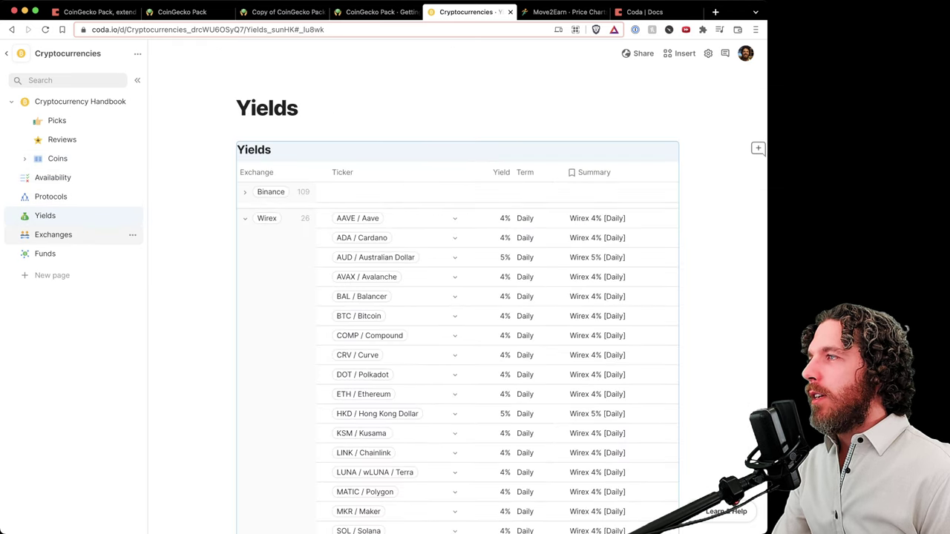
left_click(53, 234)
left_click(45, 253)
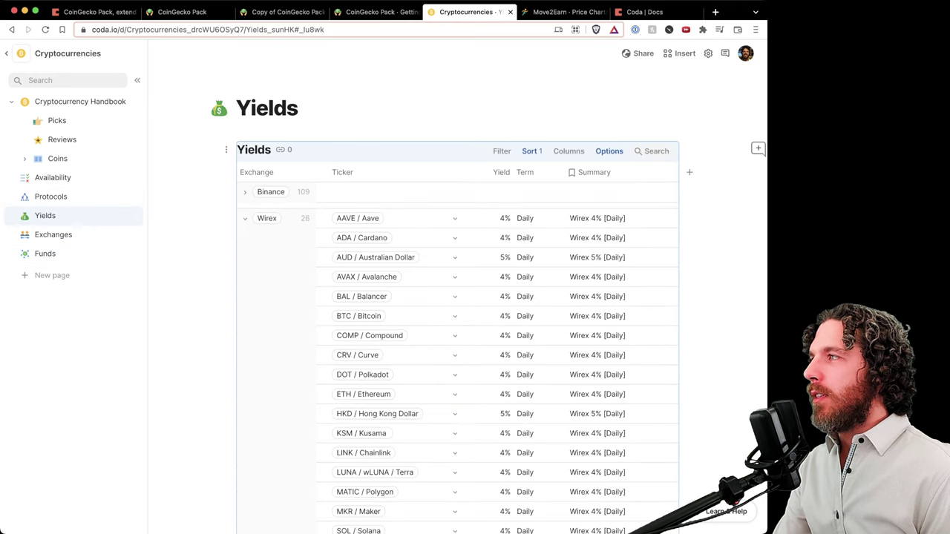
Return to the Protocols page and check the doc's publishing settings, closing them unchanged
left_click(51, 197)
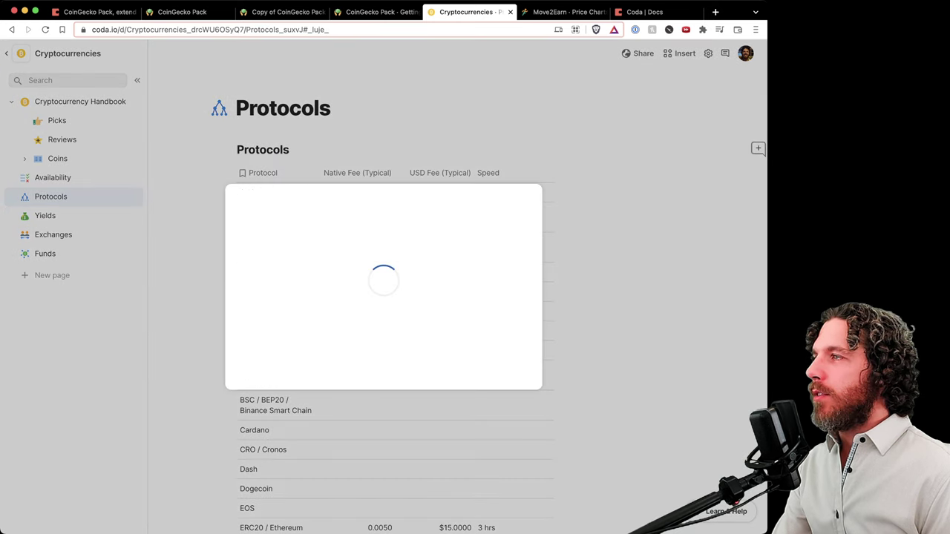
left_click(373, 190)
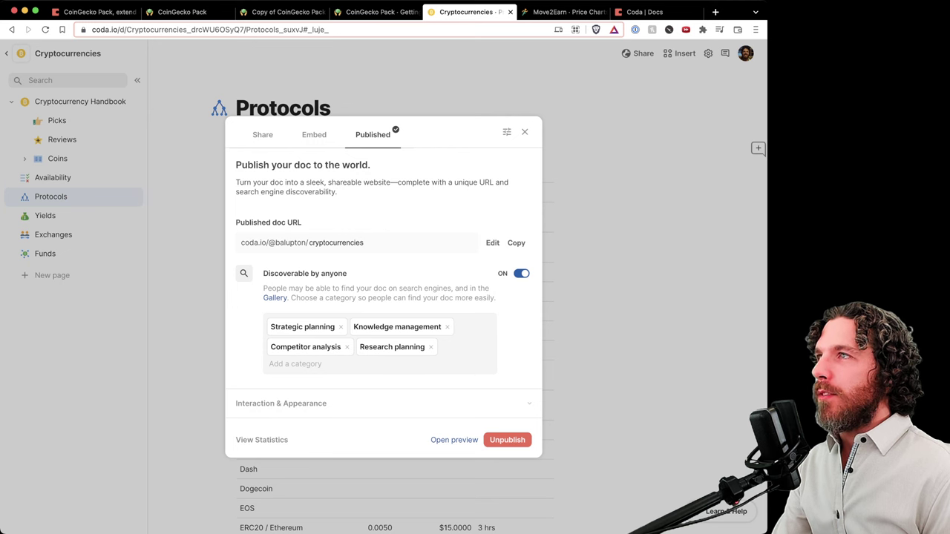
left_click(525, 132)
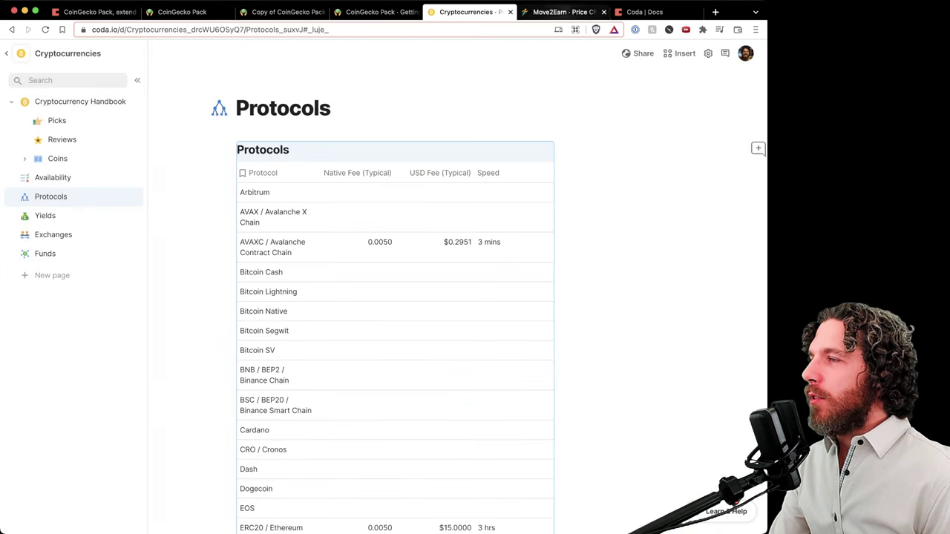
Switch to the Move2Earn doc and review its Price Charts page from the historical performance rates up to the page title
left_click(563, 12)
scroll(464, 327, "left", 3)
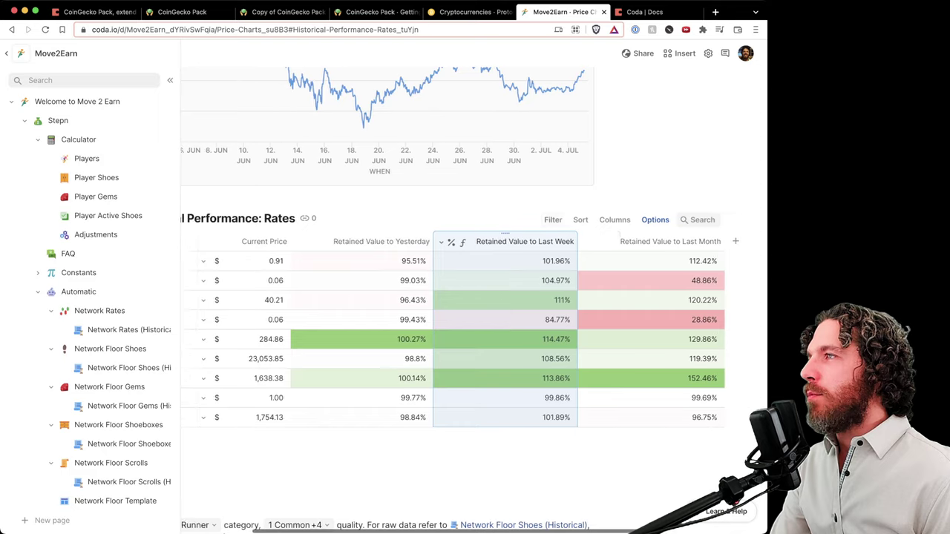
scroll(465, 301, "up", 20)
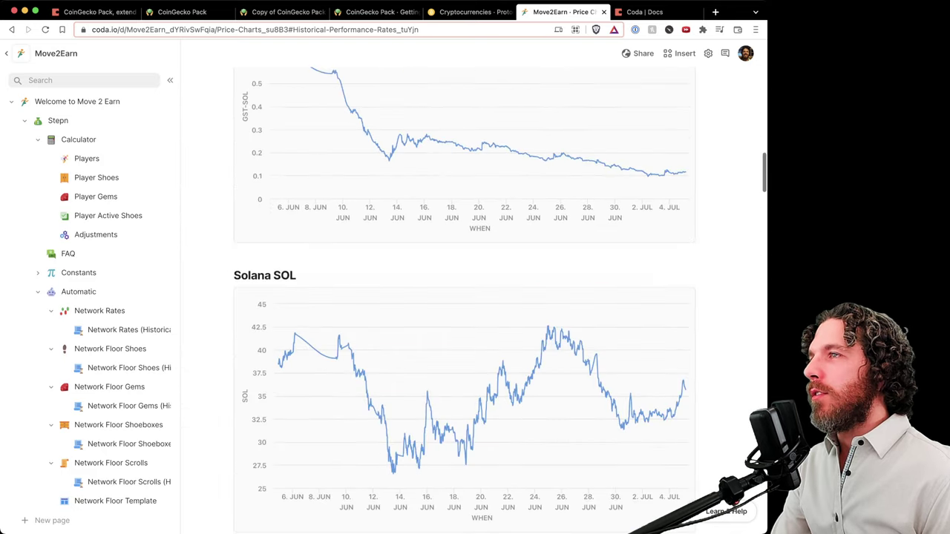
scroll(475, 297, "up", 3)
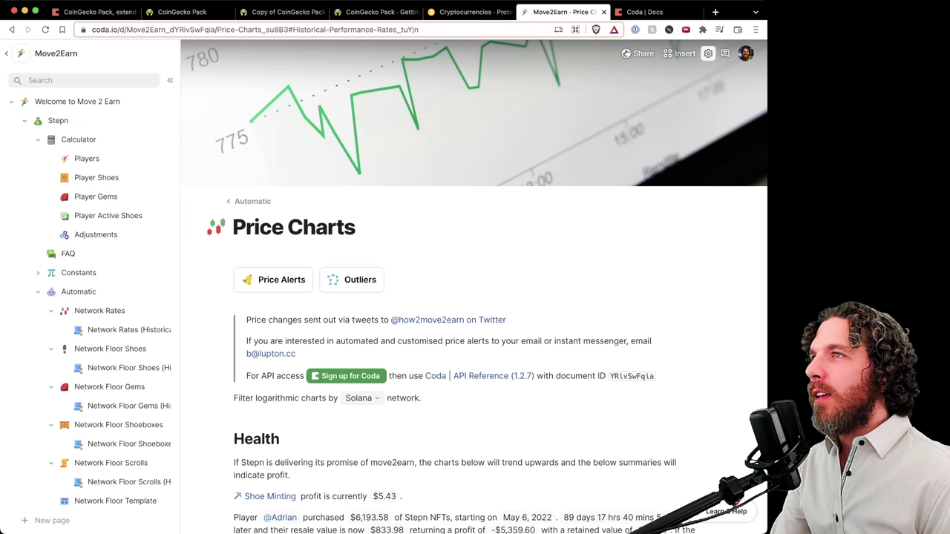
View the Move2Earn doc's statistics in its settings and close them
left_click(708, 53)
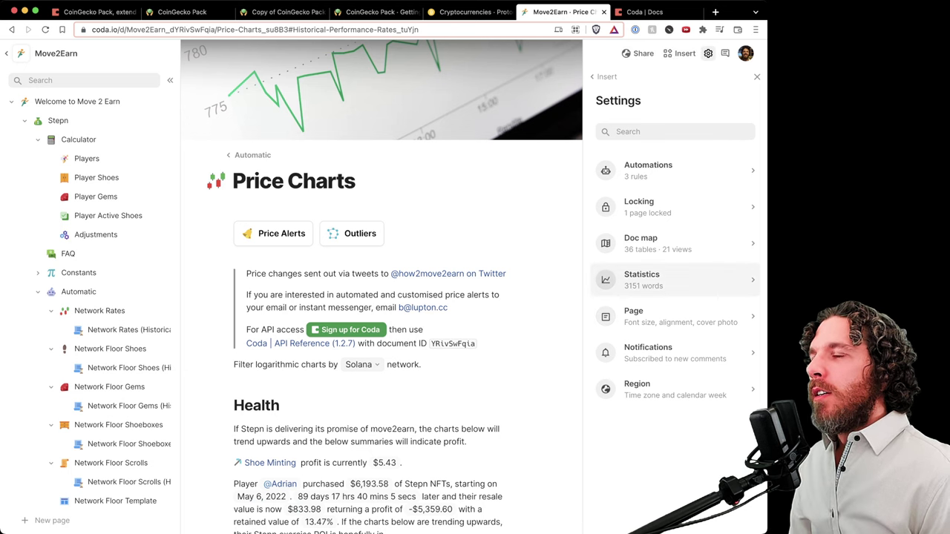
left_click(642, 279)
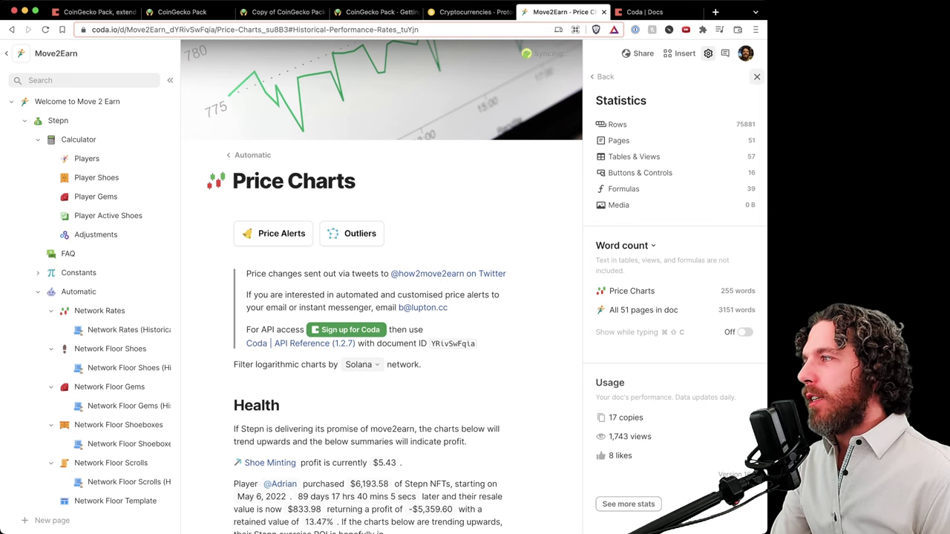
left_click(757, 76)
Read the Health summary on the Price Charts page and examine the Network Rates over Time and GMT charts
scroll(564, 326, "down", 3)
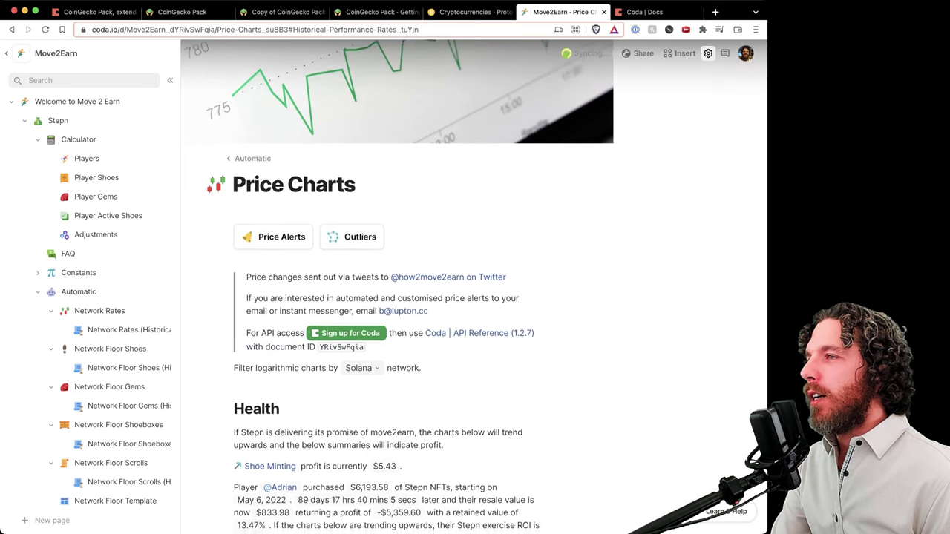
scroll(474, 296, "down", 4)
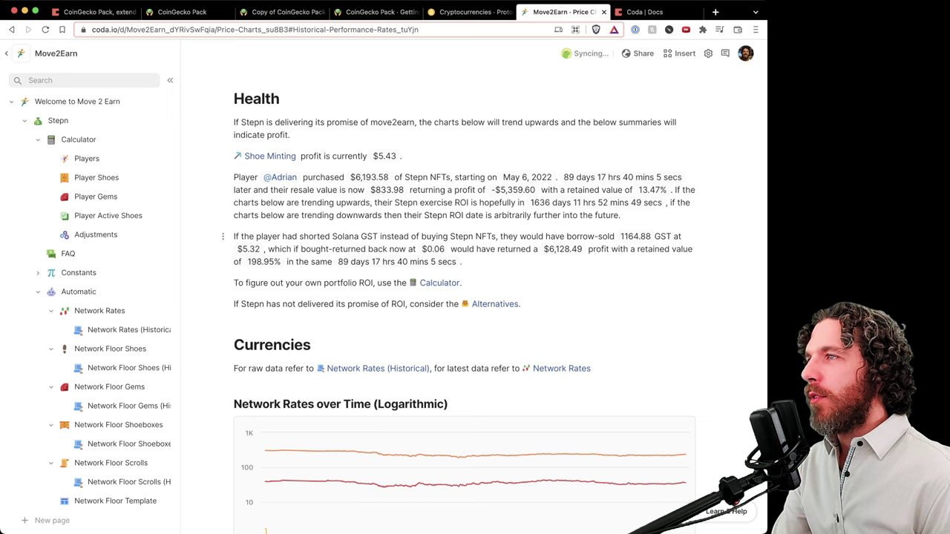
scroll(495, 302, "down", 2)
scroll(494, 303, "up", 3)
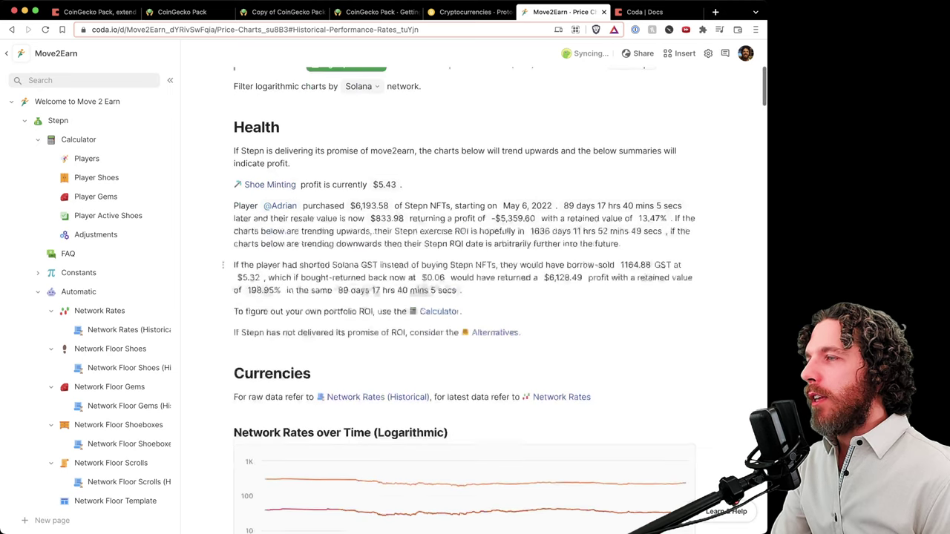
scroll(465, 297, "up", 2)
scroll(507, 360, "down", 8)
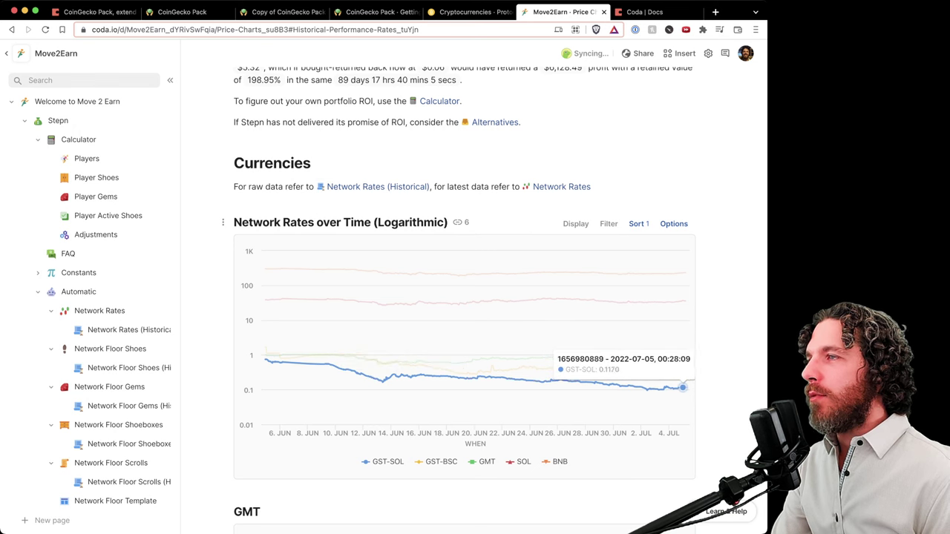
scroll(683, 387, "up", 6)
scroll(500, 297, "up", 1)
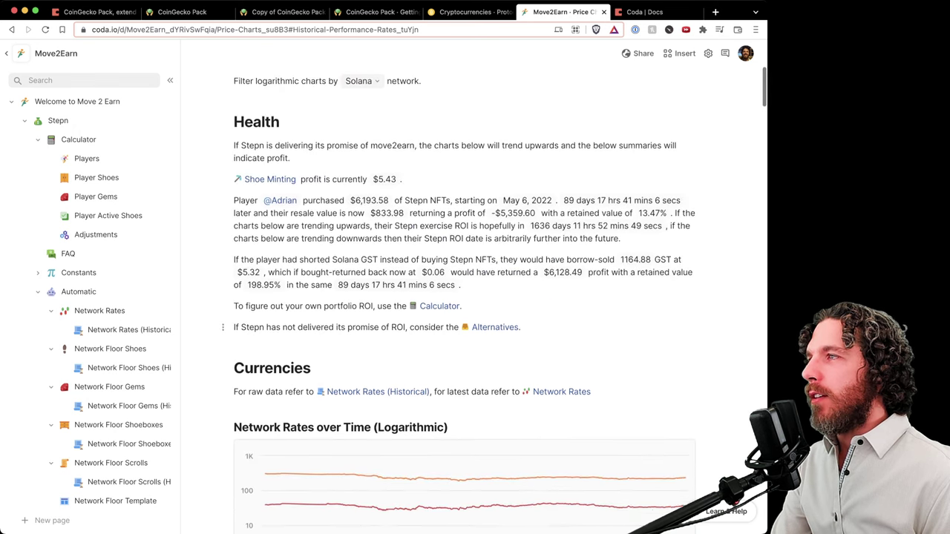
scroll(501, 297, "up", 1)
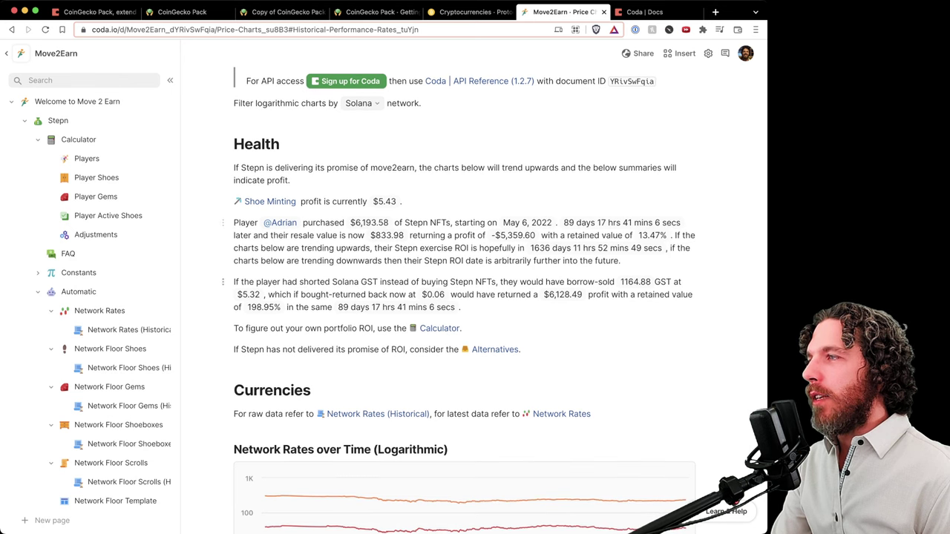
scroll(501, 297, "down", 15)
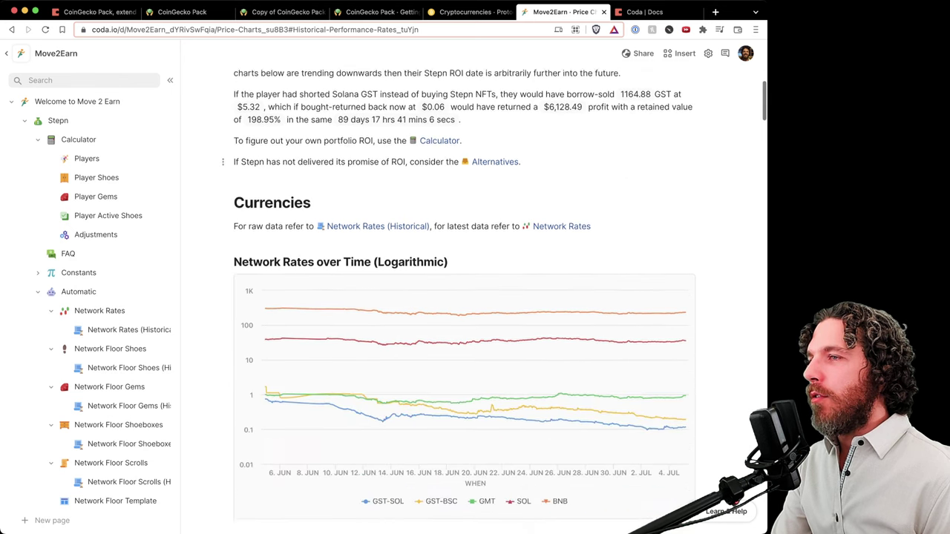
scroll(500, 296, "down", 5)
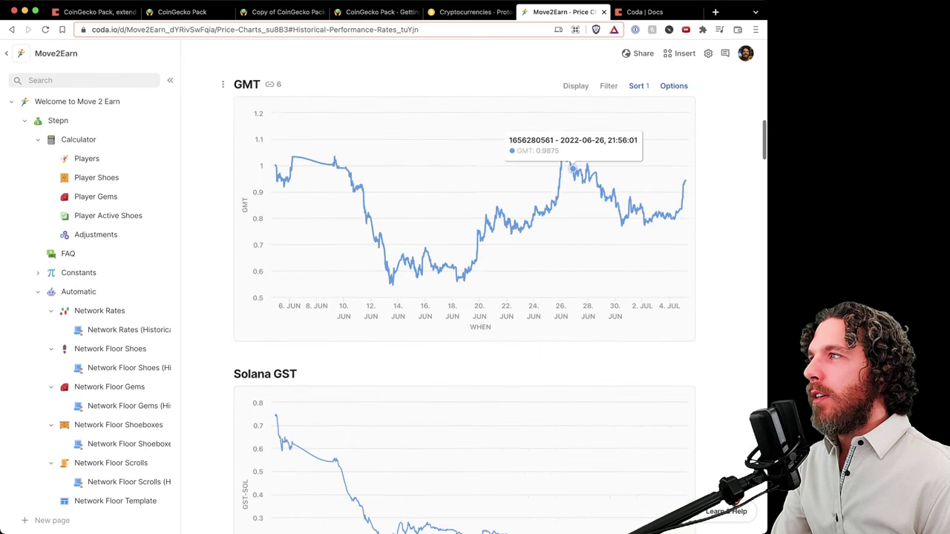
Examine the Solana and Binance token charts and the retained-value columns of the Historical Performance: Rates table
scroll(572, 169, "down", 8)
scroll(572, 169, "up", 5)
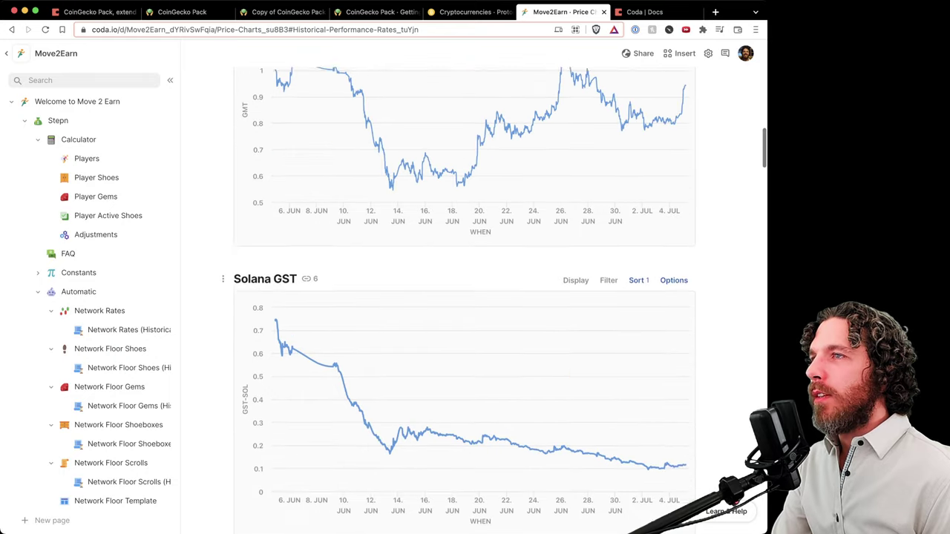
scroll(464, 297, "down", 14)
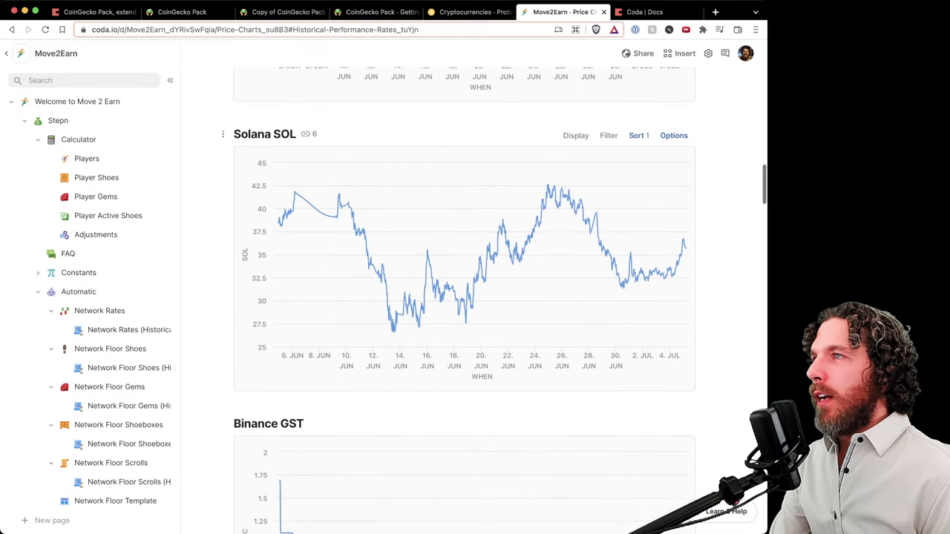
scroll(437, 210, "down", 3)
scroll(437, 211, "up", 9)
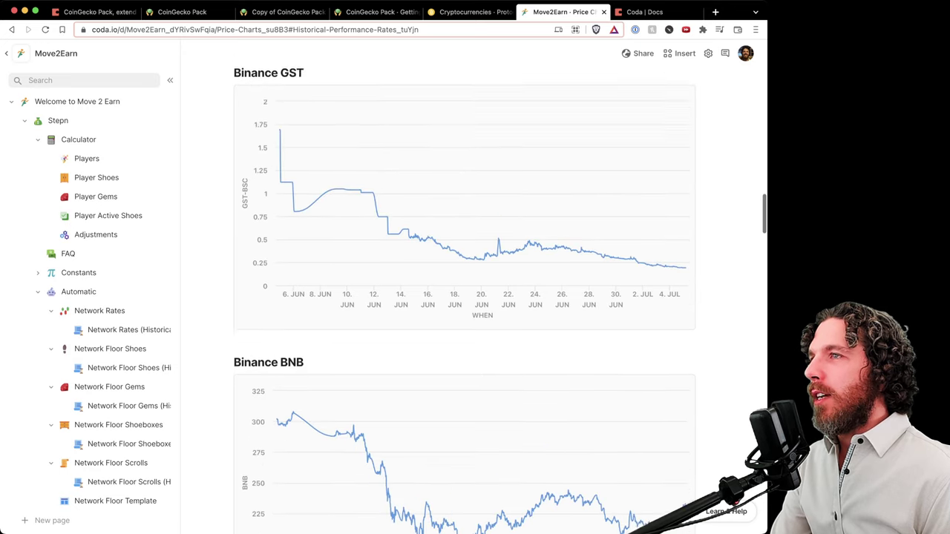
scroll(475, 297, "down", 15)
scroll(475, 297, "right", 5)
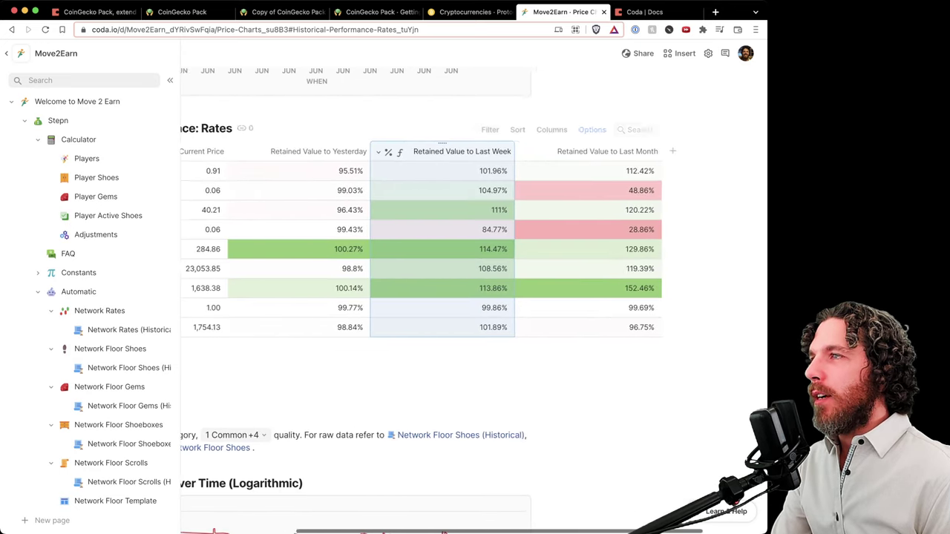
scroll(475, 296, "left", 5)
Review the Shoes, Gems, Shoeboxes and Scrolls sections of the Price Charts page, including their historical performance tables
scroll(475, 297, "down", 6)
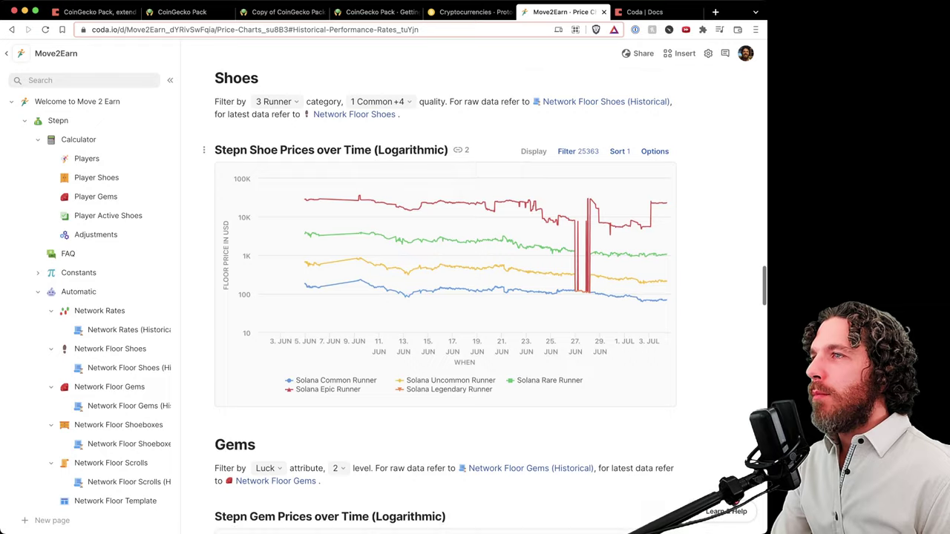
scroll(631, 215, "up", 3)
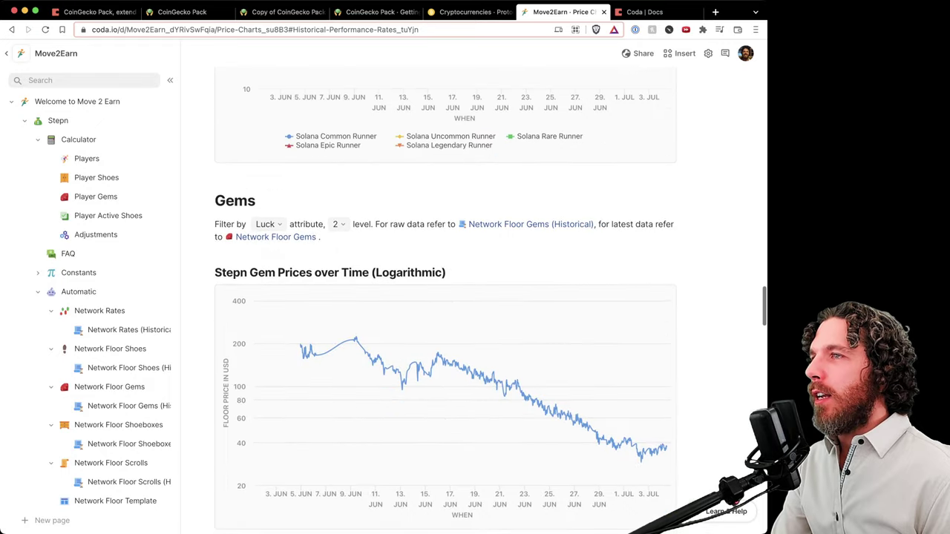
scroll(631, 216, "down", 3)
scroll(631, 215, "down", 15)
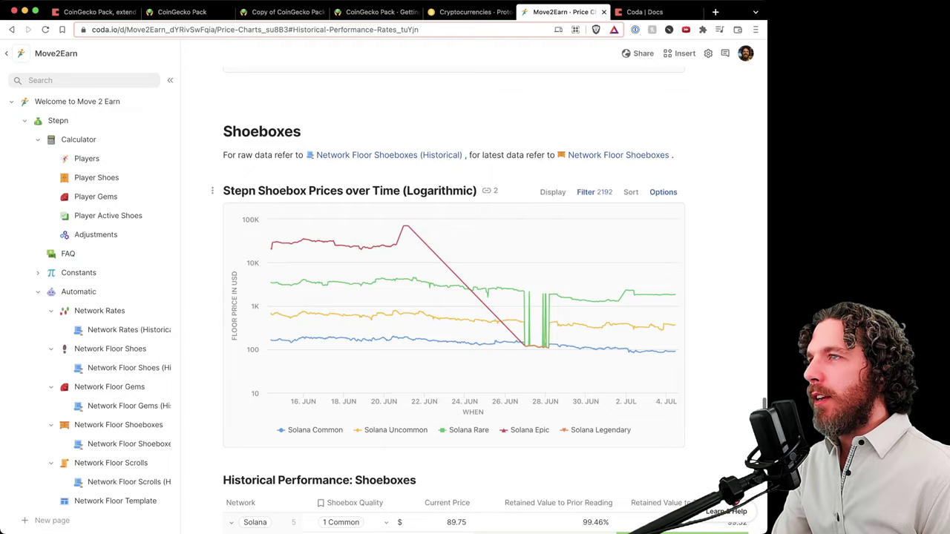
scroll(631, 297, "down", 10)
scroll(631, 296, "up", 4)
scroll(490, 296, "down", 10)
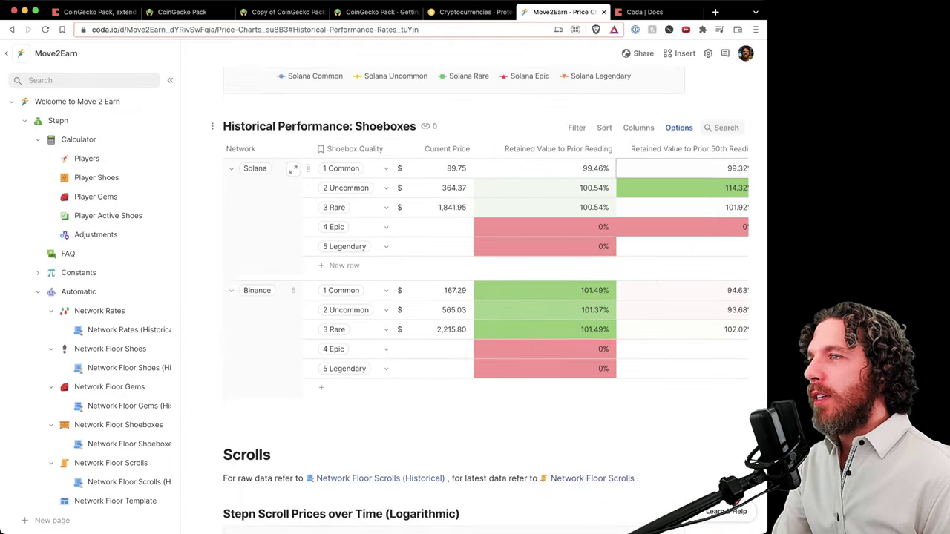
scroll(489, 297, "down", 2)
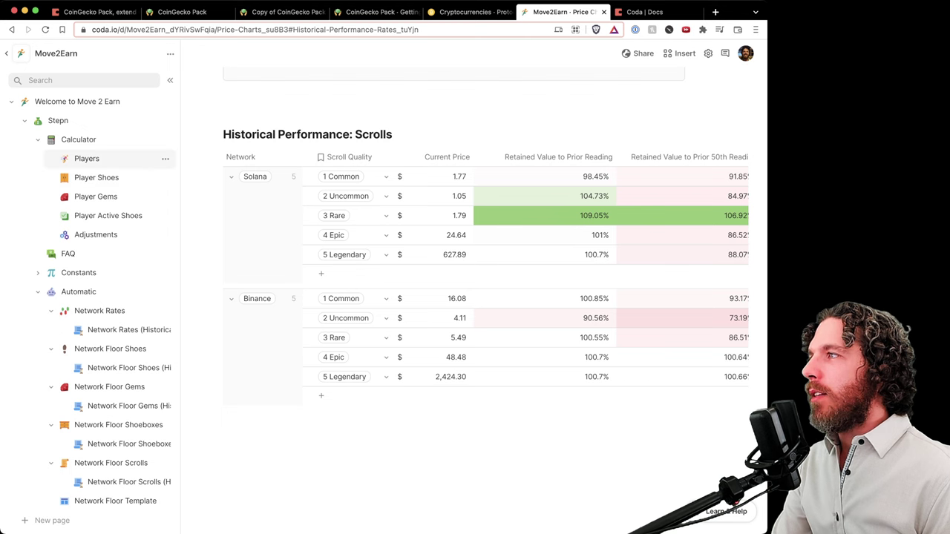
Open the calculator's Players page and examine the players' shoes, purchase costs, resale prices and resale values
left_click(87, 158)
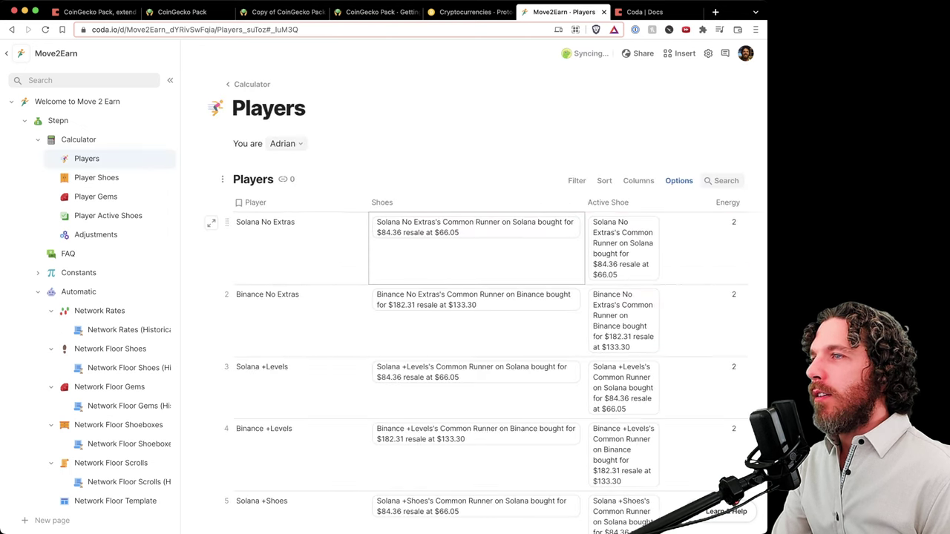
scroll(409, 230, "right", 2)
scroll(466, 312, "down", 10)
scroll(466, 312, "right", 5)
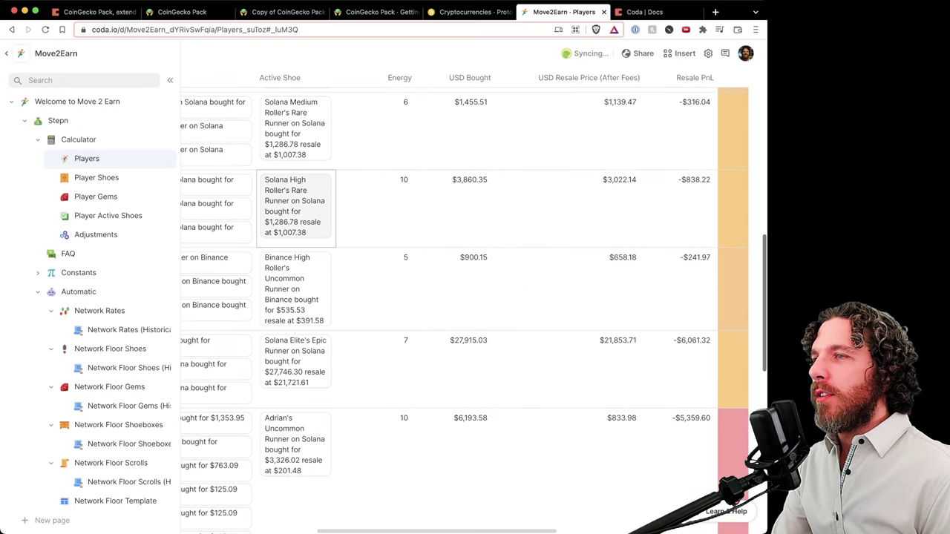
scroll(466, 311, "down", 5)
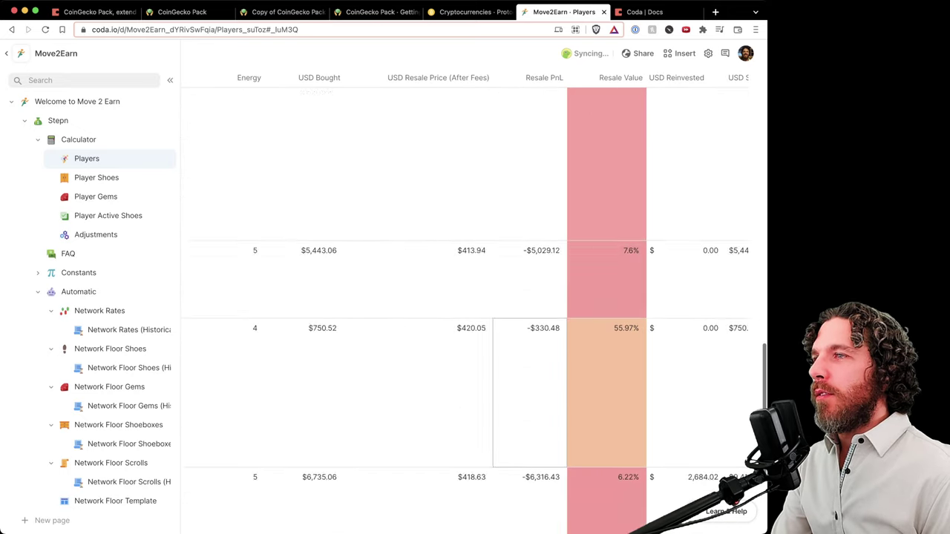
scroll(464, 312, "left", 8)
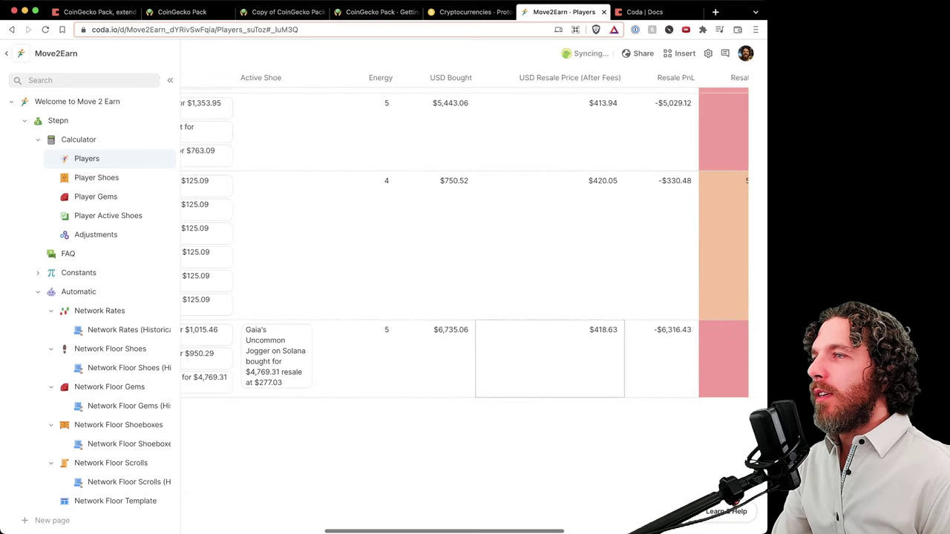
scroll(465, 312, "right", 7)
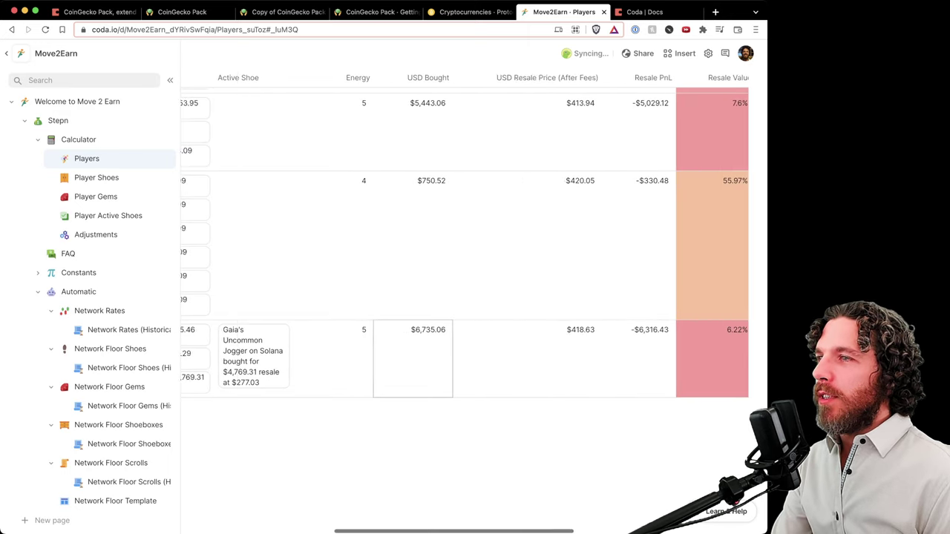
scroll(382, 338, "right", 4)
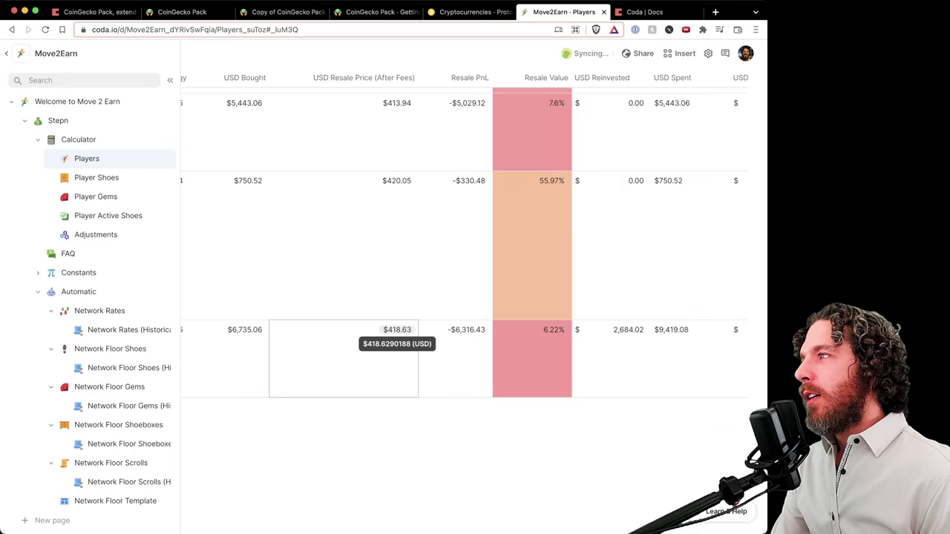
scroll(344, 357, "up", 3)
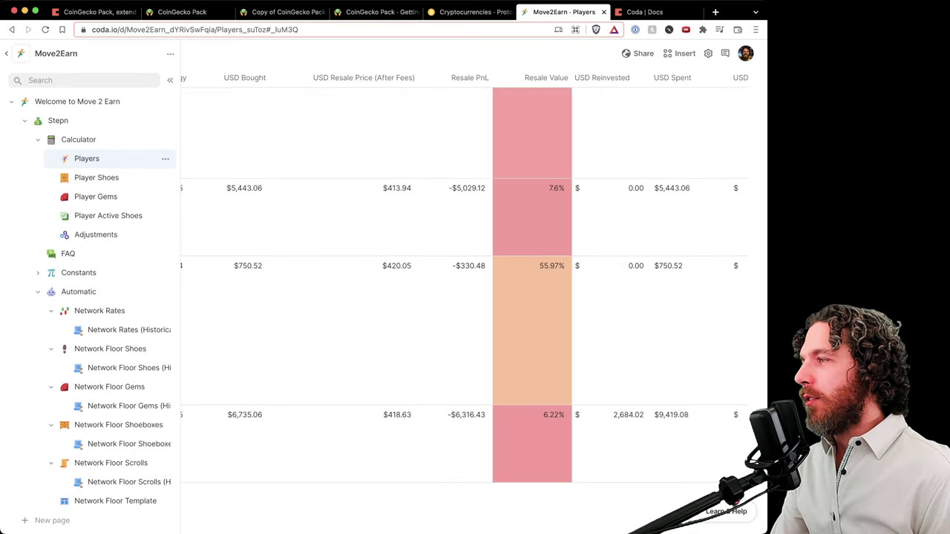
Return to the Price Charts page and view it from the Shoeboxes section up to the page title and introduction
scroll(104, 366, "down", 5)
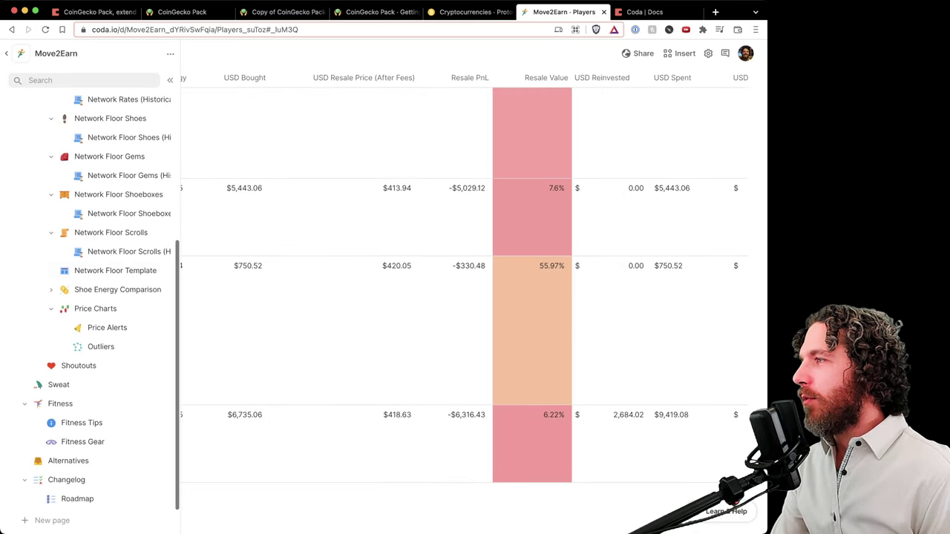
left_click(95, 308)
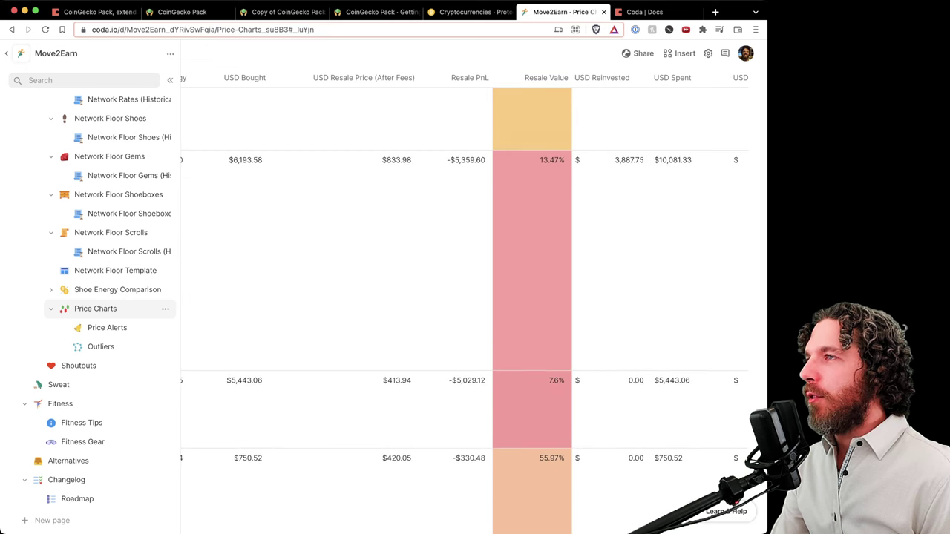
scroll(472, 312, "up", 5)
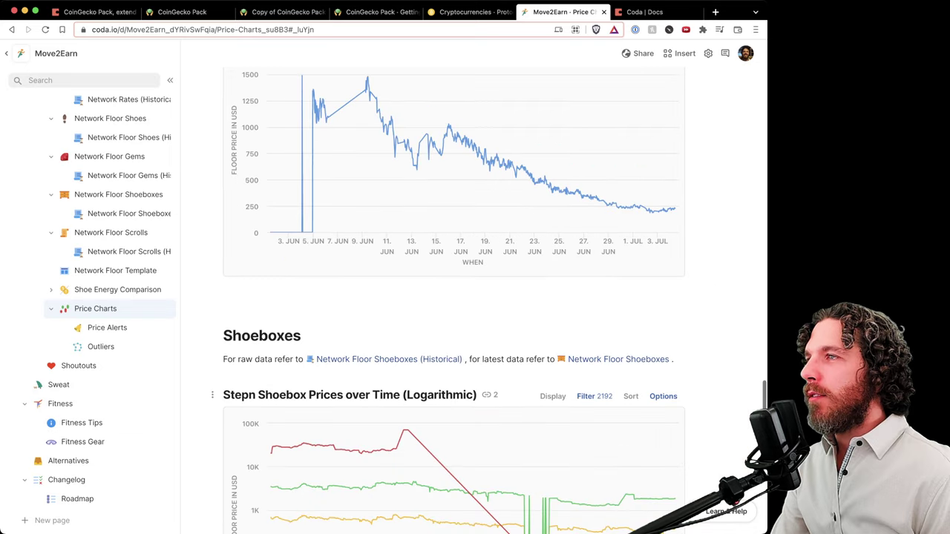
scroll(475, 297, "up", 15)
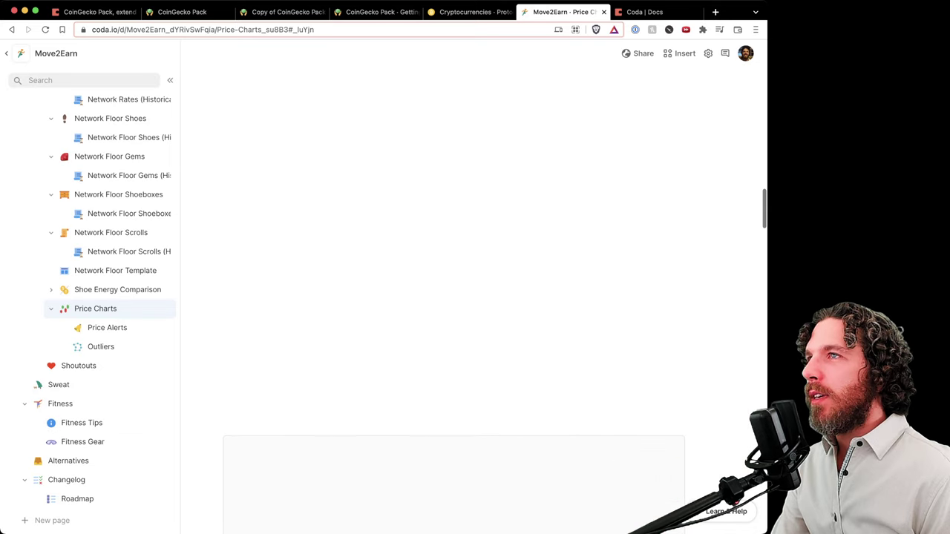
scroll(475, 290, "up", 15)
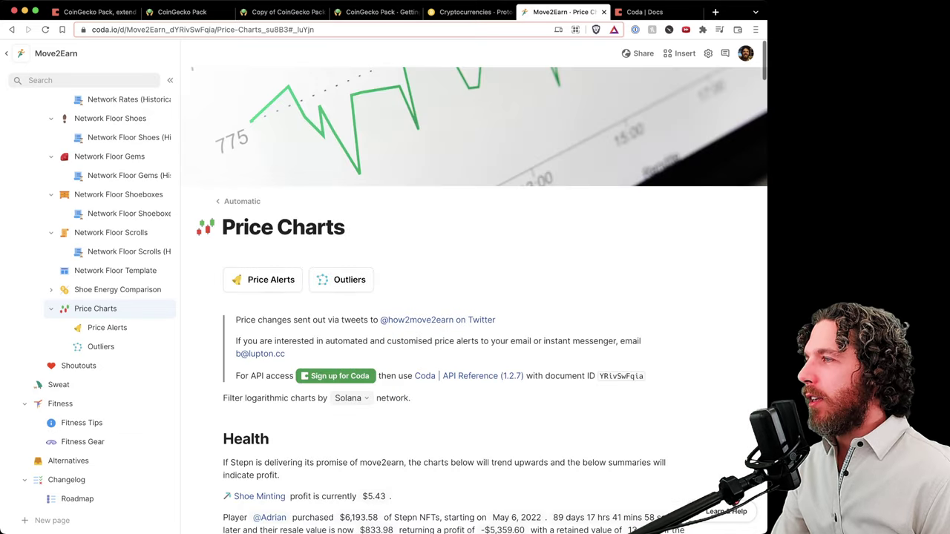
scroll(475, 290, "down", 3)
scroll(475, 297, "up", 4)
scroll(112, 297, "up", 4)
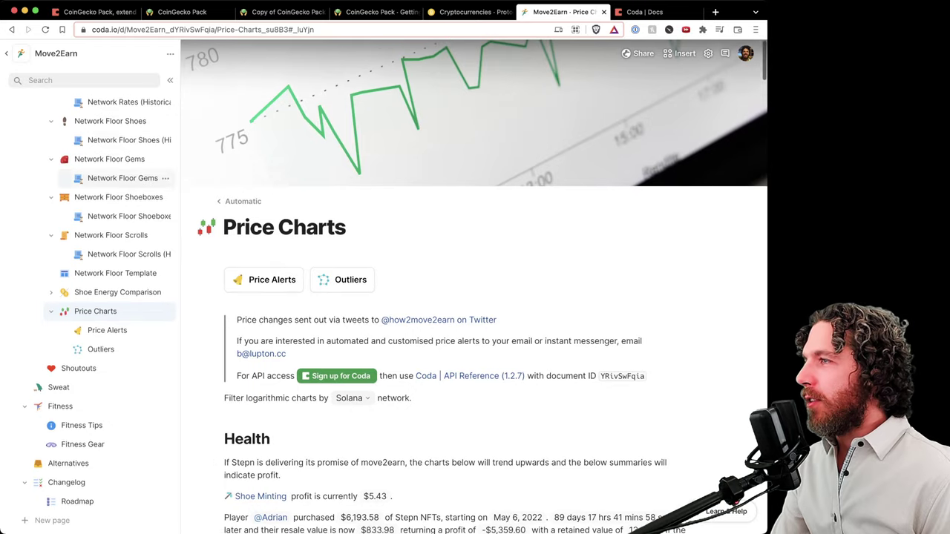
scroll(475, 297, "down", 1)
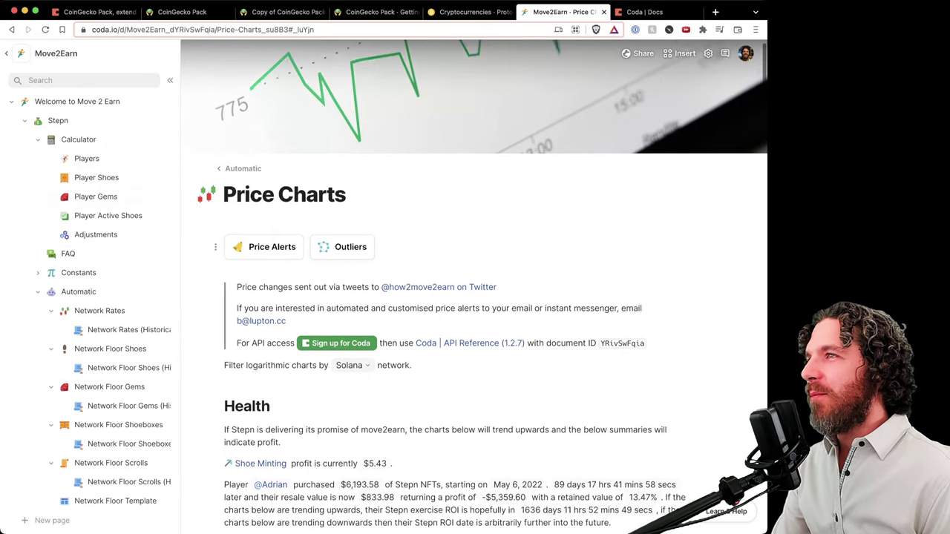
scroll(111, 294, "down", 4)
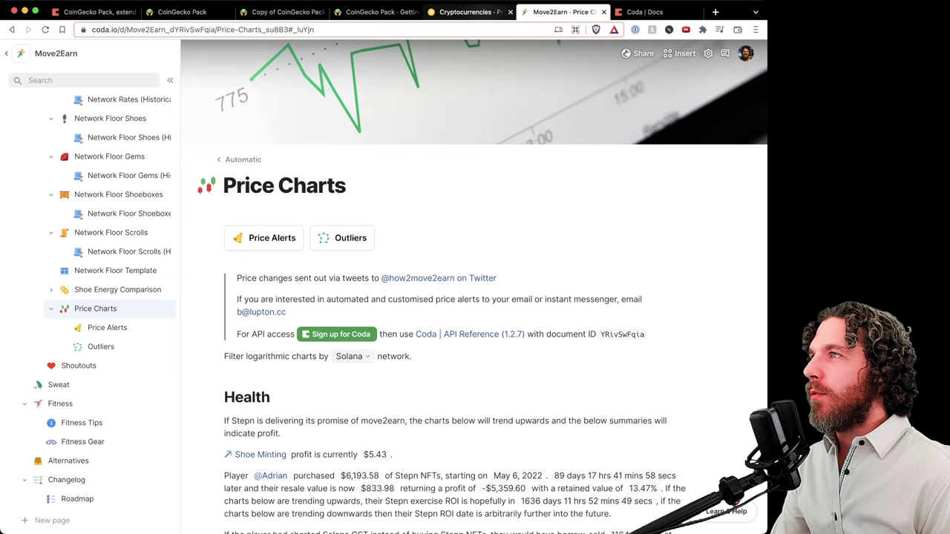
Switch to the published CoinGecko Pack doc, view its introduction and check the Pack's gallery listing
left_click(468, 12)
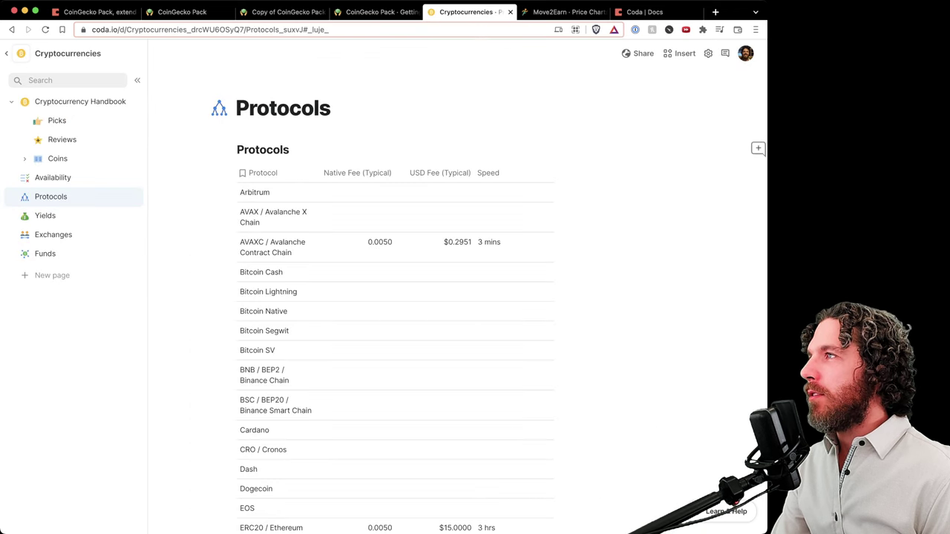
left_click(282, 12)
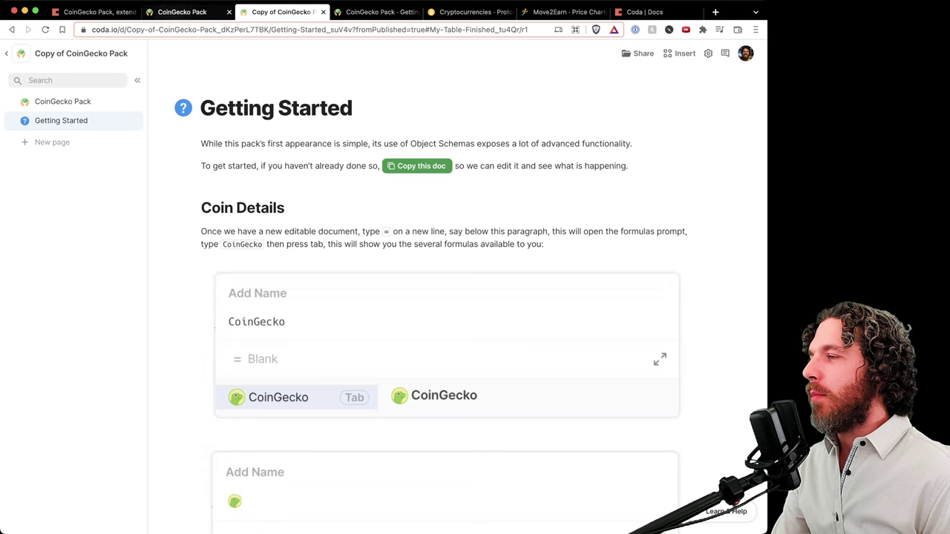
left_click(183, 12)
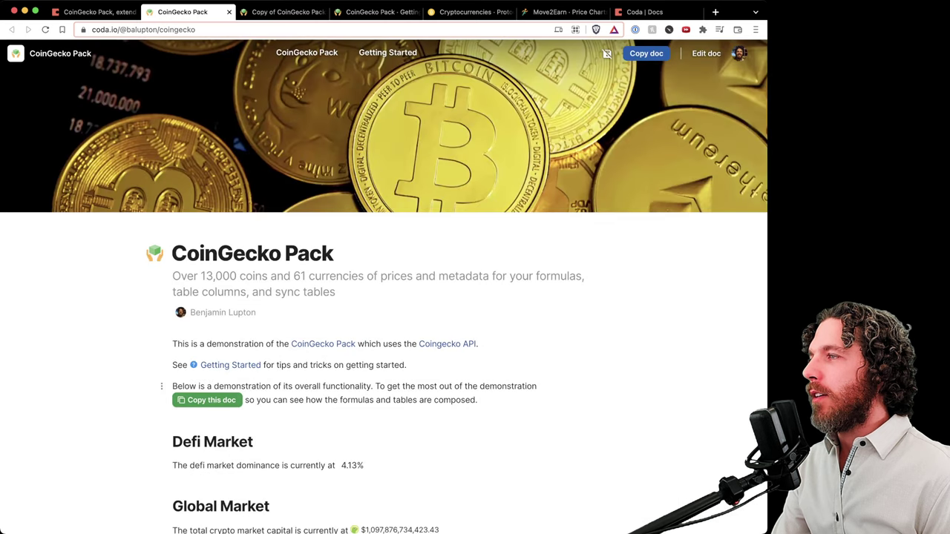
scroll(384, 282, "down", 6)
scroll(384, 282, "up", 6)
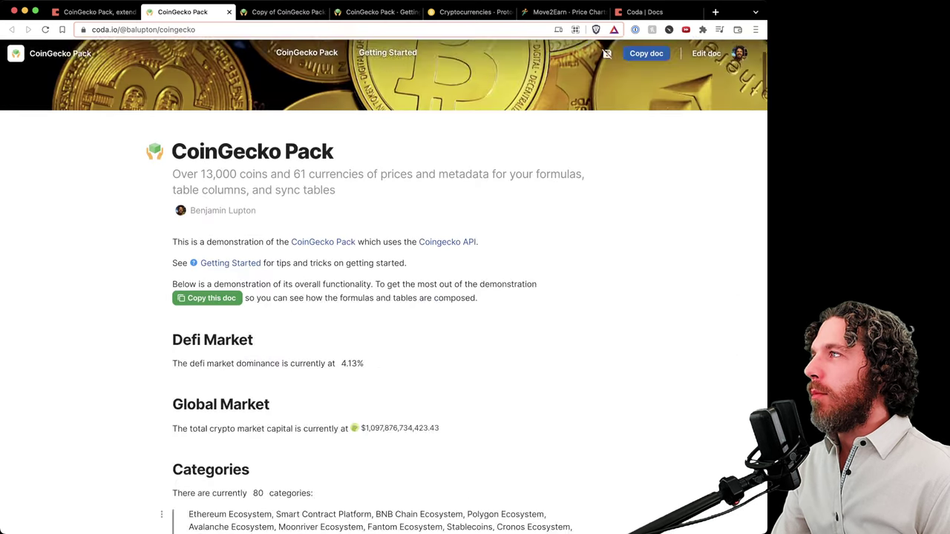
key("ctrl+shift+Tab")
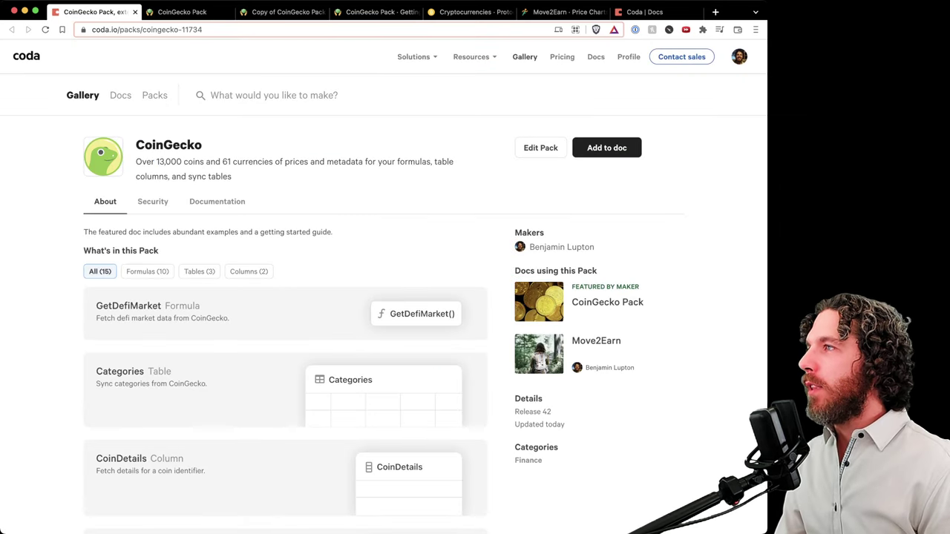
key("ctrl+Tab")
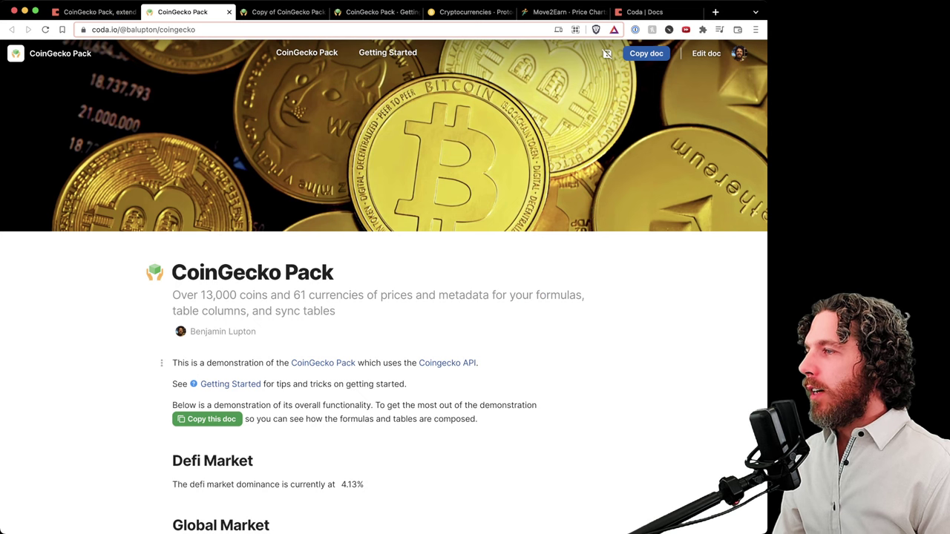
Review the published doc's Getting Started page through its All done section and return to the Pack's gallery listing
left_click(230, 384)
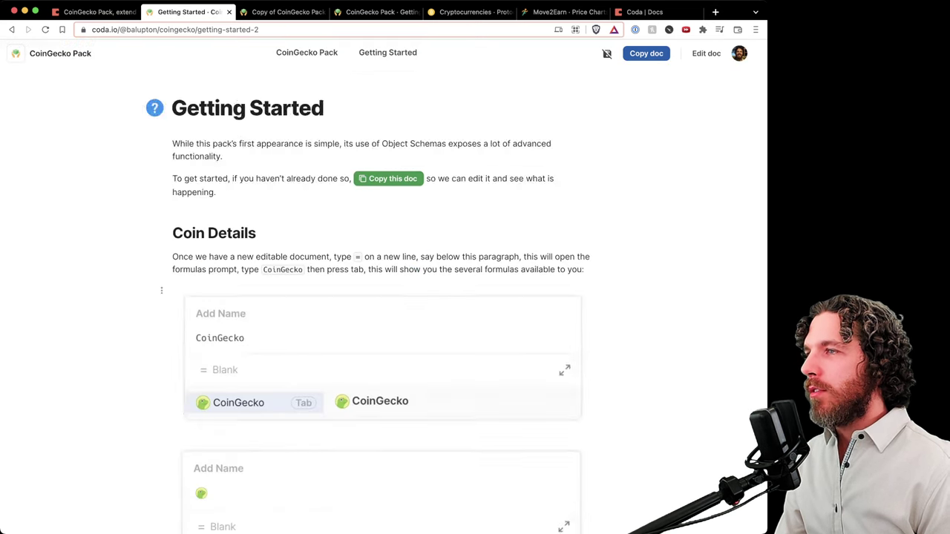
scroll(383, 297, "down", 20)
scroll(383, 297, "down", 20)
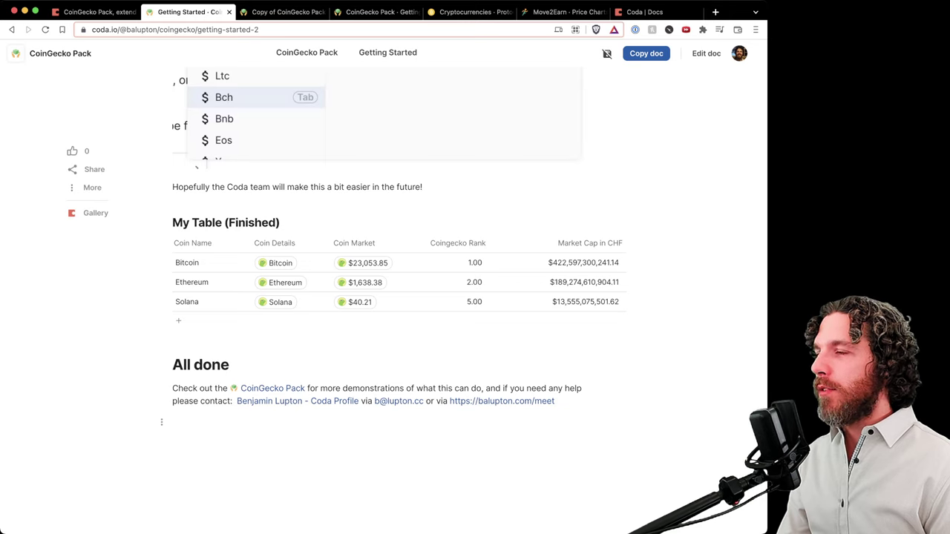
scroll(374, 301, "up", 7)
scroll(374, 300, "down", 7)
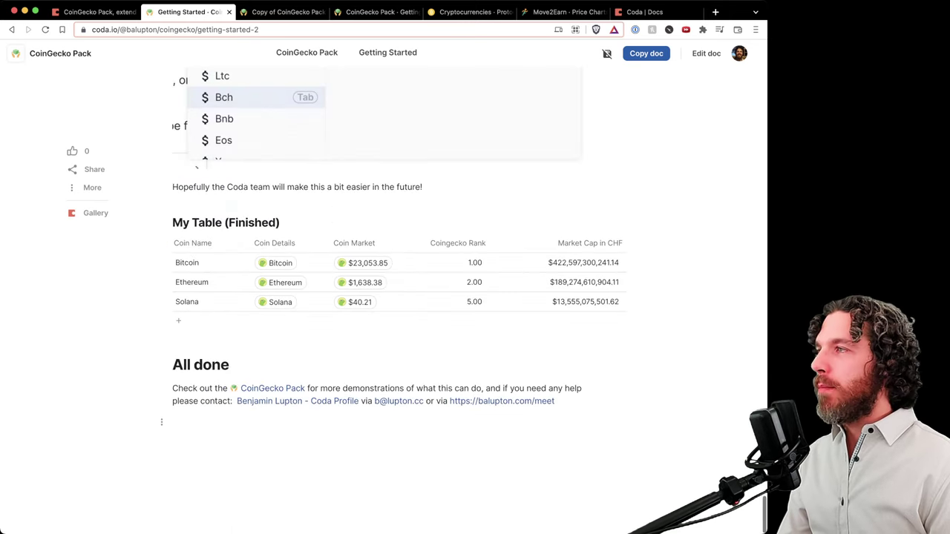
scroll(386, 297, "up", 20)
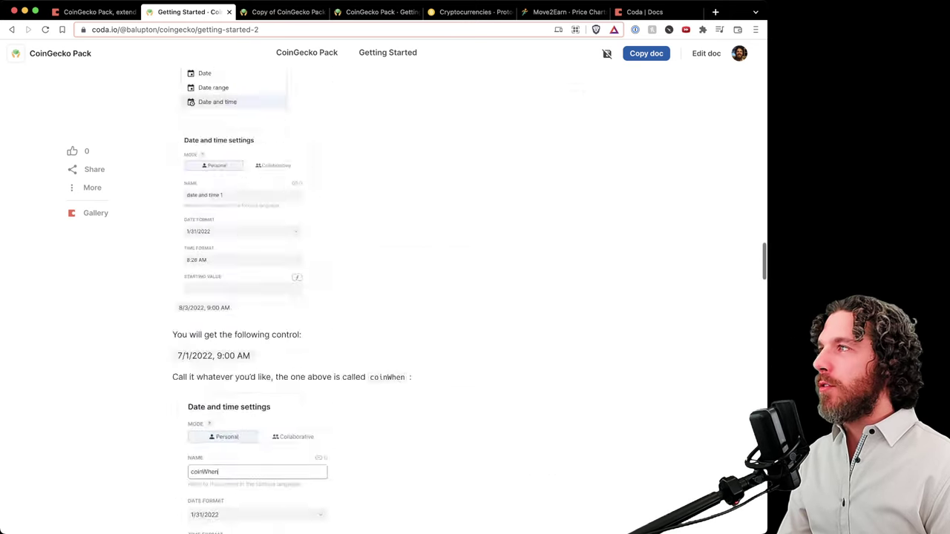
scroll(386, 297, "up", 13)
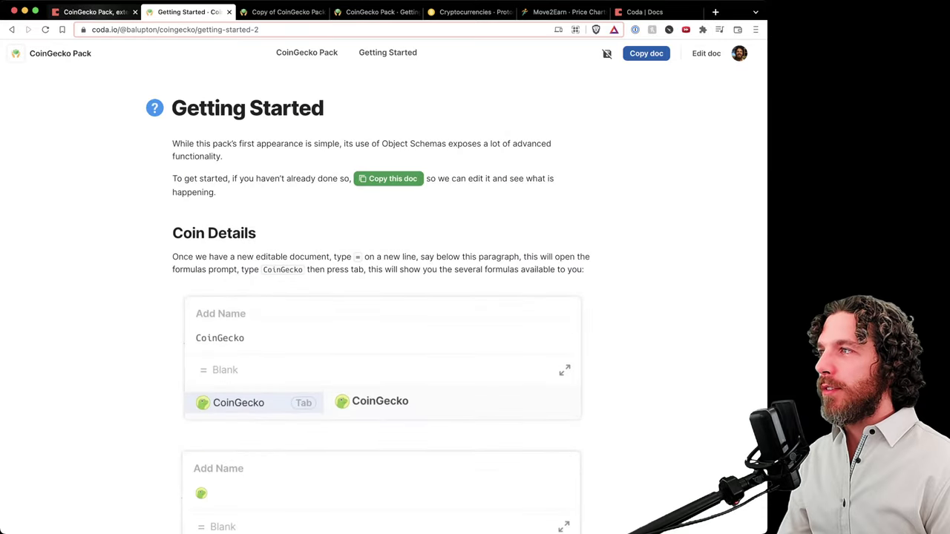
left_click(93, 12)
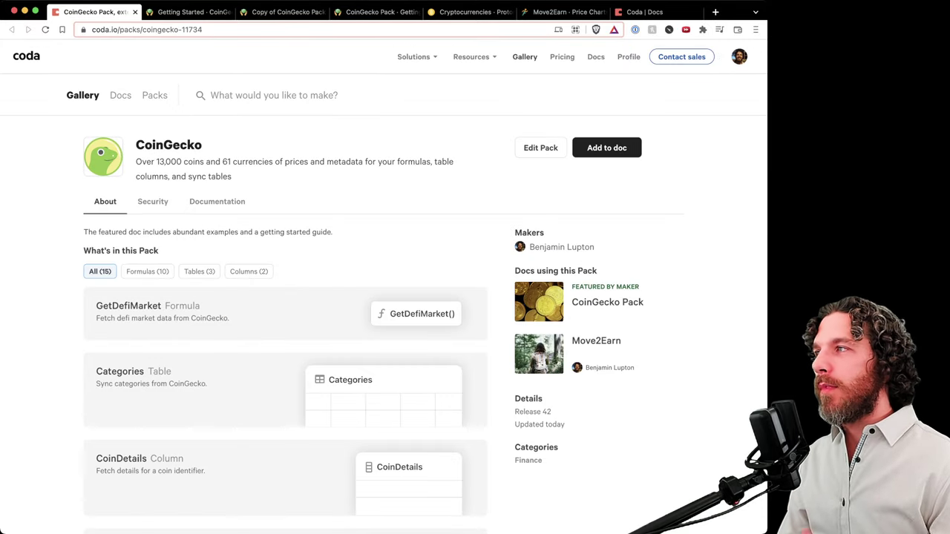